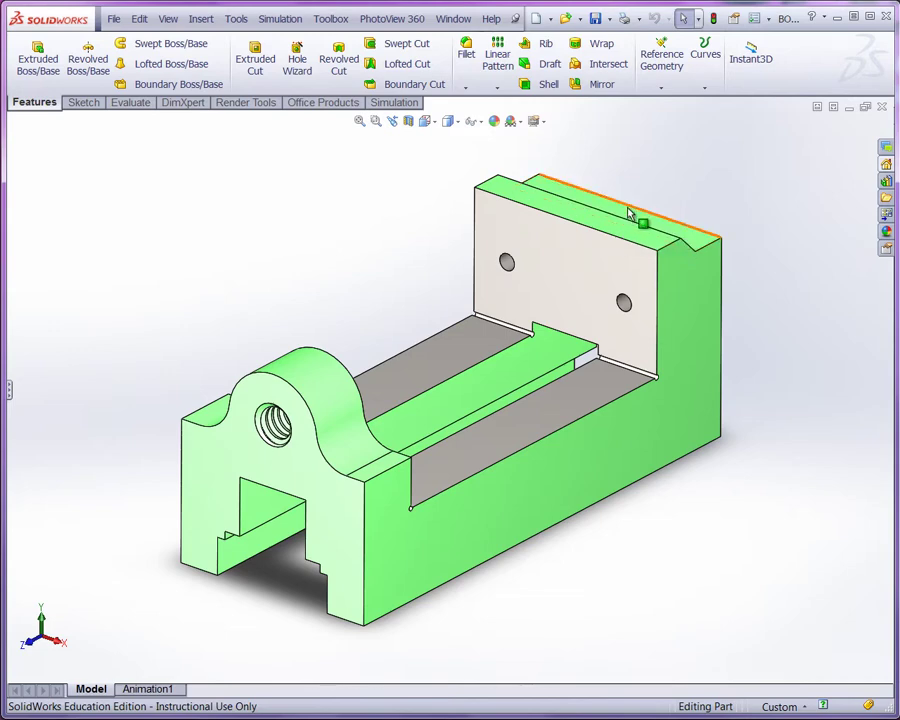
# Examine the finished vise body from several angles, including close-up views of the threaded hole in the rounded end.
pyautogui.moveTo(687, 255); pyautogui.dragTo(741, 281, button='middle')
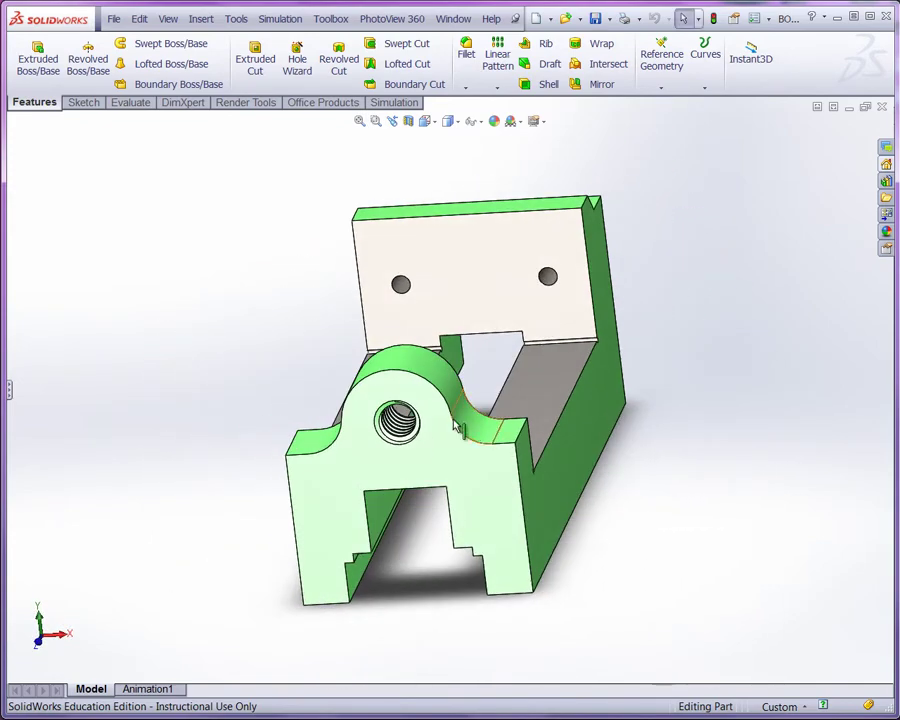
pyautogui.moveTo(747, 394); pyautogui.dragTo(585, 474, button='middle')
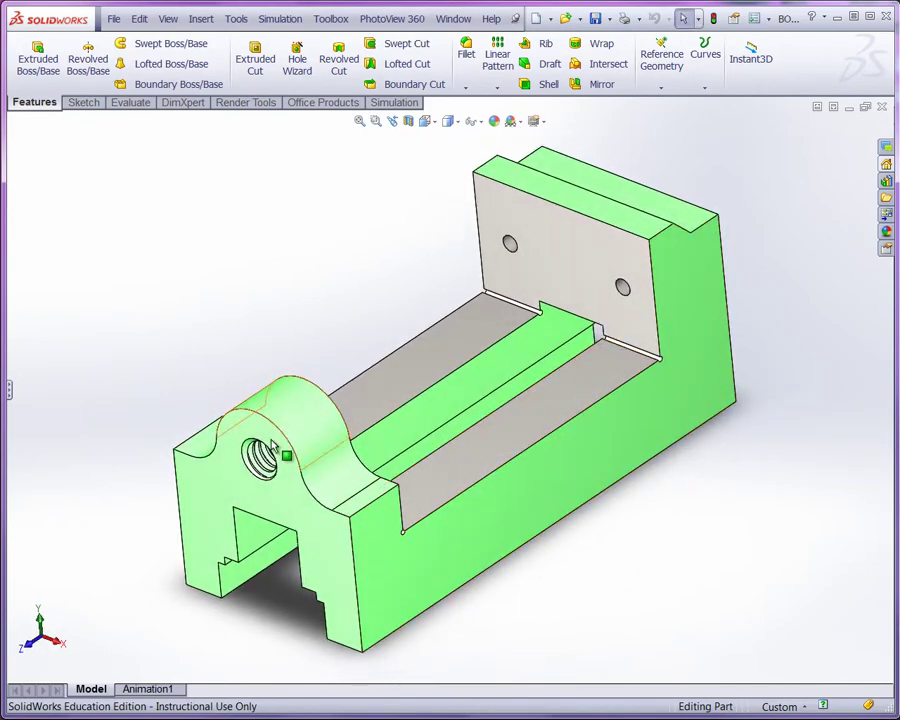
pyautogui.scroll(-3, 265, 478)
pyautogui.scroll(-2, 255, 484)
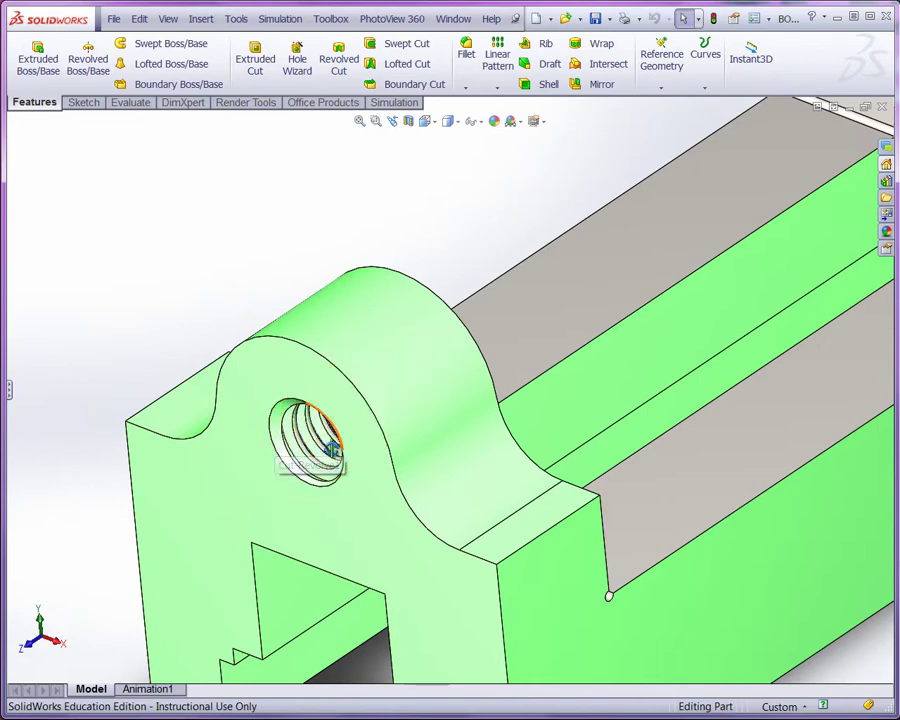
pyautogui.moveTo(281, 464); pyautogui.dragTo(237, 477, button='middle')
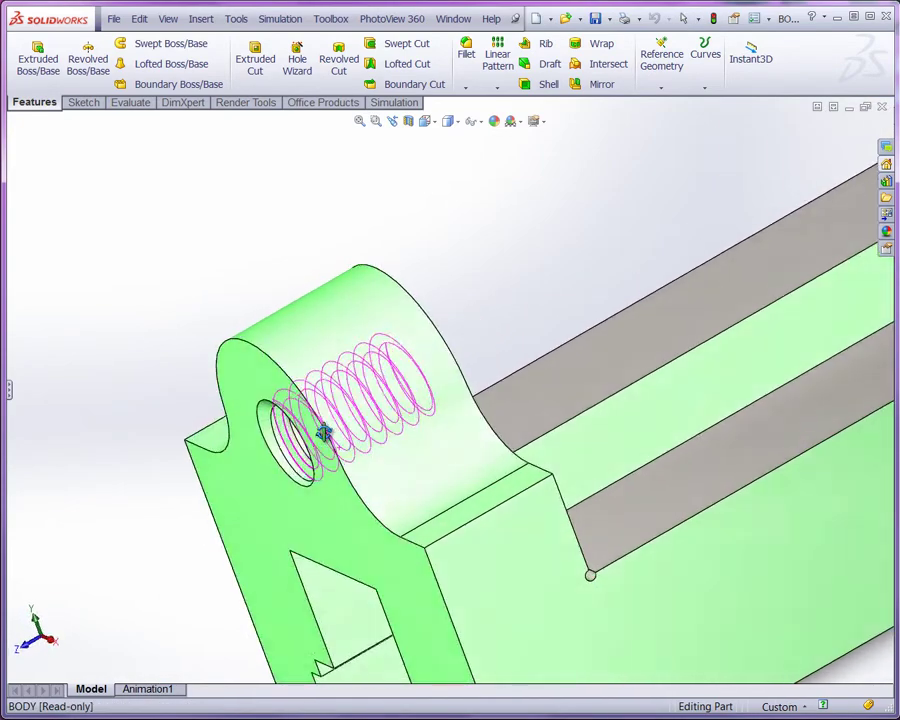
pyautogui.moveTo(320, 430); pyautogui.dragTo(300, 460, button='middle')
pyautogui.scroll(4, 476, 282)
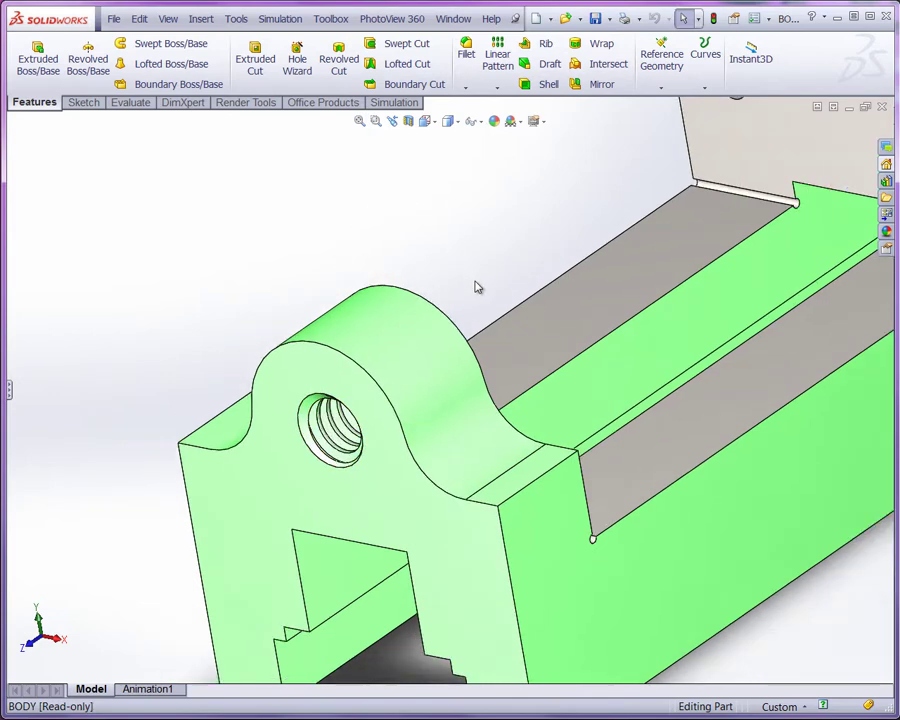
pyautogui.moveTo(731, 401); pyautogui.dragTo(681, 425, button='middle')
pyautogui.scroll(2, 780, 274)
pyautogui.scroll(-2, 781, 272)
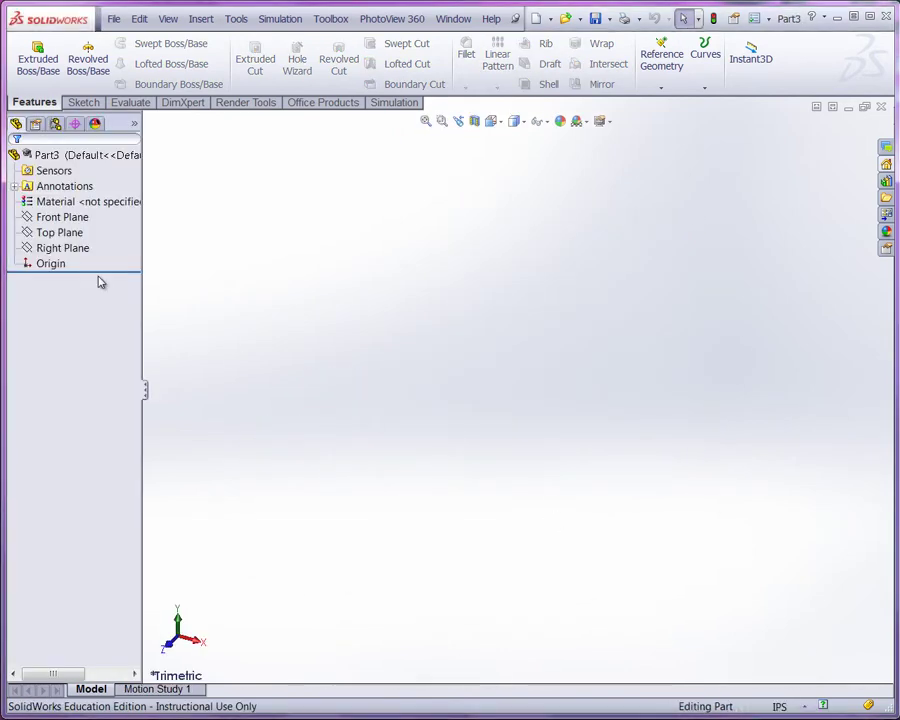
# Start a sketch on the Front Plane and draw a vertical centerline about 3.53 in long upward from the origin.
pyautogui.click(50, 232)
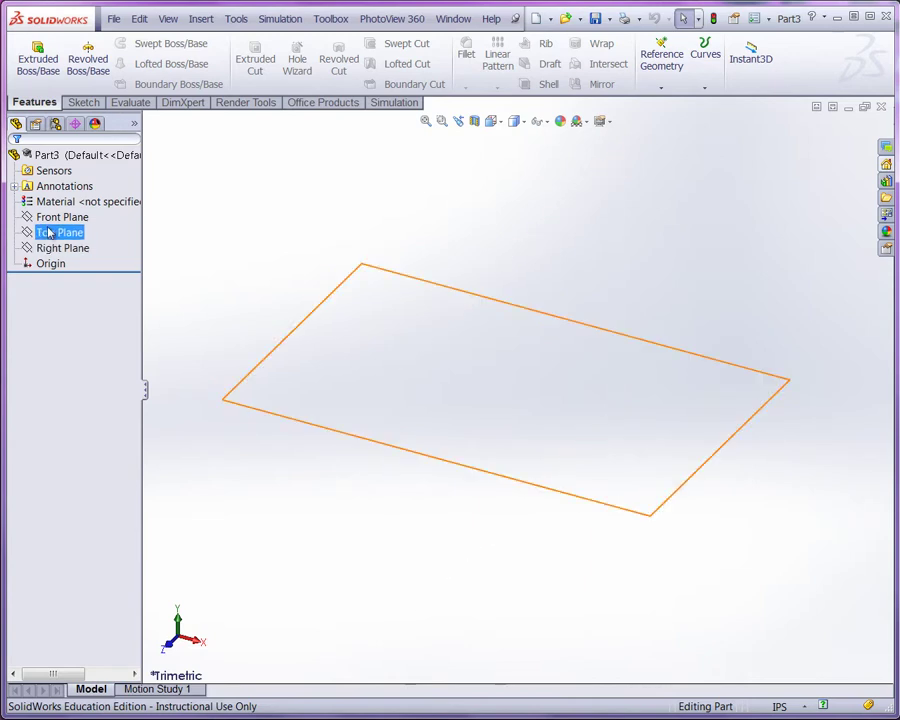
pyautogui.click(48, 217)
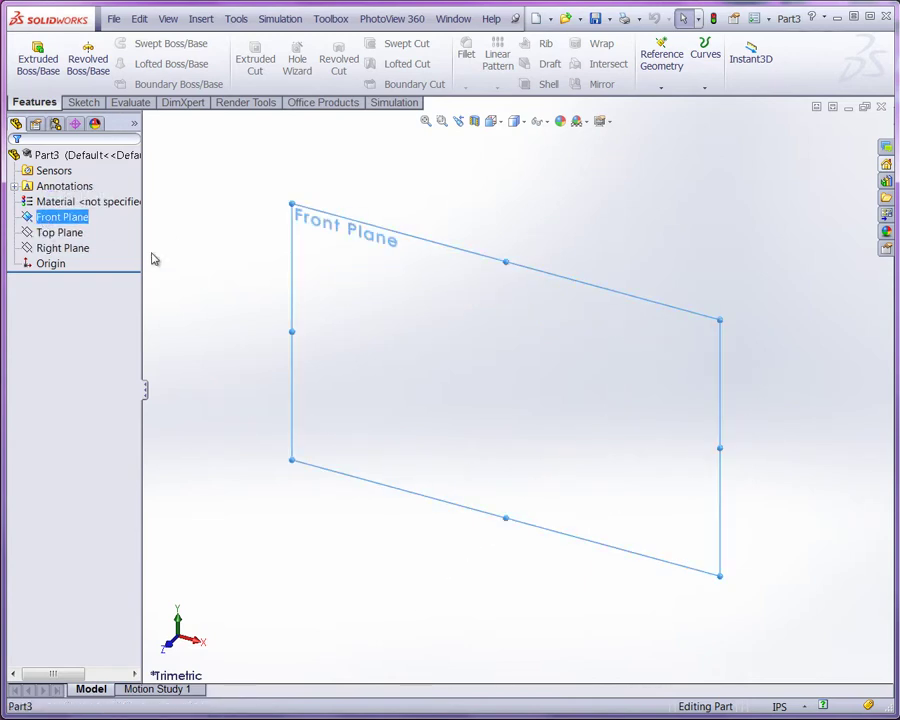
pyautogui.click(66, 218)
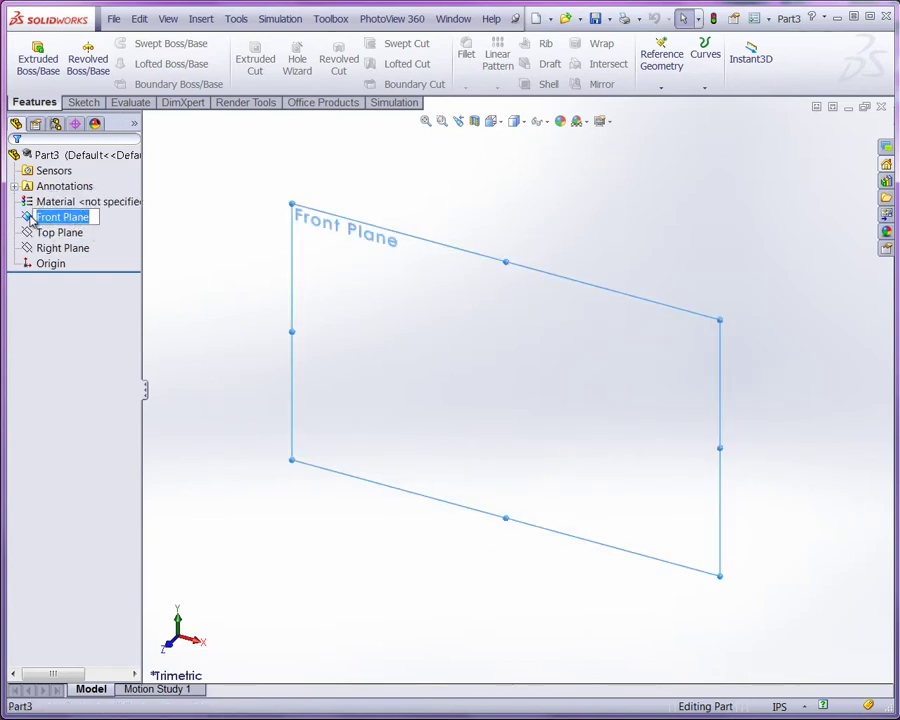
pyautogui.click(34, 196)
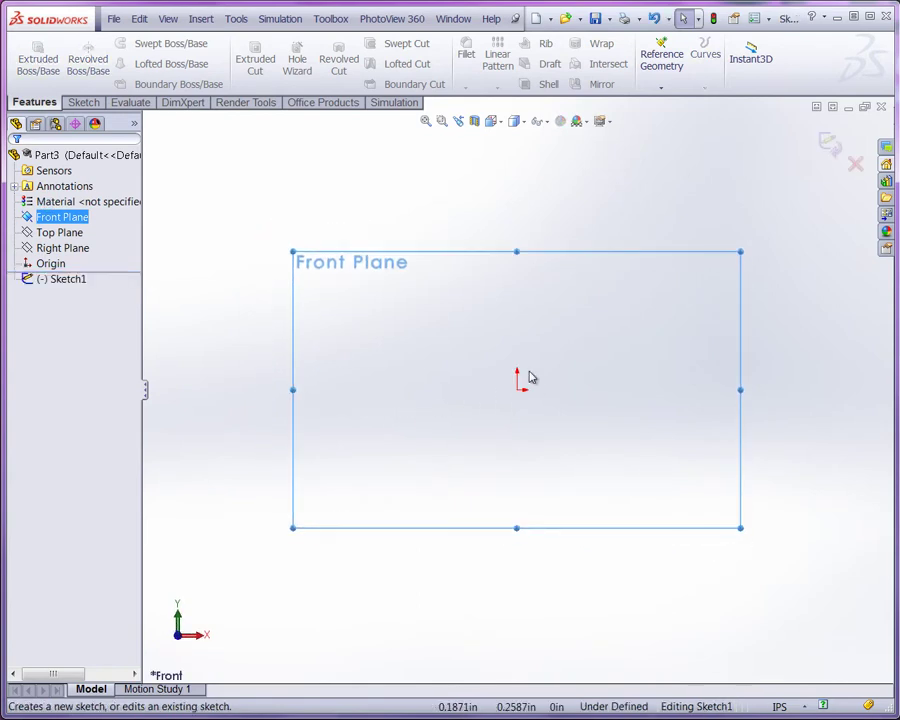
pyautogui.rightClick(434, 340)
pyautogui.click(464, 481)
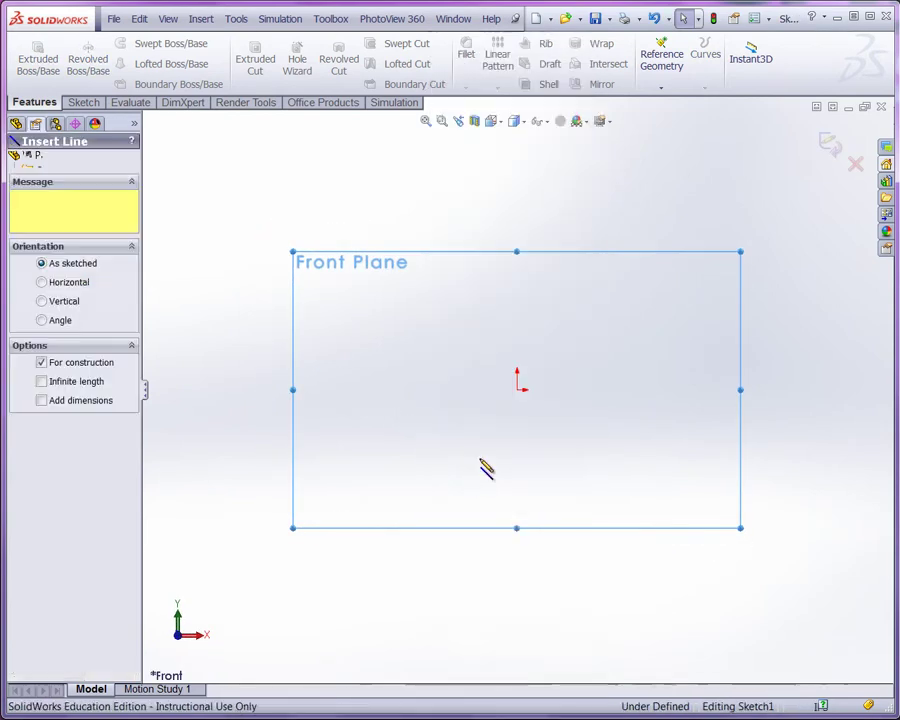
pyautogui.click(518, 390)
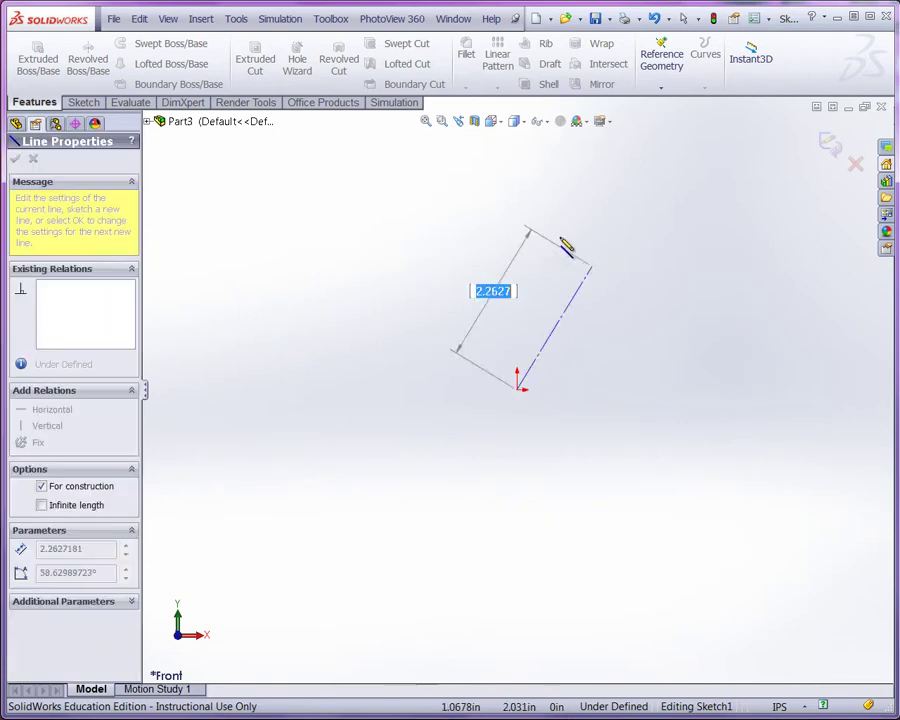
pyautogui.click(517, 166)
pyautogui.press('Escape')
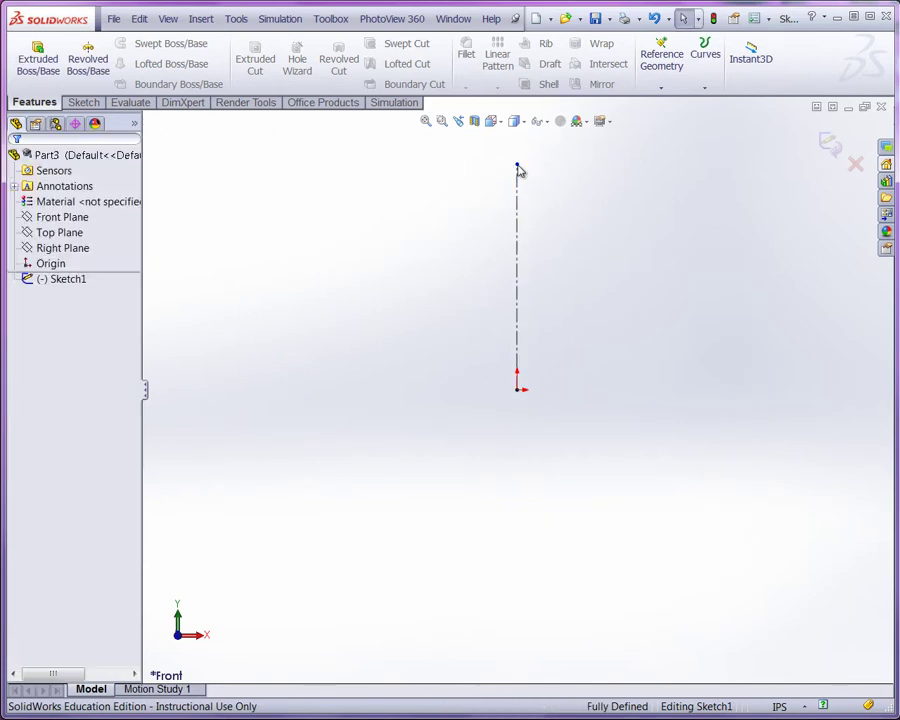
# With dynamic mirroring about the centerline, sketch a closed rectangle about 3.99 in wide and 3.06 in high, its bottom edge centred on the origin.
pyautogui.click(517, 203)
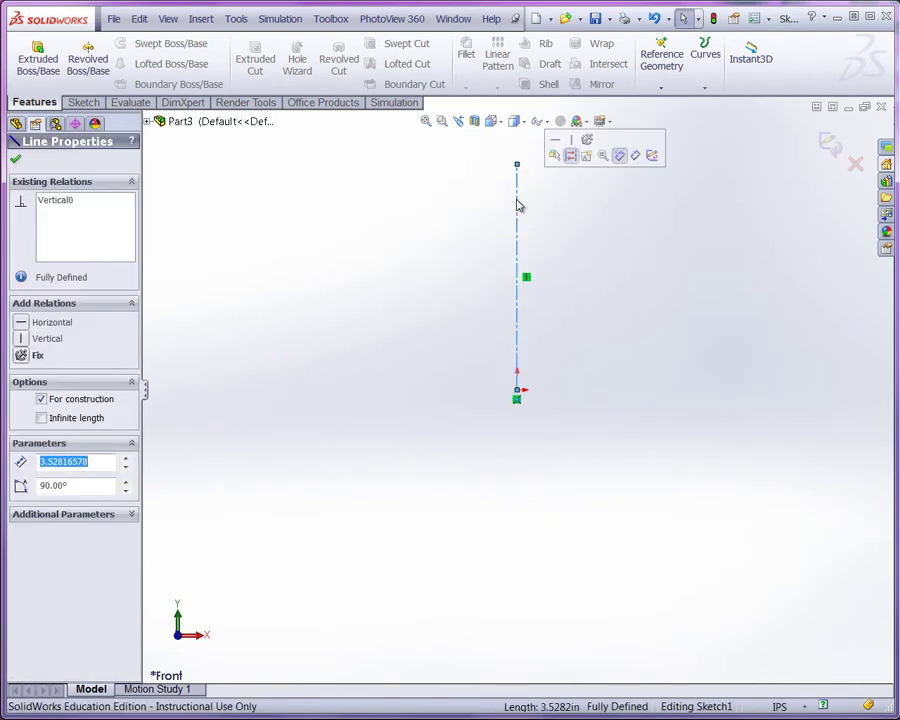
pyautogui.click(84, 103)
pyautogui.click(671, 70)
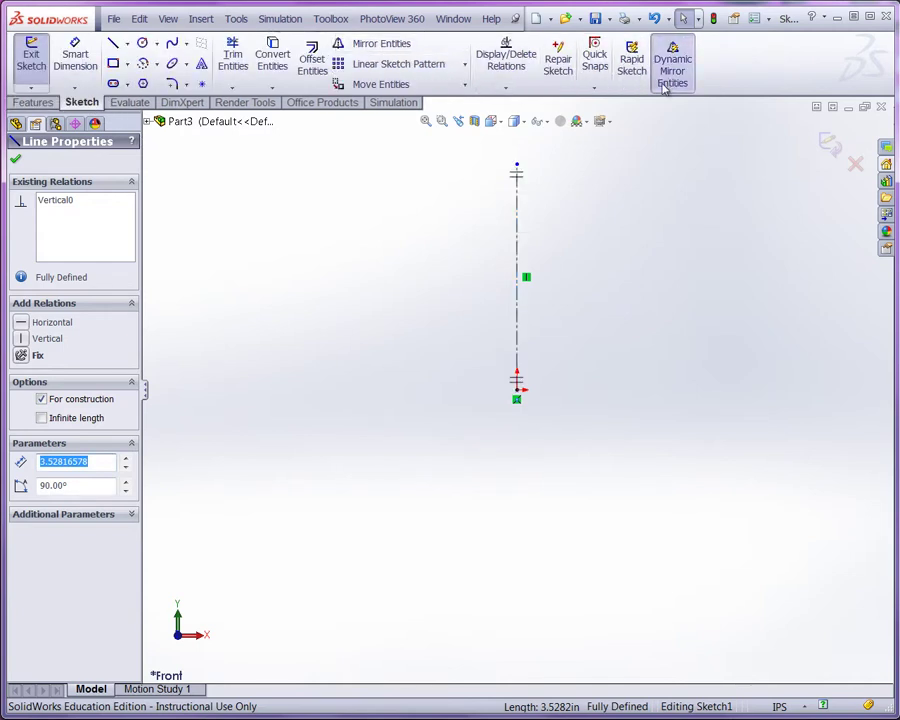
pyautogui.scroll(-3, 530, 290)
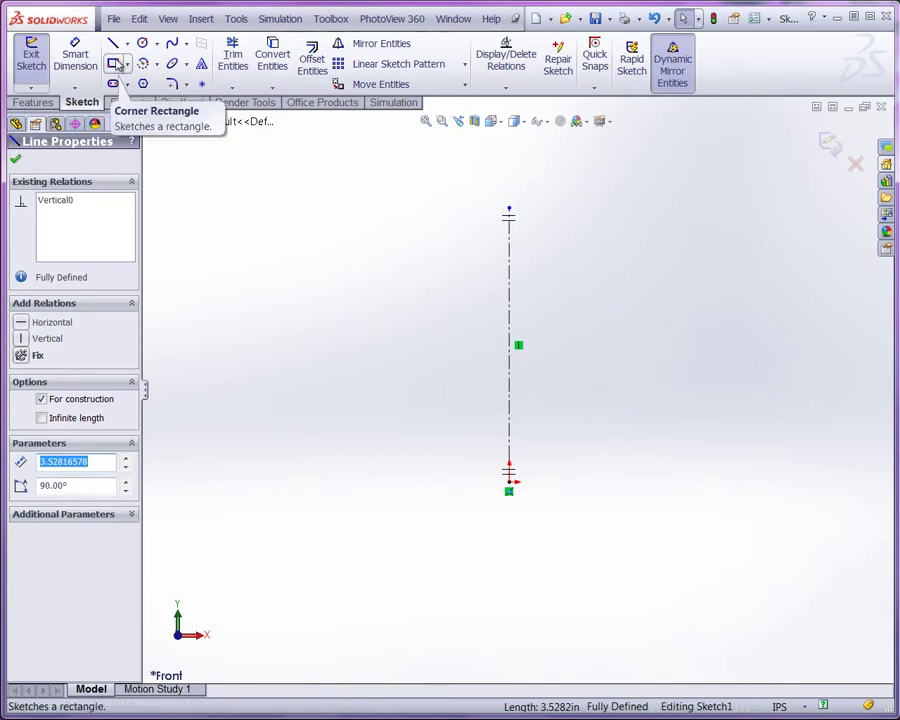
pyautogui.click(114, 44)
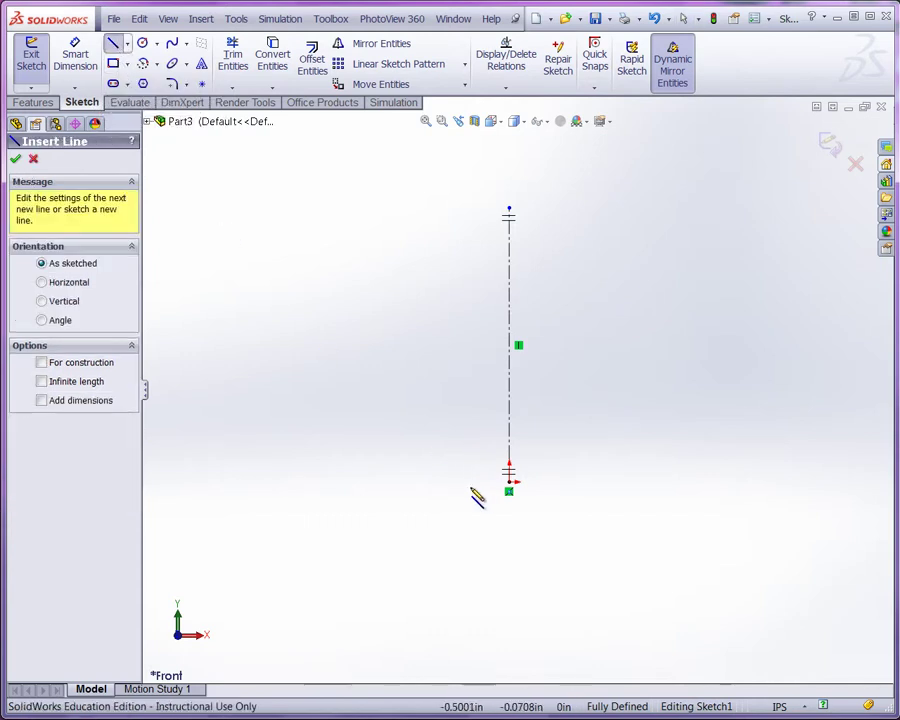
pyautogui.click(509, 482)
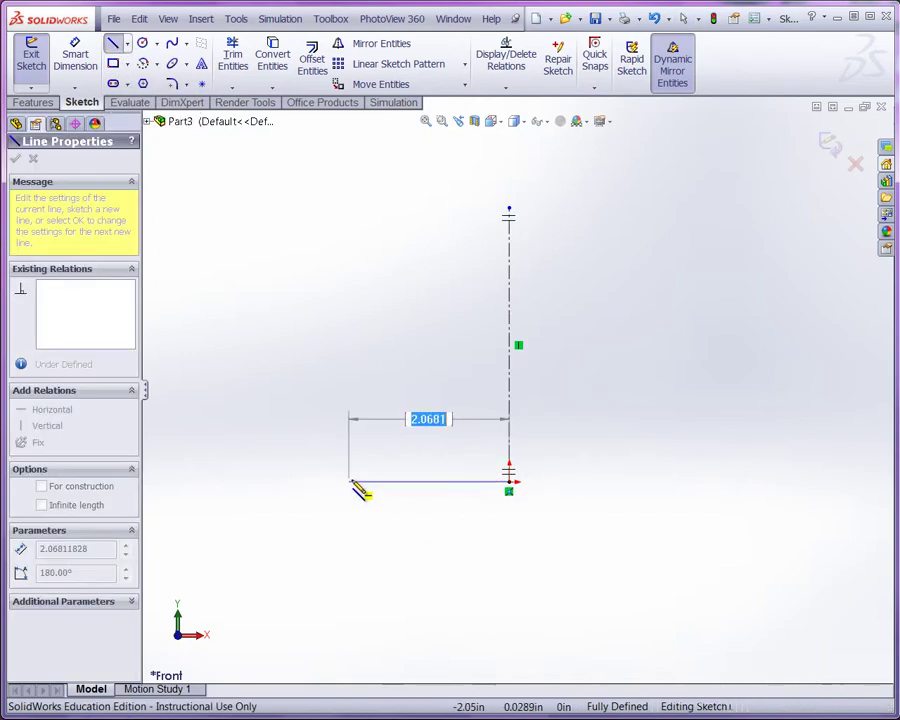
pyautogui.click(354, 482)
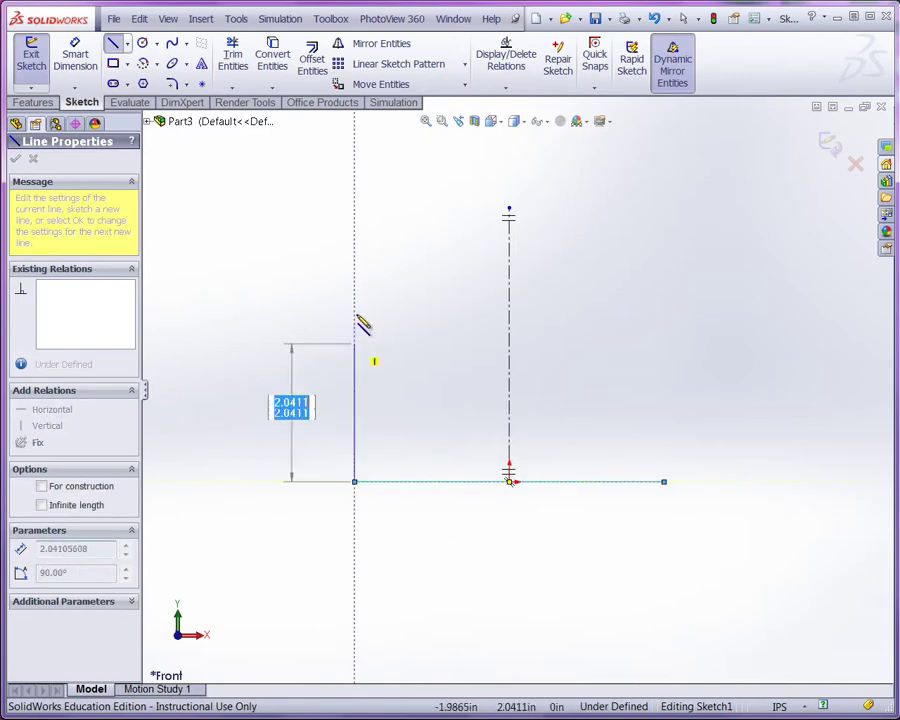
pyautogui.click(354, 244)
pyautogui.click(509, 244)
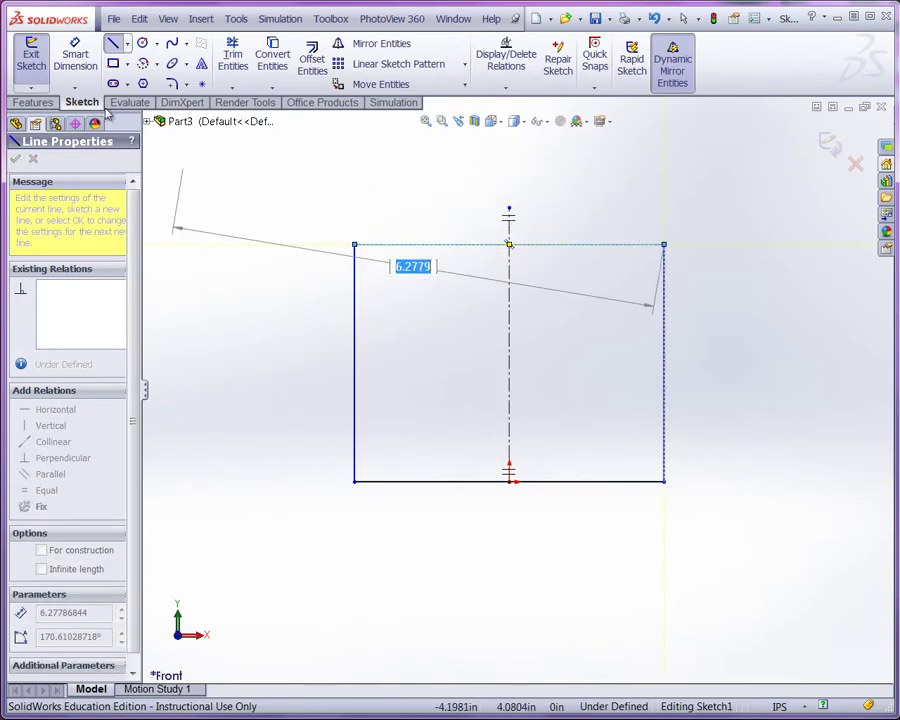
pyautogui.press('Escape')
pyautogui.press('Escape')
# Dimension the rectangle to 2.50 in wide and 2.60 in high.
pyautogui.click(466, 245)
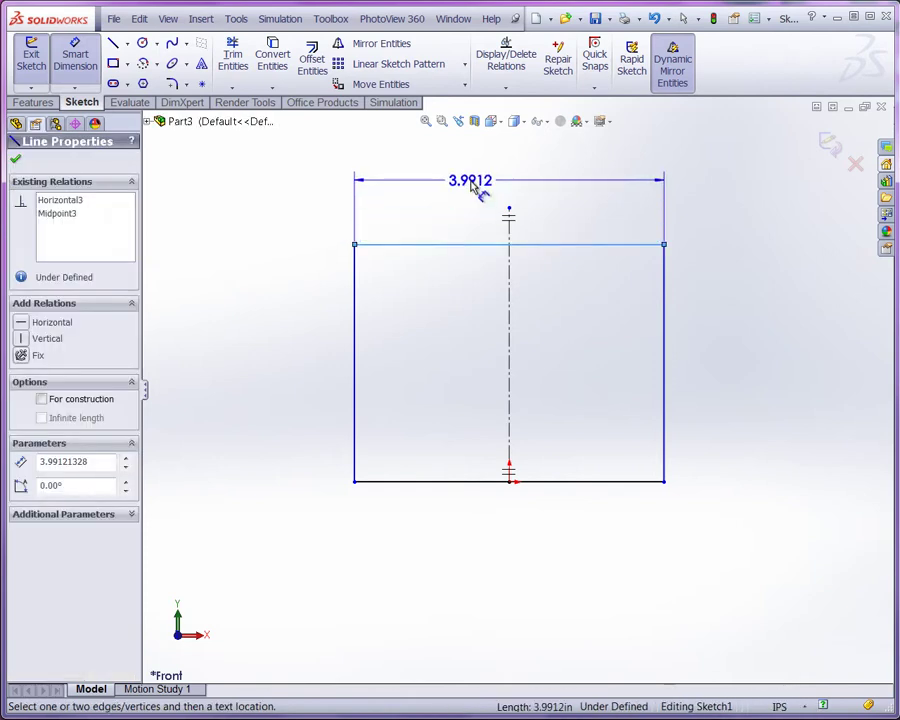
pyautogui.click(476, 186)
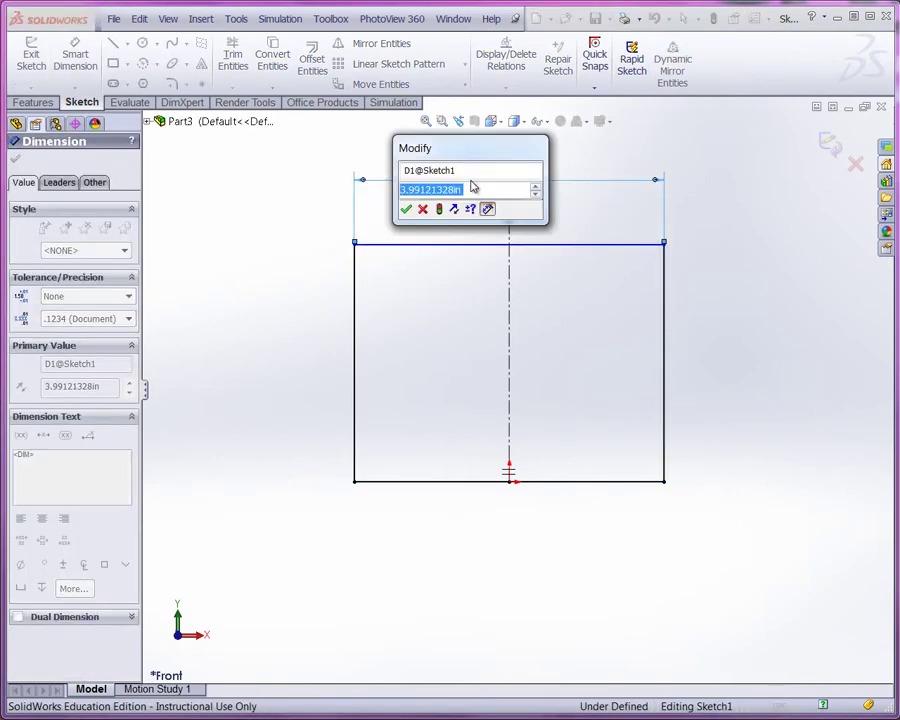
pyautogui.write('2.5')
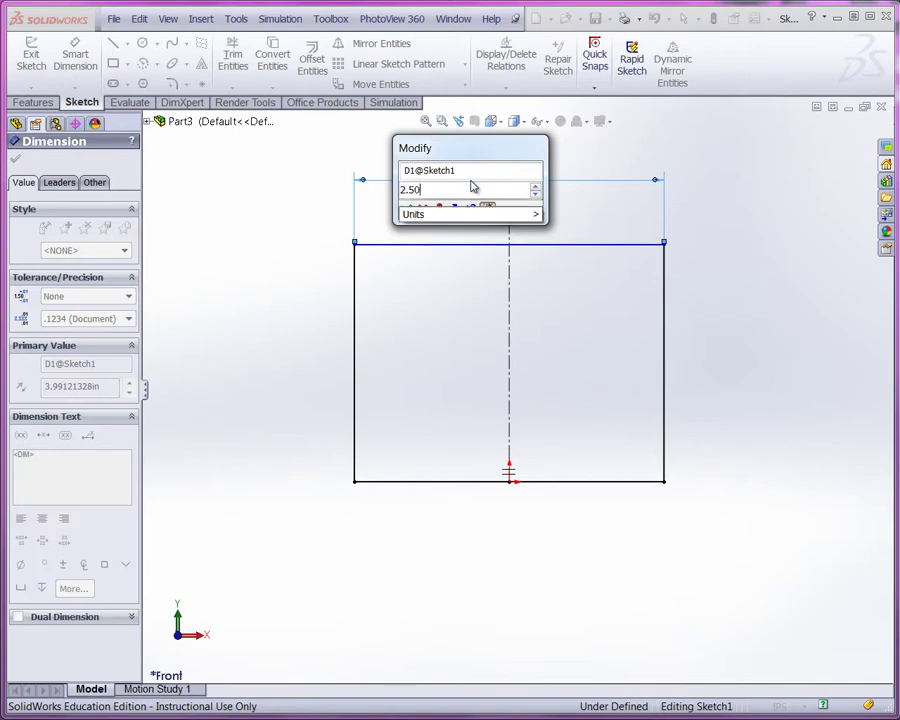
pyautogui.press('Return')
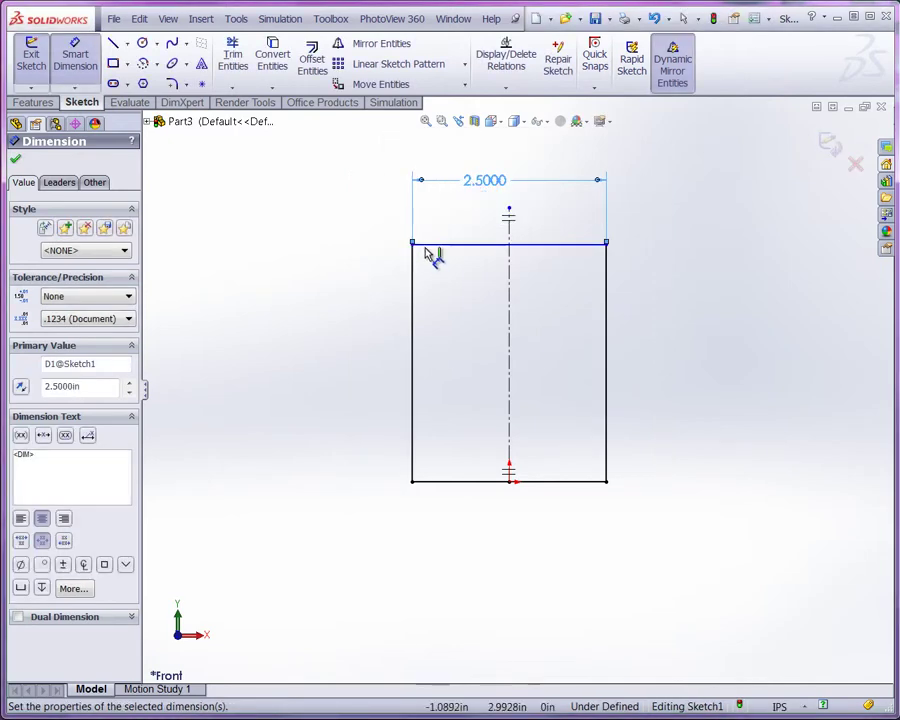
pyautogui.click(448, 481)
pyautogui.click(445, 481)
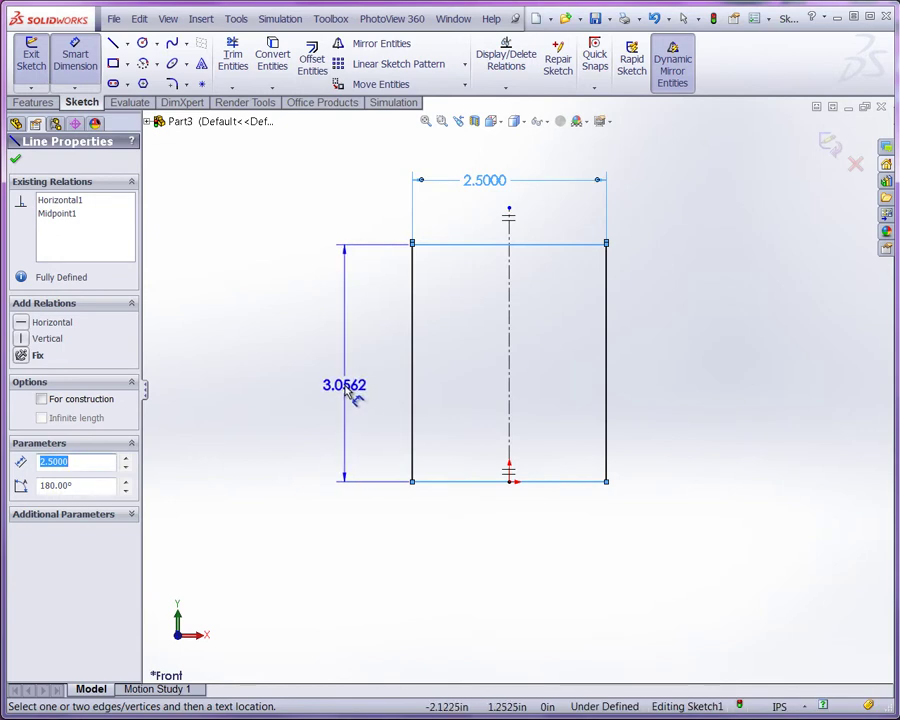
pyautogui.click(350, 393)
pyautogui.write('2.60')
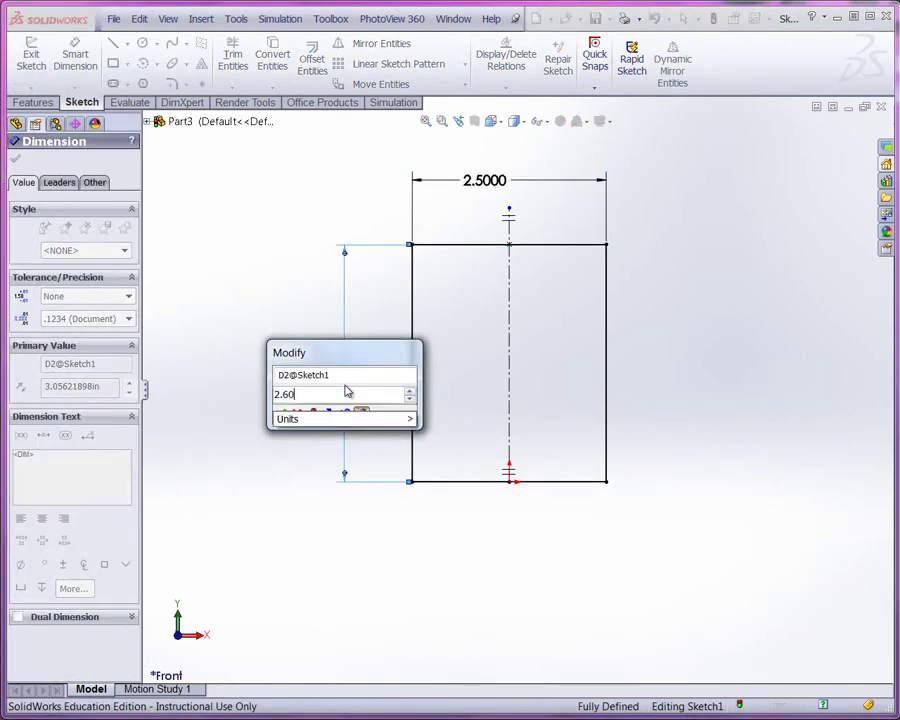
pyautogui.press('Return')
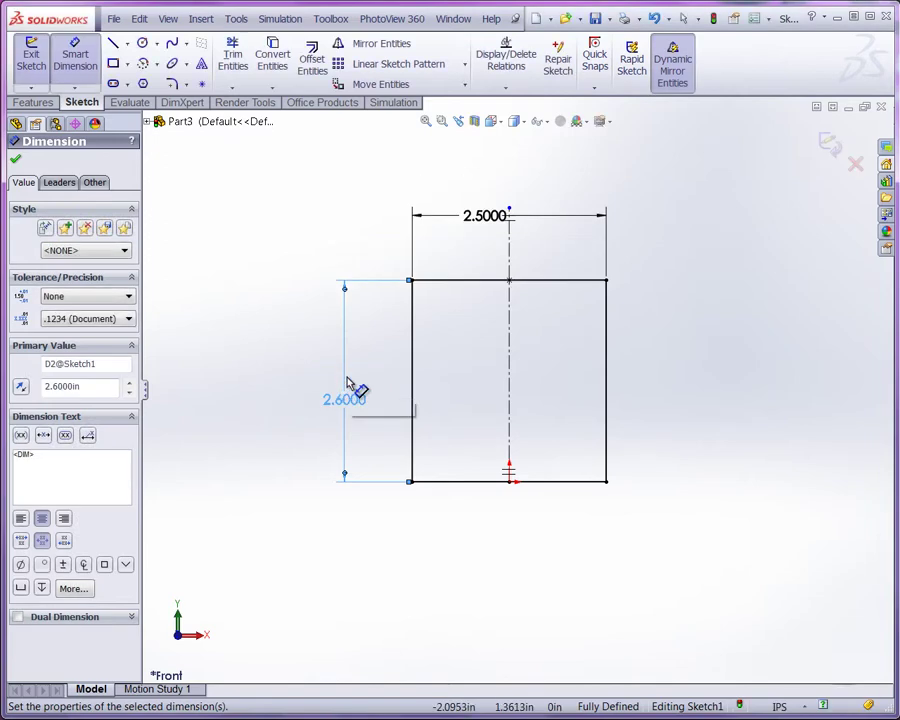
# Set up a blind boss extrusion of the rectangle, 6.10 in deep in the reversed direction.
pyautogui.click(34, 103)
pyautogui.click(38, 60)
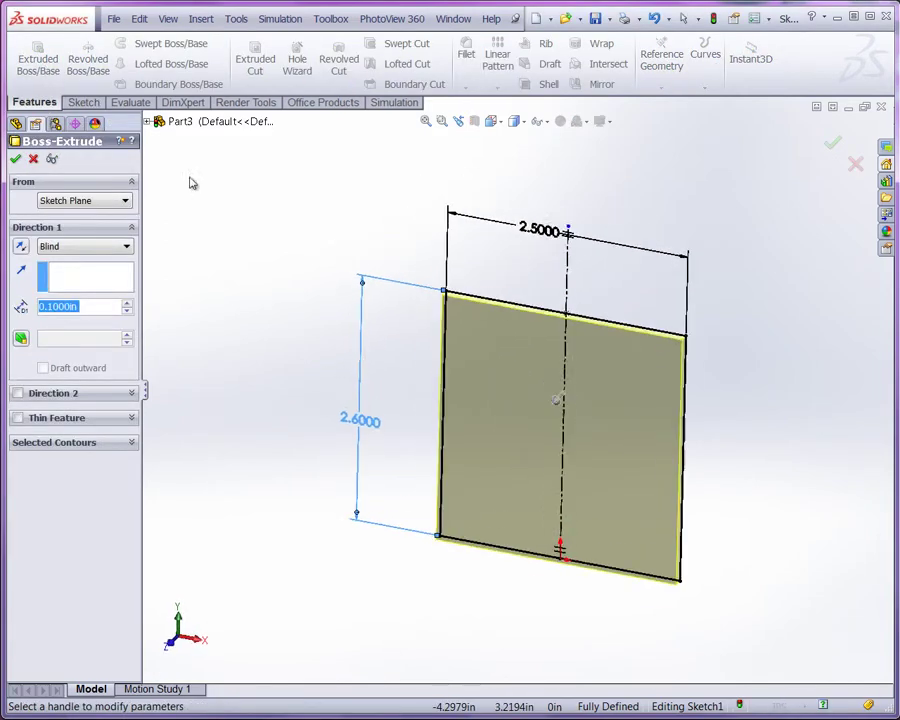
pyautogui.click(20, 249)
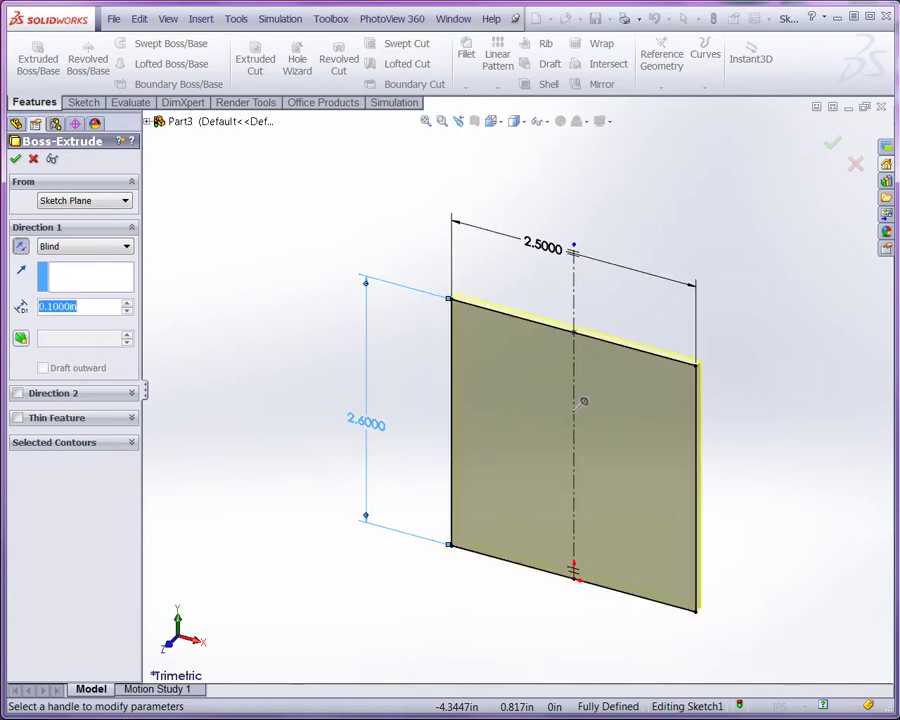
pyautogui.write('6.10')
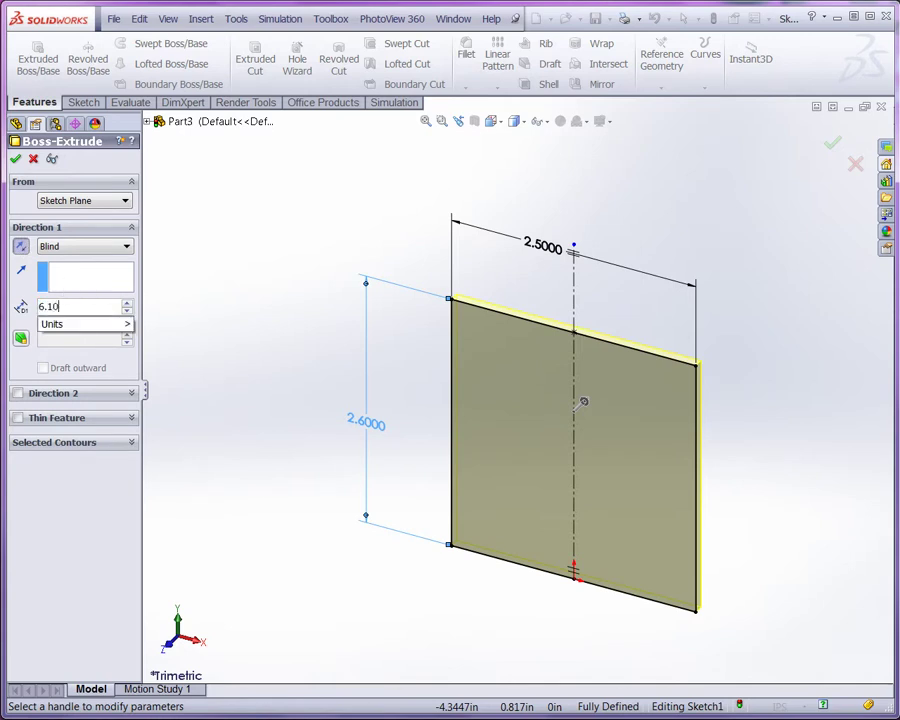
pyautogui.press('Return')
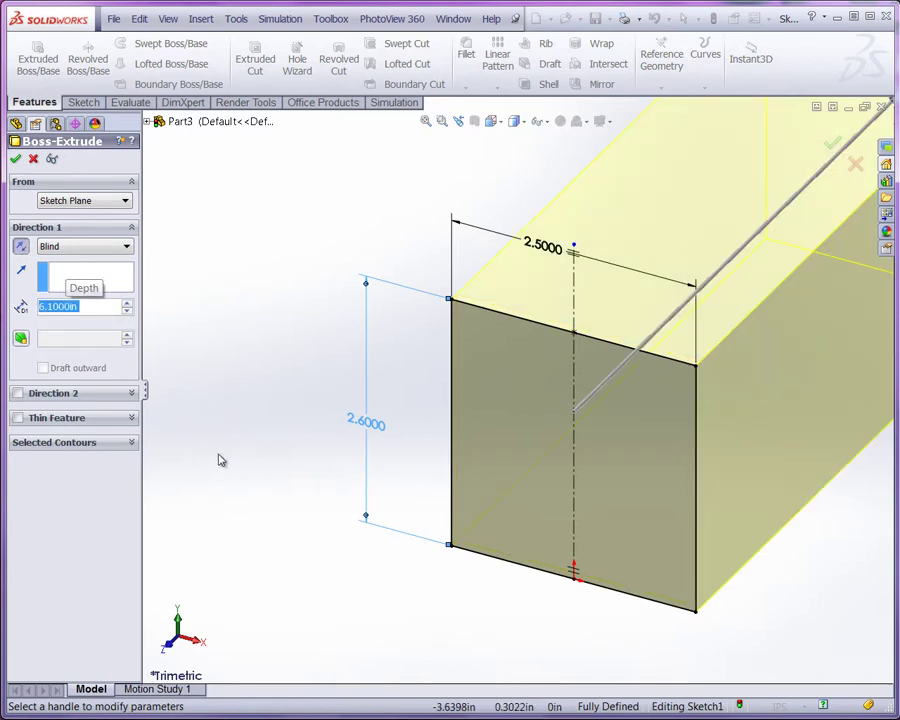
pyautogui.write('=F')
pyautogui.press('Return')
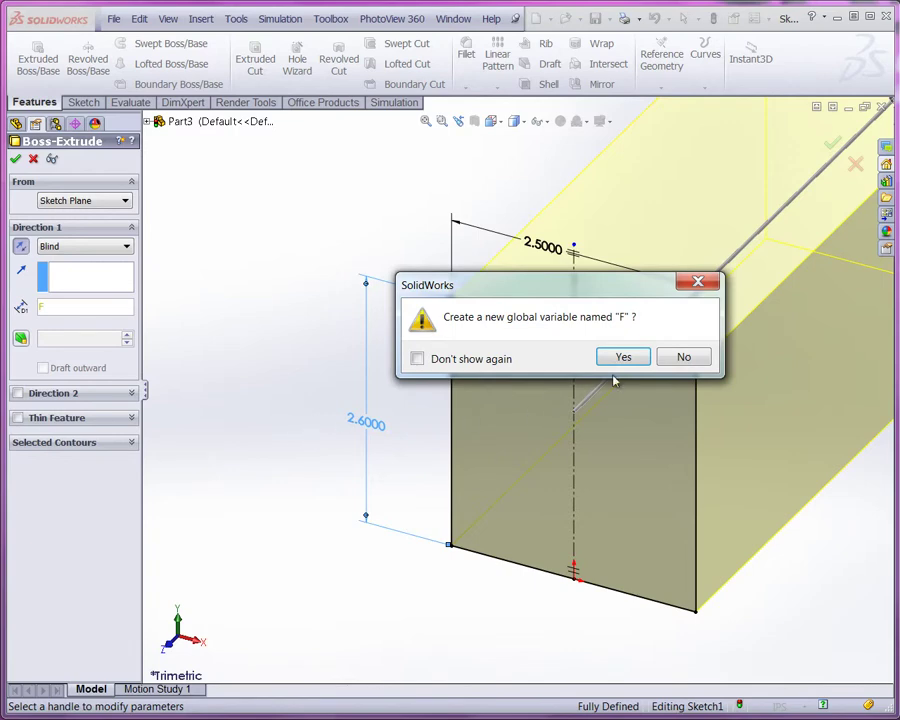
pyautogui.click(684, 357)
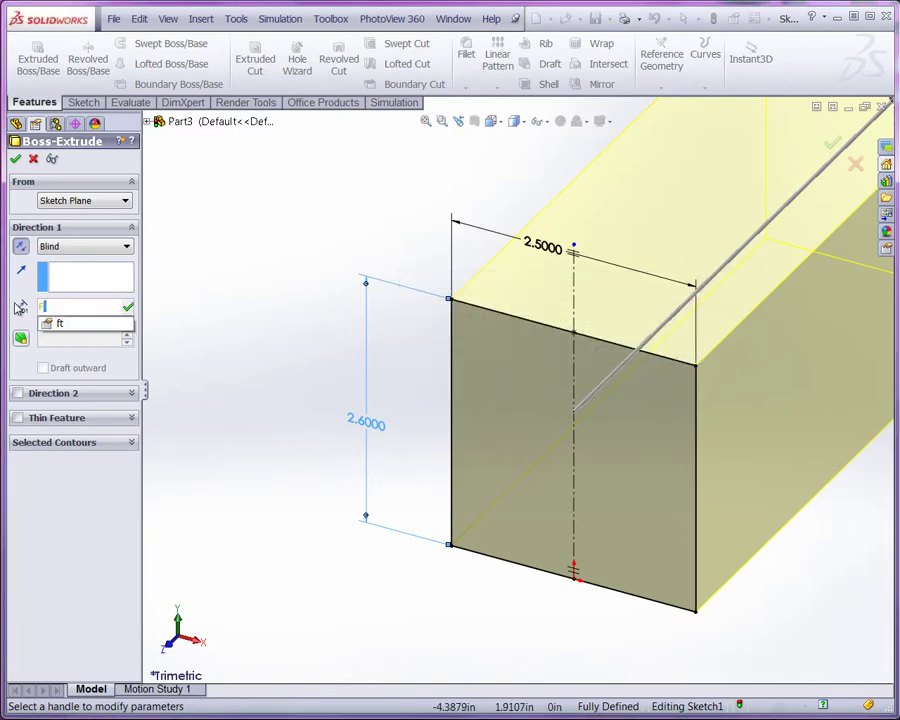
pyautogui.press('BackSpace')
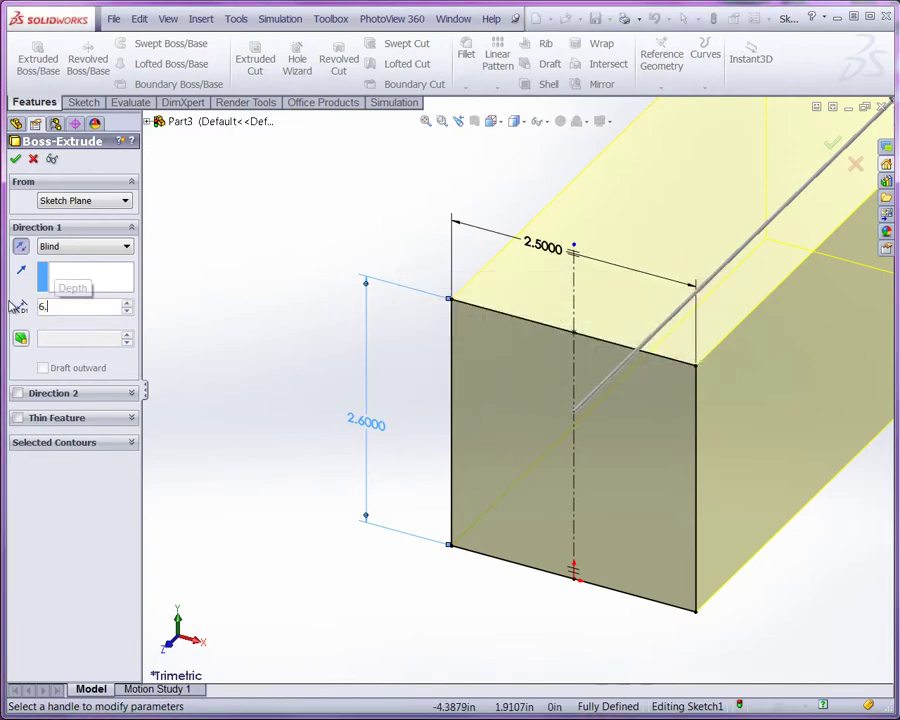
pyautogui.write('6.10')
pyautogui.press('Return')
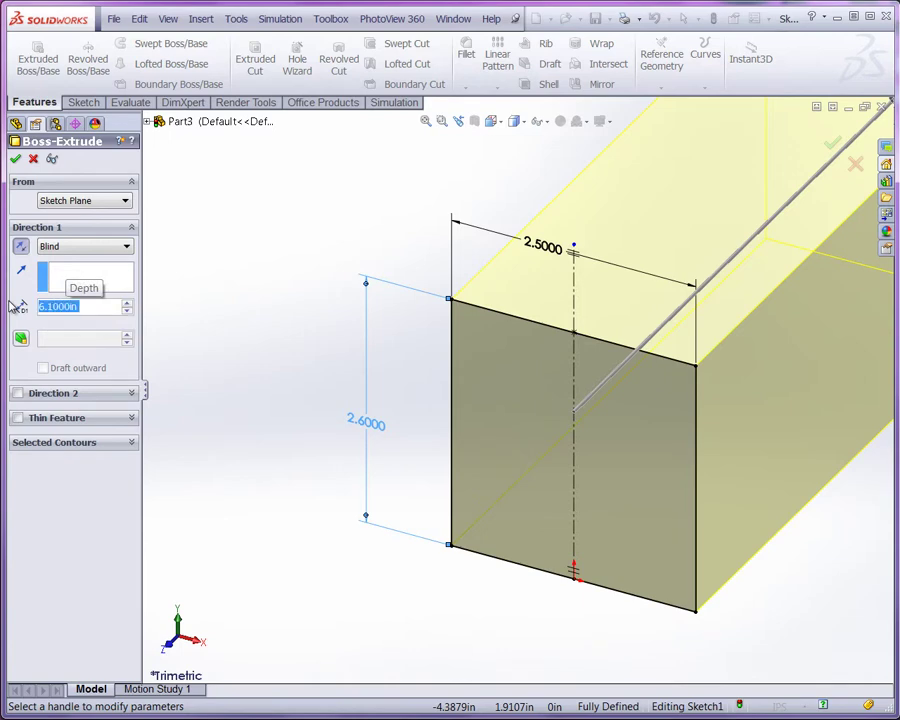
# Accept the base block extrusion and start a new sketch on the block's front face.
pyautogui.press('f')
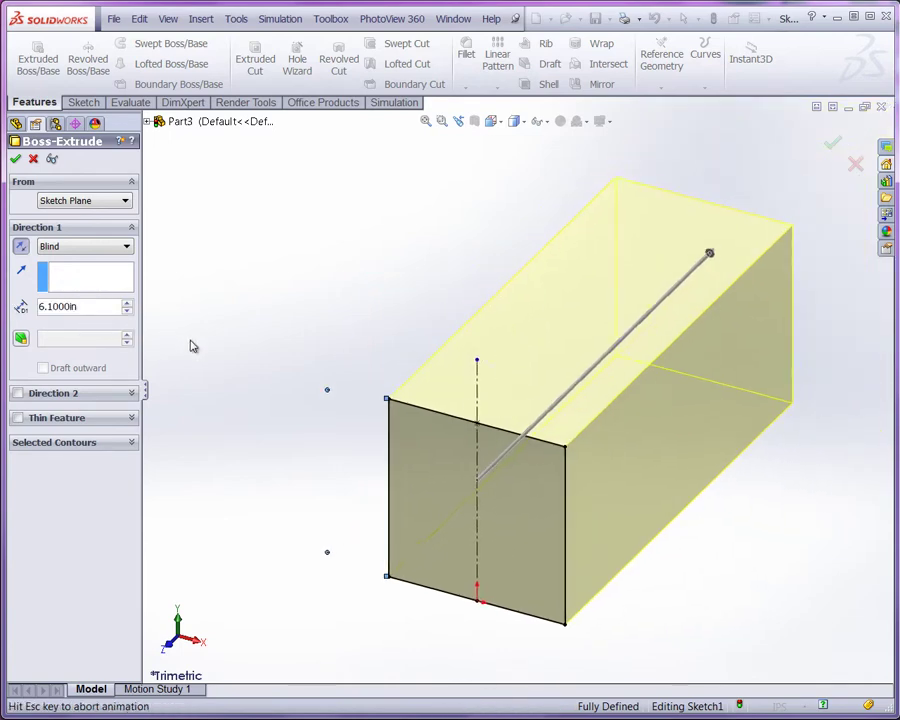
pyautogui.click(833, 145)
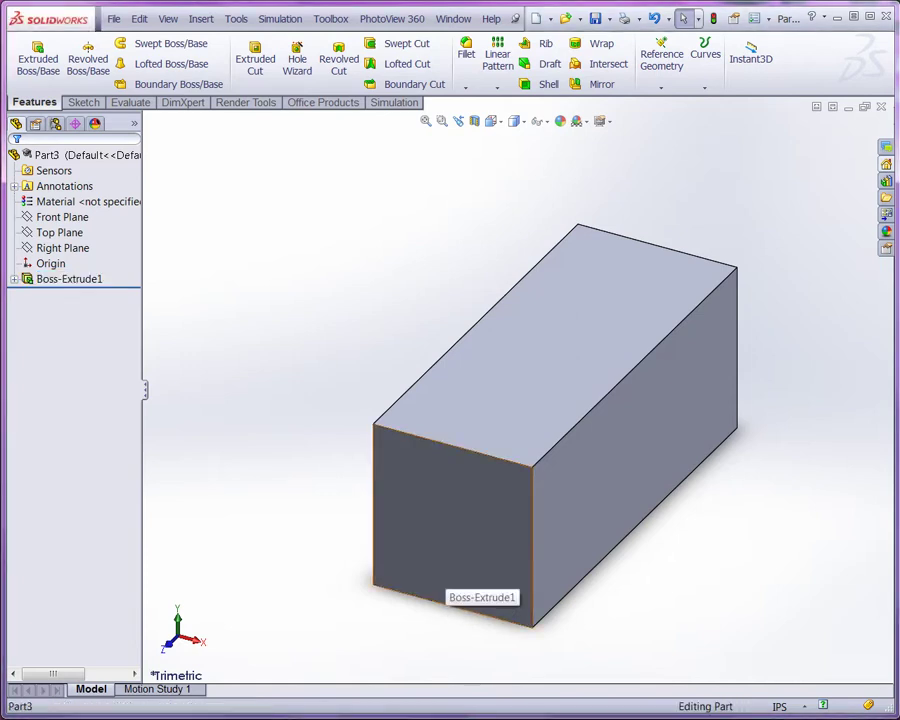
pyautogui.click(445, 567)
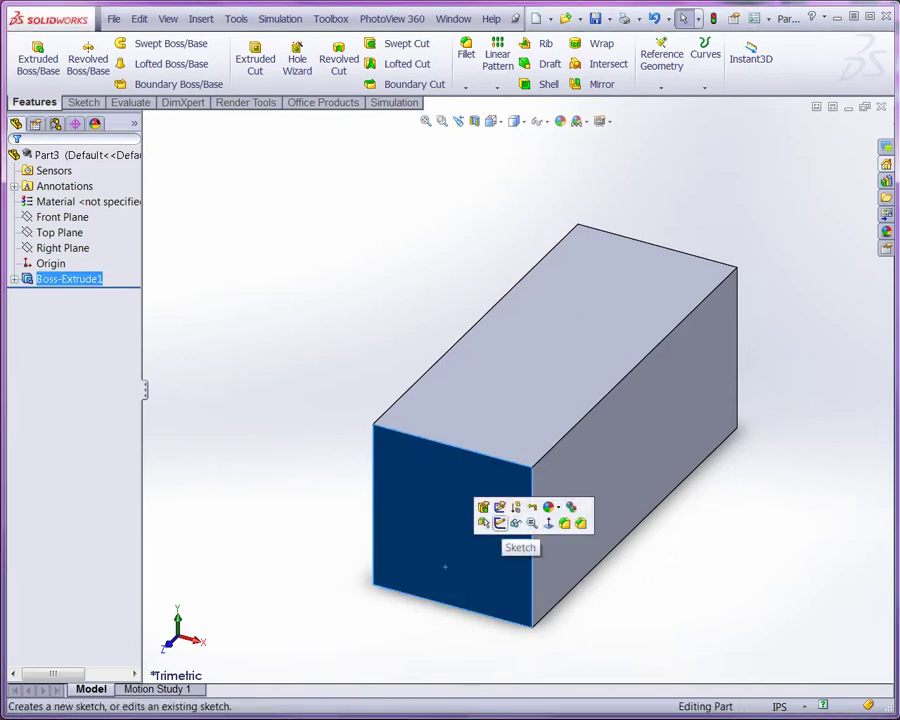
pyautogui.click(500, 522)
pyautogui.scroll(-4, 490, 545)
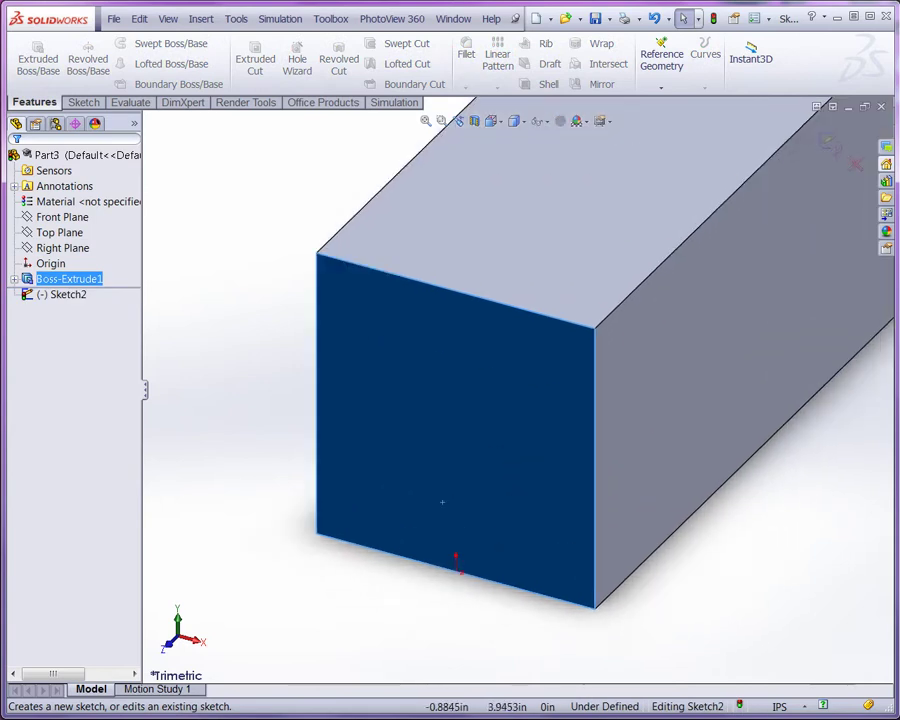
# Draw a vertical centerline about 3.03 in long upward from the origin on the front face.
pyautogui.rightClick(211, 260)
pyautogui.click(246, 440)
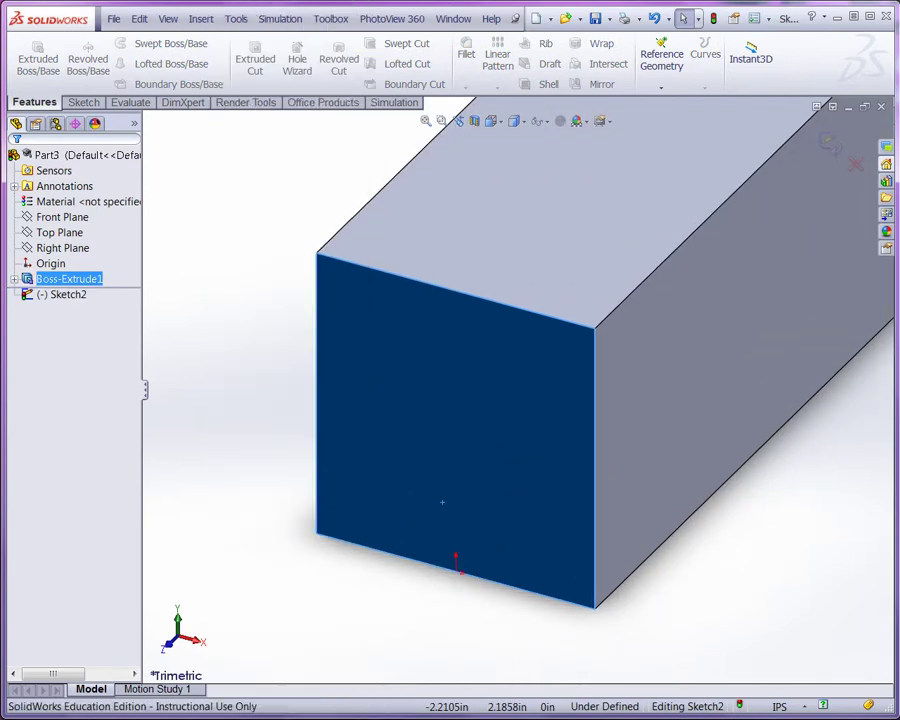
pyautogui.click(456, 570)
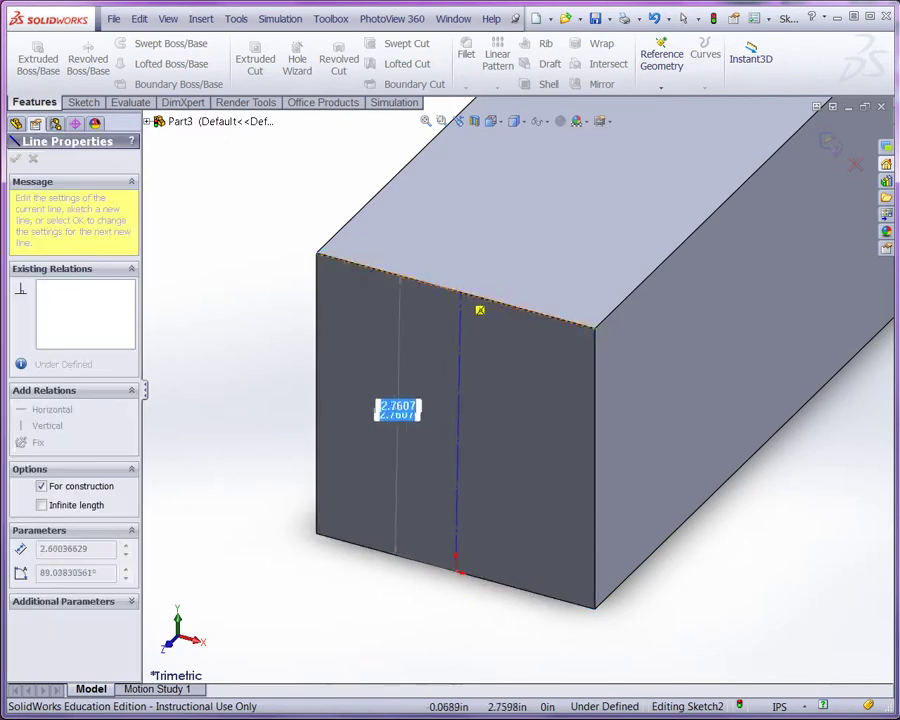
pyautogui.doubleClick(456, 245)
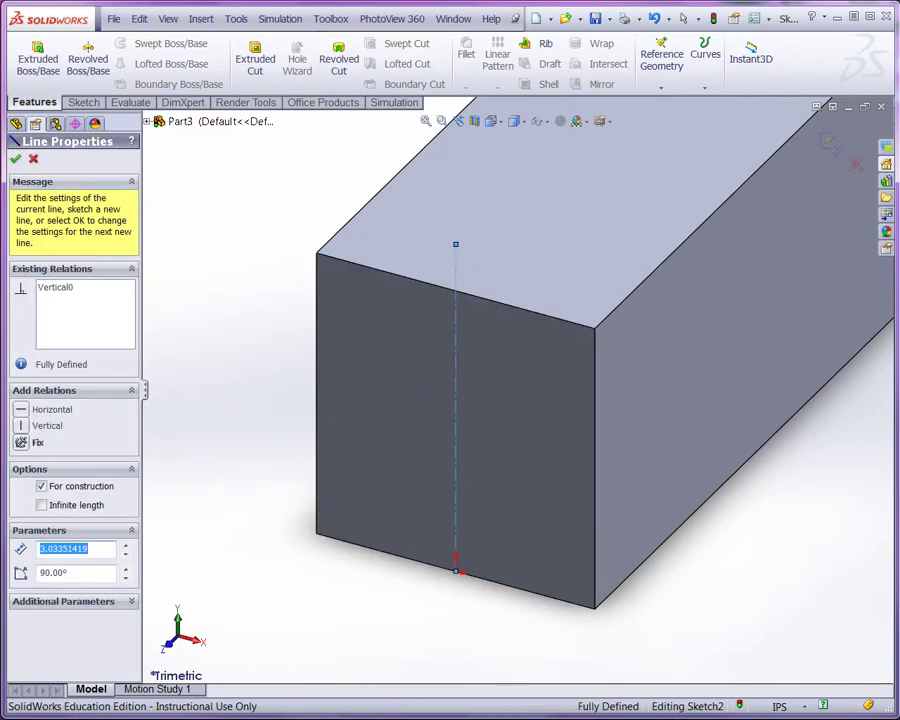
pyautogui.press('Escape')
# With dynamic mirroring about the centerline, sketch a closed profile with two small side steps, about 1.45 in wide and 1.13 in high, resting on the block's bottom edge.
pyautogui.click(456, 284)
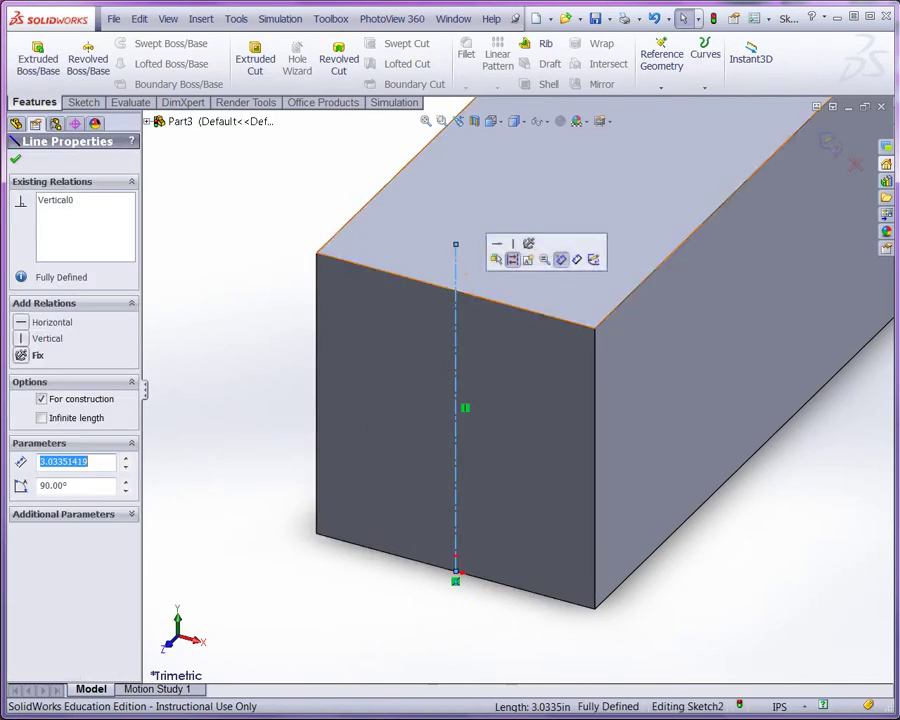
pyautogui.click(84, 103)
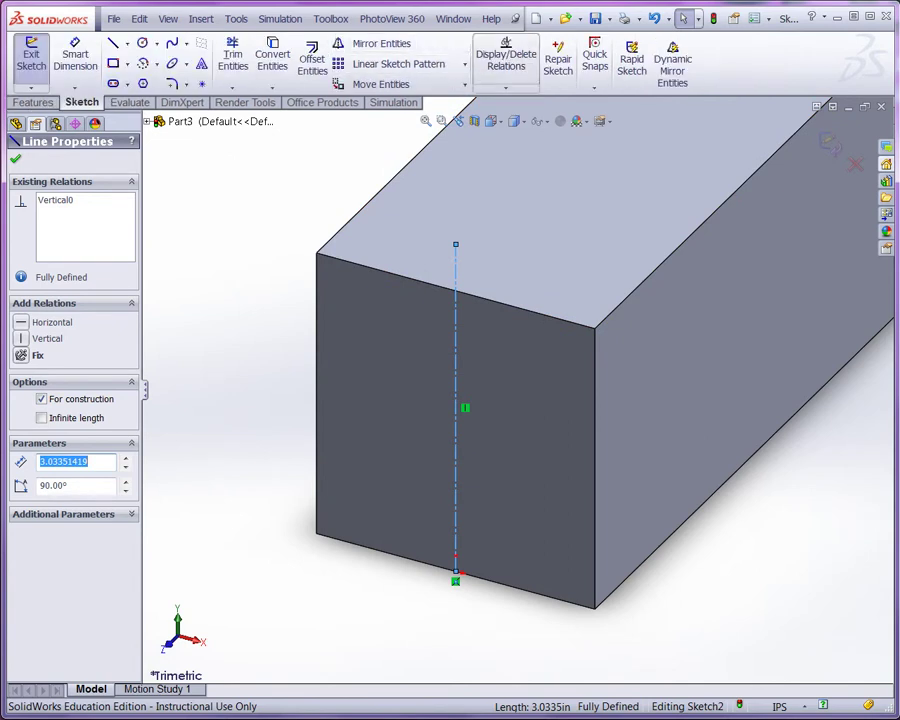
pyautogui.click(672, 62)
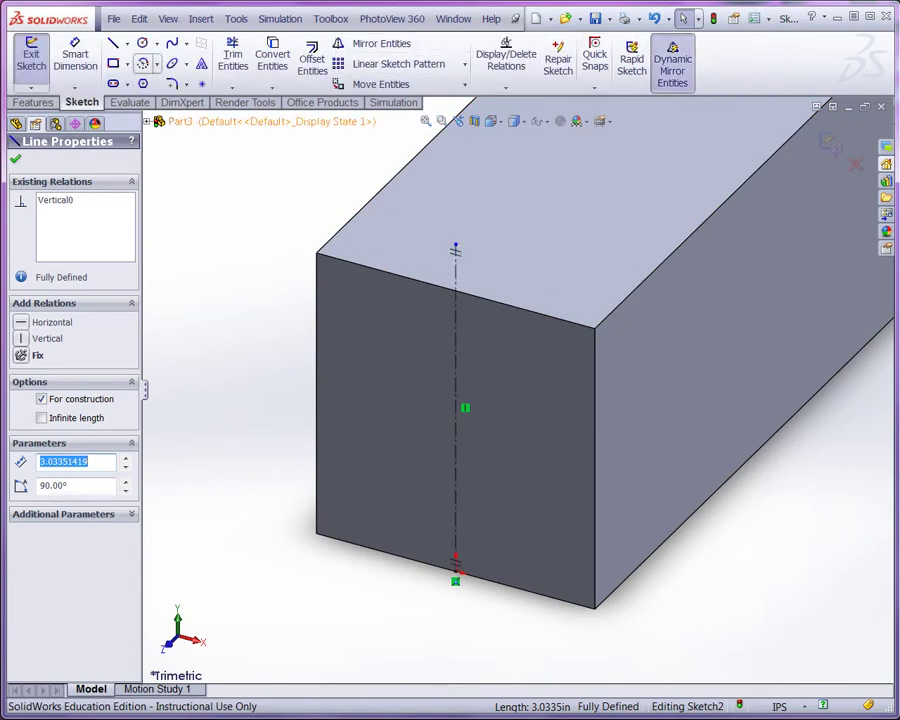
pyautogui.click(113, 43)
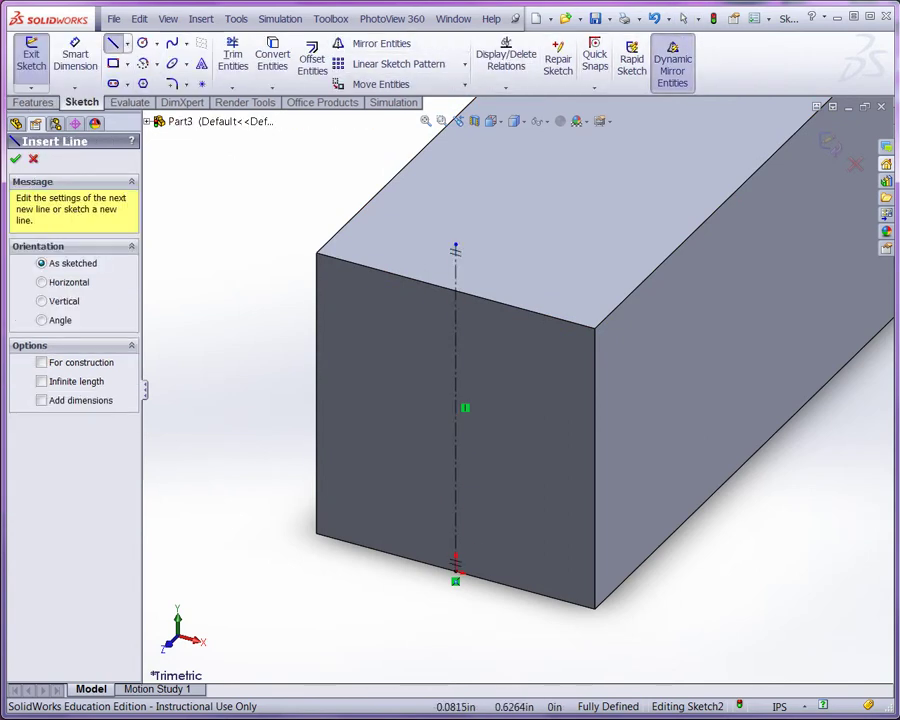
pyautogui.click(456, 407)
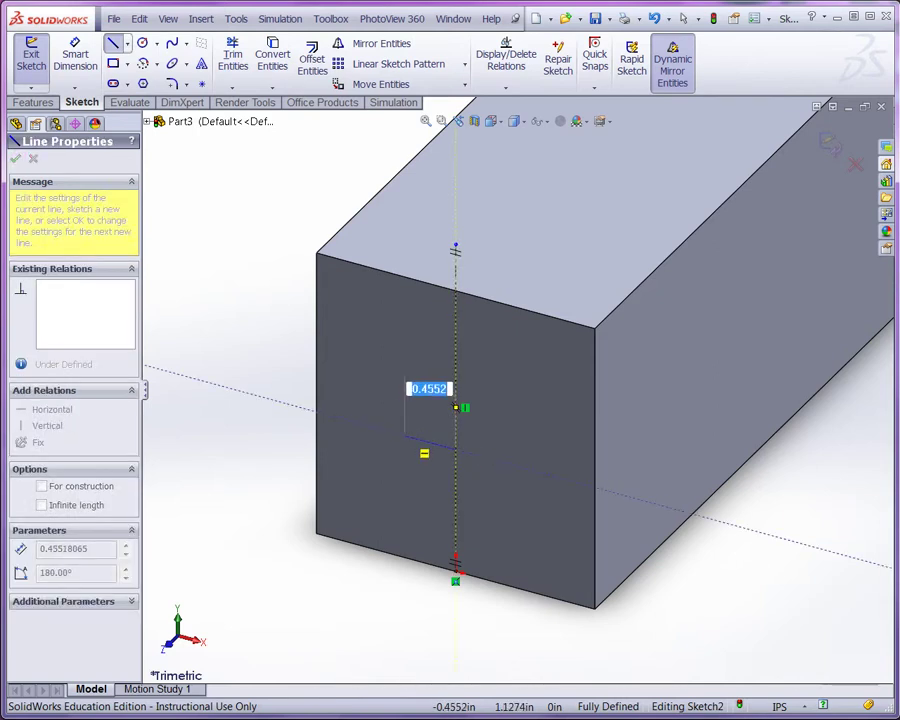
pyautogui.click(405, 437)
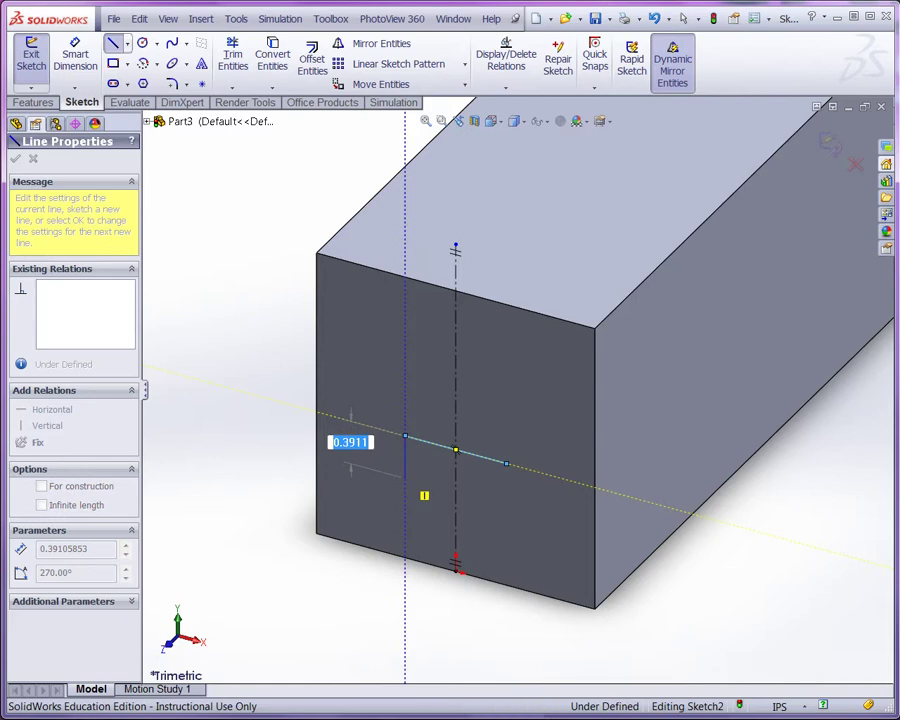
pyautogui.click(405, 476)
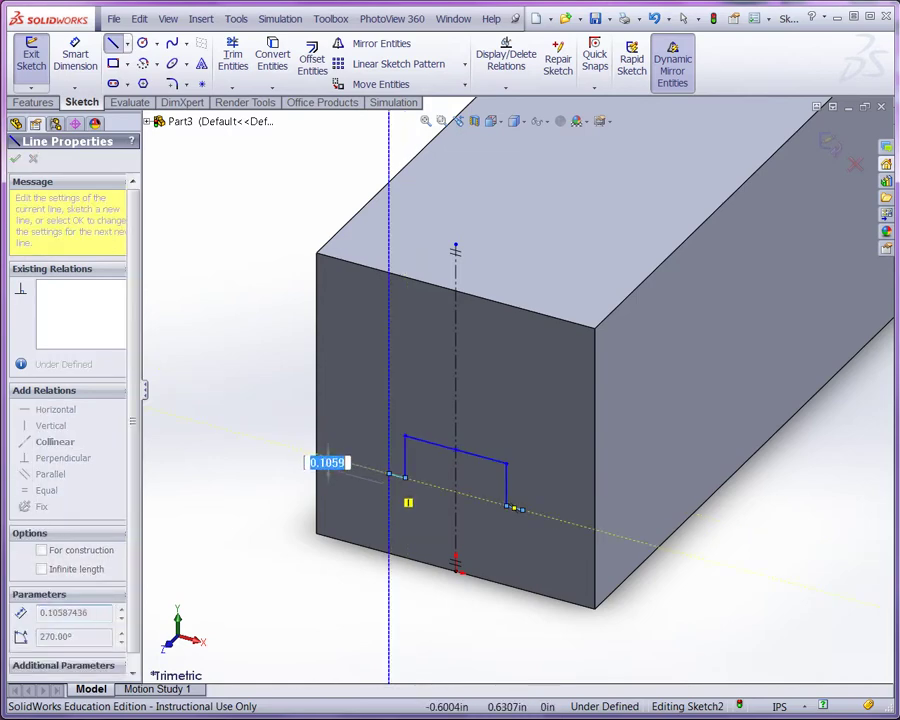
pyautogui.click(389, 484)
pyautogui.click(375, 481)
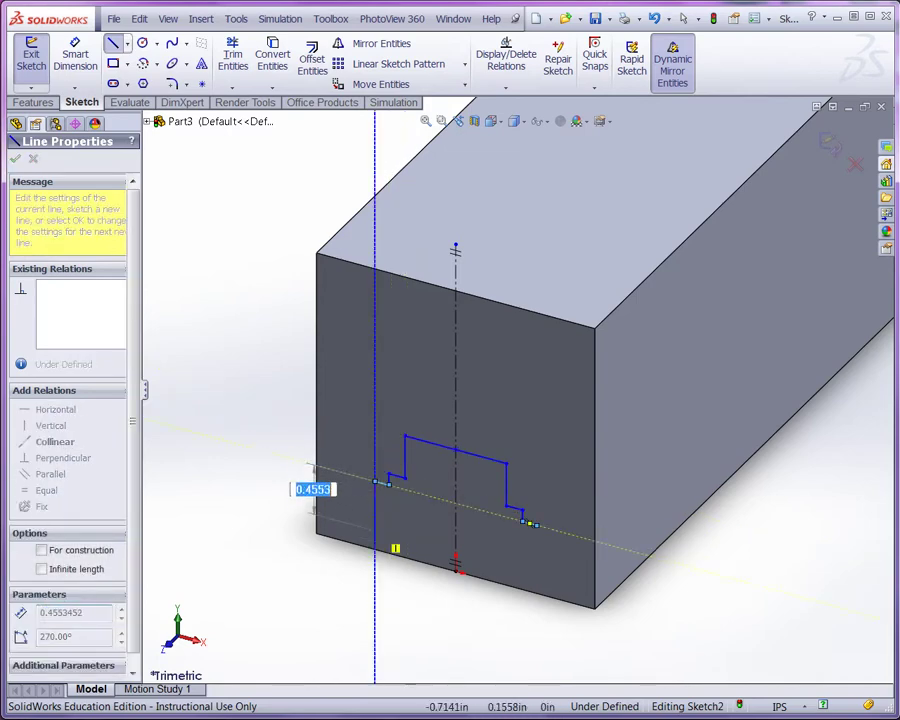
pyautogui.doubleClick(375, 548)
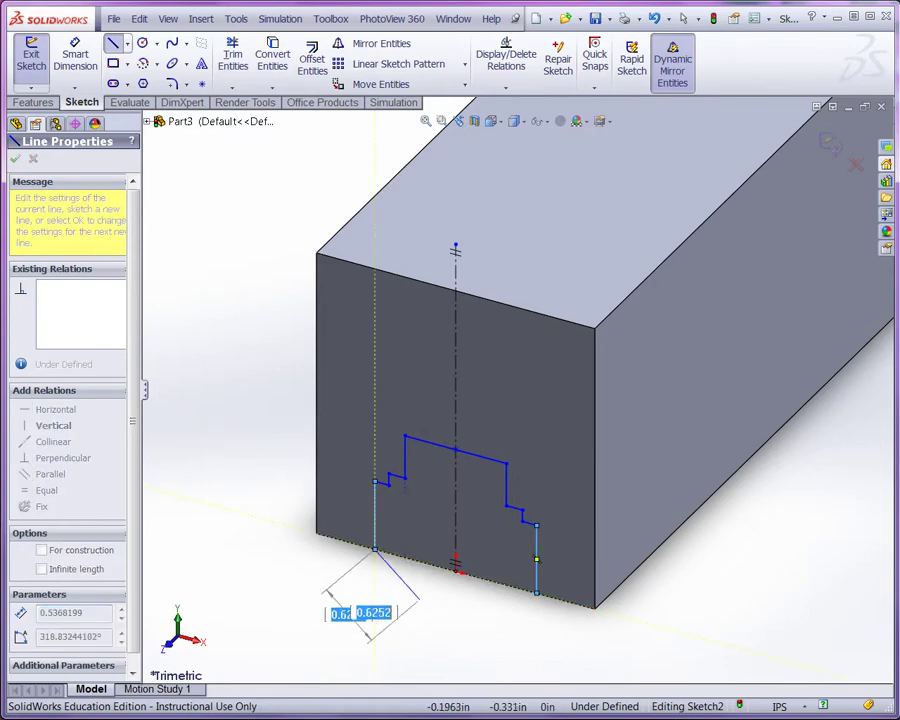
pyautogui.click(456, 571)
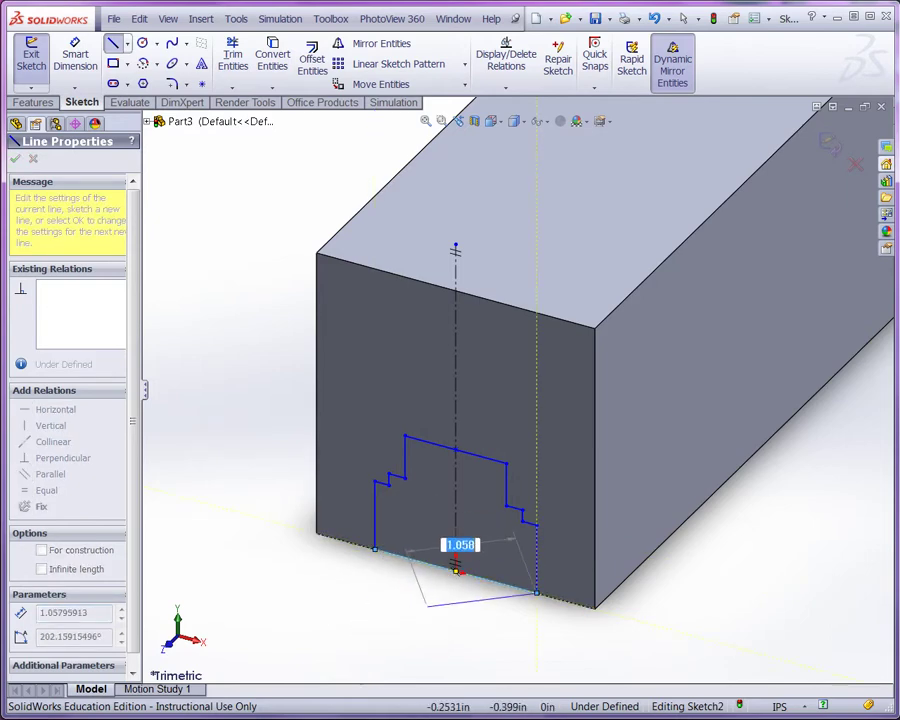
pyautogui.press('Escape')
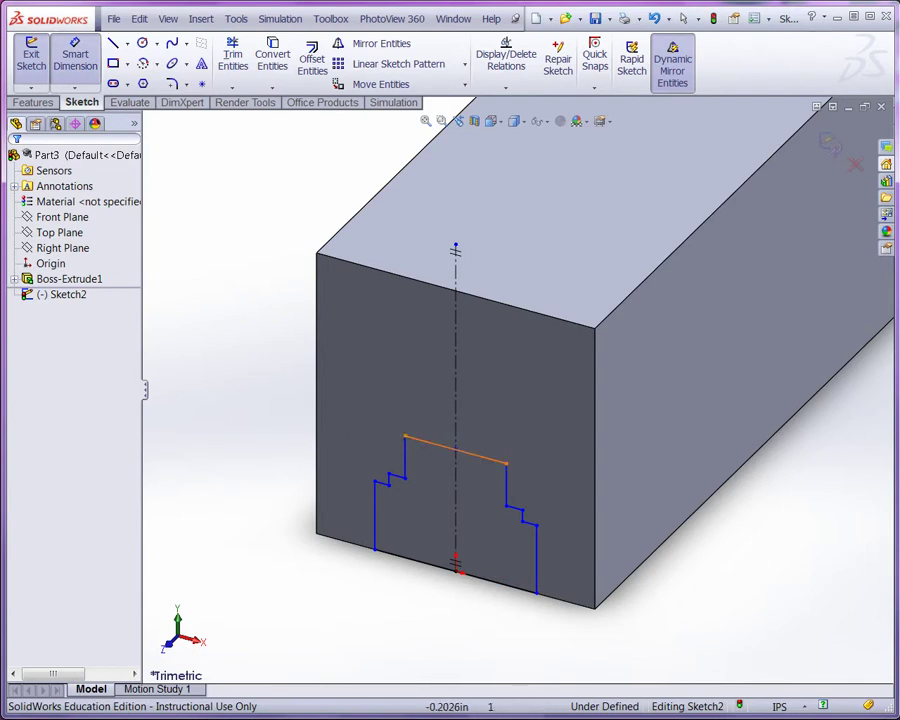
# Dimension the distance from the profile's upper vertical side to the centerline as 0.450 in.
pyautogui.click(405, 455)
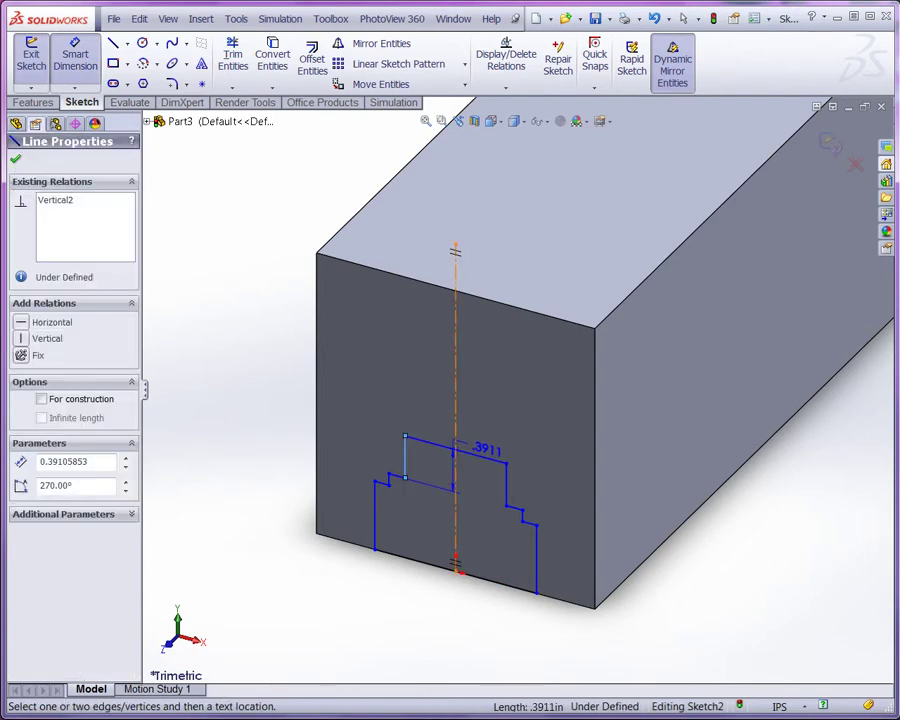
pyautogui.click(455, 440)
pyautogui.click(432, 418)
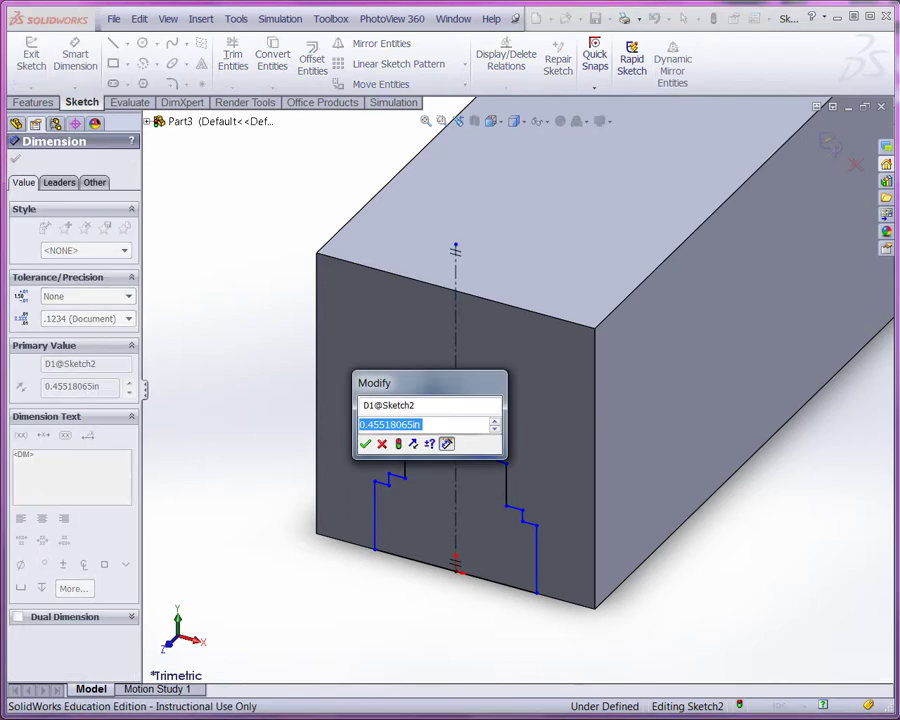
pyautogui.write('.45')
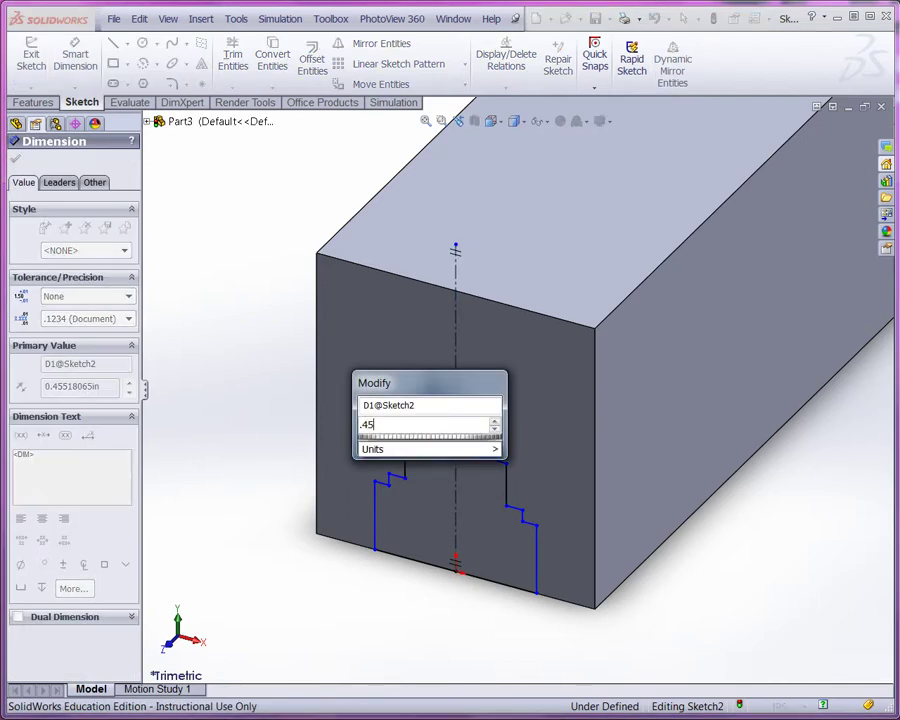
pyautogui.write('0')
pyautogui.press('Return')
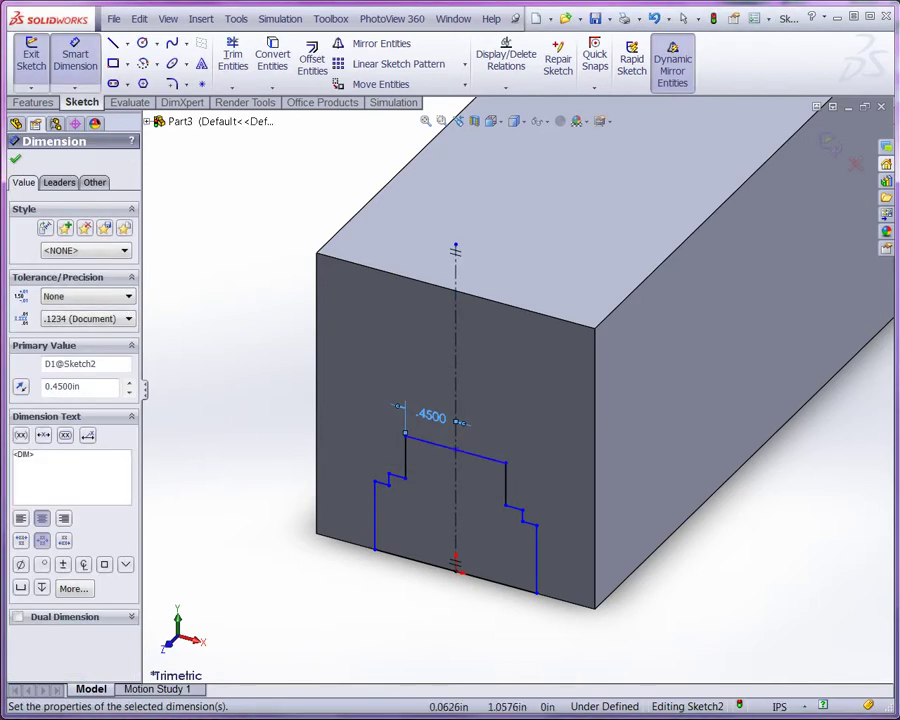
pyautogui.scroll(-2, 413, 524)
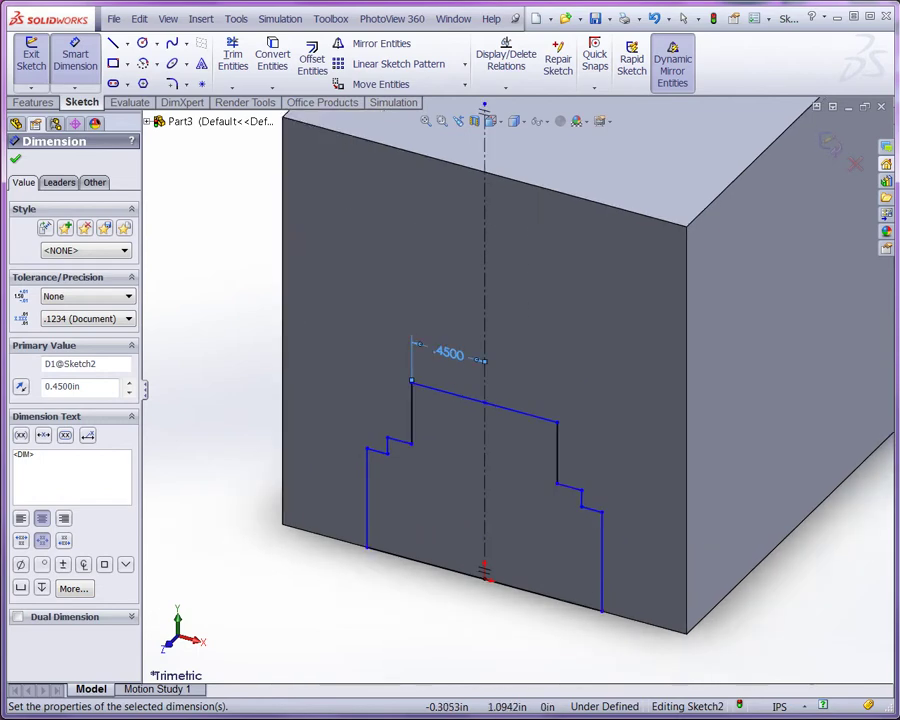
pyautogui.click(435, 399)
pyautogui.click(435, 389)
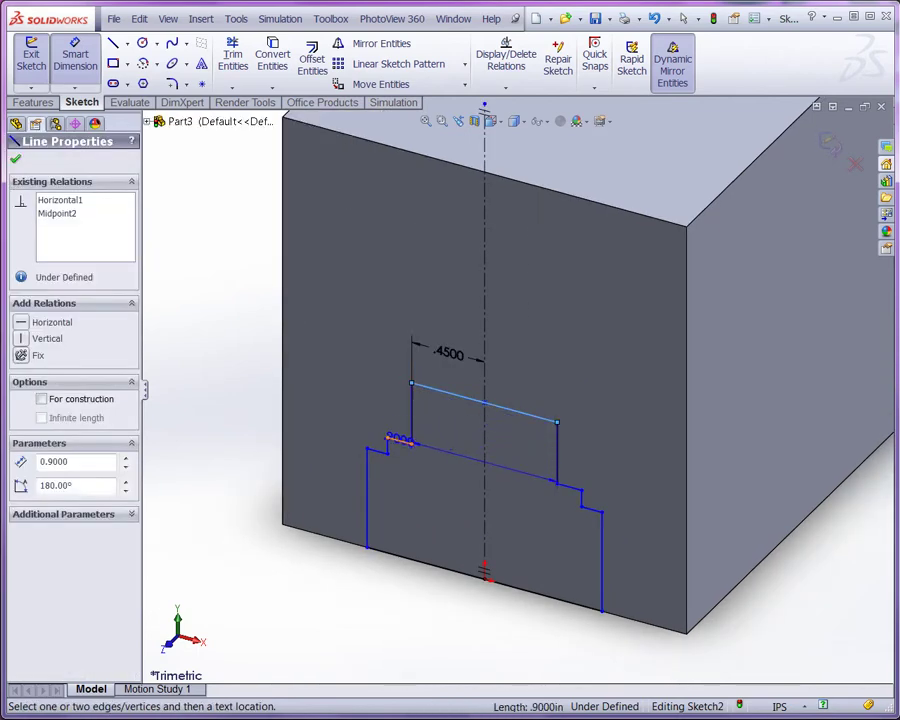
pyautogui.click(400, 440)
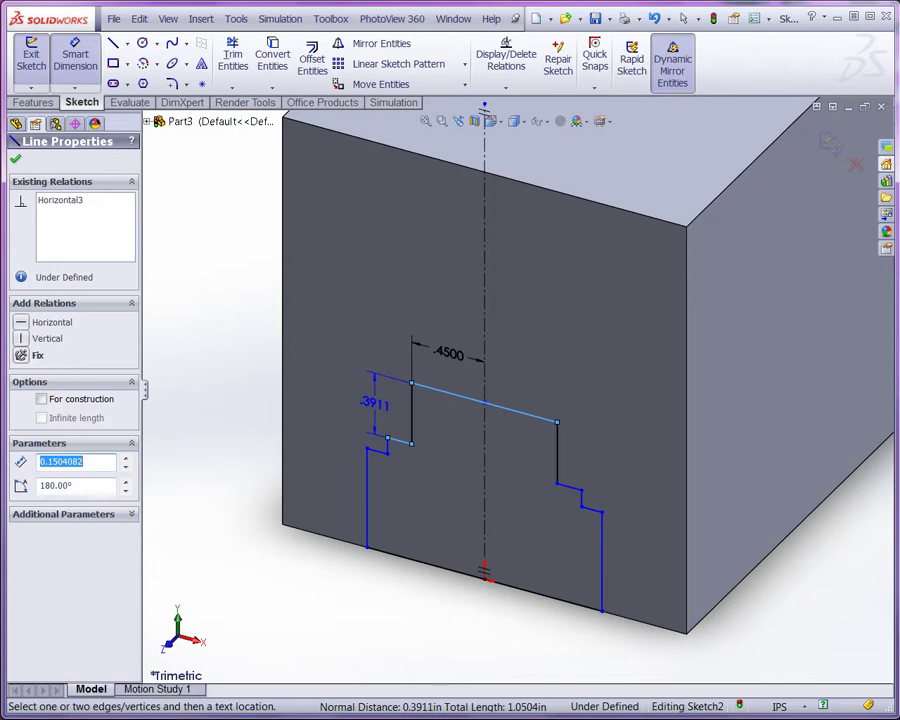
pyautogui.press('Escape')
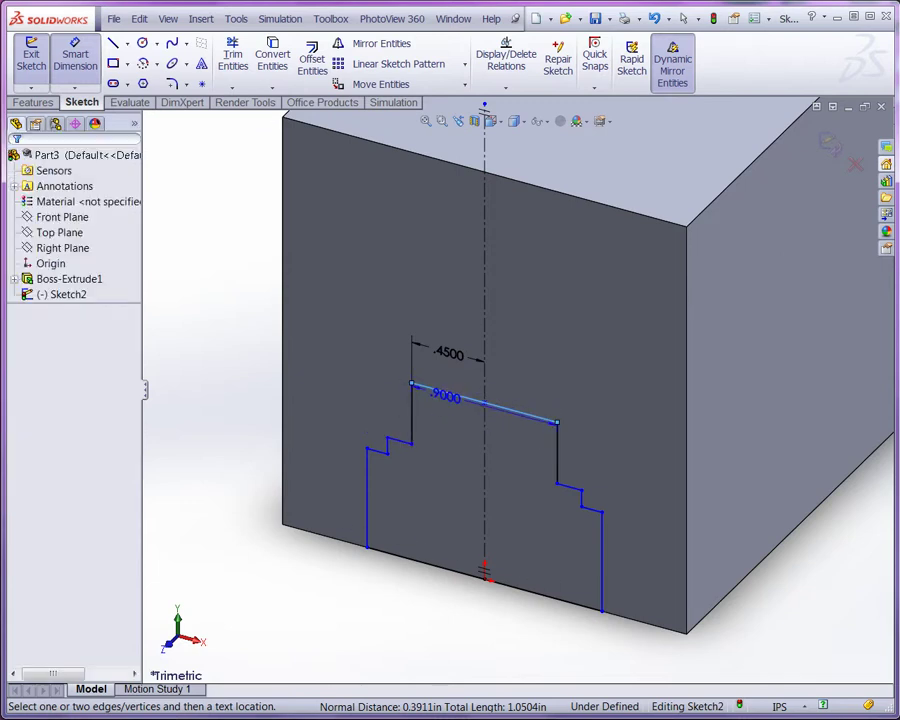
# Dimension the overall height between the profile's top and bottom edges to 1.25 in.
pyautogui.click(450, 569)
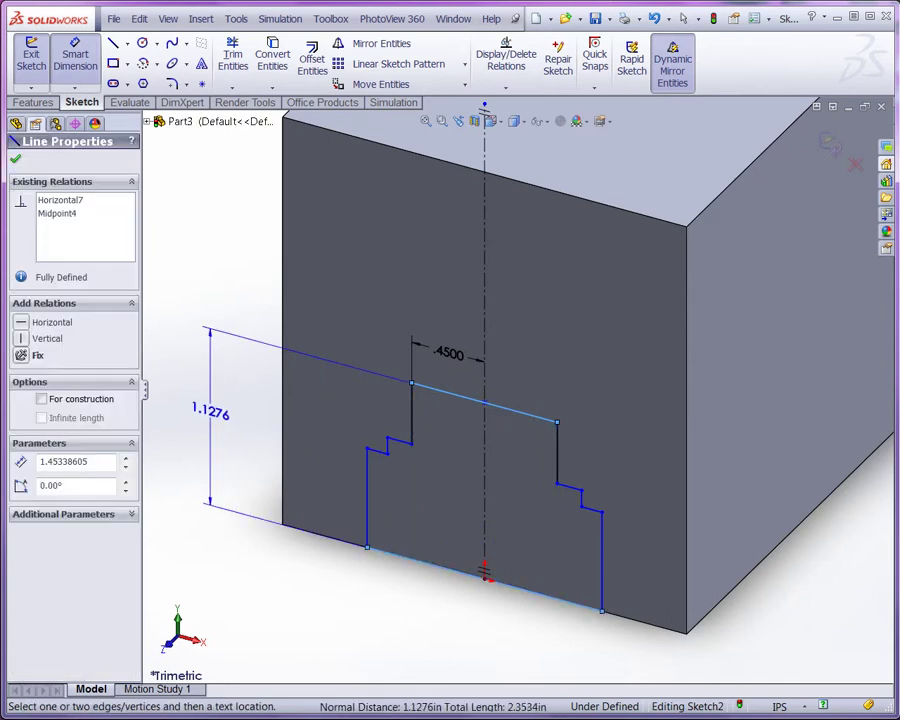
pyautogui.click(210, 412)
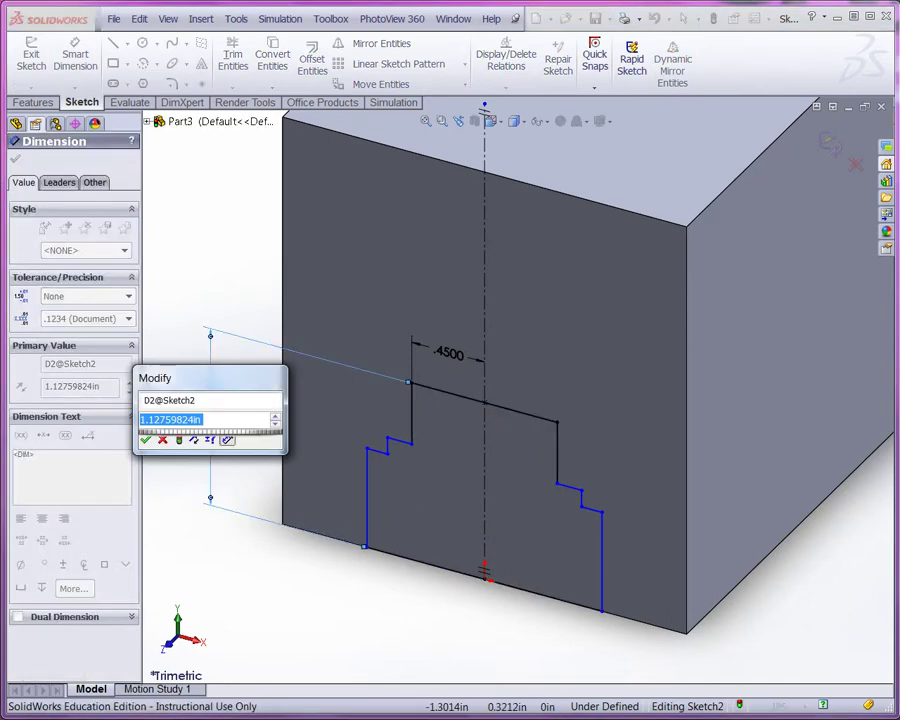
pyautogui.write('1.25')
pyautogui.press('Return')
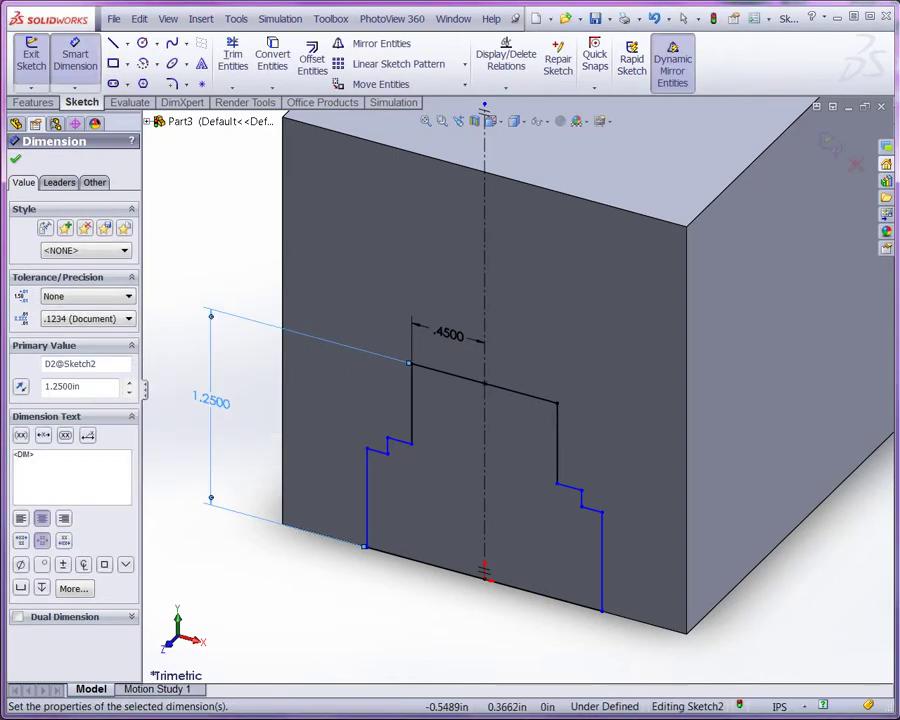
# Dimension the profile's outermost lower vertical side to 0.450 in.
pyautogui.click(367, 495)
pyautogui.click(243, 460)
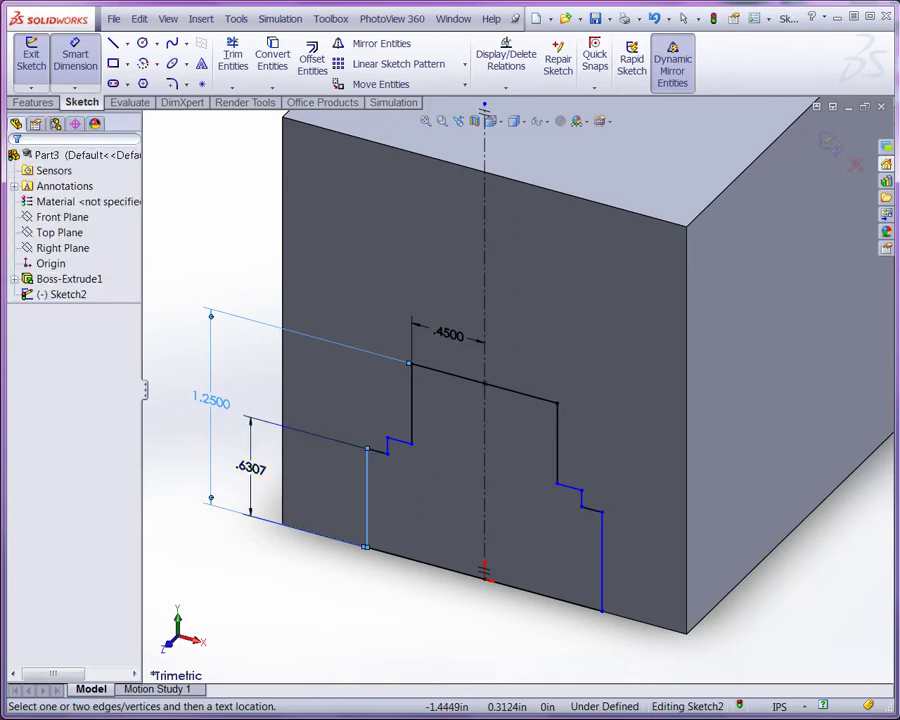
pyautogui.write('.450')
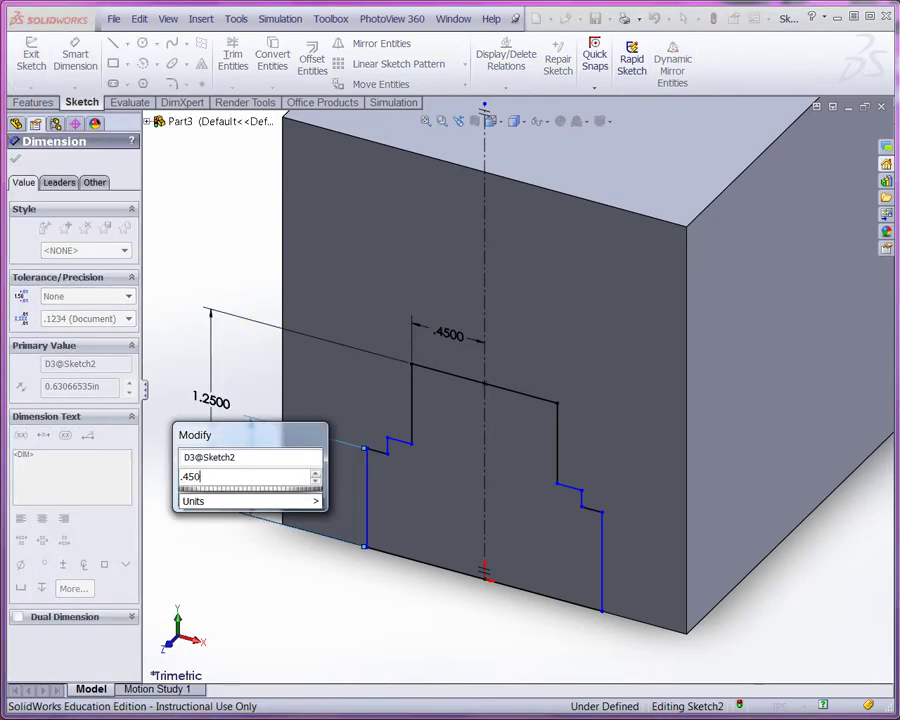
pyautogui.press('Return')
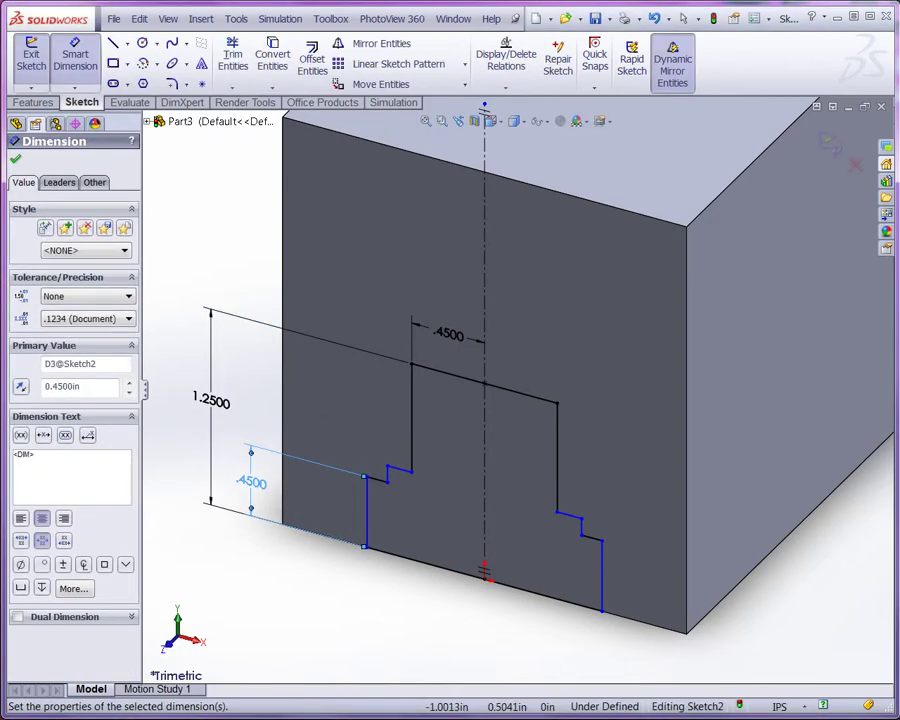
# Dimension the vertical distance from the profile's top edge to the upper side step as 0.70 in.
pyautogui.click(400, 469)
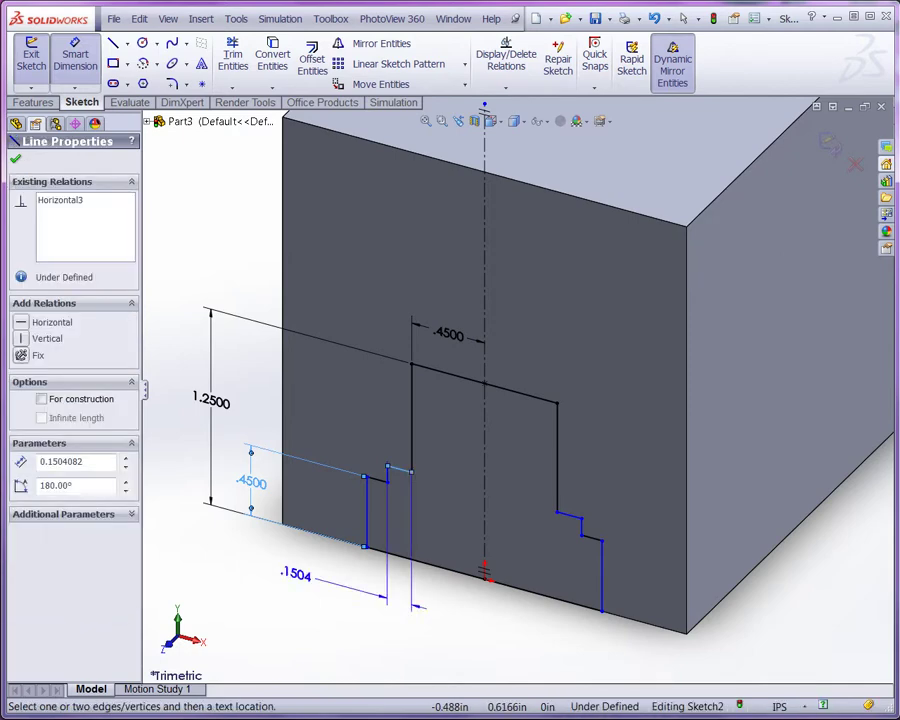
pyautogui.click(440, 372)
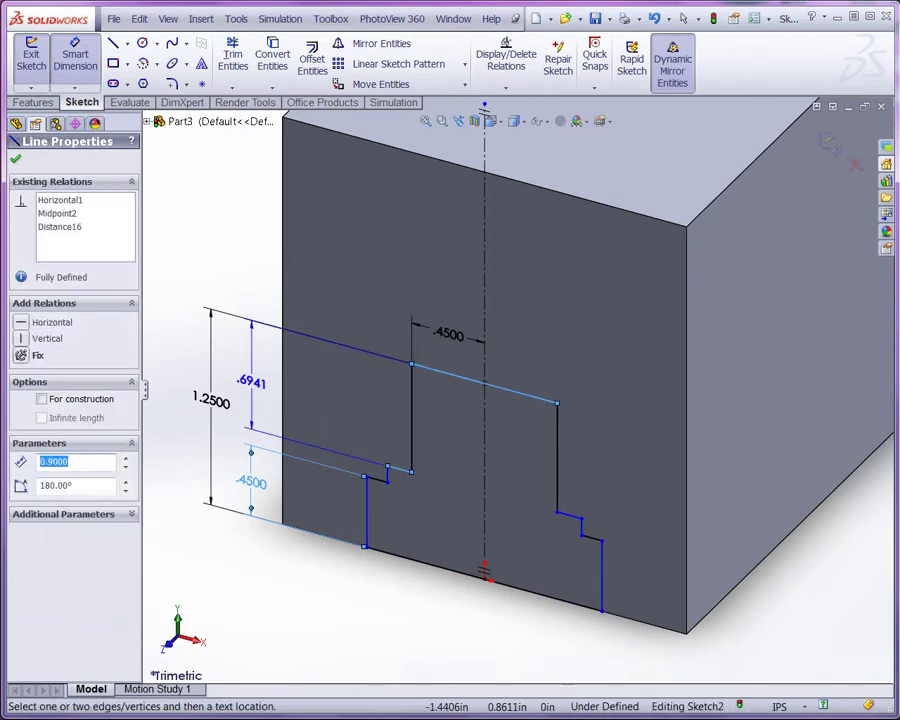
pyautogui.click(238, 380)
pyautogui.write('.7')
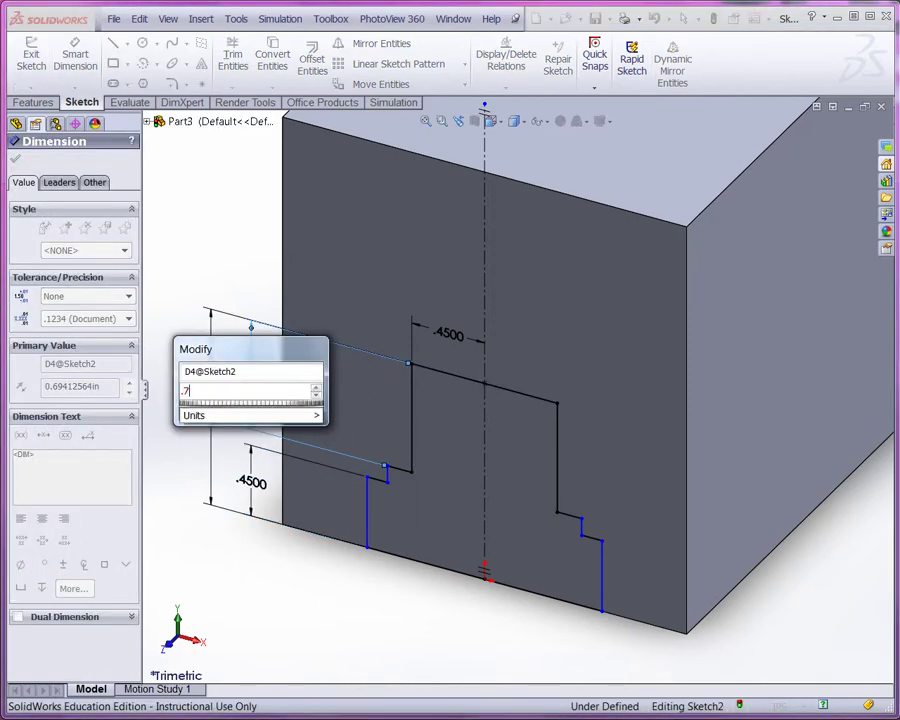
pyautogui.write('0')
pyautogui.press('Return')
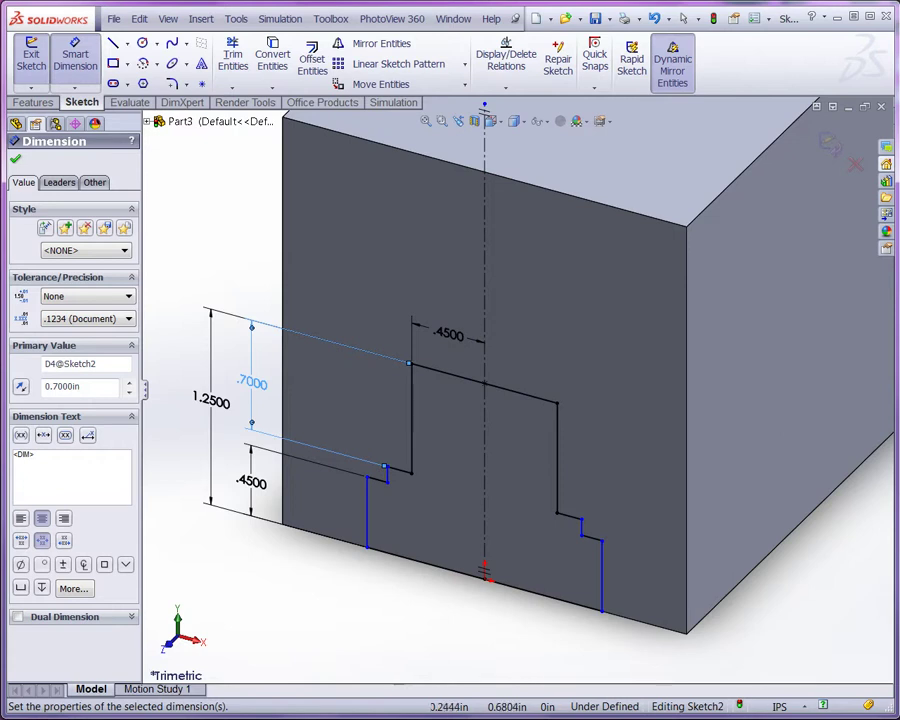
# Dimension the distance from the small step's short vertical side to the centerline as 0.650 in.
pyautogui.click(386, 474)
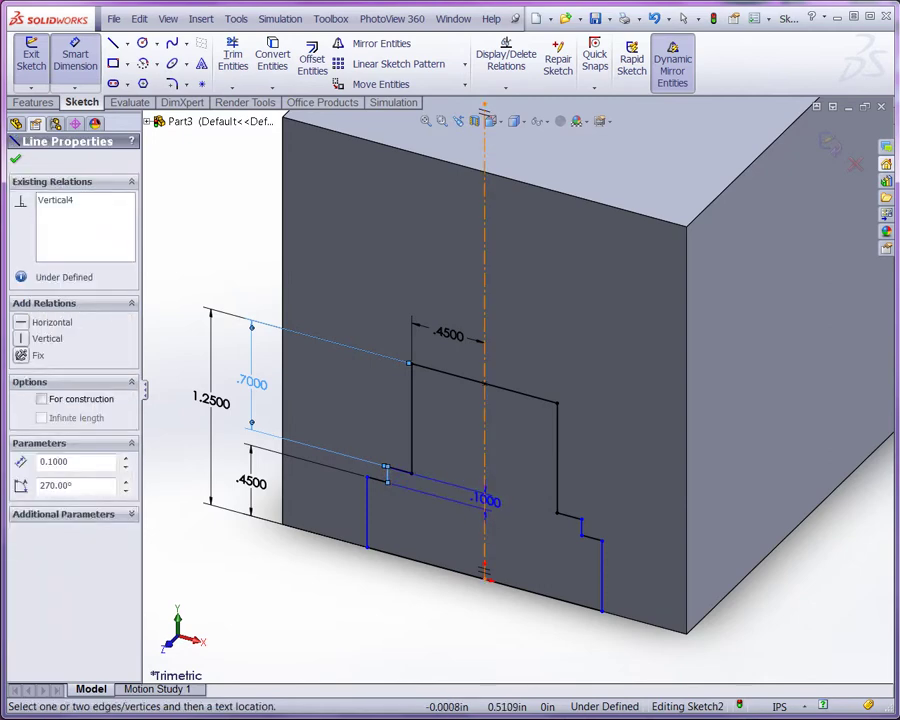
pyautogui.click(485, 510)
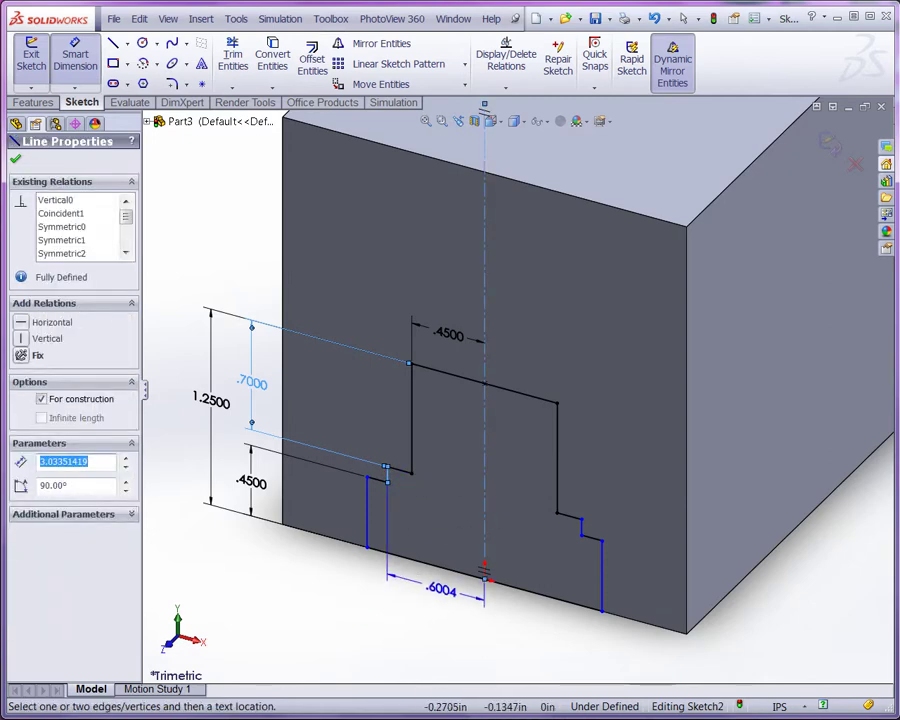
pyautogui.click(410, 580)
pyautogui.write('.650')
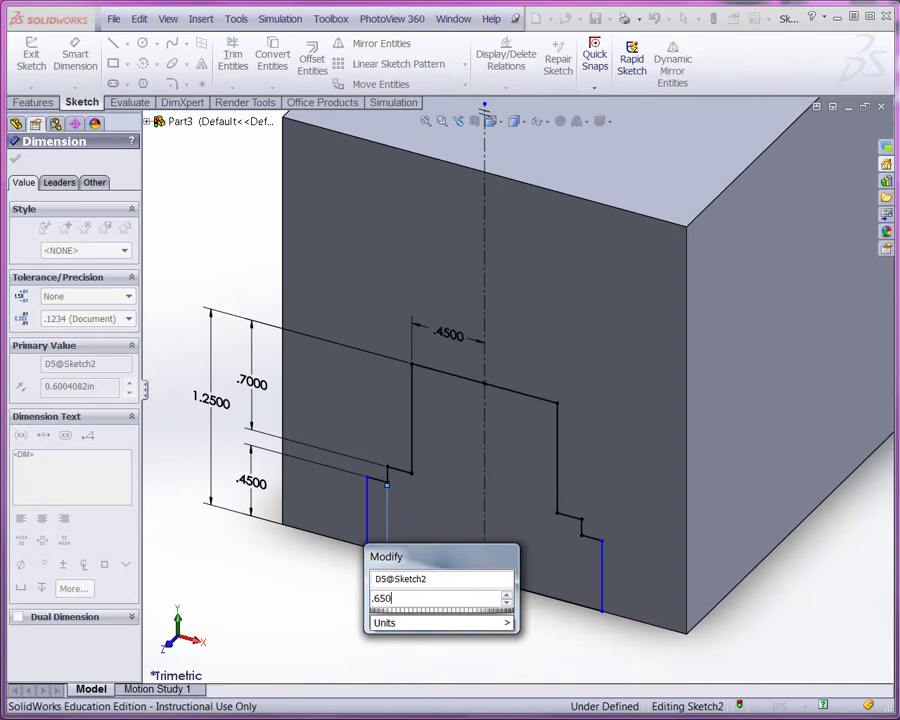
pyautogui.press('Return')
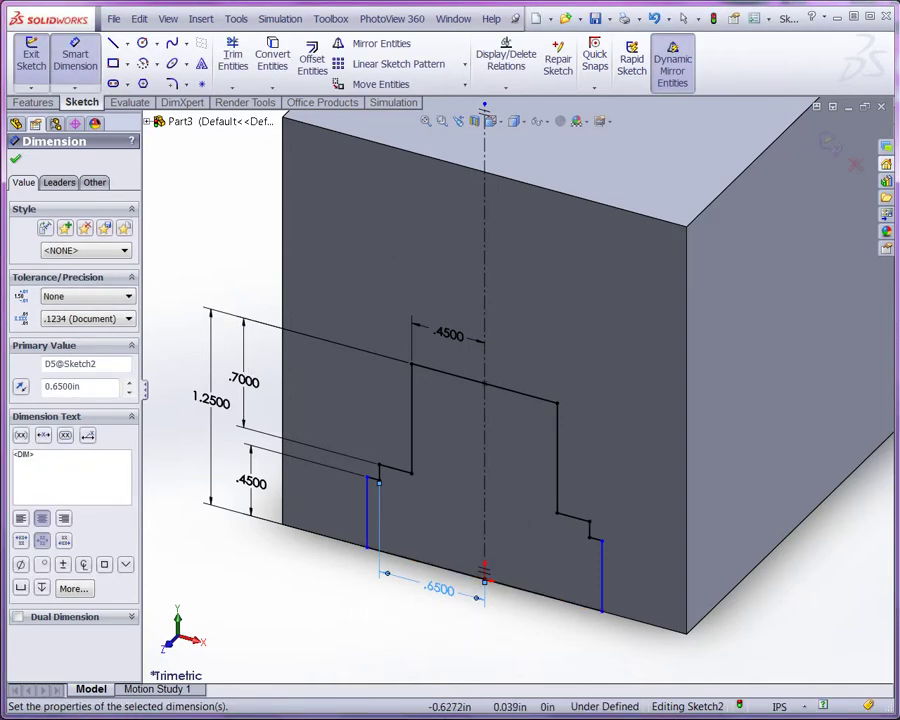
# Dimension the distance from the profile's outermost lower vertical side to the centerline as 0.75 in.
pyautogui.click(367, 525)
pyautogui.click(485, 546)
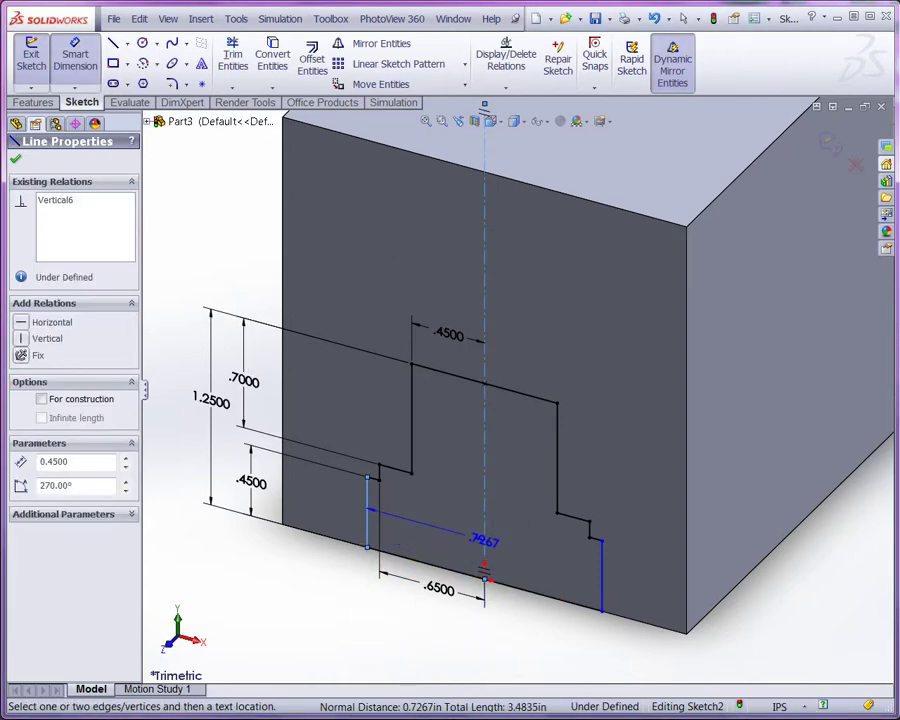
pyautogui.click(441, 621)
pyautogui.write('.75')
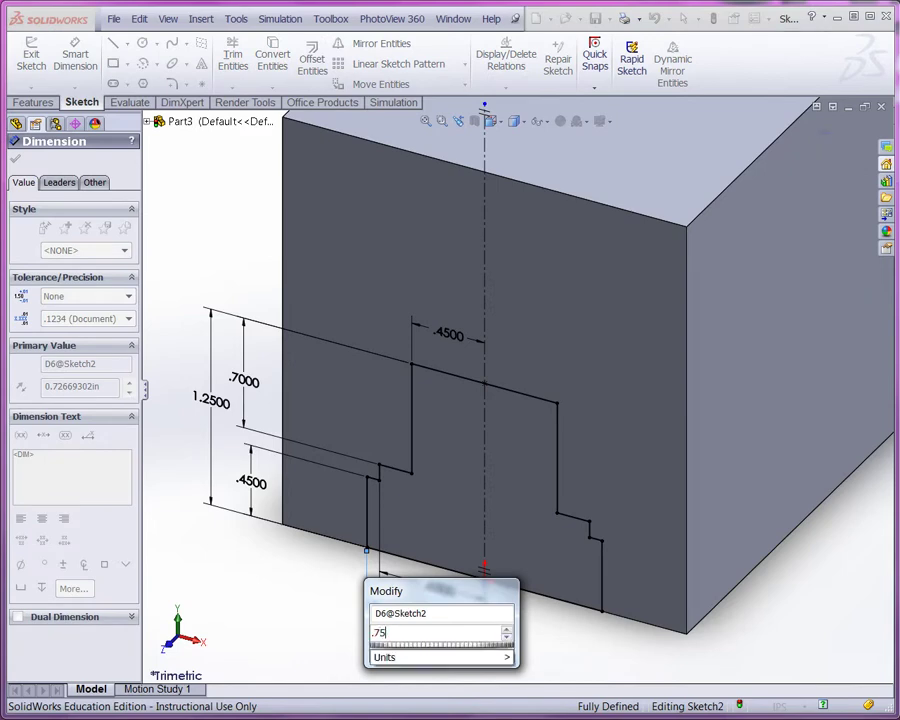
pyautogui.press('Return')
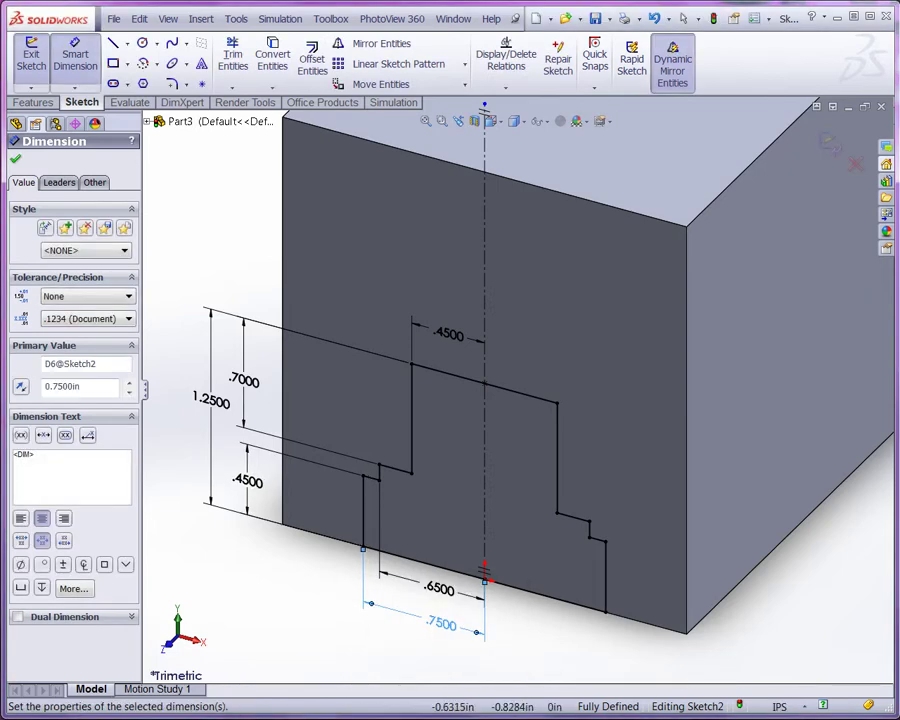
pyautogui.click(313, 627)
# Cut-extrude the stepped profile through the block with the Up To Surface end condition, ending at the block's rear face.
pyautogui.scroll(6, 313, 627)
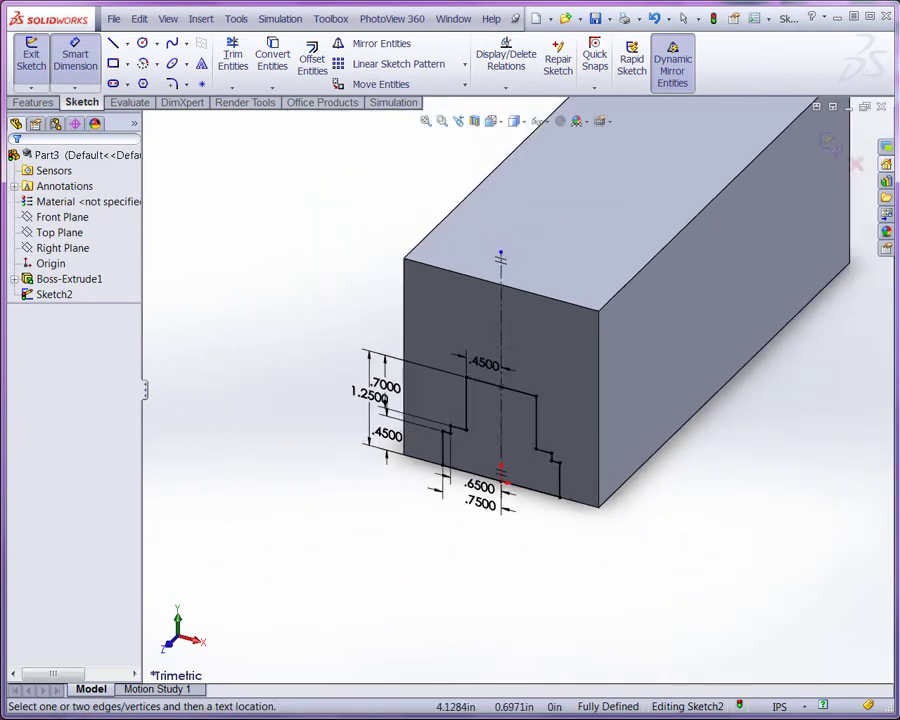
pyautogui.scroll(-1, 800, 195)
pyautogui.scroll(-1, 797, 190)
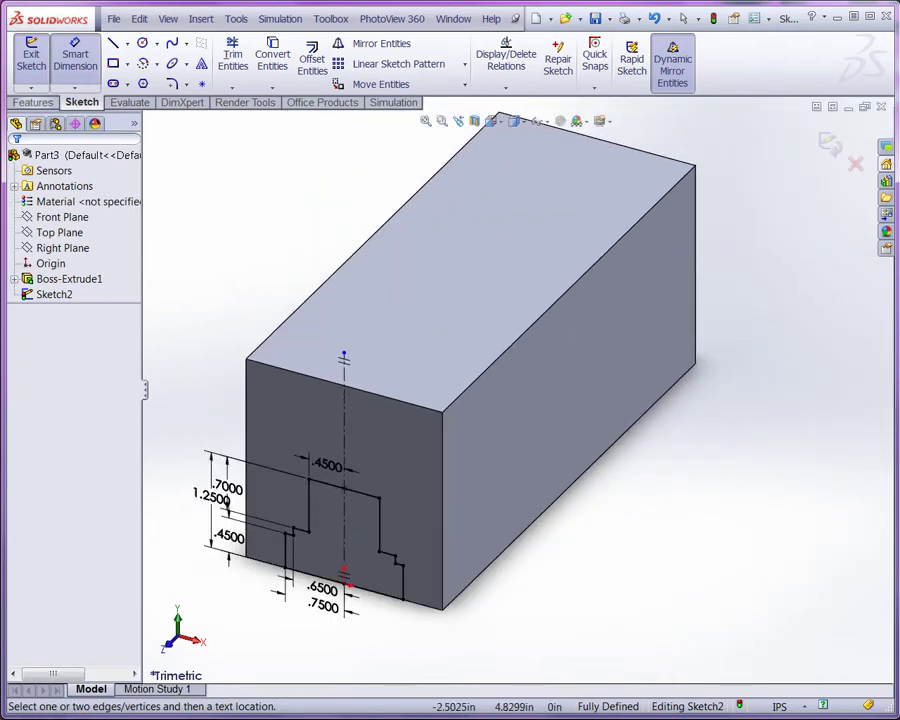
pyautogui.click(33, 102)
pyautogui.click(255, 58)
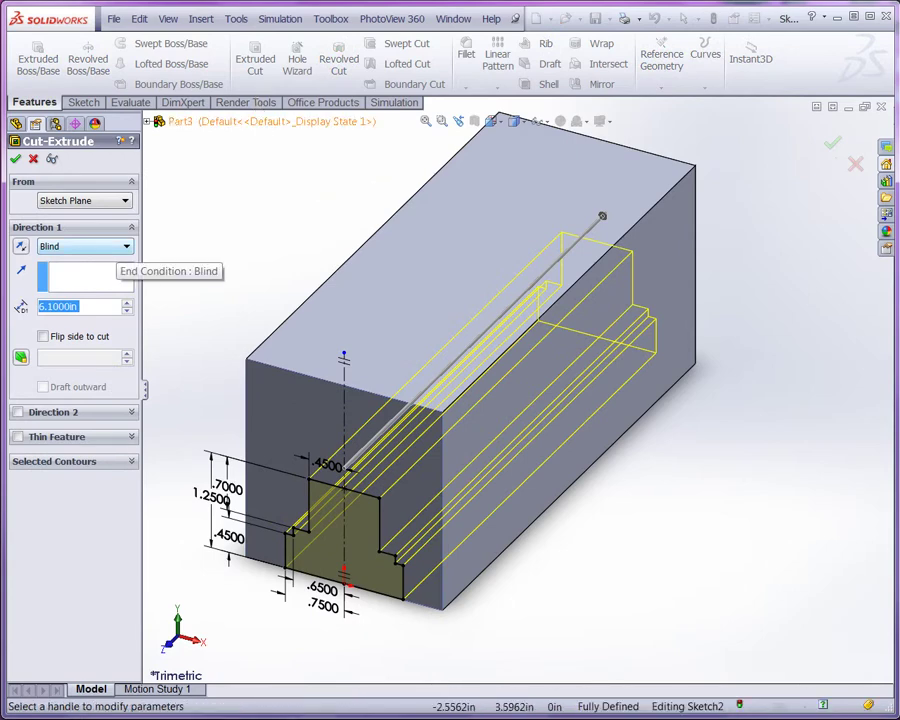
pyautogui.click(117, 247)
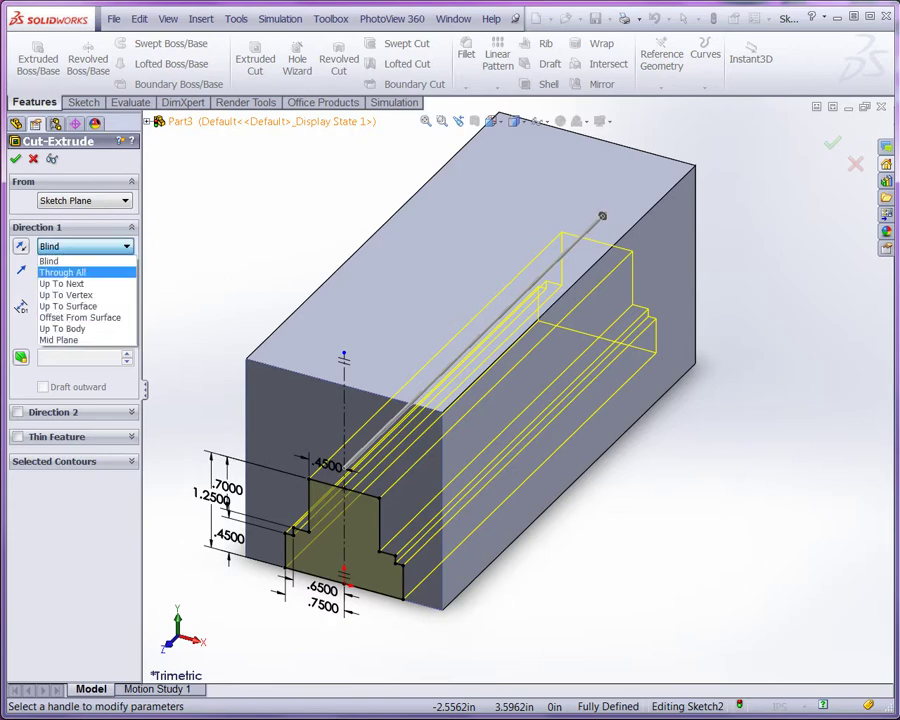
pyautogui.click(87, 306)
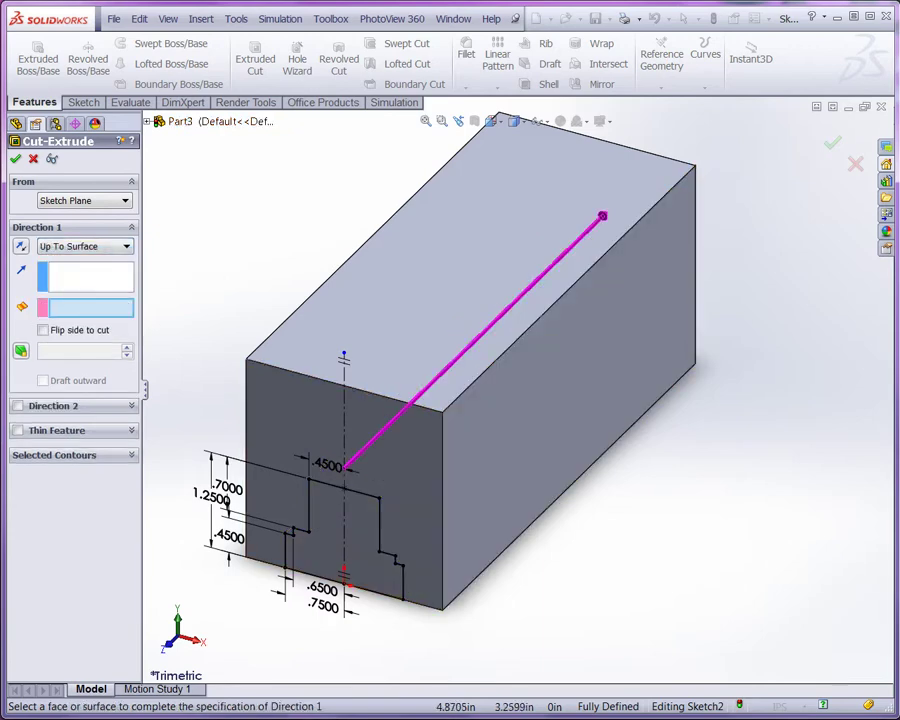
pyautogui.moveTo(727, 443); pyautogui.dragTo(564, 468, button='middle')
pyautogui.click(627, 388)
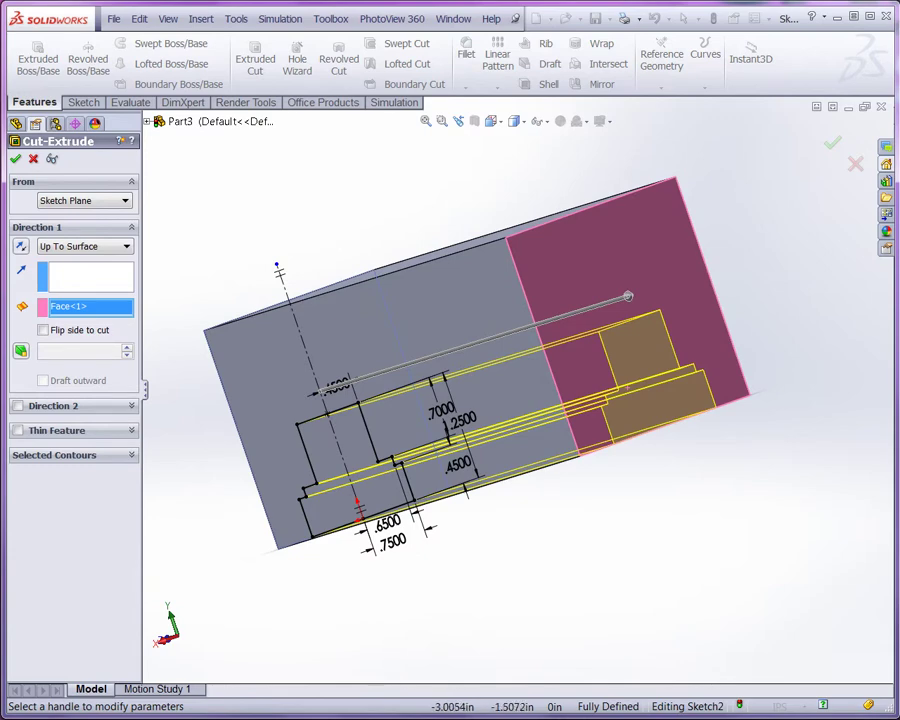
pyautogui.moveTo(611, 576); pyautogui.dragTo(781, 573, button='middle')
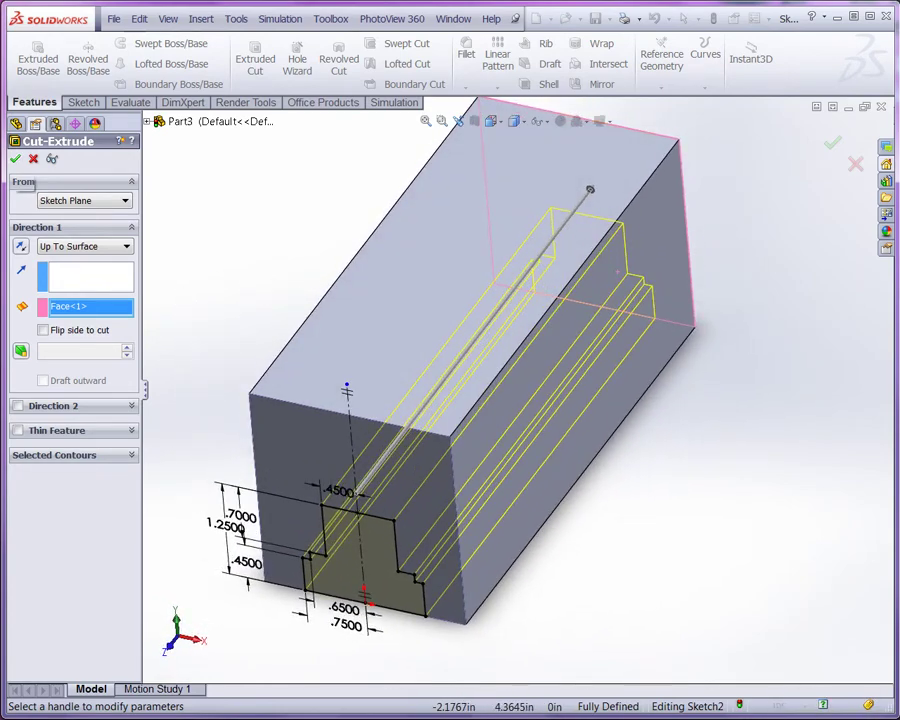
pyautogui.click(15, 160)
# Start a sketch on the Right Plane and draw a corner rectangle about 3.47 in wide and 1.94 in high, extending above the block's top edge.
pyautogui.moveTo(470, 400); pyautogui.dragTo(490, 390, button='middle')
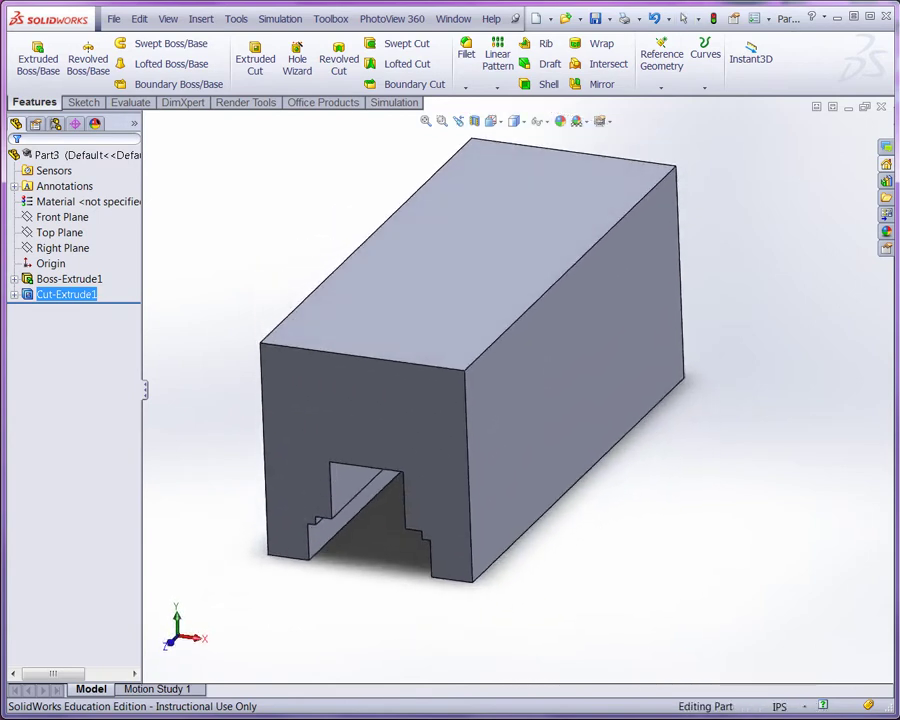
pyautogui.moveTo(338, 392); pyautogui.dragTo(334, 420, button='middle')
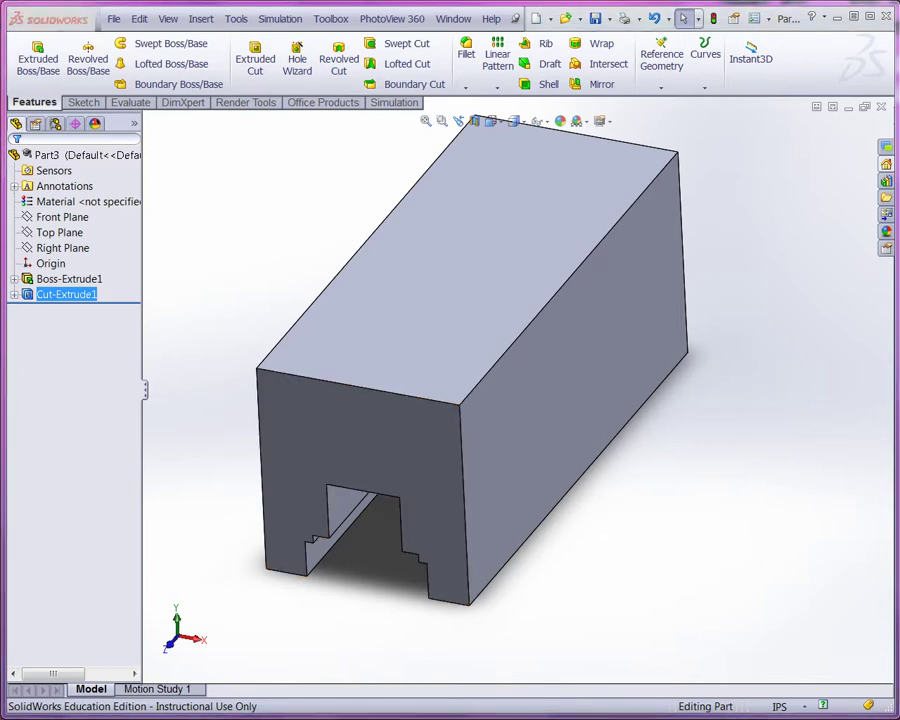
pyautogui.press('Escape')
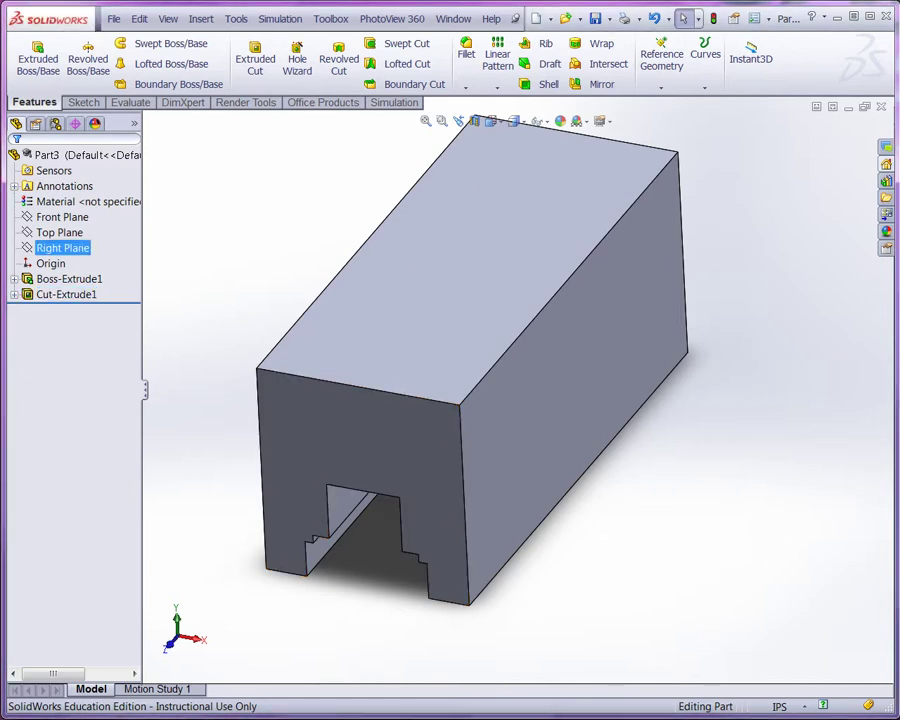
pyautogui.click(62, 247)
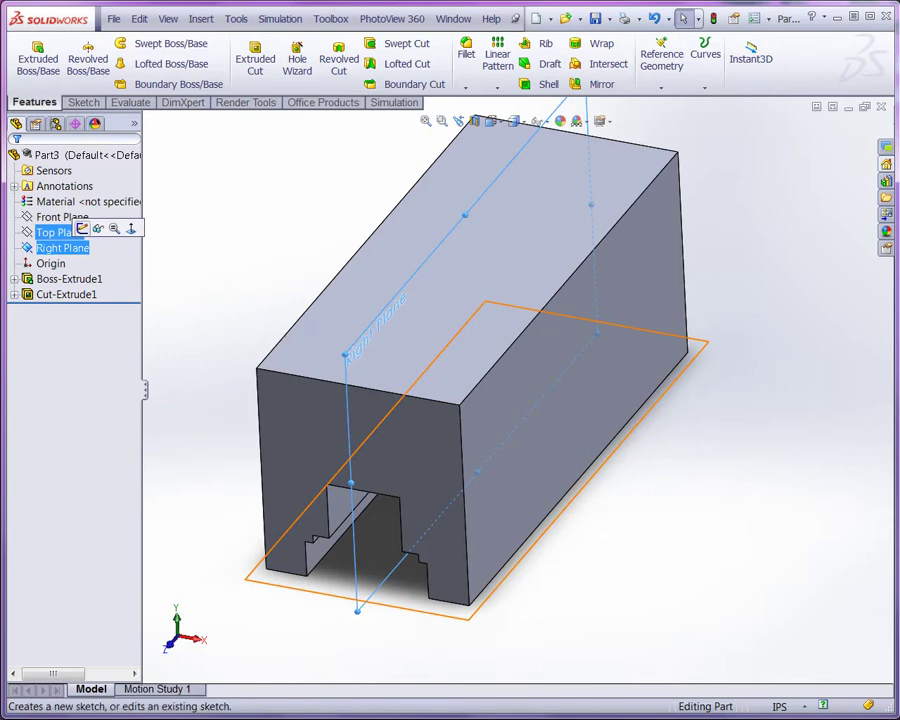
pyautogui.click(82, 229)
pyautogui.moveTo(550, 378); pyautogui.dragTo(618, 450, button='middle')
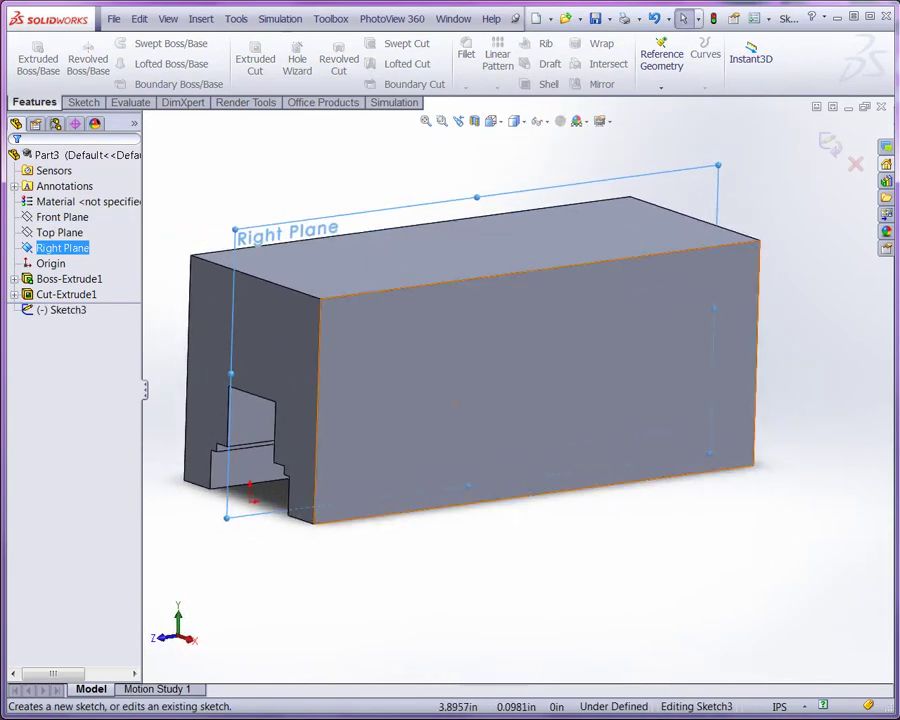
pyautogui.click(84, 102)
pyautogui.click(113, 64)
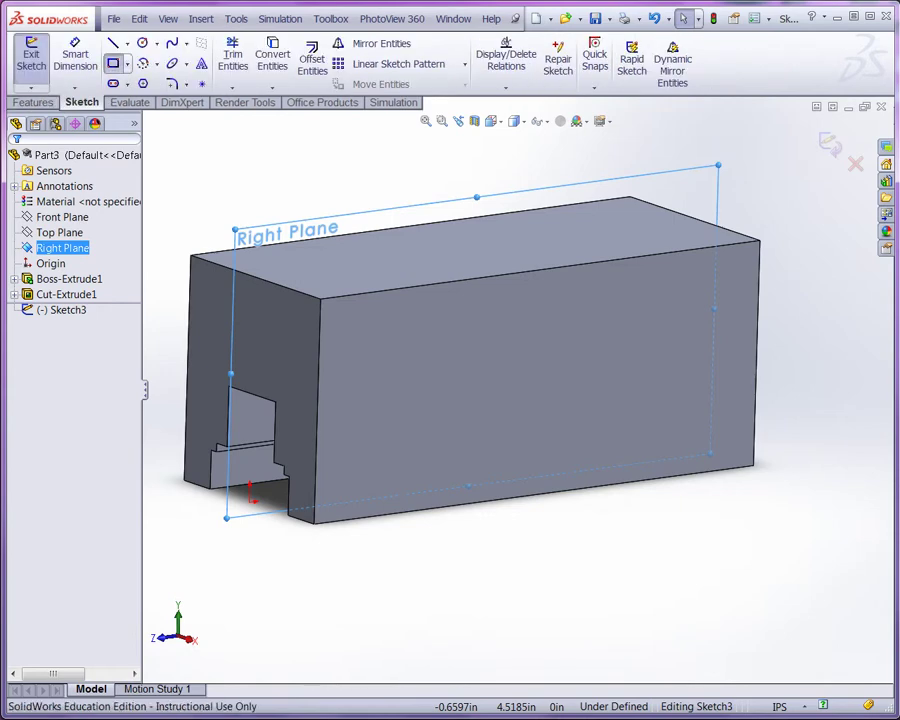
pyautogui.click(378, 245)
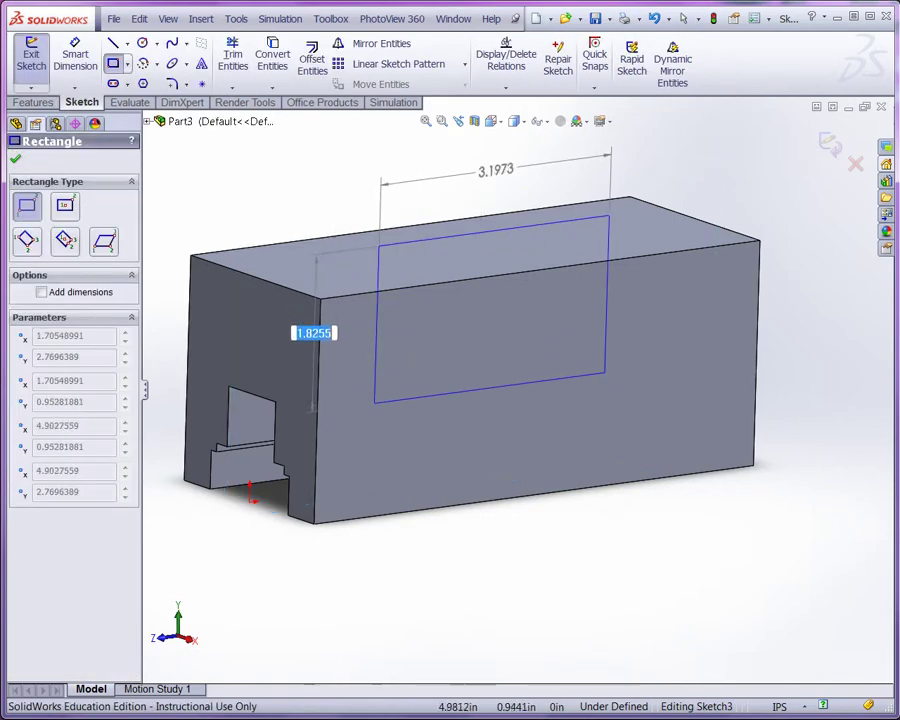
pyautogui.click(624, 380)
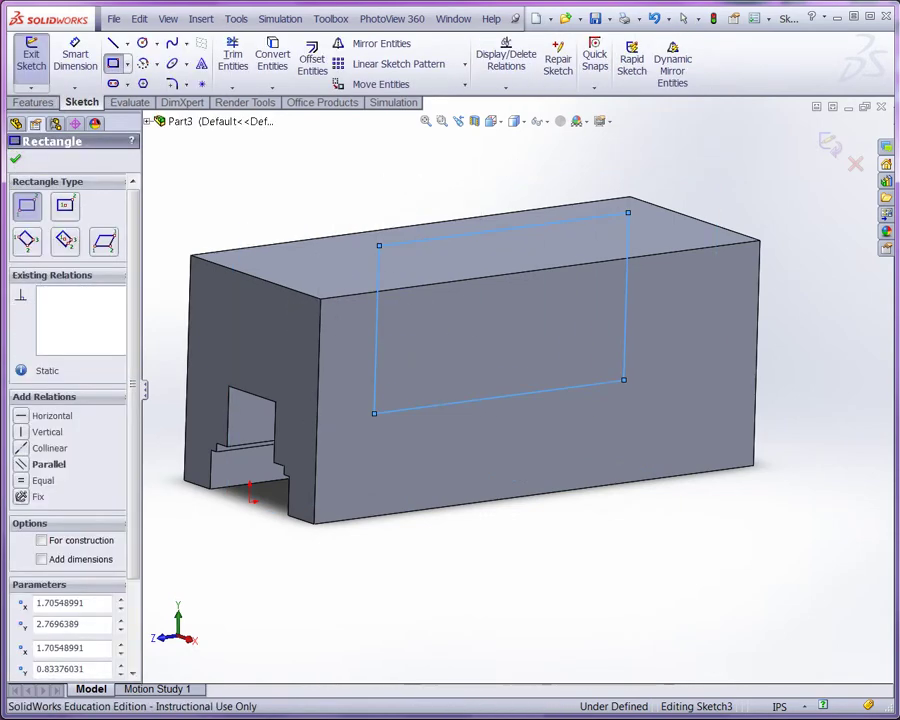
# Working in the Right view, move the rectangle's upper edge slightly farther above the block's top.
pyautogui.click(491, 121)
pyautogui.click(491, 121)
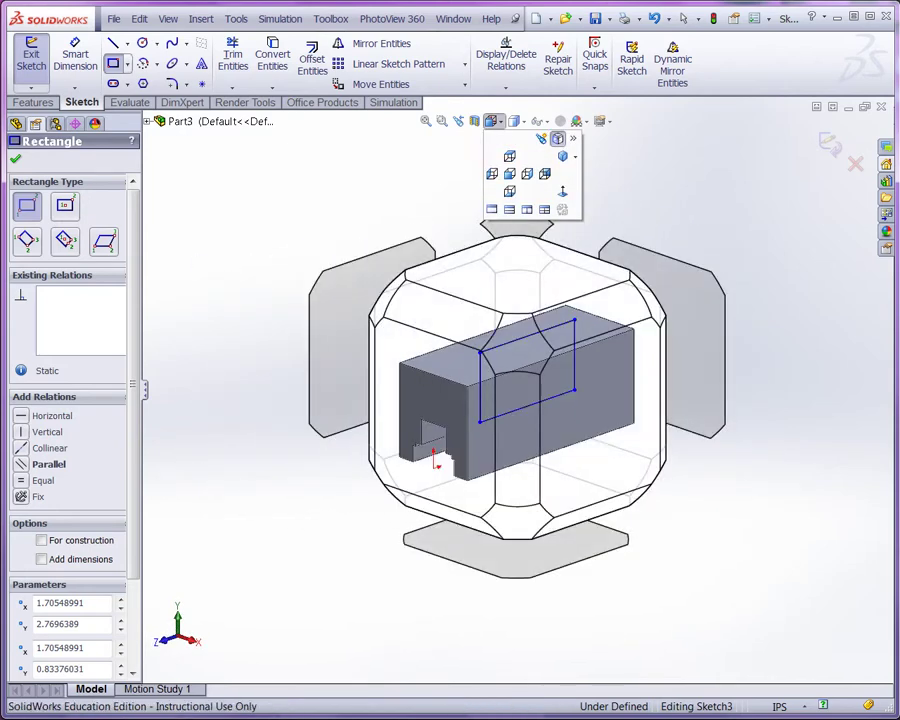
pyautogui.click(557, 138)
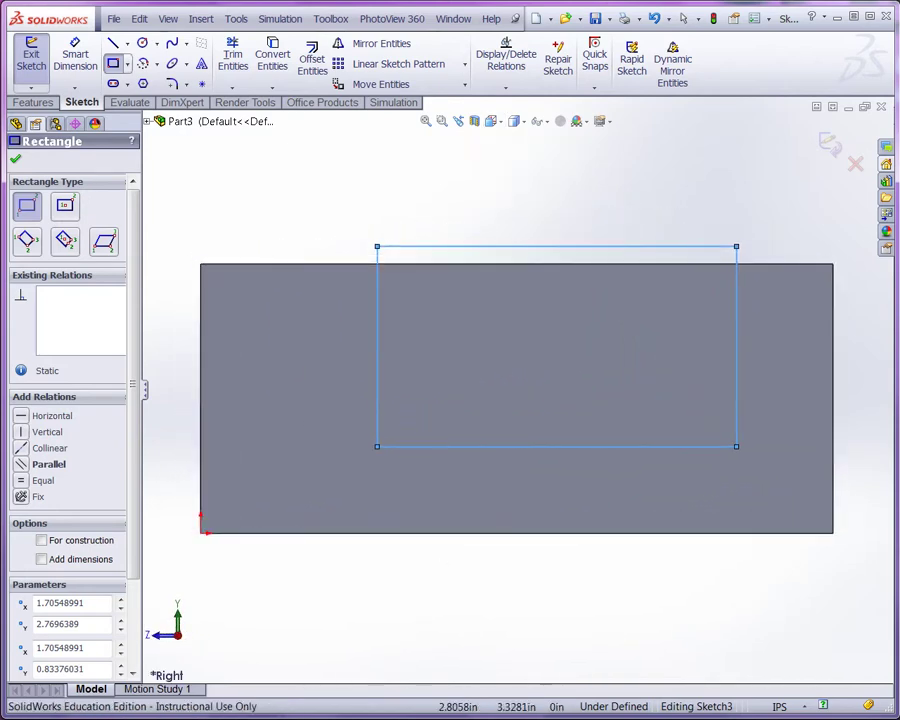
pyautogui.rightClick(227, 146)
pyautogui.click(240, 204)
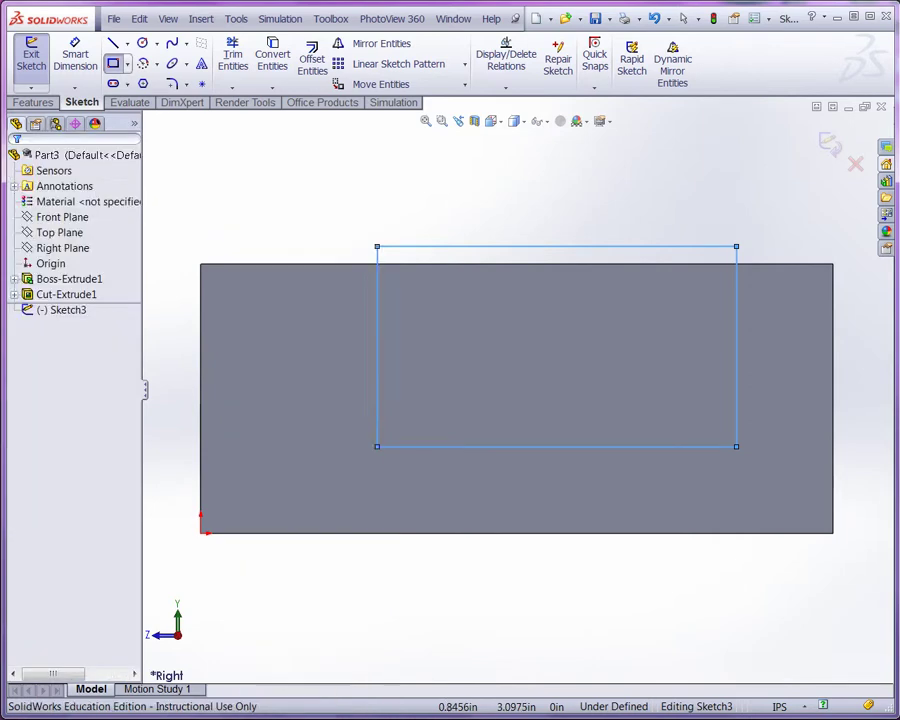
pyautogui.click(468, 246)
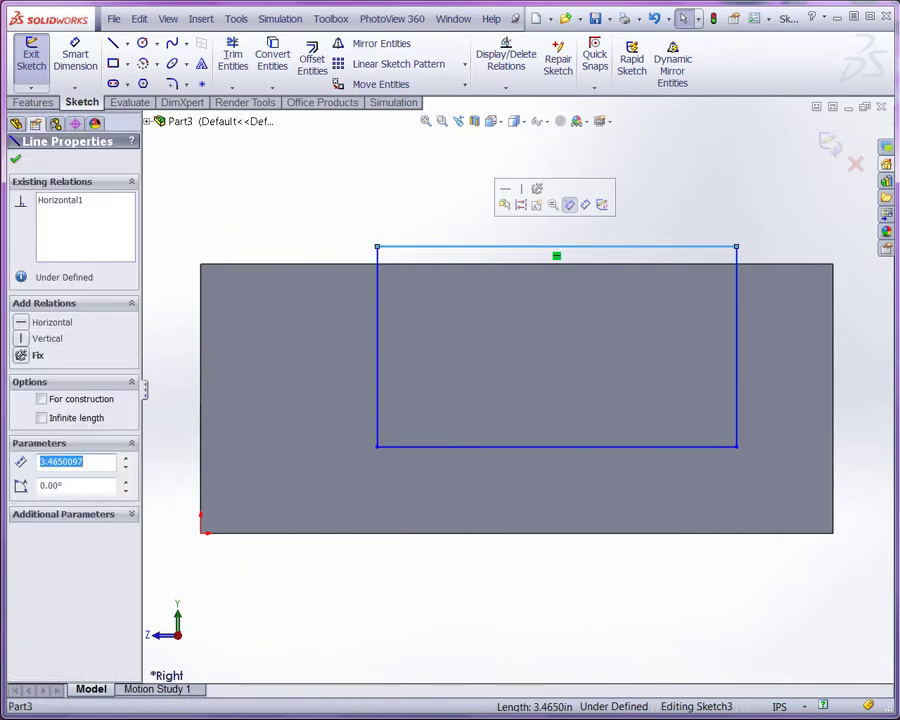
pyautogui.moveTo(468, 246)
pyautogui.mouseDown()
pyautogui.moveTo(468, 264)
pyautogui.moveTo(468, 244)
pyautogui.mouseUp()
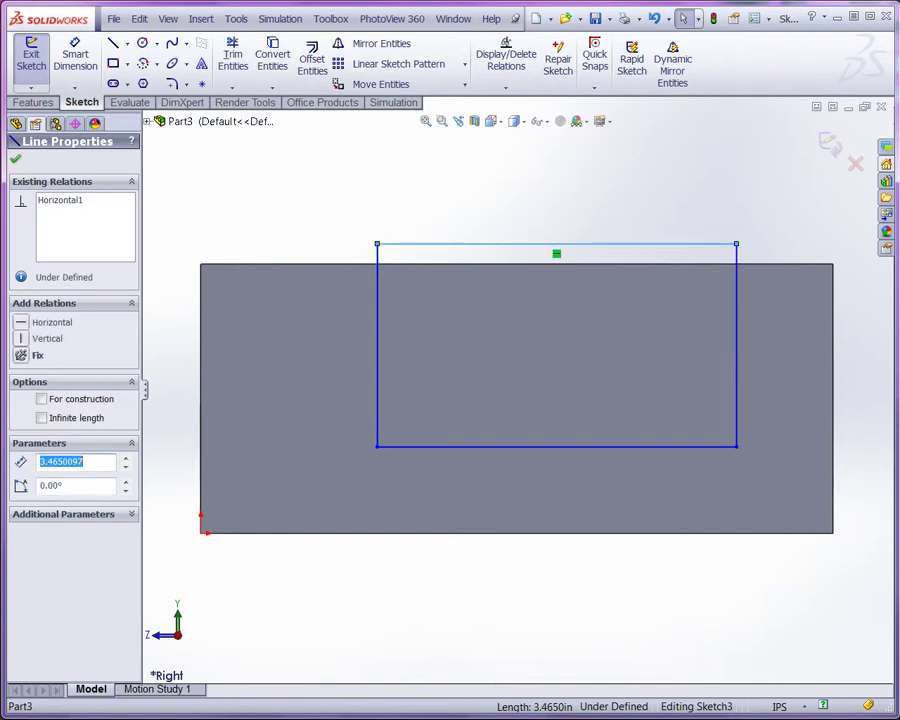
# Dimension the distance from the rectangle's rear vertical side to the block's rear end edge as 1.10 in.
pyautogui.click(75, 58)
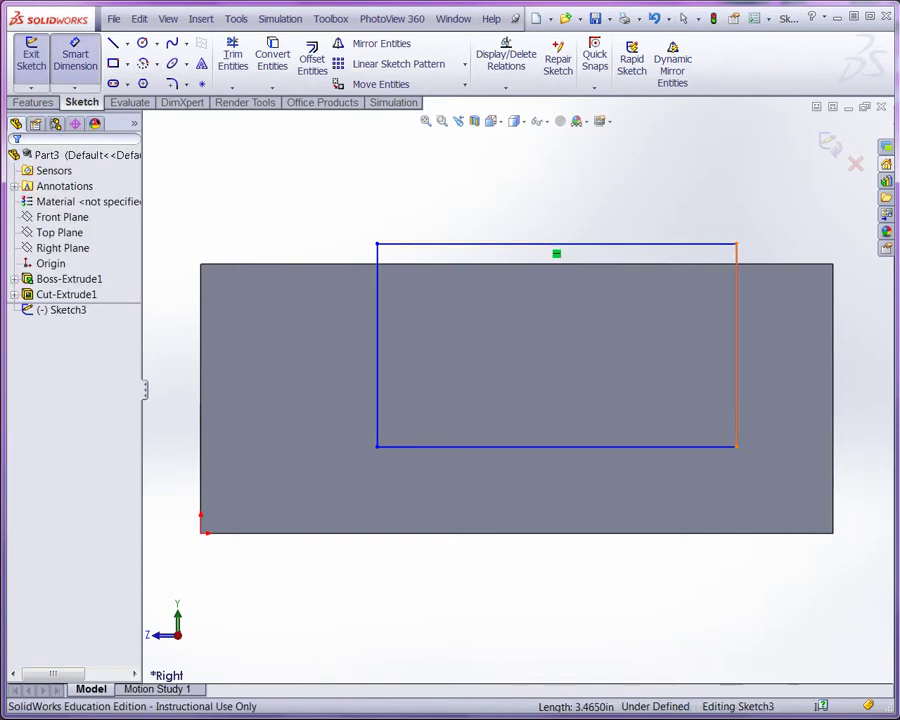
pyautogui.click(736, 340)
pyautogui.click(832, 394)
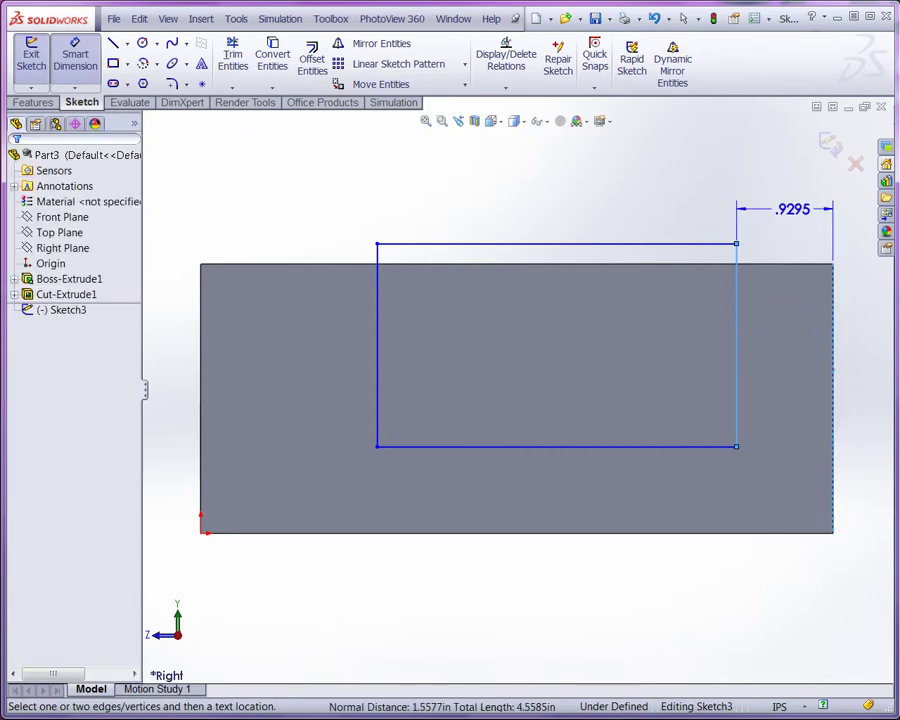
pyautogui.click(789, 209)
pyautogui.write('1')
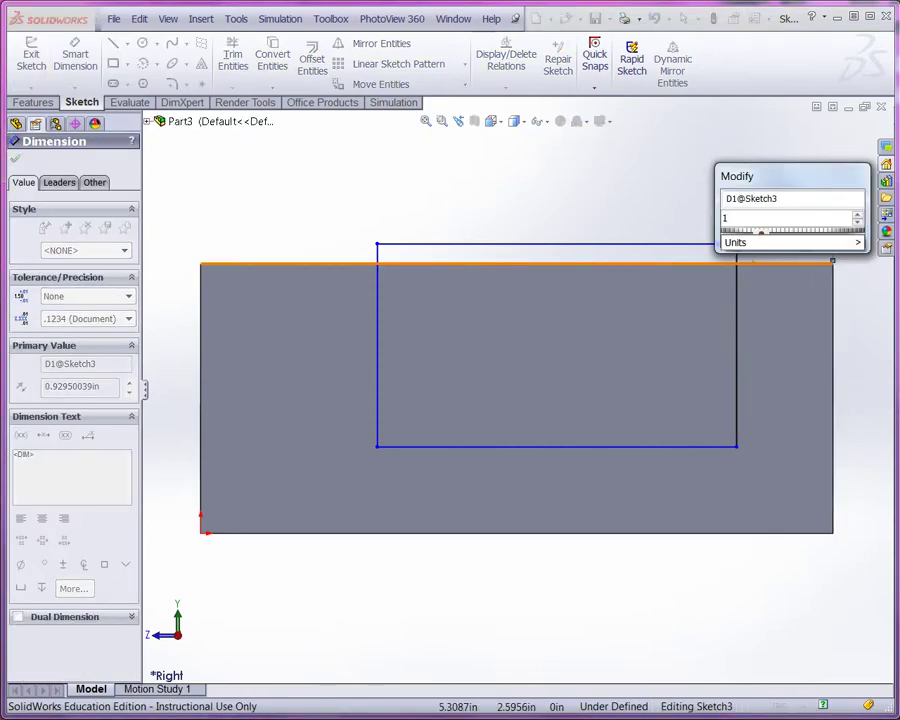
pyautogui.write('.10')
pyautogui.press('Return')
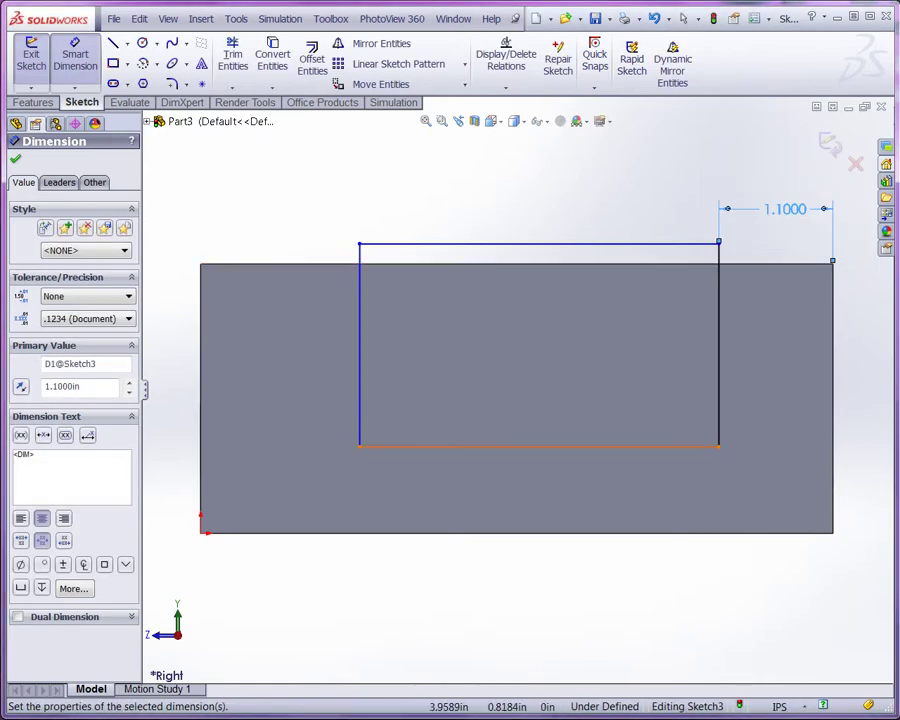
# Dimension the height of the rectangle's lower side above the block's bottom edge as 1.10 in.
pyautogui.click(516, 446)
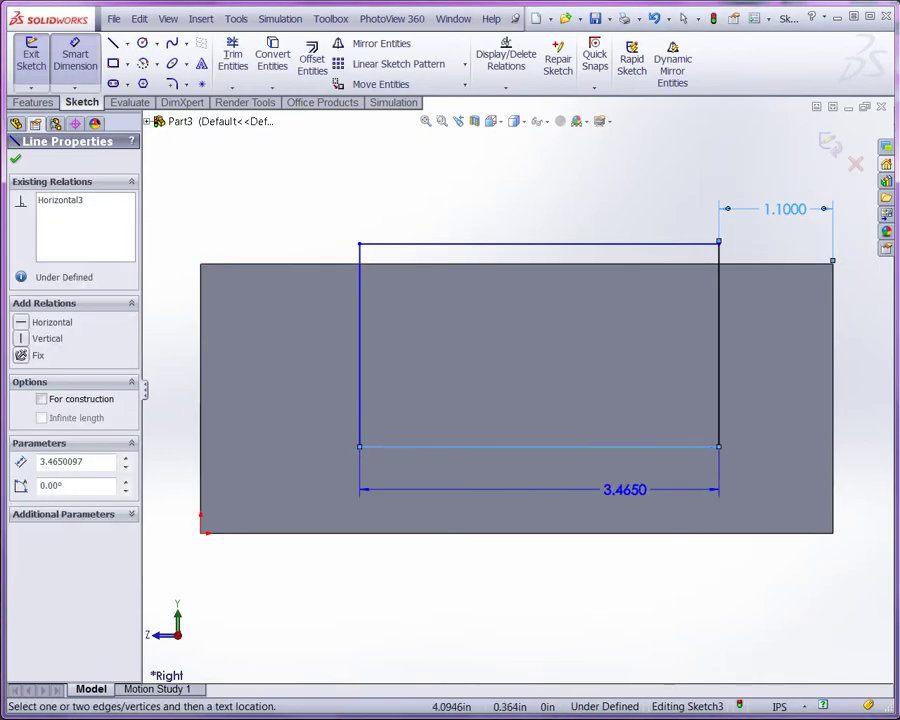
pyautogui.click(516, 533)
pyautogui.click(790, 490)
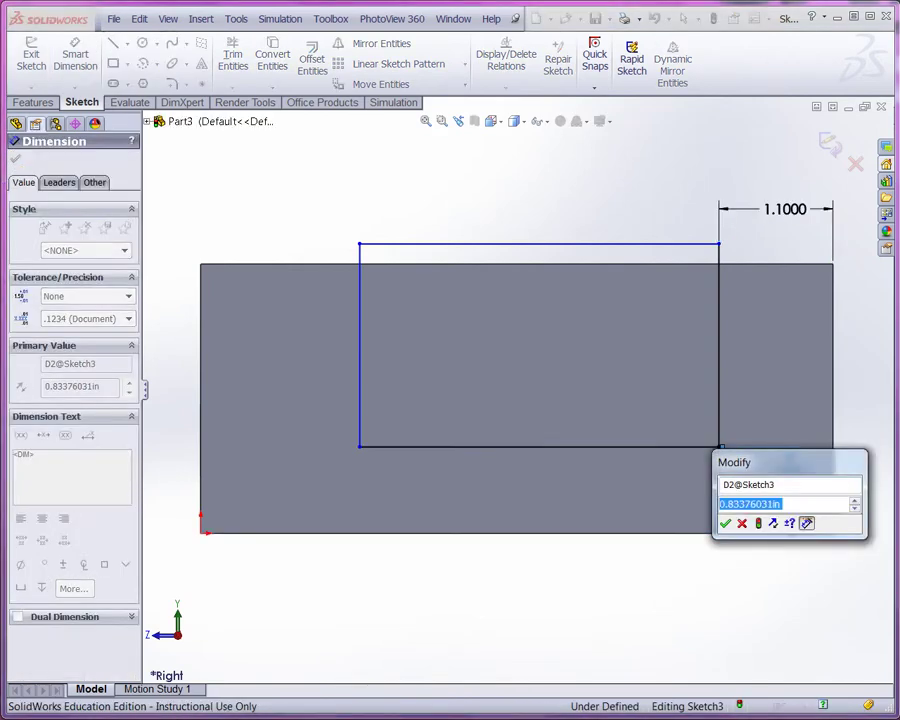
pyautogui.write('1.1')
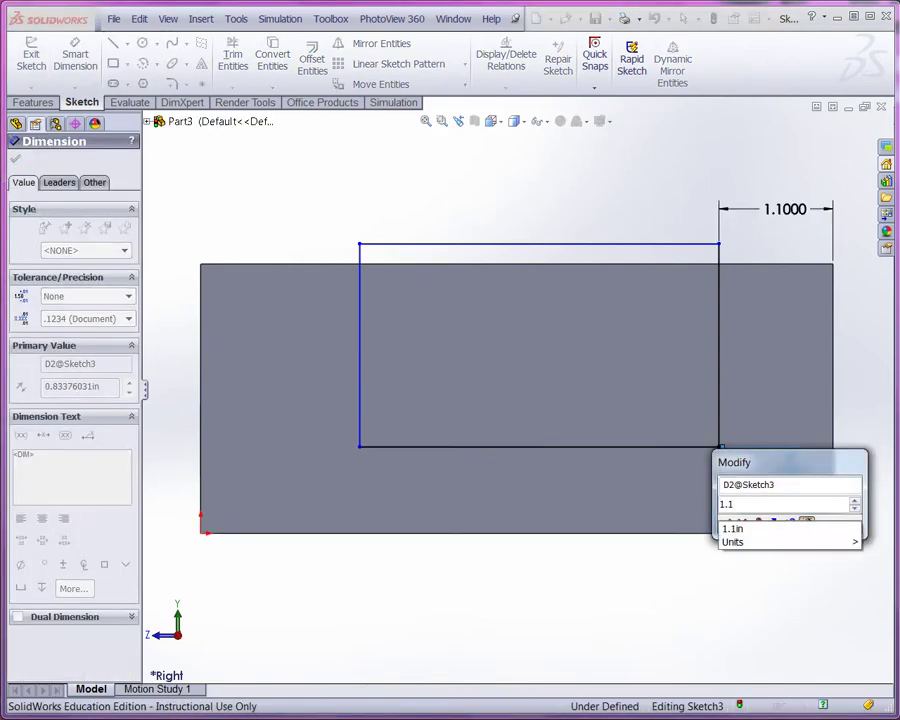
pyautogui.write('0')
pyautogui.press('Return')
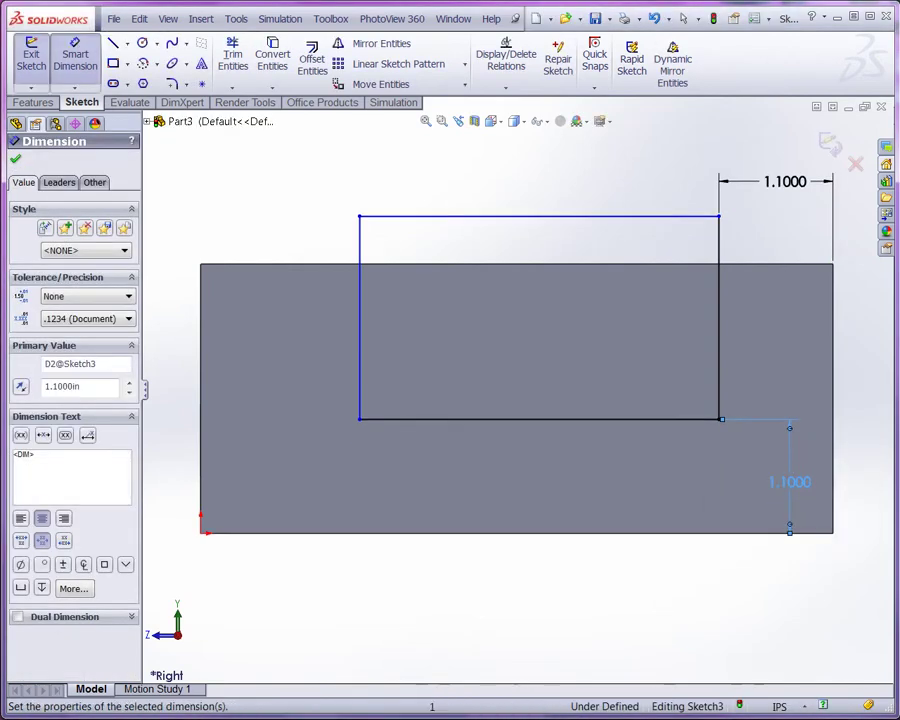
# Dimension the distance from the block's front end edge to the rectangle's front vertical side as 0.8 in.
pyautogui.click(200, 366)
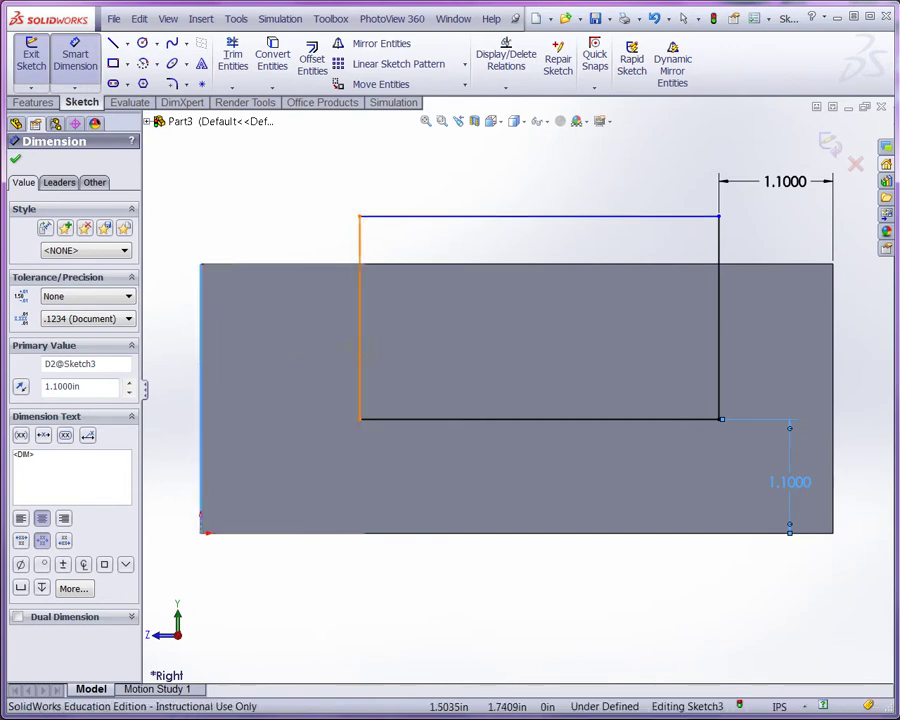
pyautogui.click(358, 353)
pyautogui.click(281, 600)
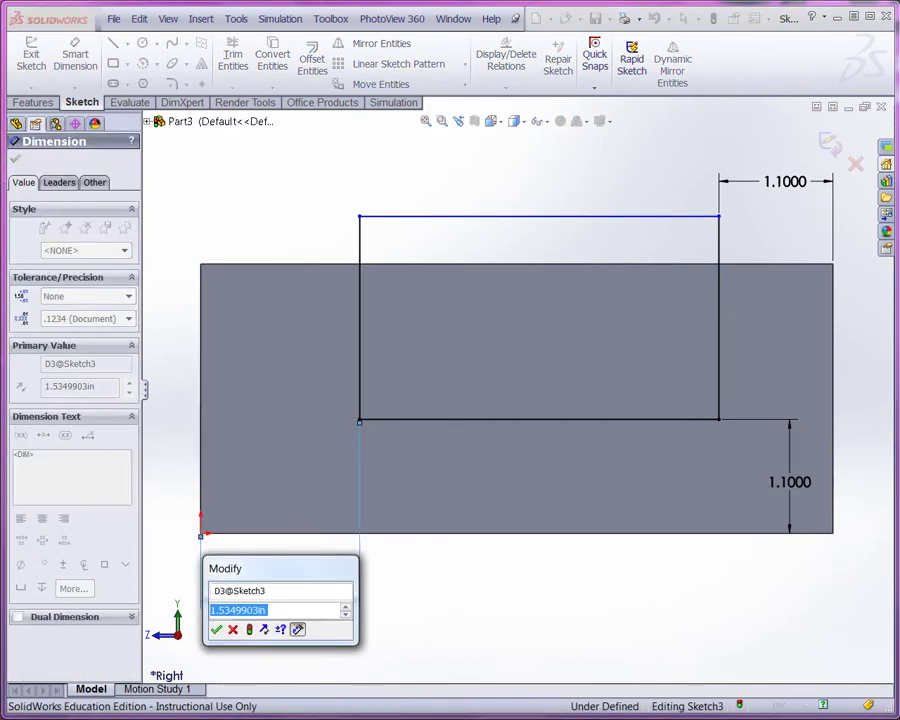
pyautogui.write('.8')
pyautogui.press('Return')
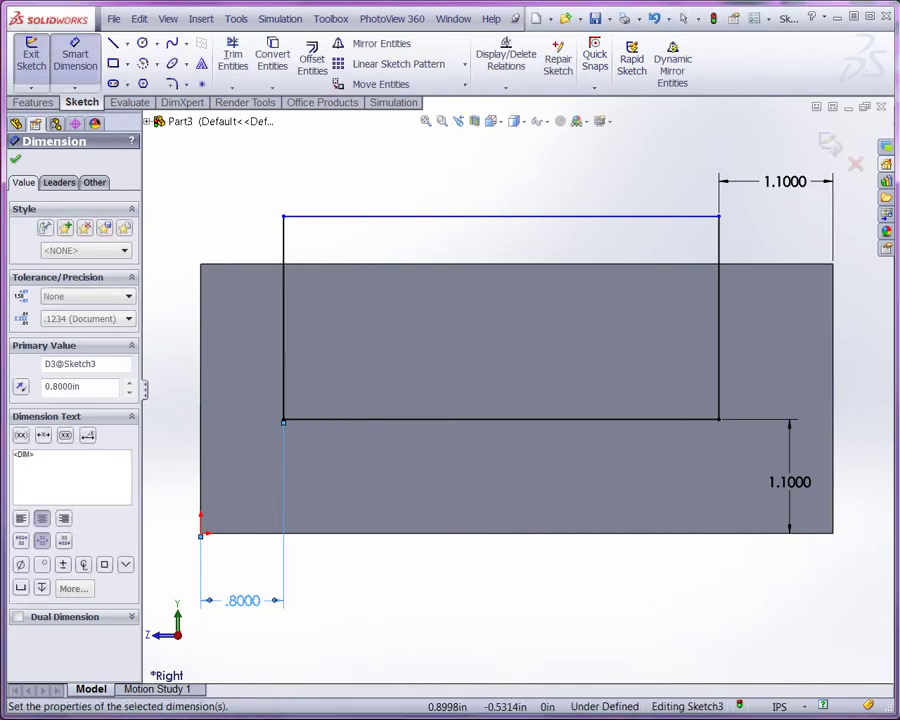
pyautogui.press('Escape')
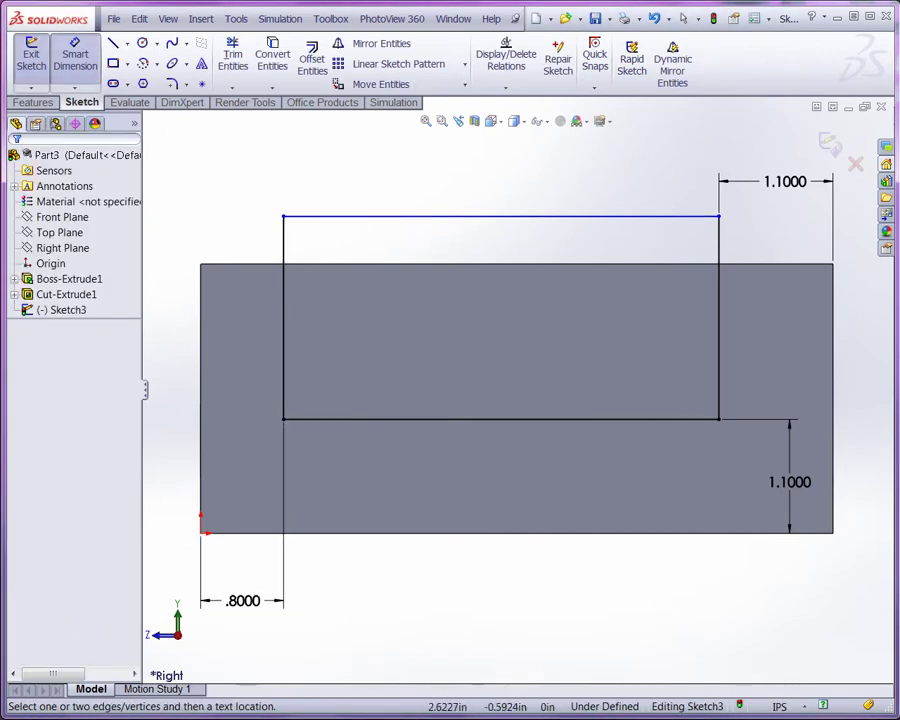
# Cut-extrude the rectangle through the block's full width with the Mid Plane end condition and a depth of 5.45 in.
pyautogui.moveTo(472, 594); pyautogui.dragTo(552, 643, button='middle')
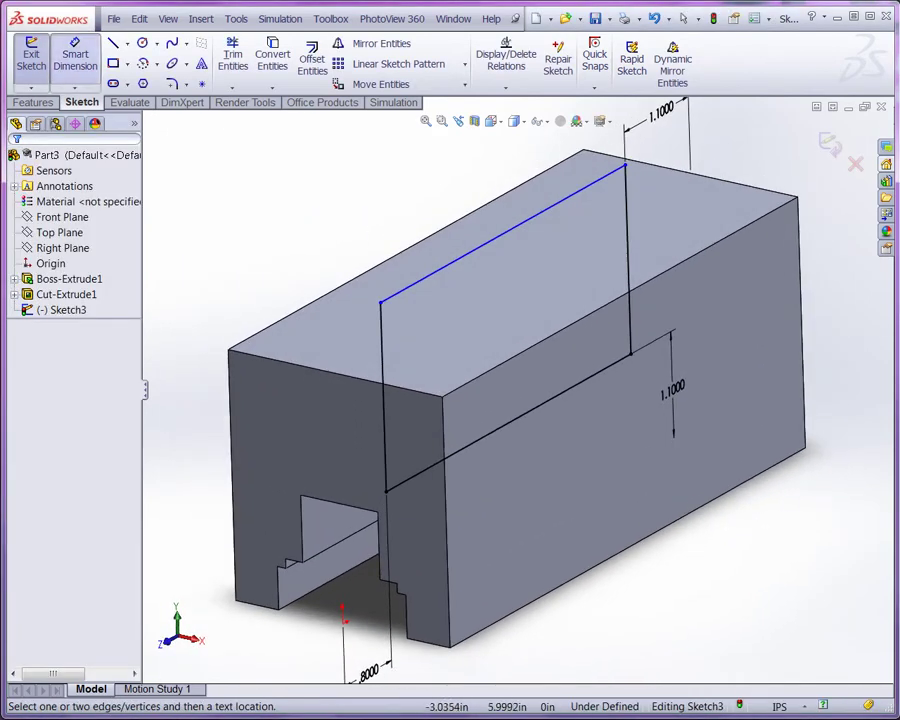
pyautogui.click(33, 102)
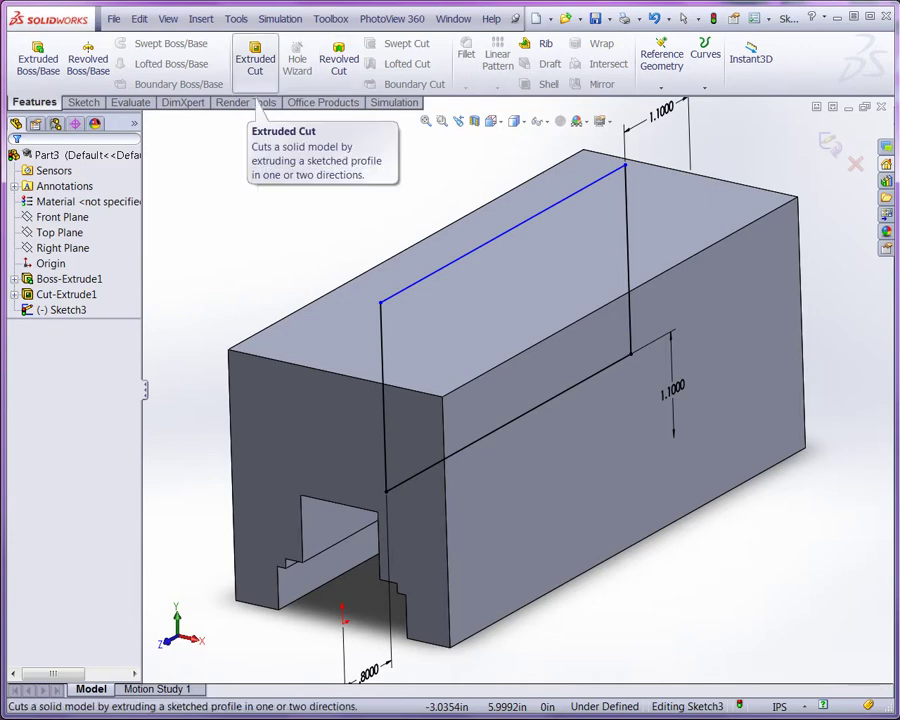
pyautogui.click(255, 58)
pyautogui.click(126, 246)
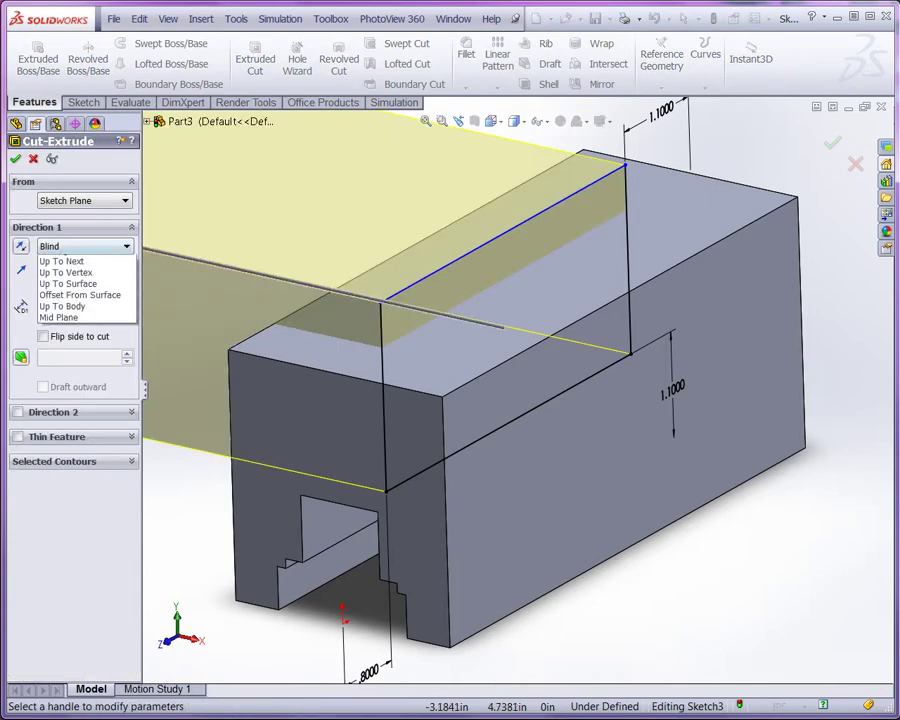
pyautogui.click(80, 339)
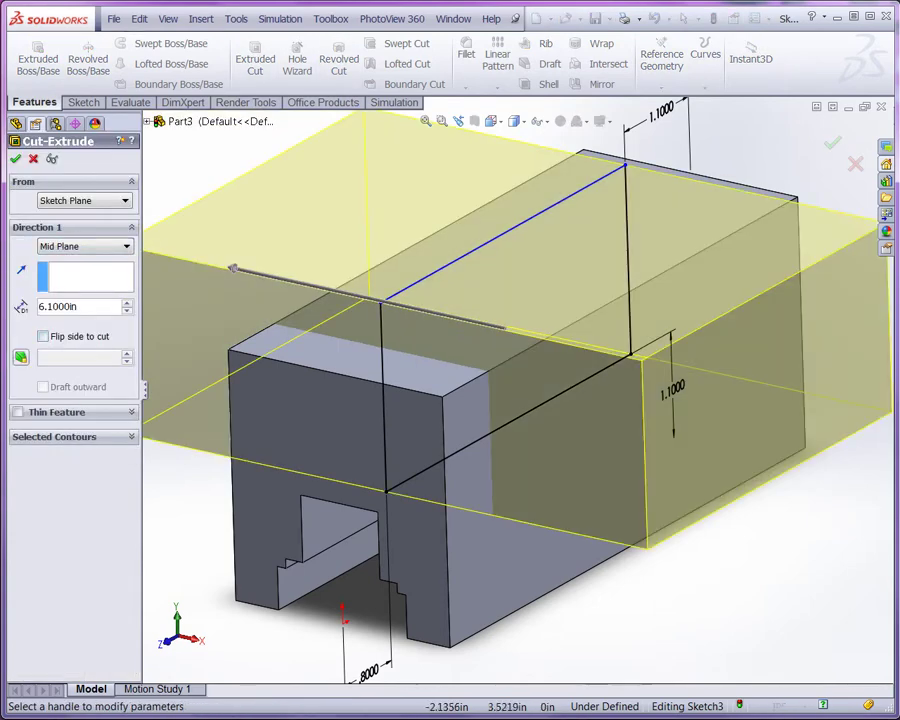
pyautogui.scroll(2, 636, 445)
pyautogui.moveTo(633, 445); pyautogui.dragTo(566, 468, button='middle')
pyautogui.moveTo(370, 475); pyautogui.dragTo(362, 470, button='middle')
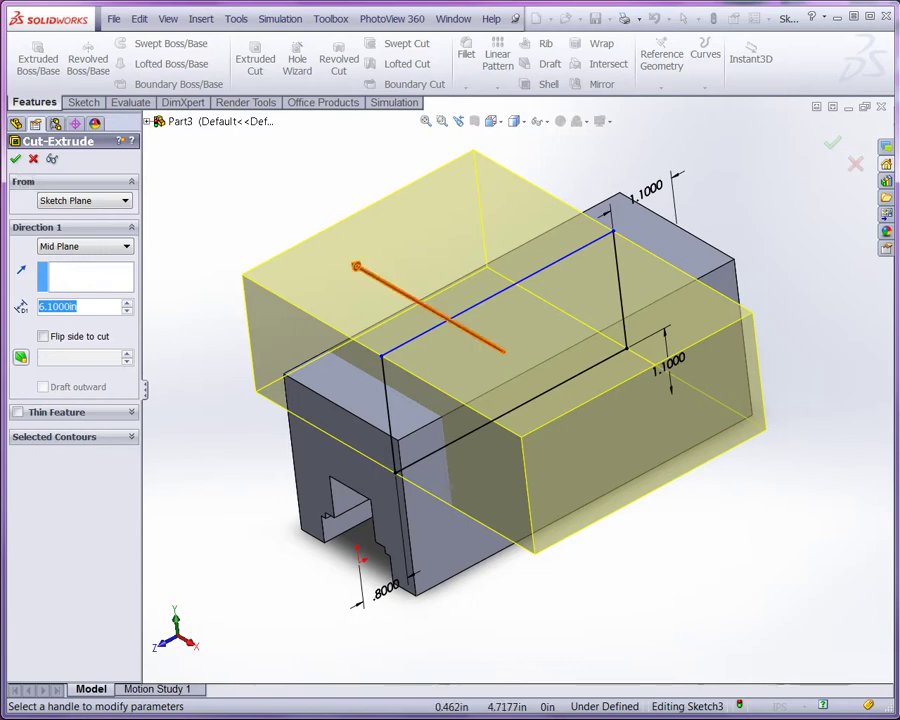
pyautogui.click(356, 267)
pyautogui.click(371, 273)
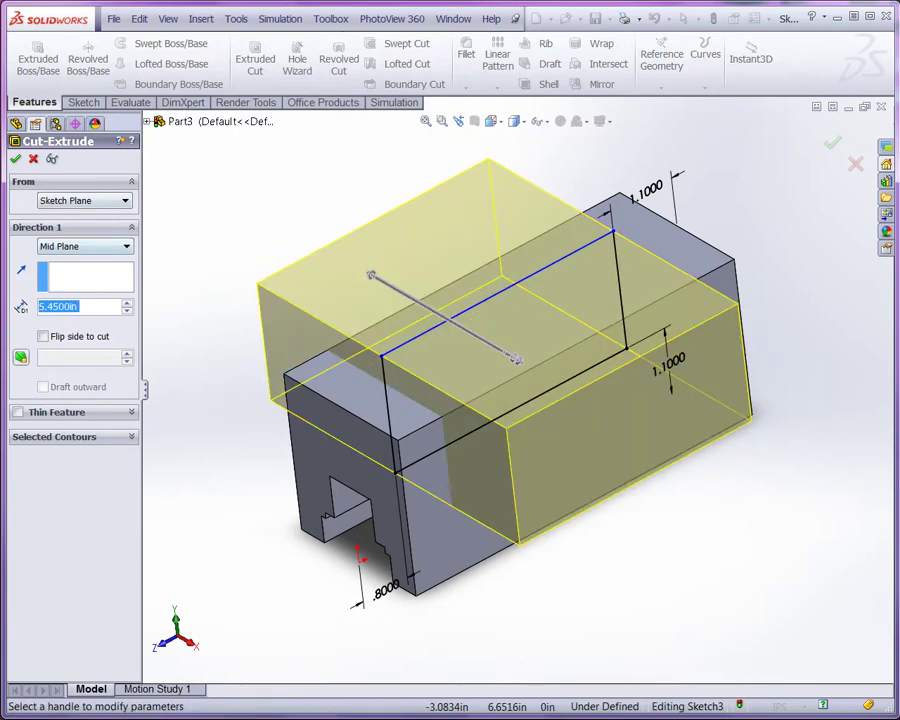
pyautogui.click(15, 159)
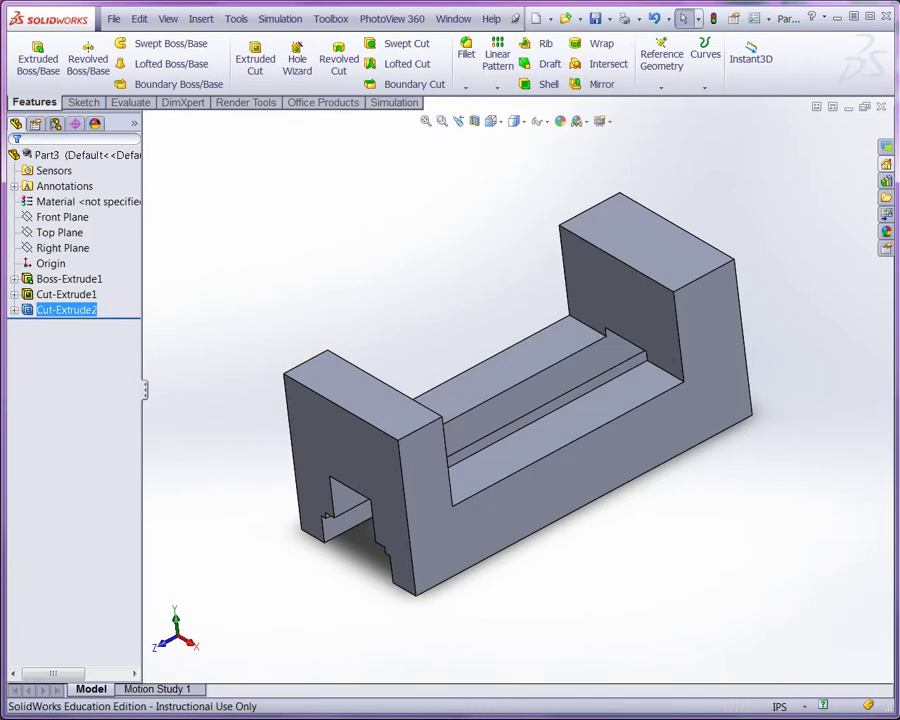
# Start a sketch on the block's front end face and draw a vertical centerline about 3.64 in long upward from the origin.
pyautogui.hotkey('ctrl', '4')
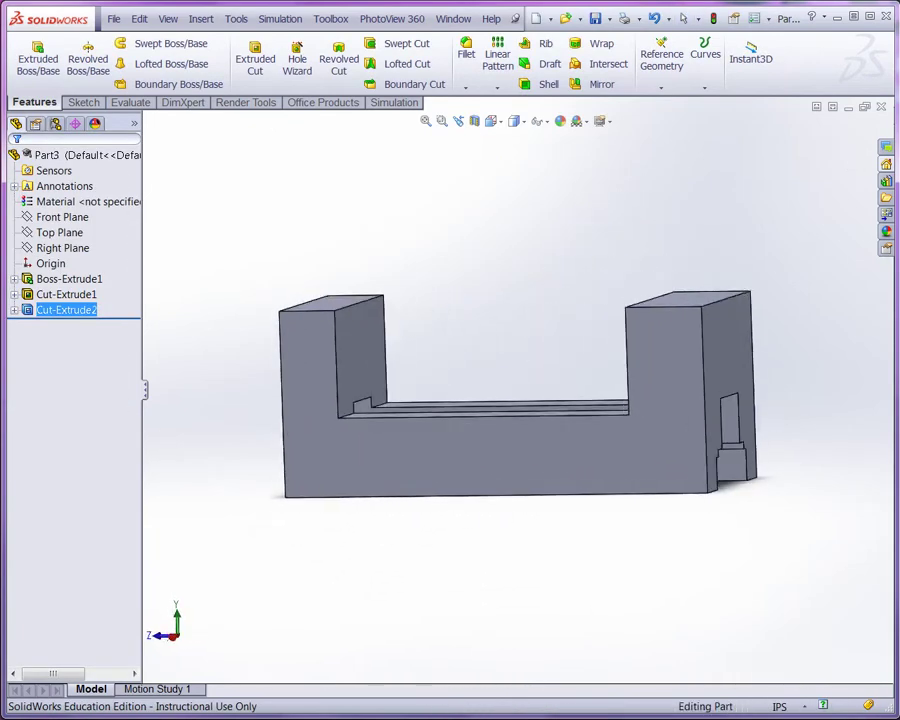
pyautogui.hotkey('ctrl', '7')
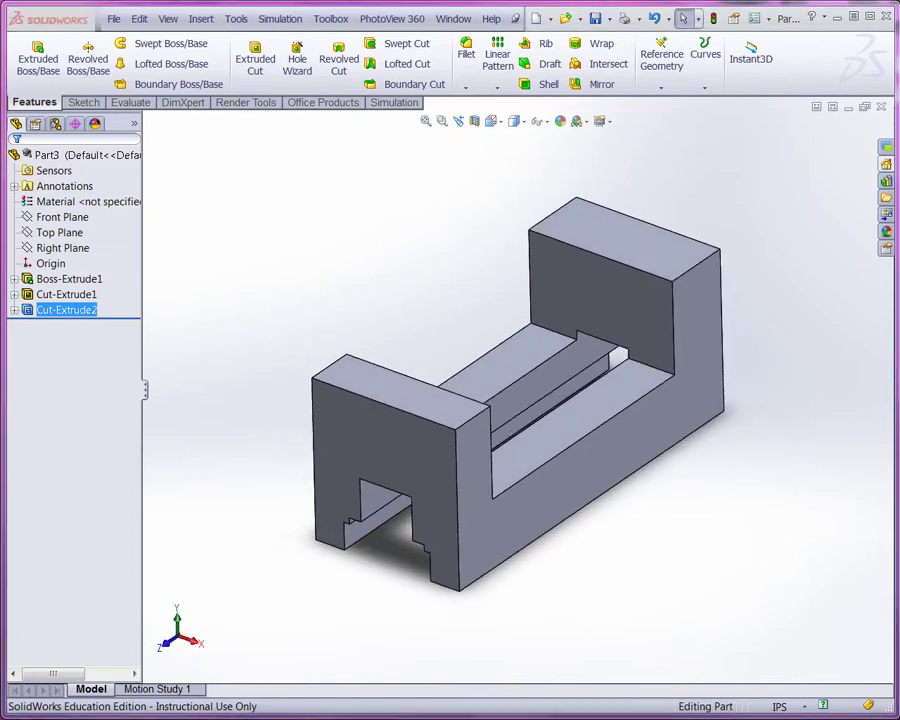
pyautogui.press('Escape')
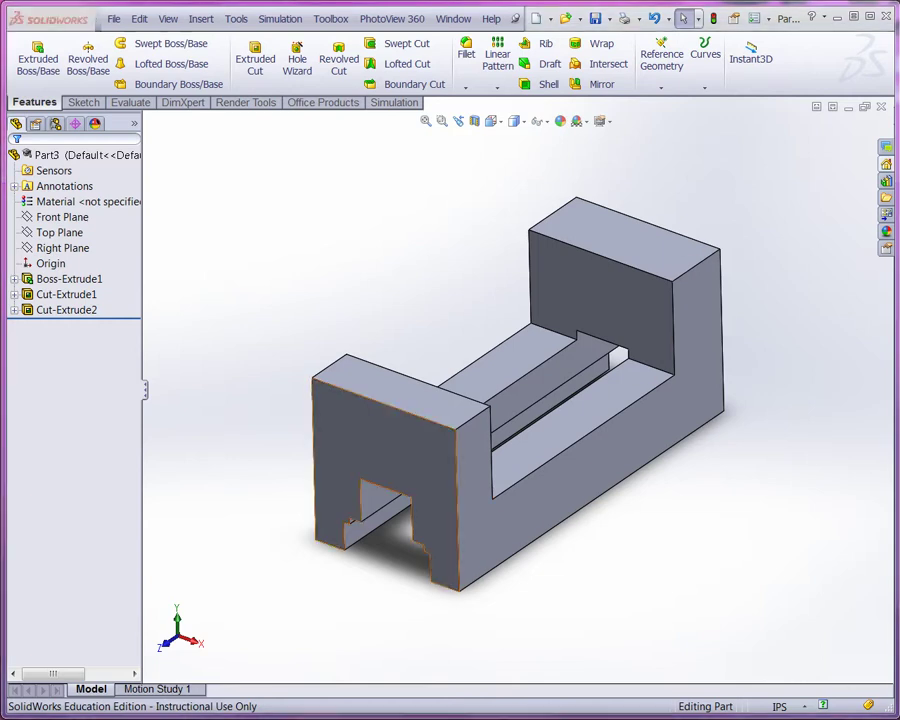
pyautogui.click(381, 449)
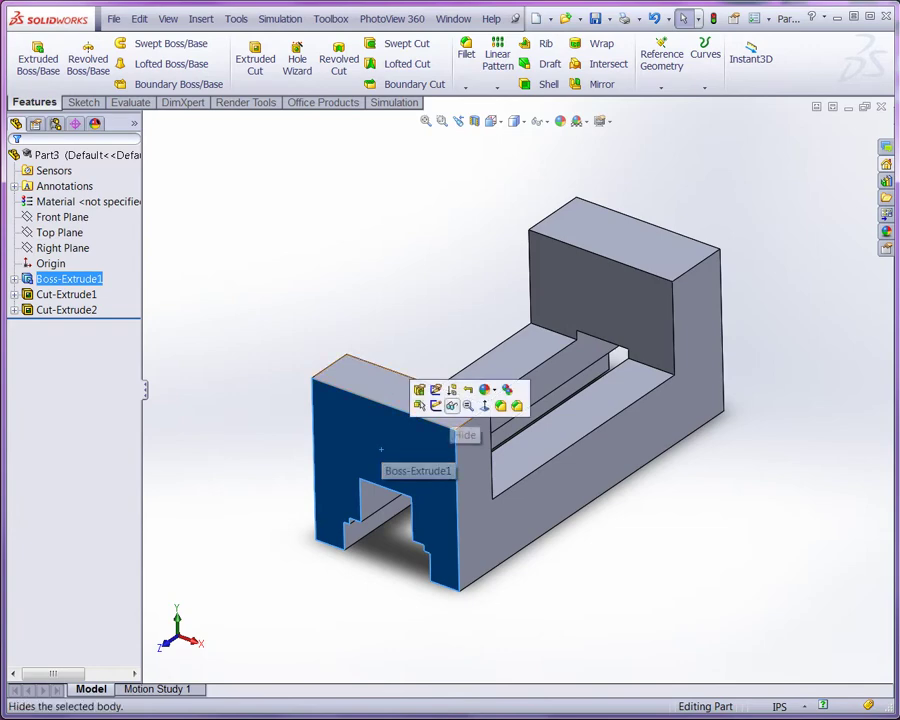
pyautogui.click(436, 405)
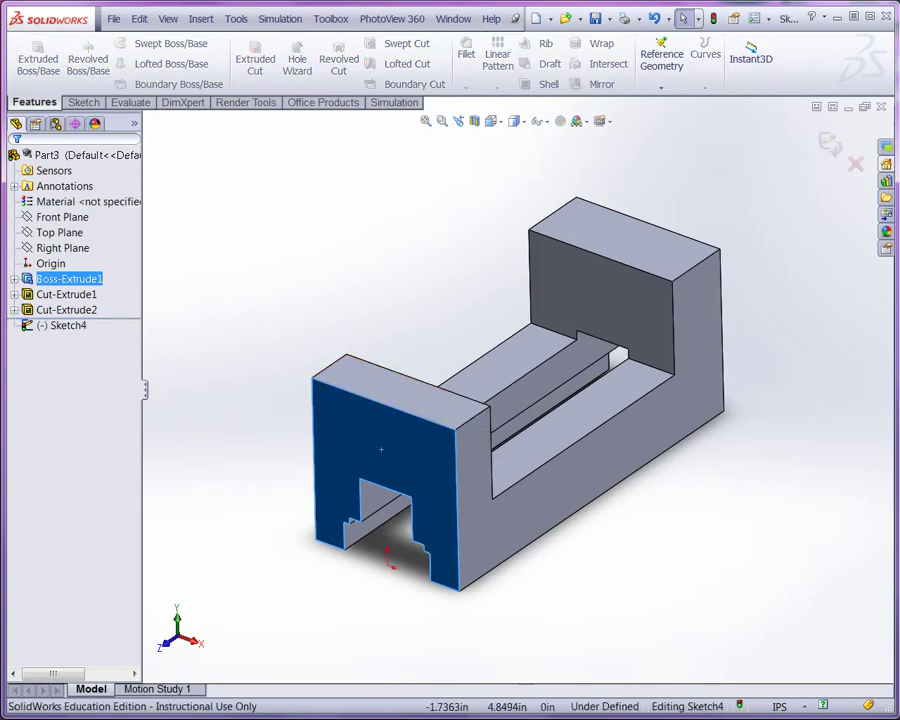
pyautogui.rightClick(430, 400)
pyautogui.click(329, 441)
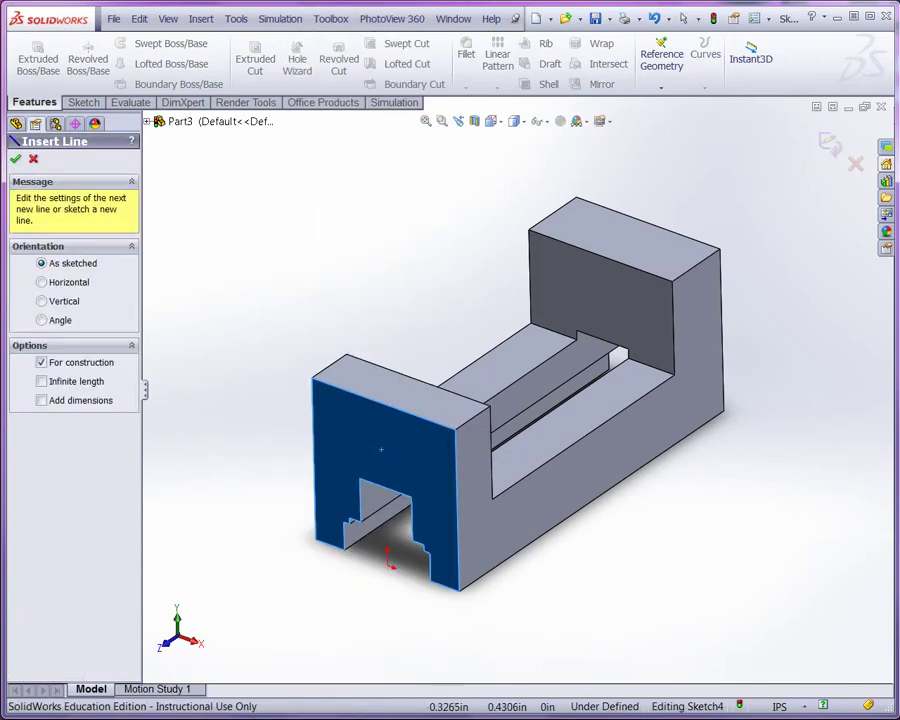
pyautogui.click(388, 565)
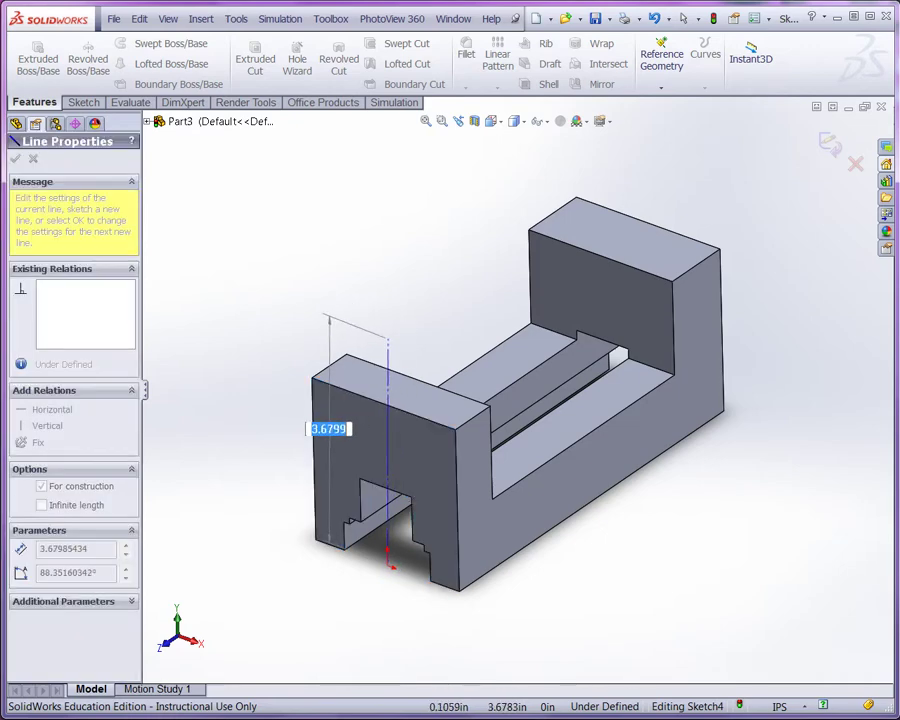
pyautogui.click(382, 340)
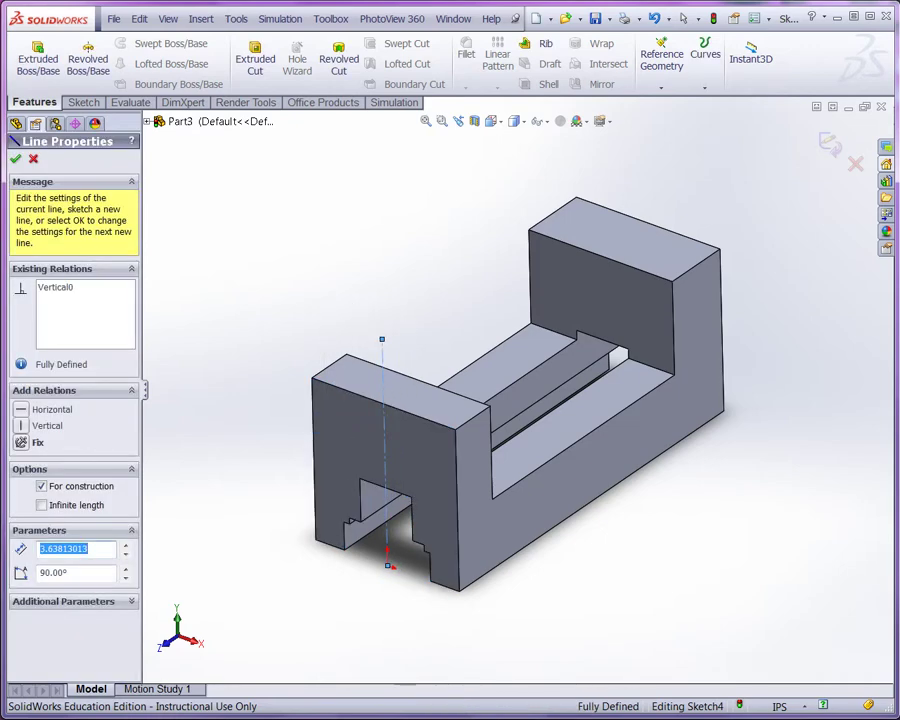
pyautogui.click(683, 18)
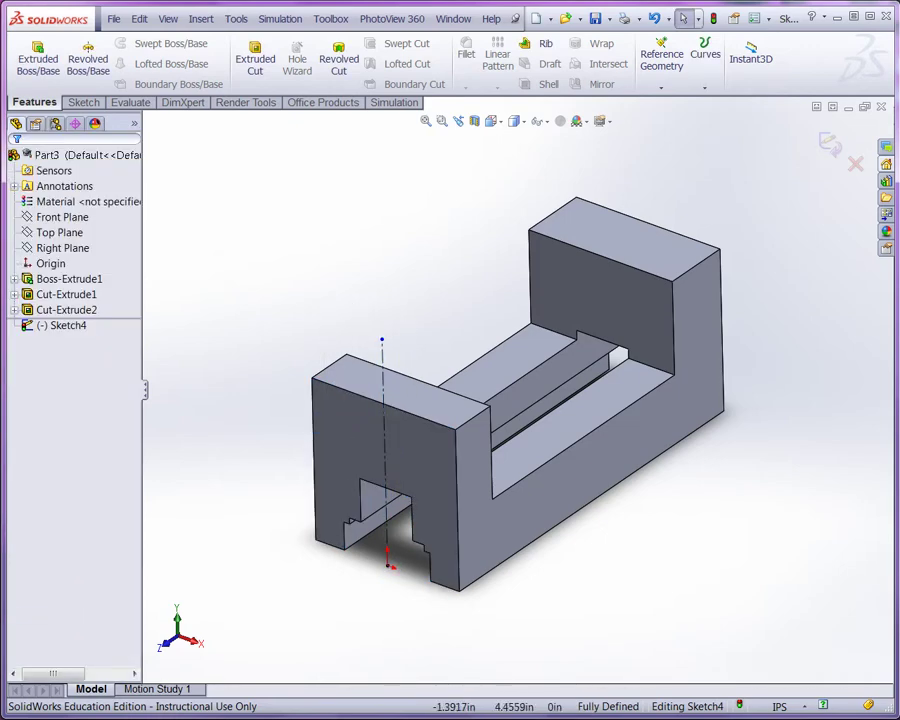
# Draw a circle about 0.78 in in diameter centred on the centerline, above the stepped channel.
pyautogui.rightClick(302, 250)
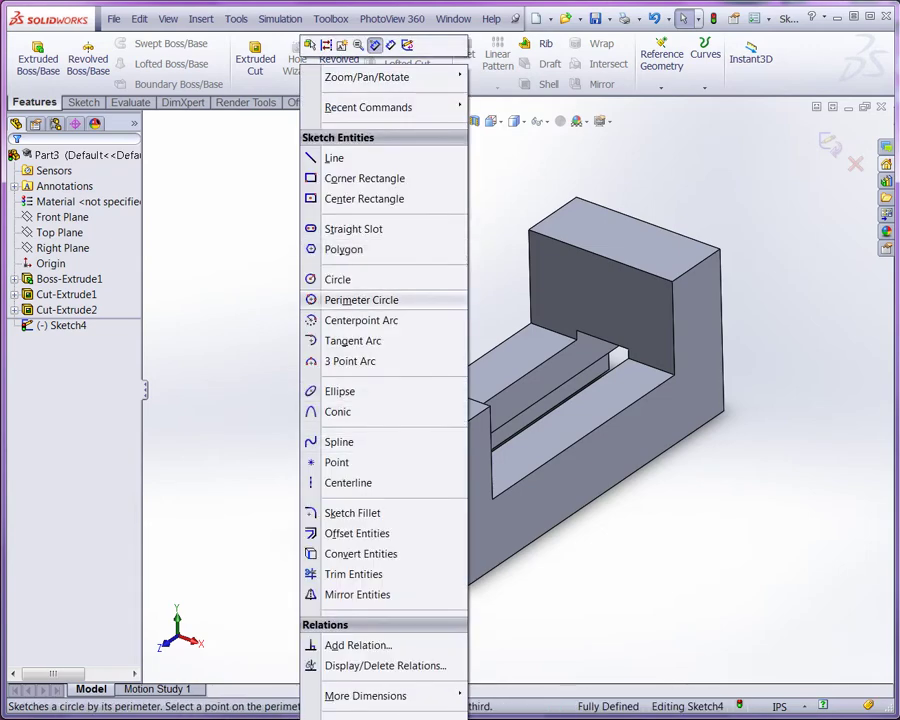
pyautogui.click(338, 279)
pyautogui.click(384, 441)
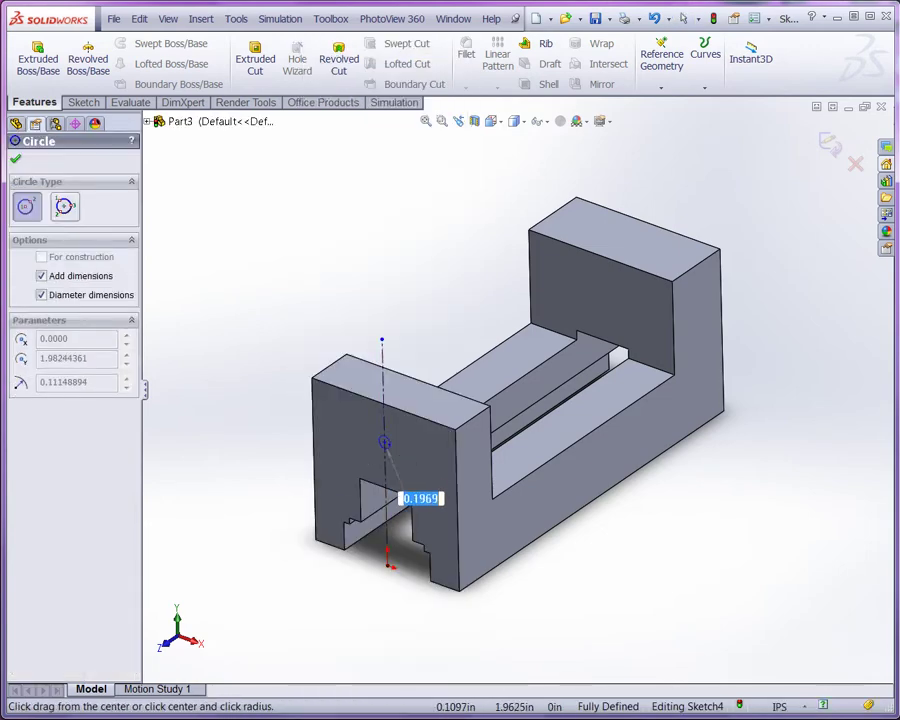
pyautogui.scroll(-3, 345, 540)
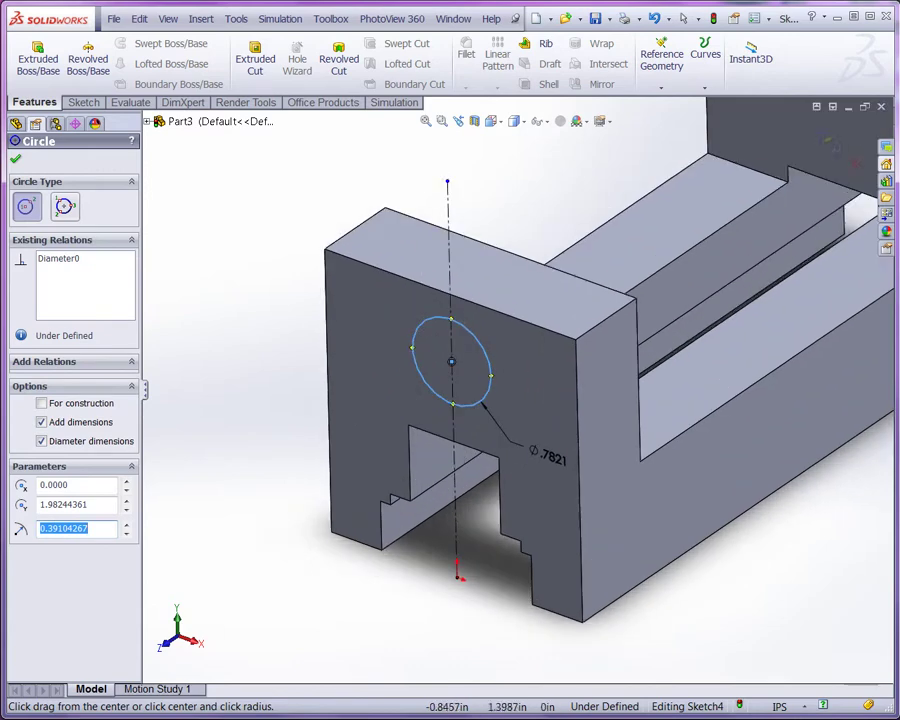
pyautogui.rightClick(218, 216)
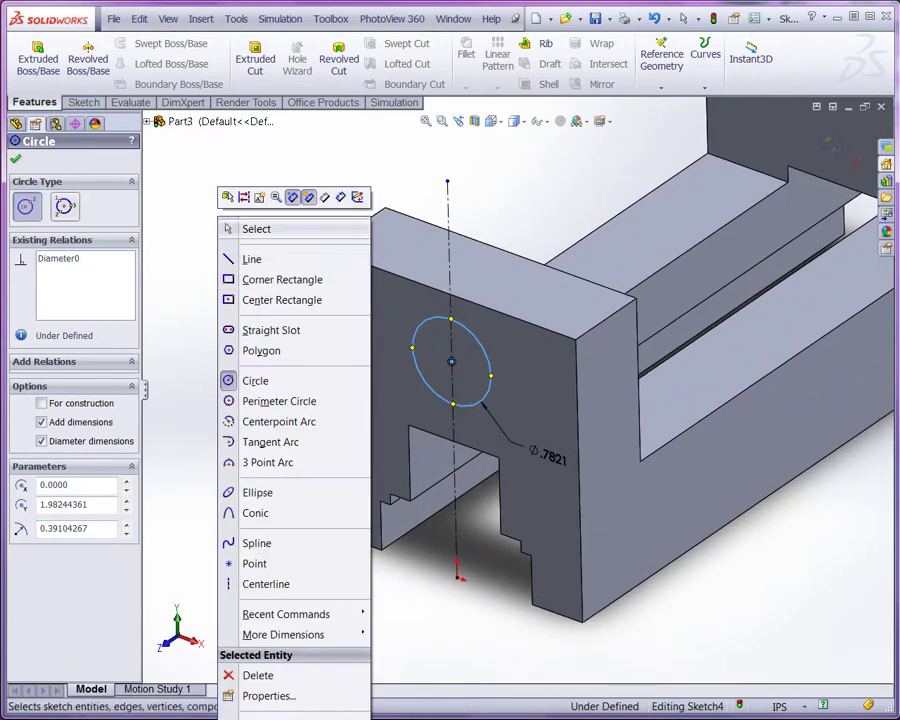
pyautogui.click(256, 228)
# Set the circle's diameter to 1.20 in.
pyautogui.doubleClick(546, 456)
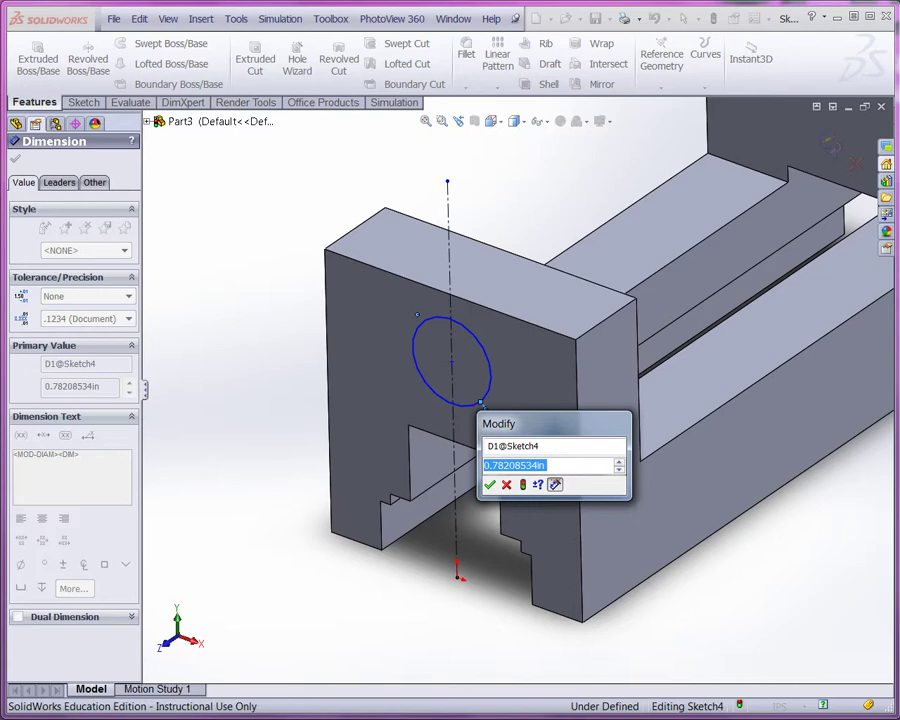
pyautogui.write('1.2')
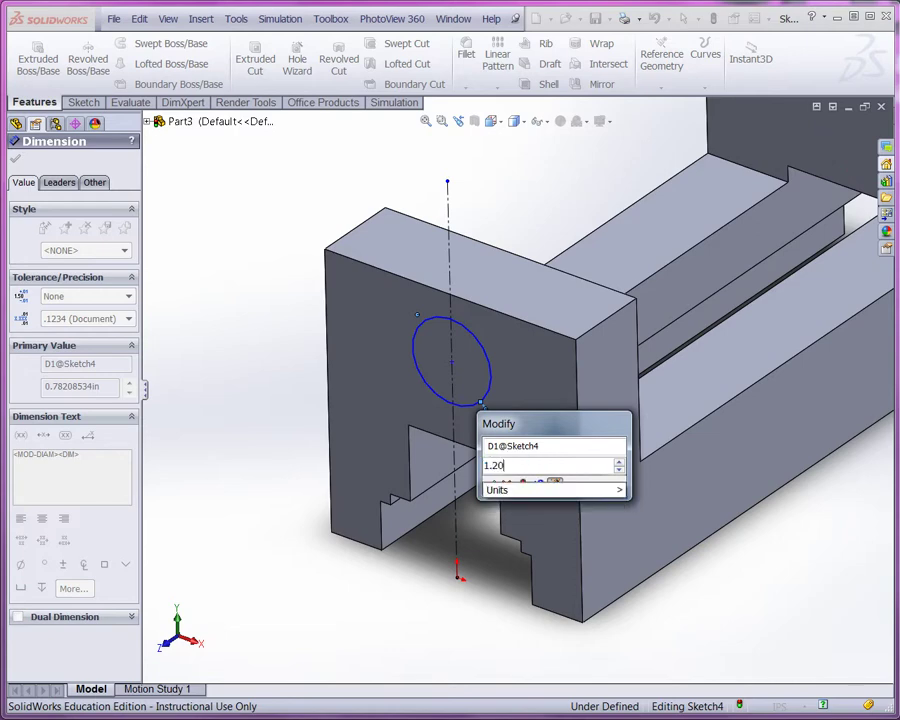
pyautogui.press('Return')
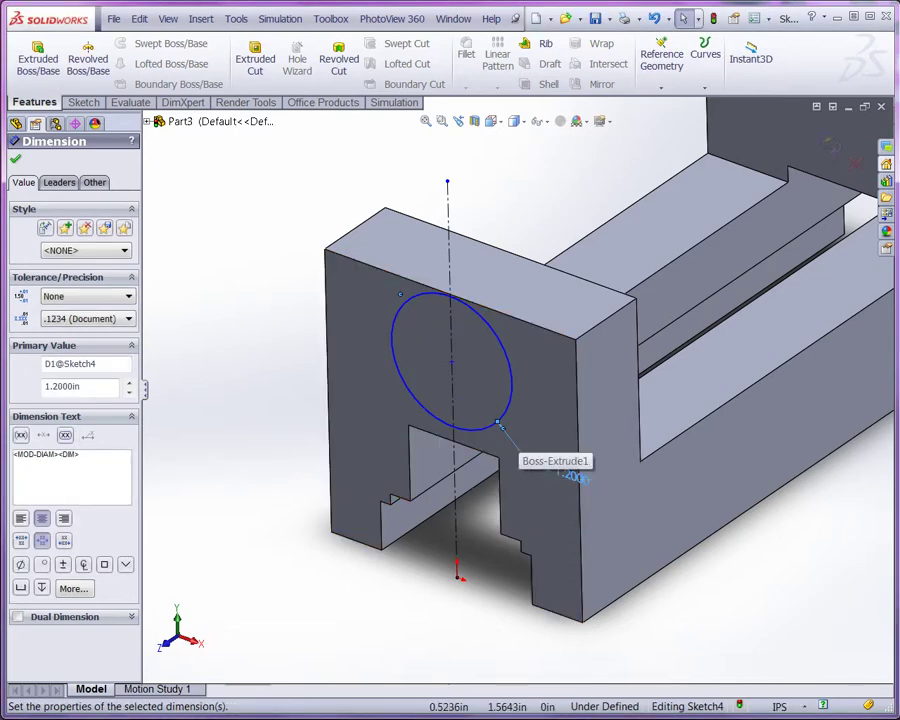
# Dimension the circle's centre 2.0 in above the bottom edge of the block's front end face.
pyautogui.rightClick(560, 472)
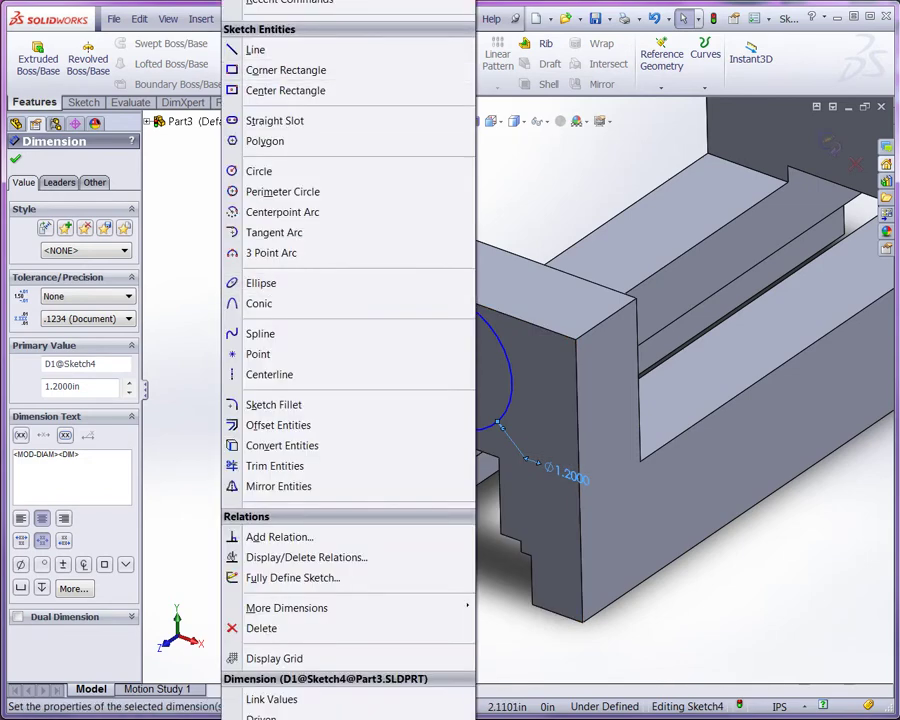
pyautogui.click(338, 0)
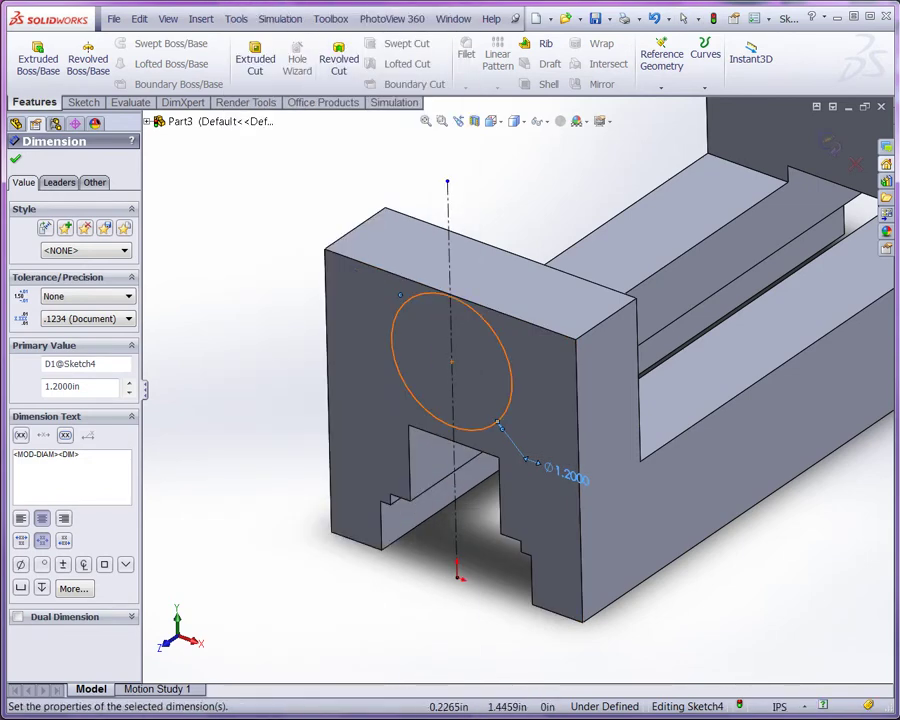
pyautogui.click(475, 429)
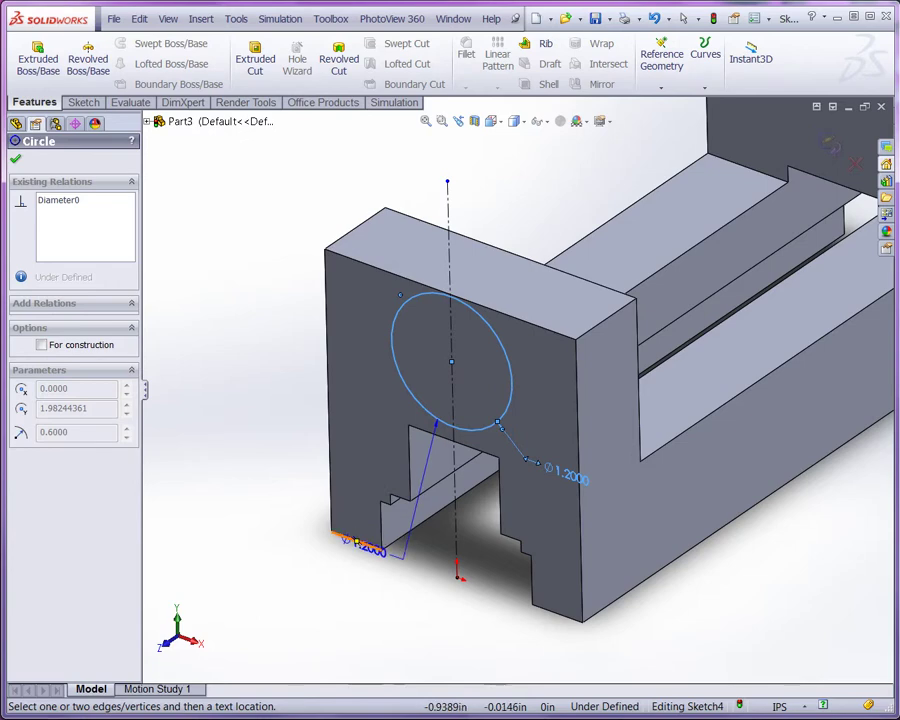
pyautogui.click(333, 531)
pyautogui.click(241, 432)
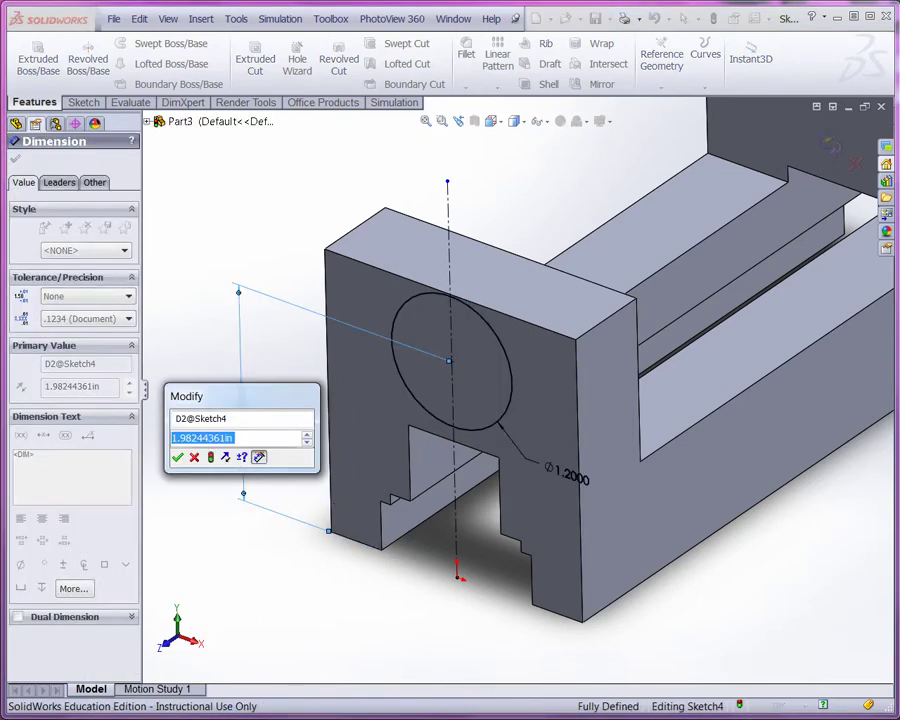
pyautogui.write('2.0')
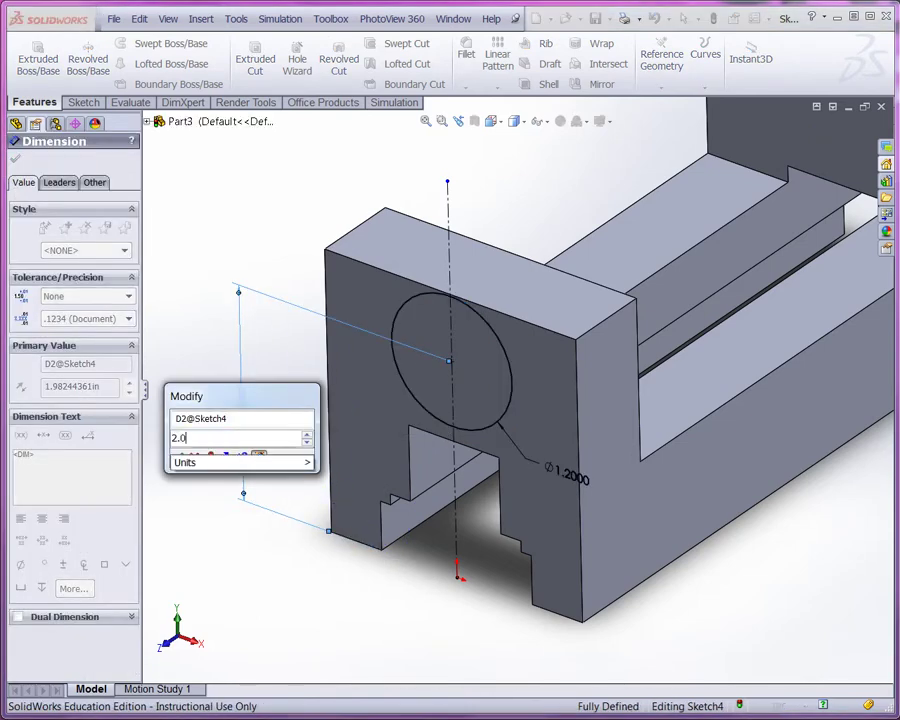
pyautogui.press('Return')
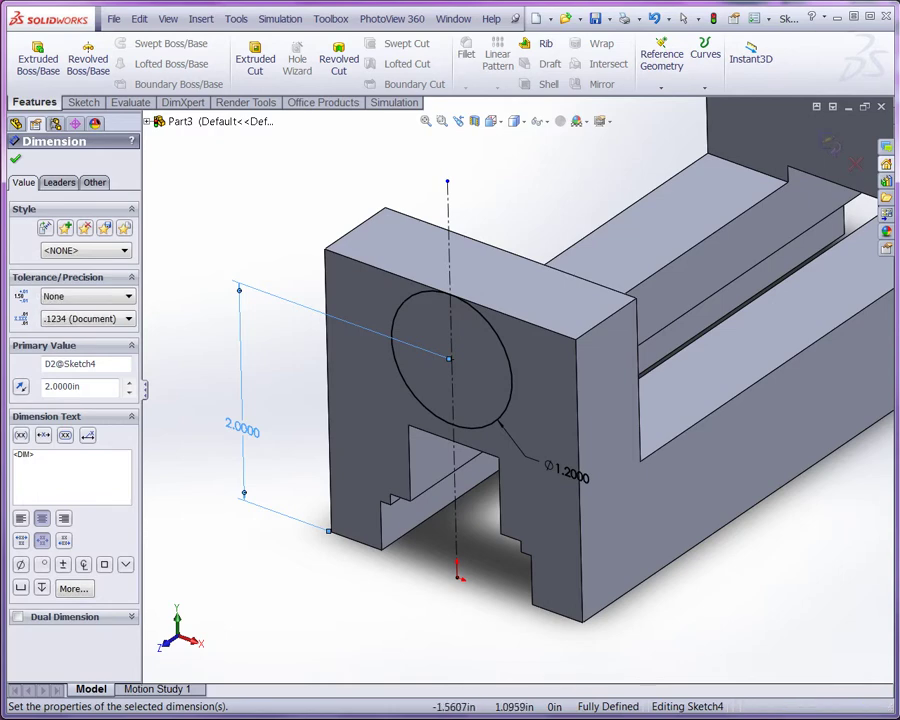
# Draw a circle about 0.34 in in diameter on the end face, to the left of the 1.20 in circle.
pyautogui.rightClick(296, 266)
pyautogui.click(318, 471)
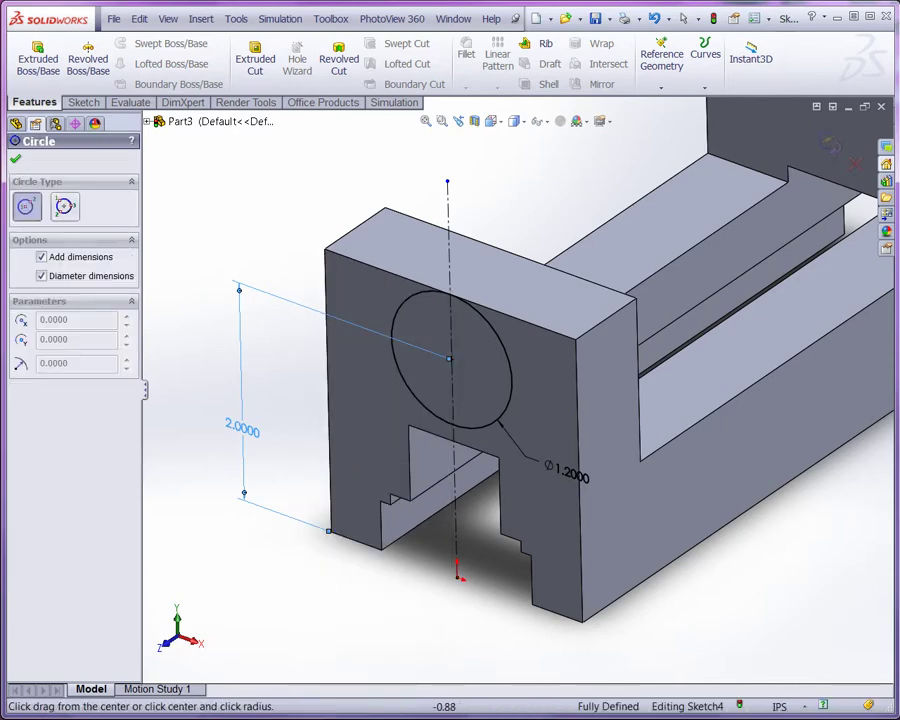
pyautogui.click(362, 373)
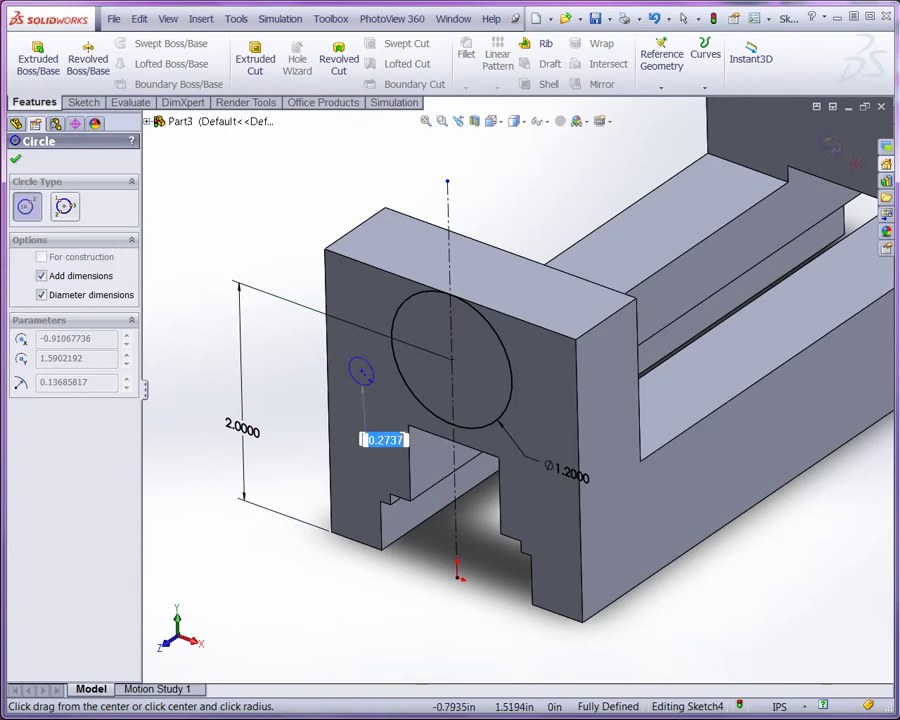
pyautogui.click(372, 382)
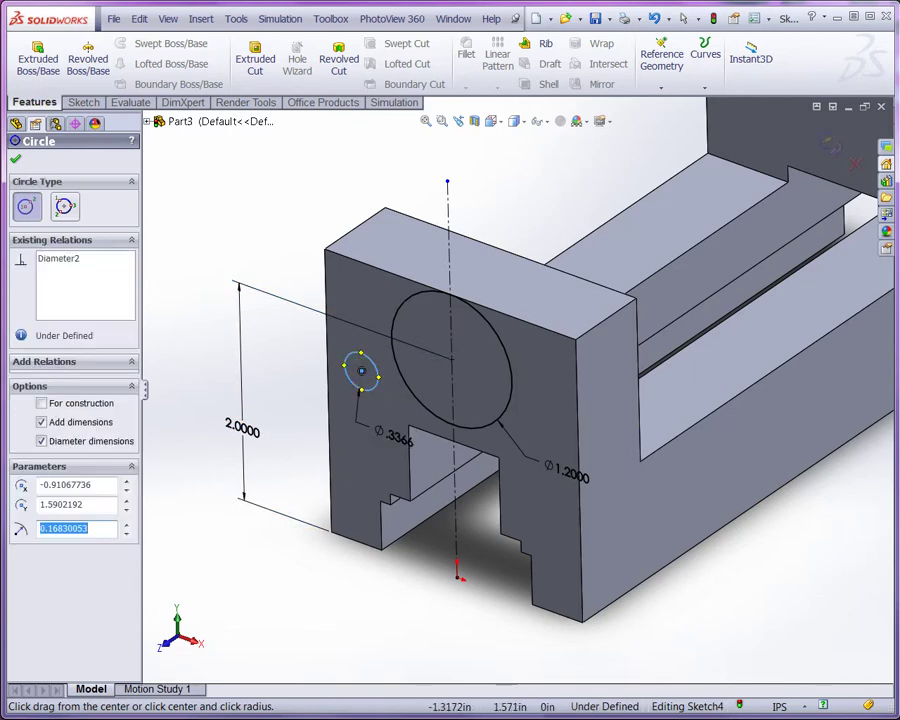
pyautogui.rightClick(264, 380)
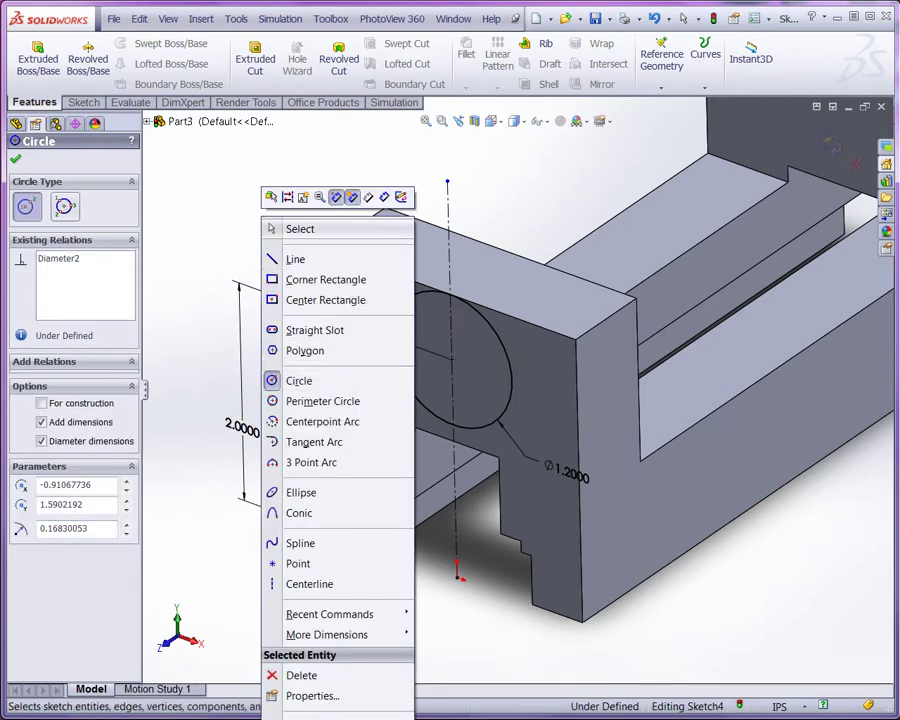
pyautogui.click(299, 228)
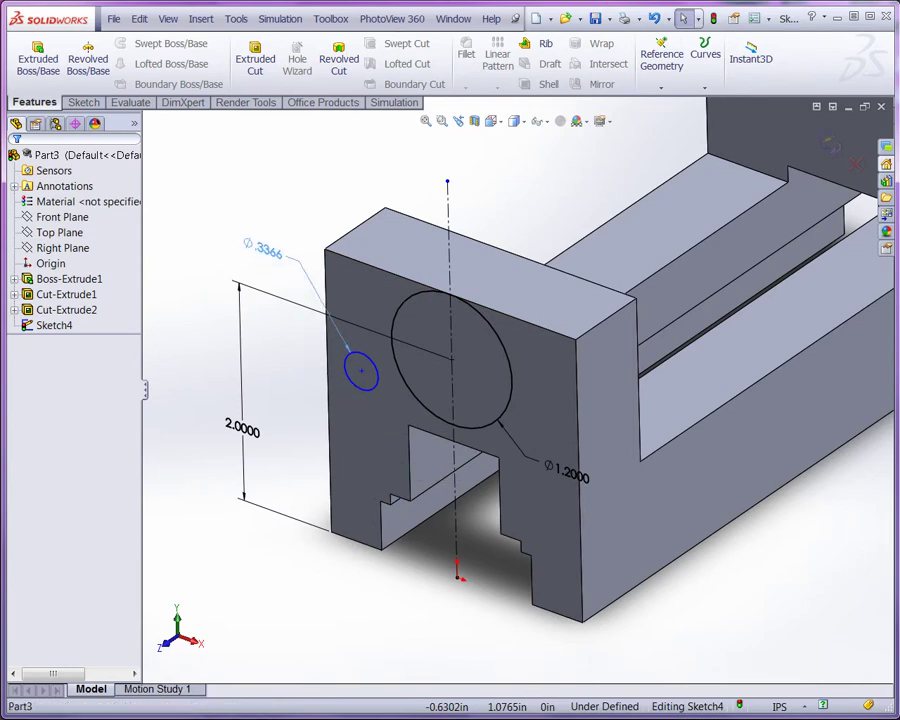
# Set the small left circle's diameter to 0.8 in.
pyautogui.click(290, 256)
pyautogui.doubleClick(290, 256)
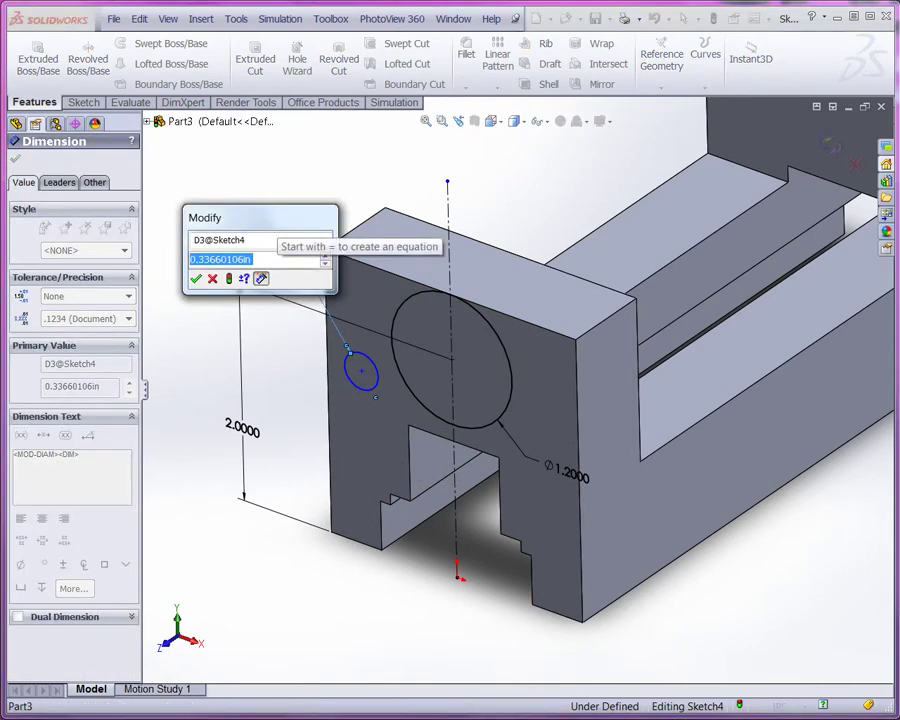
pyautogui.press('BackSpace')
pyautogui.write('.')
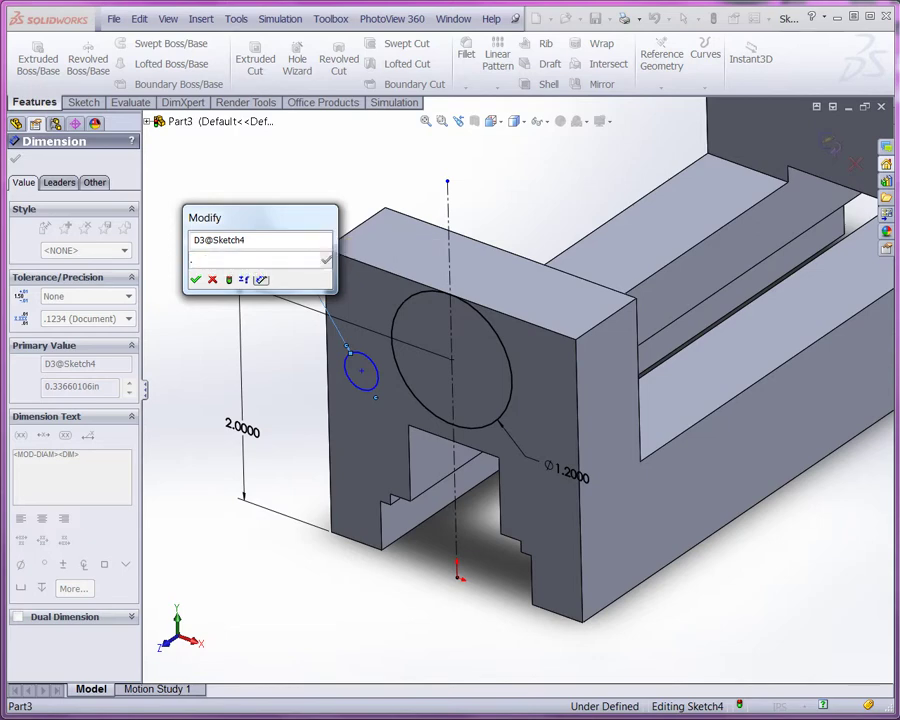
pyautogui.write('8')
pyautogui.press('Return')
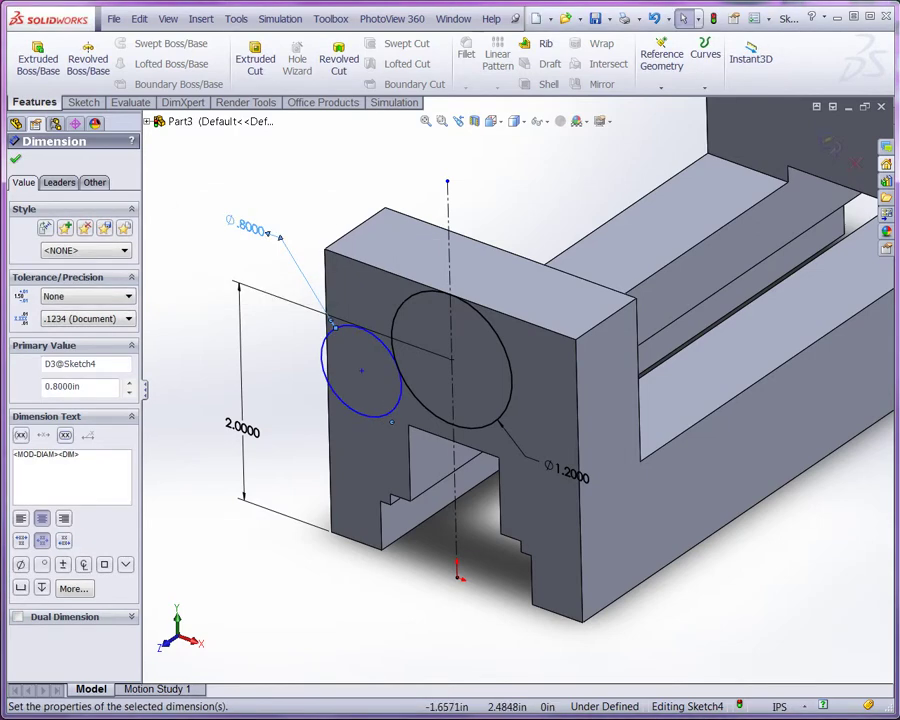
pyautogui.press('Escape')
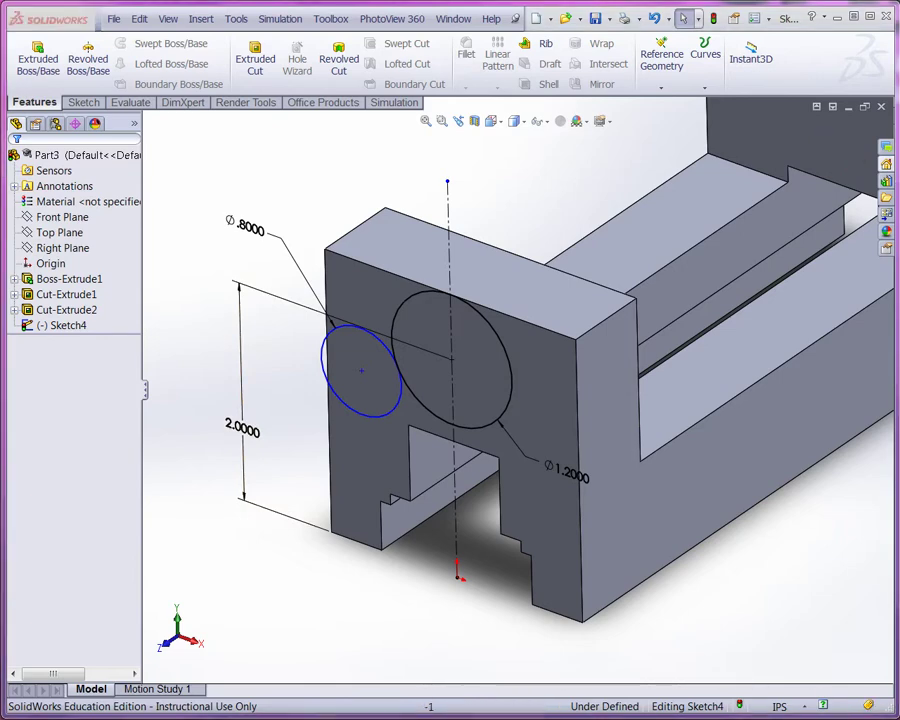
# Dimension the left circle's centre 2.10 in above the end face's bottom edge and place the dimension beside the block.
pyautogui.rightClick(190, 235)
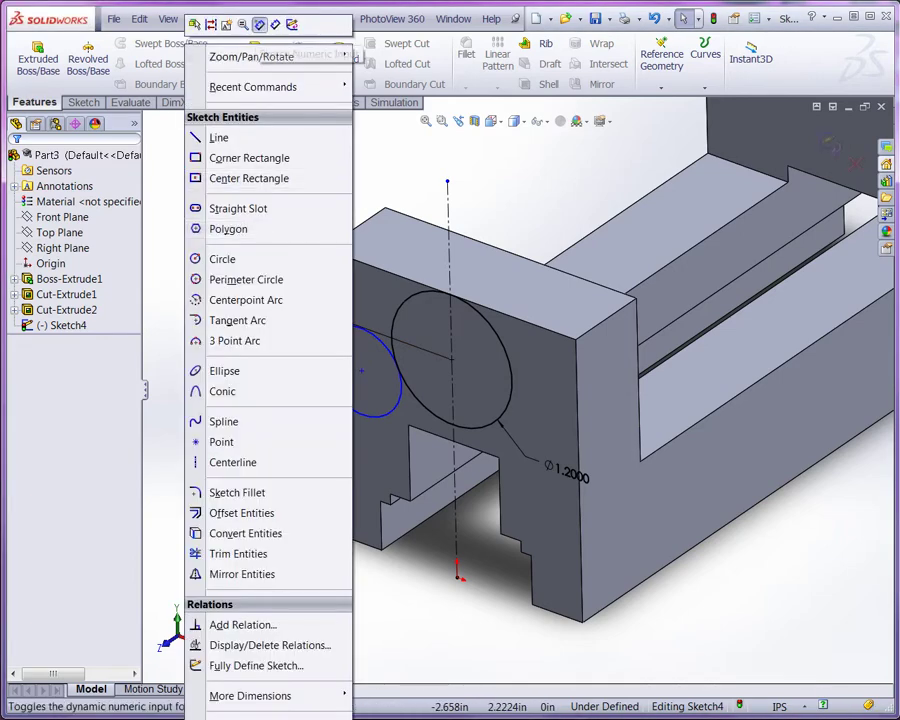
pyautogui.click(275, 25)
pyautogui.click(341, 398)
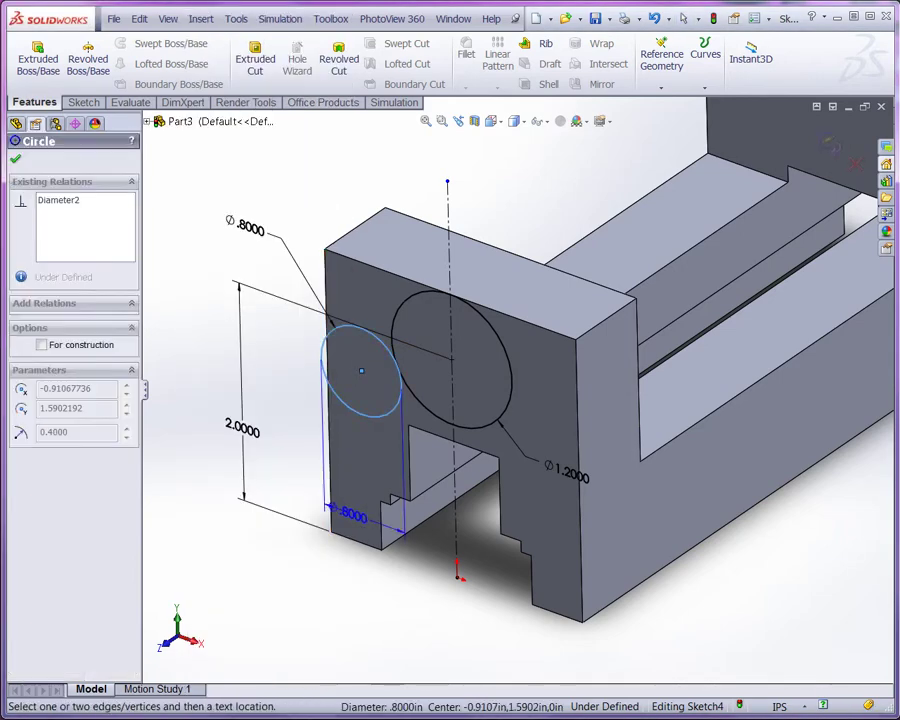
pyautogui.click(356, 538)
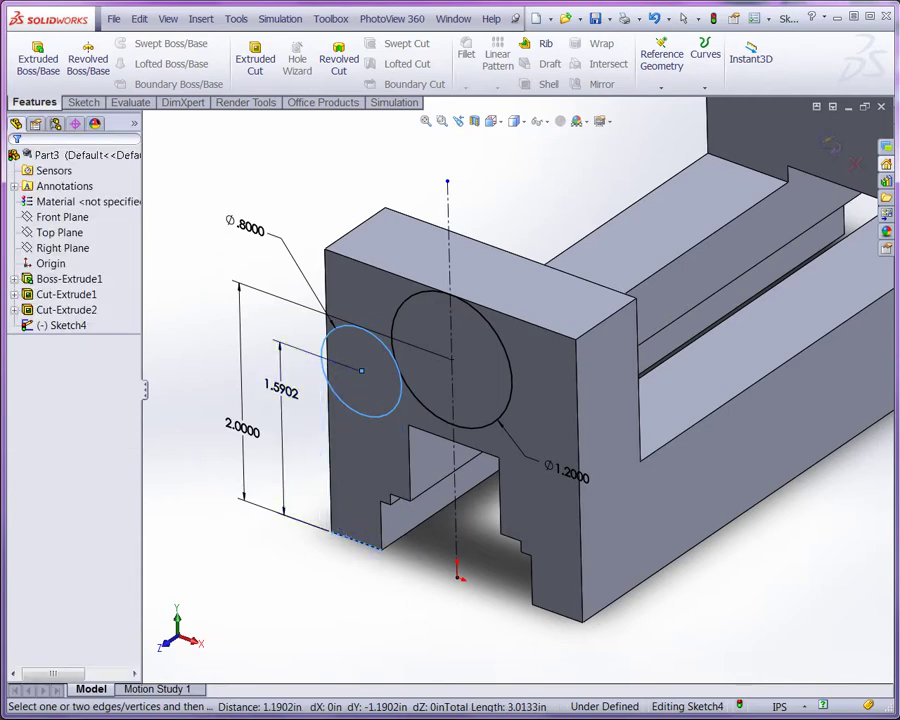
pyautogui.click(283, 392)
pyautogui.write('2.1')
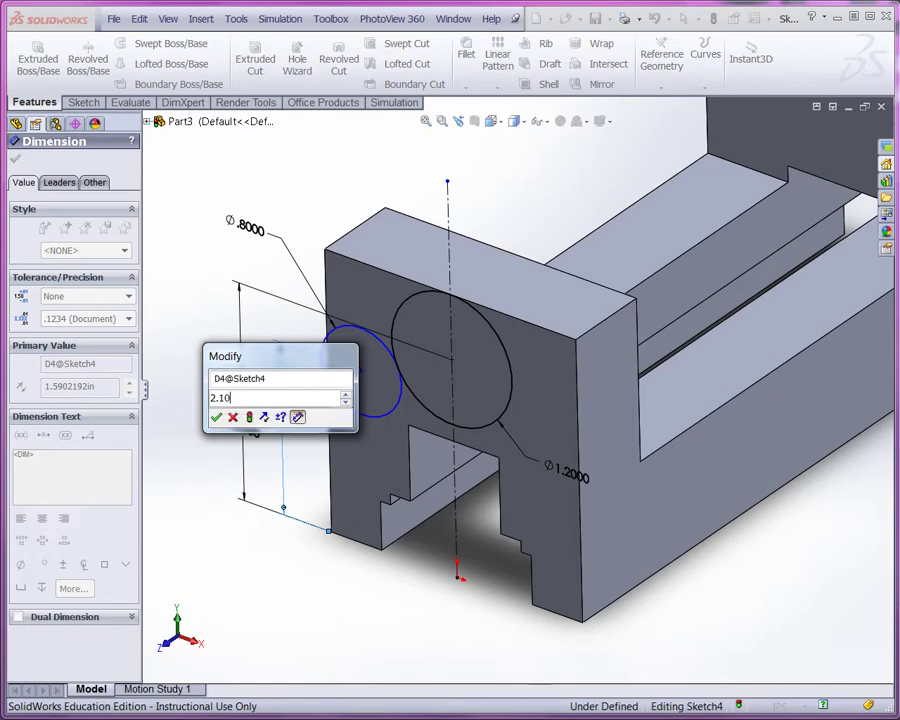
pyautogui.press('Return')
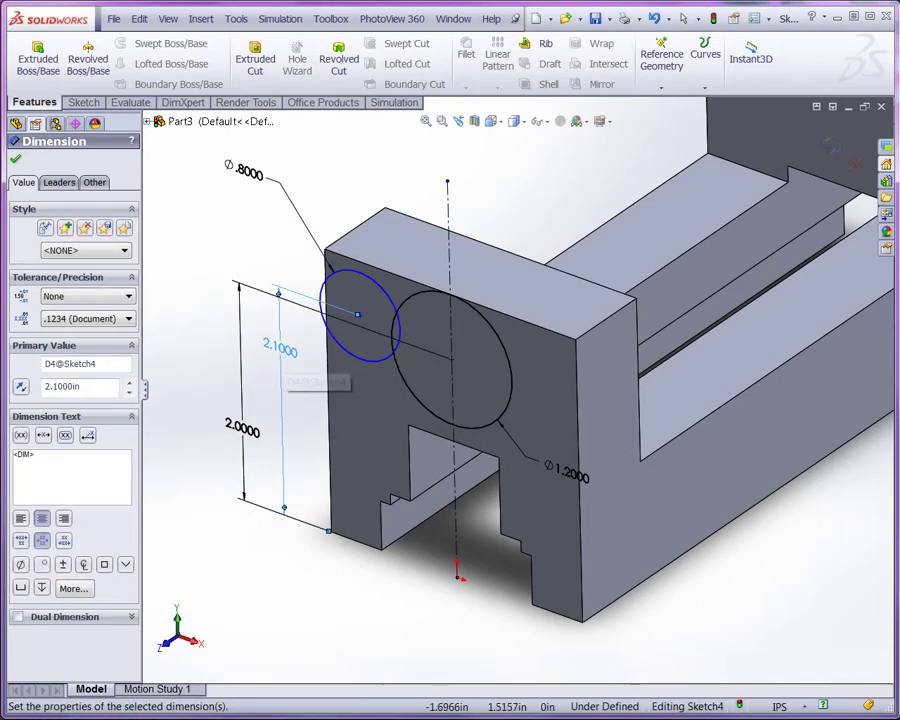
pyautogui.moveTo(284, 350); pyautogui.dragTo(289, 388)
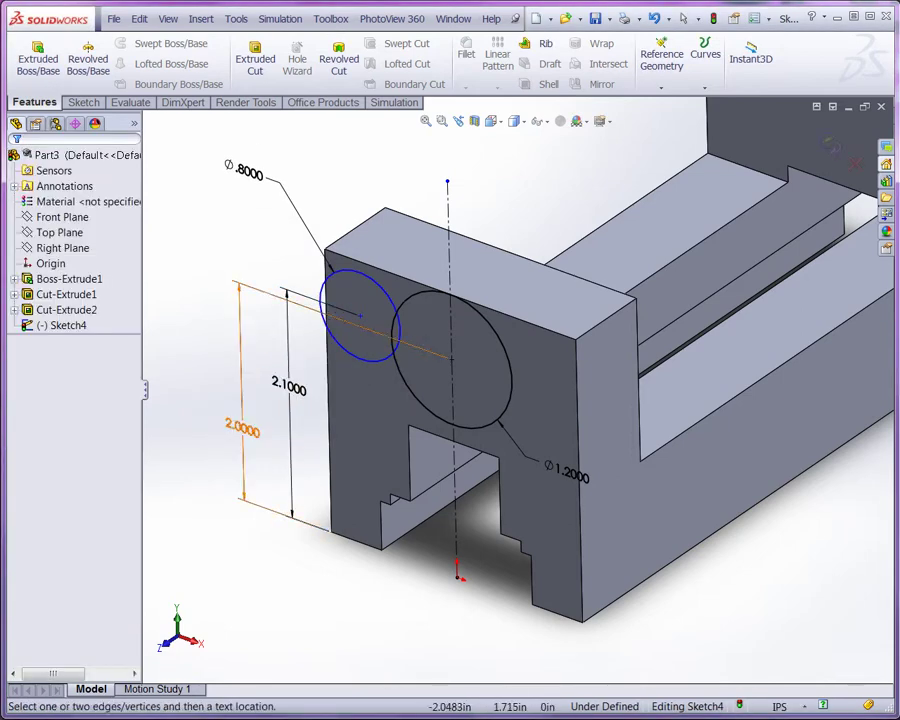
pyautogui.rightClick(221, 244)
pyautogui.click(256, 252)
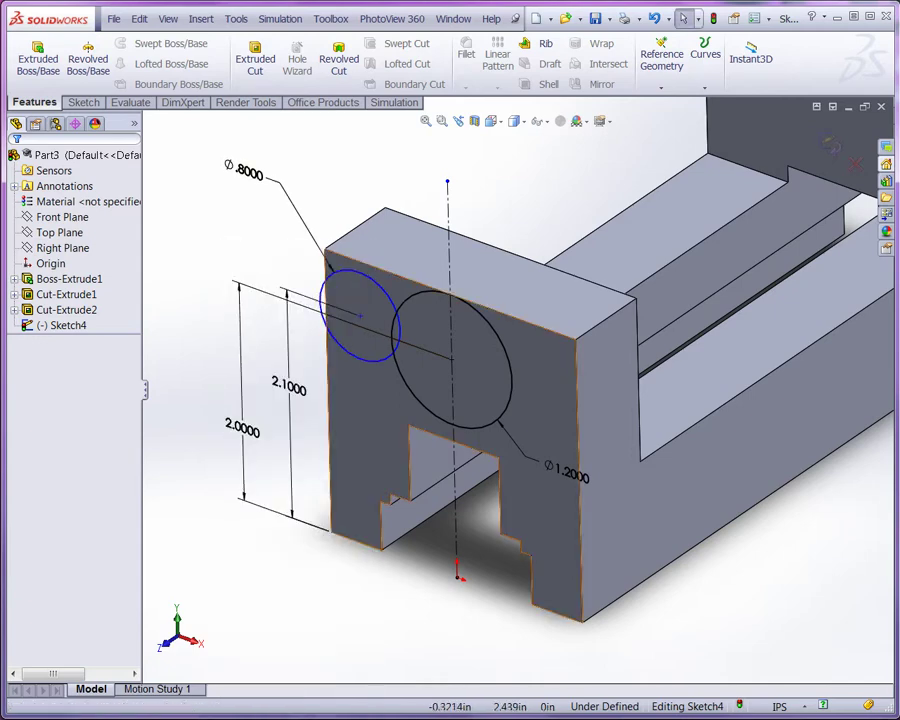
# Mirror the 0.8 in circle about the vertical centerline to the other side of the 1.20 in circle.
pyautogui.click(360, 316)
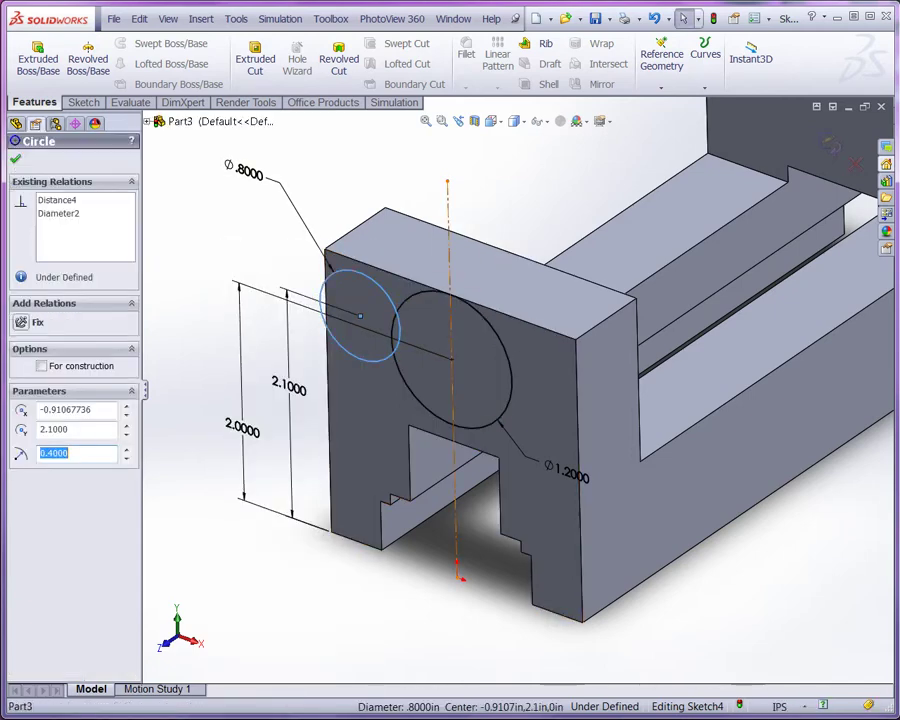
pyautogui.keyDown('ctrl'); pyautogui.click(458, 359); pyautogui.keyUp('ctrl')
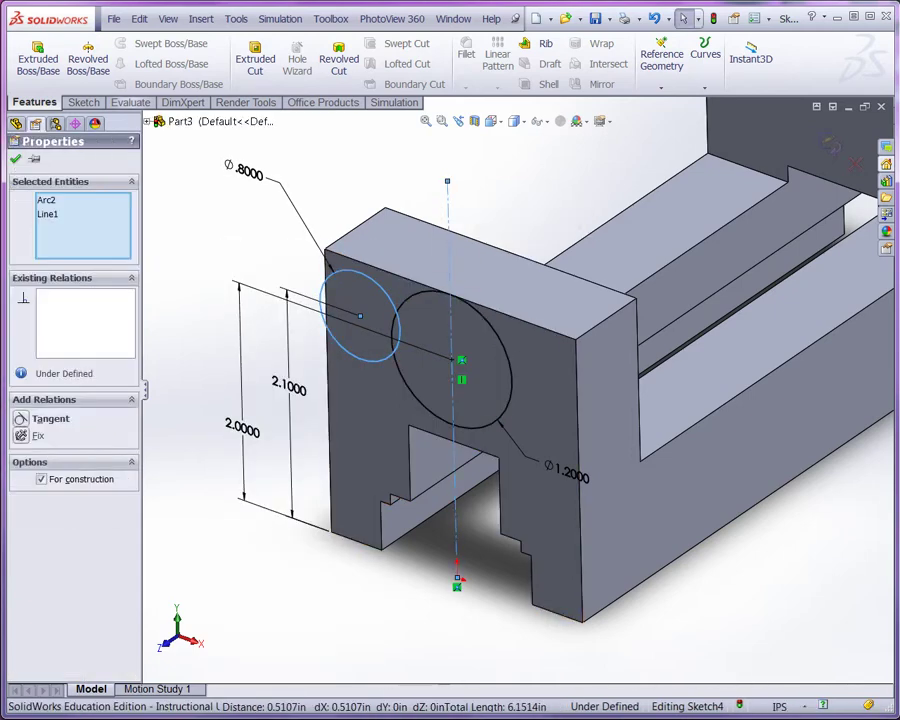
pyautogui.click(84, 103)
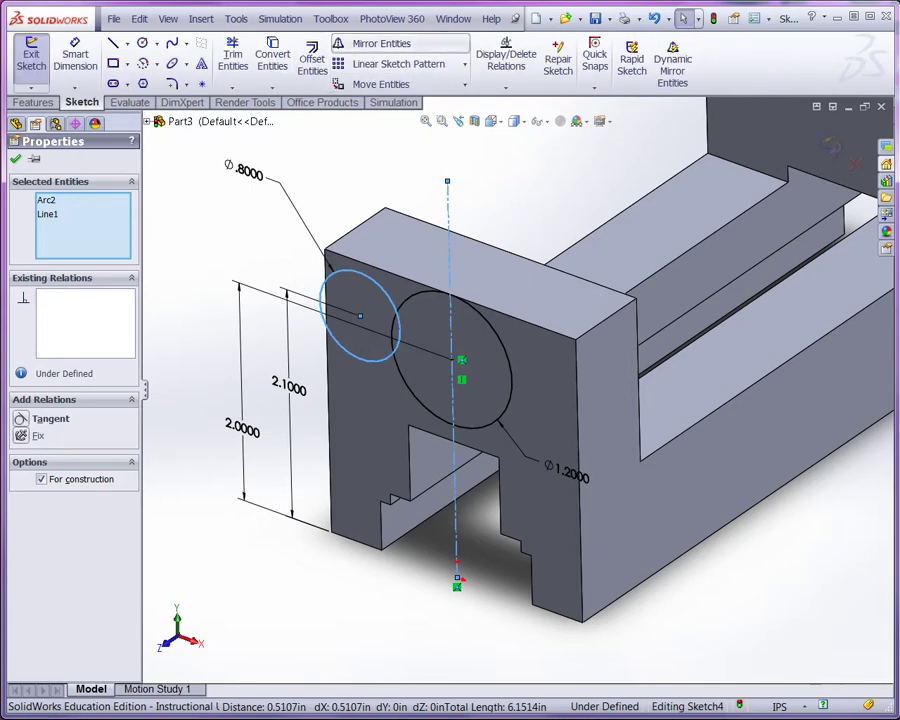
pyautogui.click(366, 43)
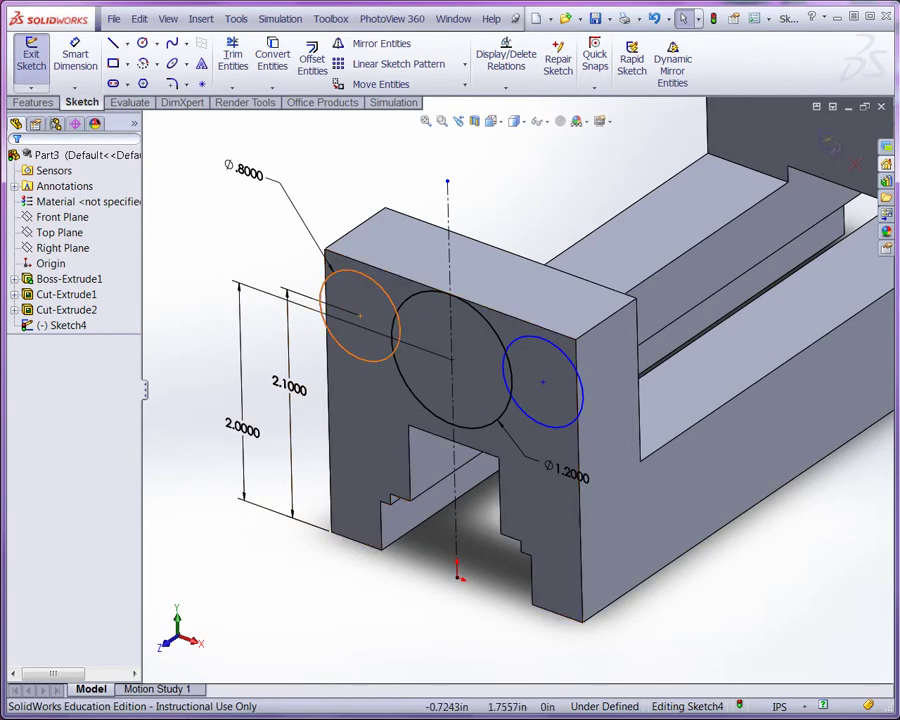
# Add a Tangent relation between the left 0.8 in circle and the central 1.20 in circle.
pyautogui.click(398, 322)
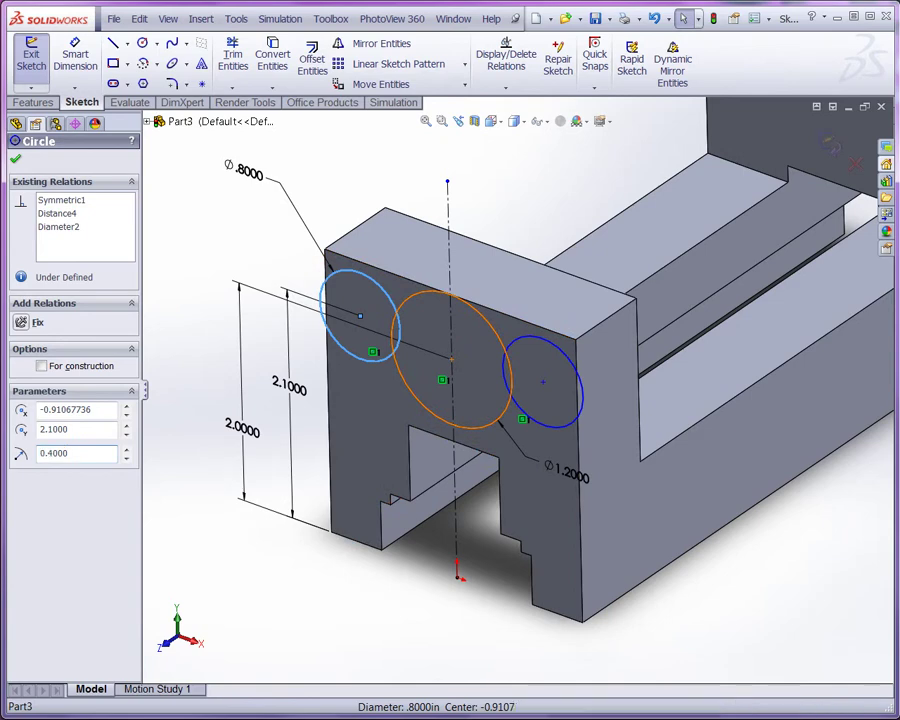
pyautogui.keyDown('ctrl'); pyautogui.click(415, 305); pyautogui.keyUp('ctrl')
pyautogui.click(43, 468)
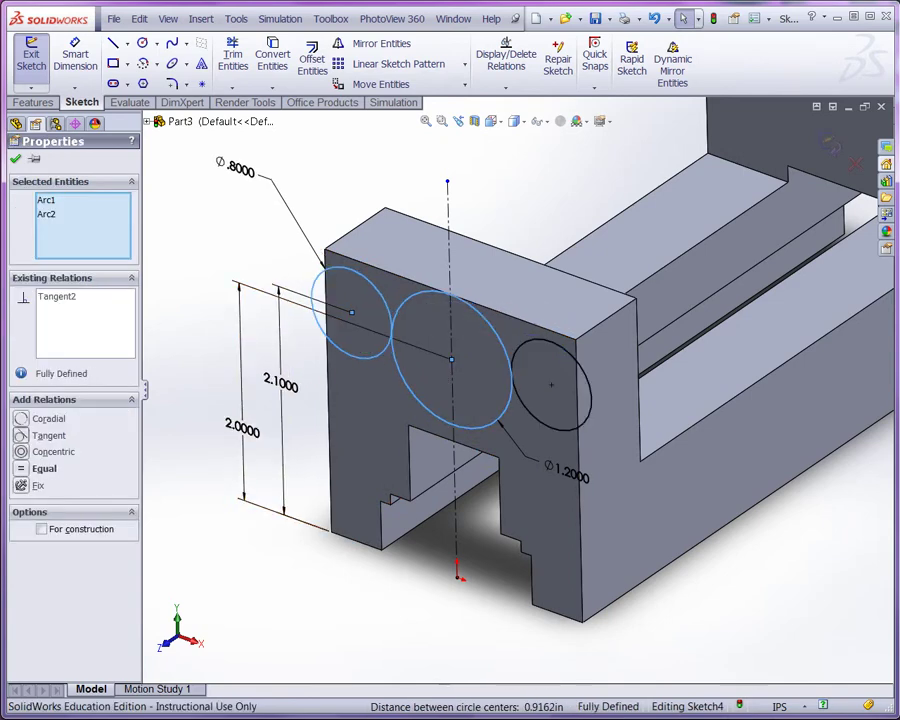
pyautogui.press('Escape')
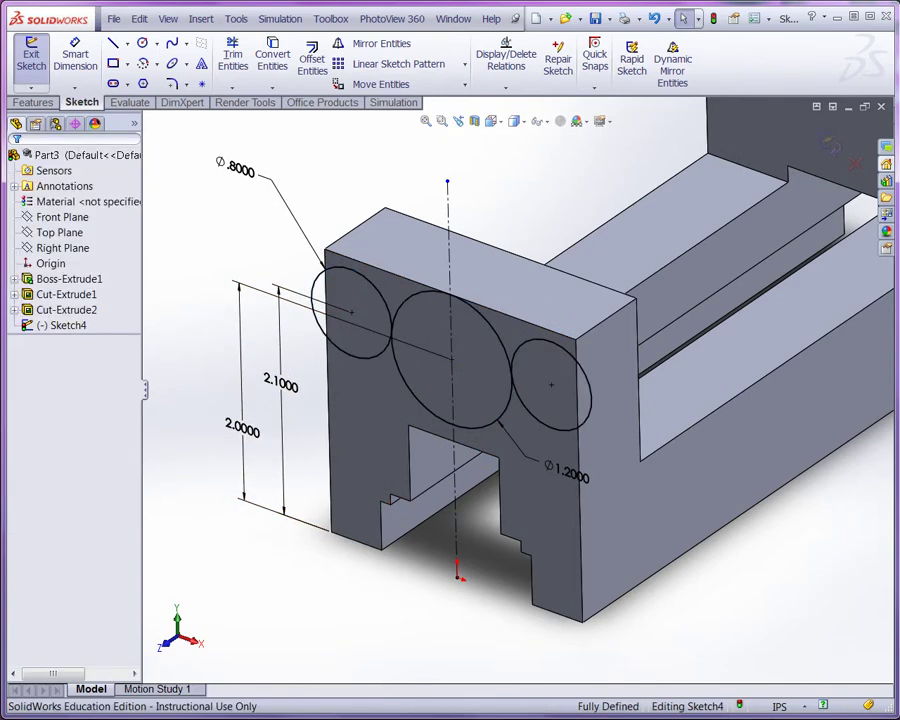
# Convert the left, top and right edges of the front end face into sketch lines.
pyautogui.scroll(2, 477, 161)
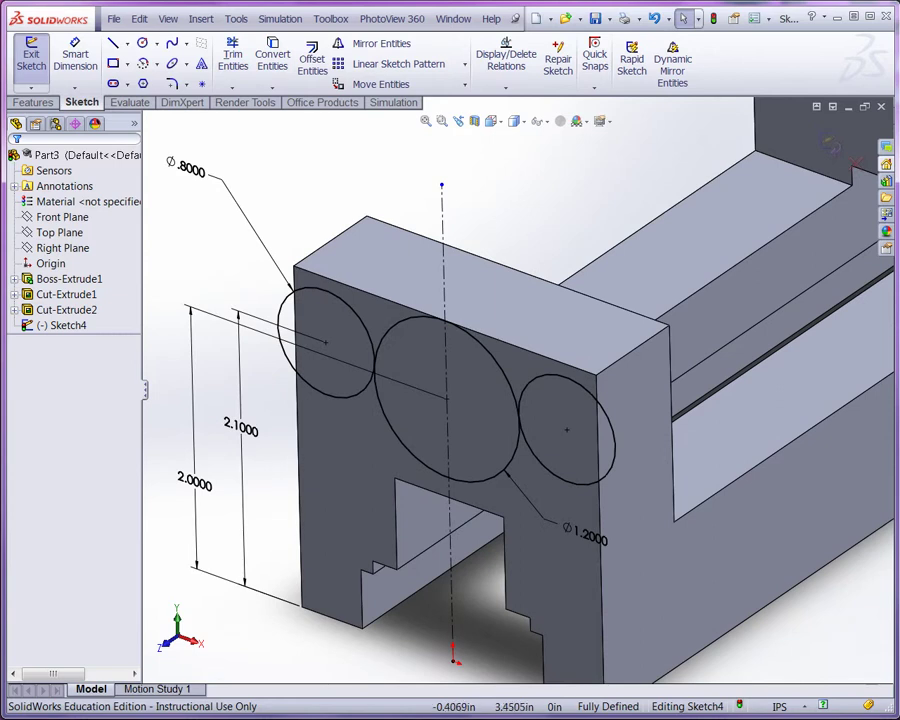
pyautogui.click(297, 320)
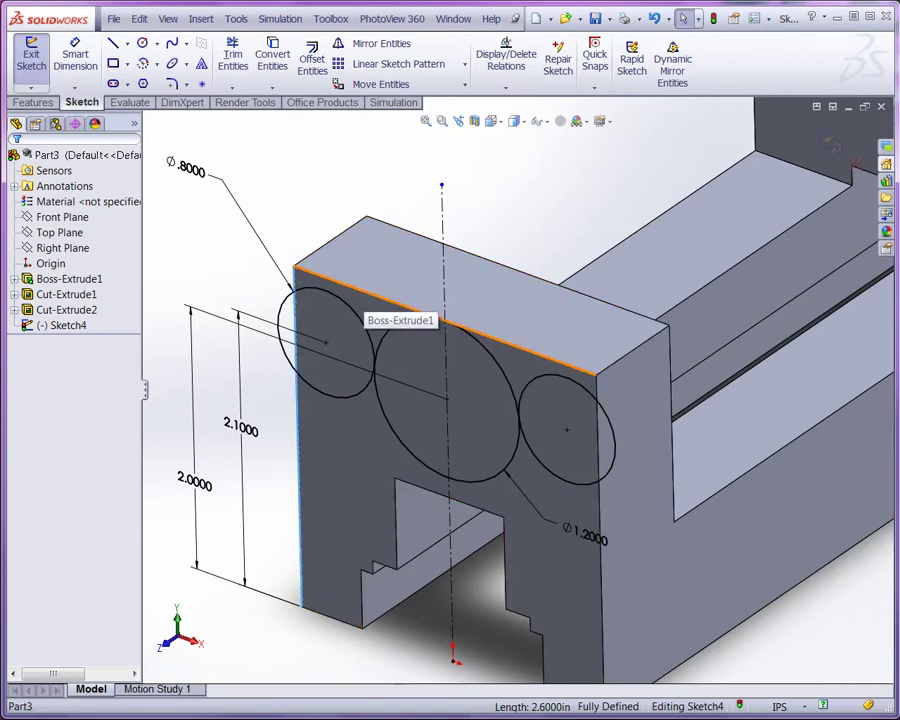
pyautogui.keyDown('ctrl'); pyautogui.click(352, 288); pyautogui.keyUp('ctrl')
pyautogui.keyDown('ctrl'); pyautogui.click(599, 450); pyautogui.keyUp('ctrl')
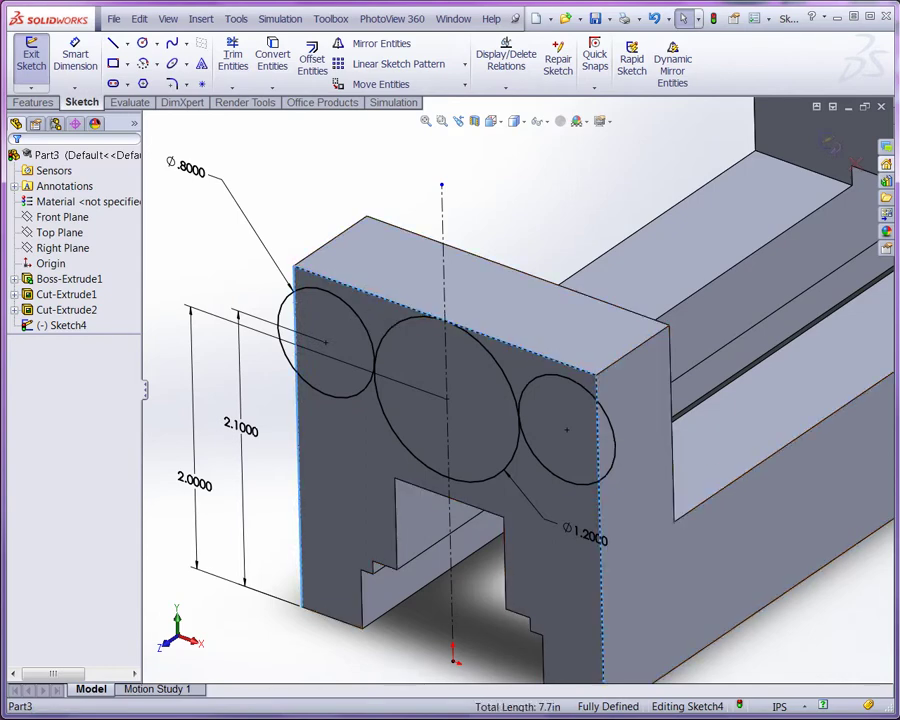
pyautogui.click(272, 55)
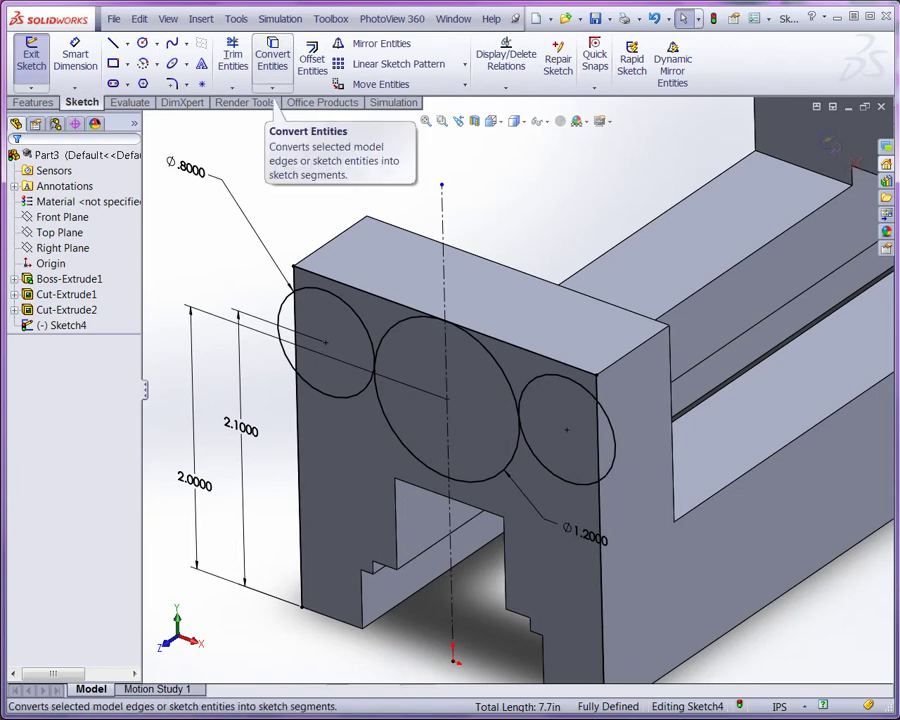
pyautogui.click(233, 55)
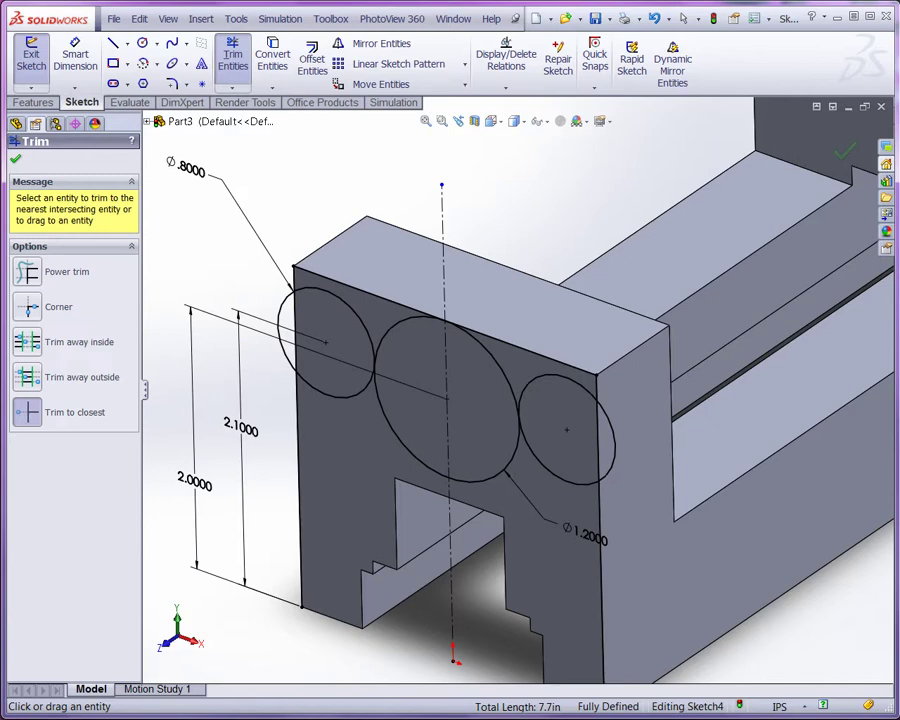
pyautogui.click(683, 18)
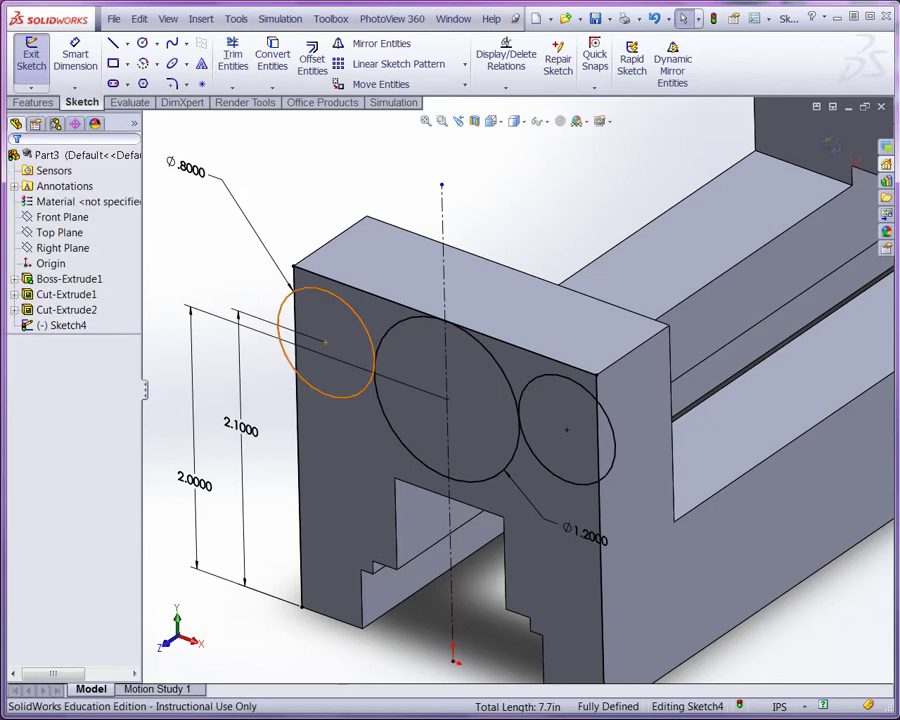
# Sketch a horizontal line about 3.13 in long across the front end face, passing below the two 0.8 in circles.
pyautogui.scroll(-2, 300, 392)
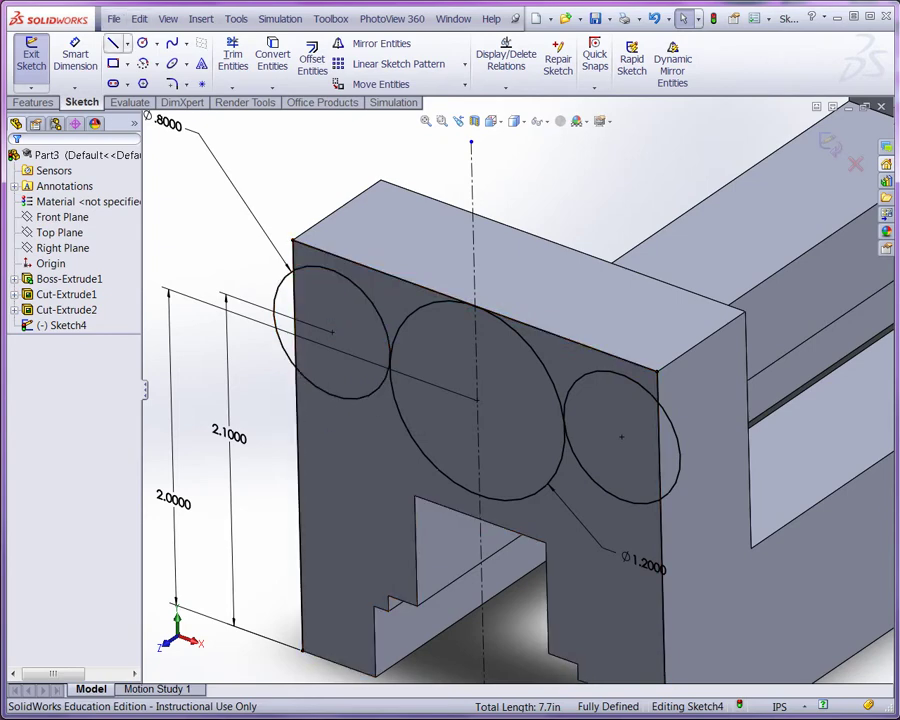
pyautogui.click(113, 43)
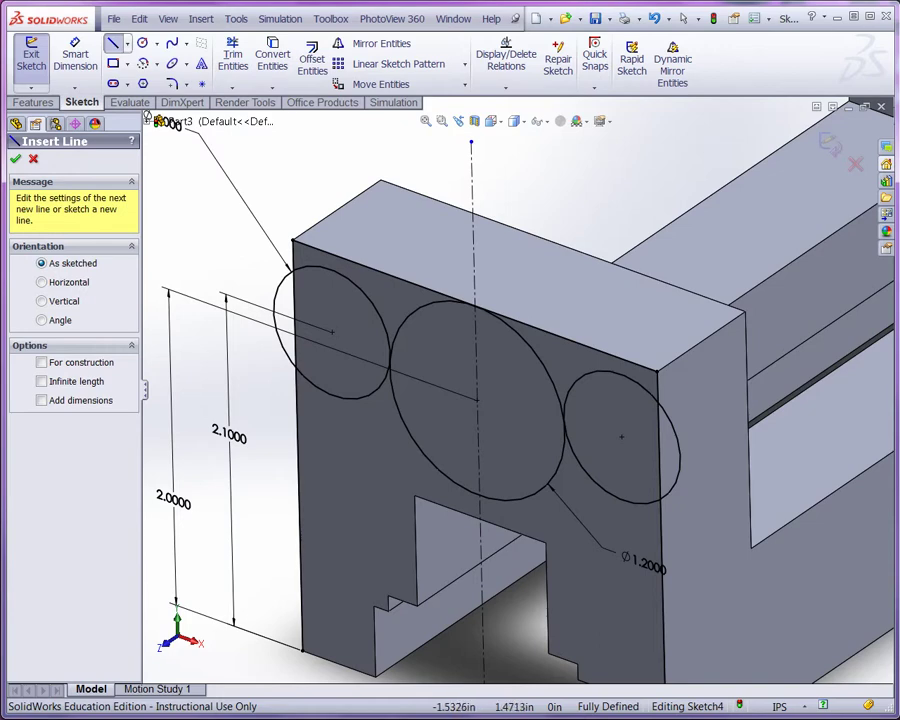
pyautogui.click(255, 405)
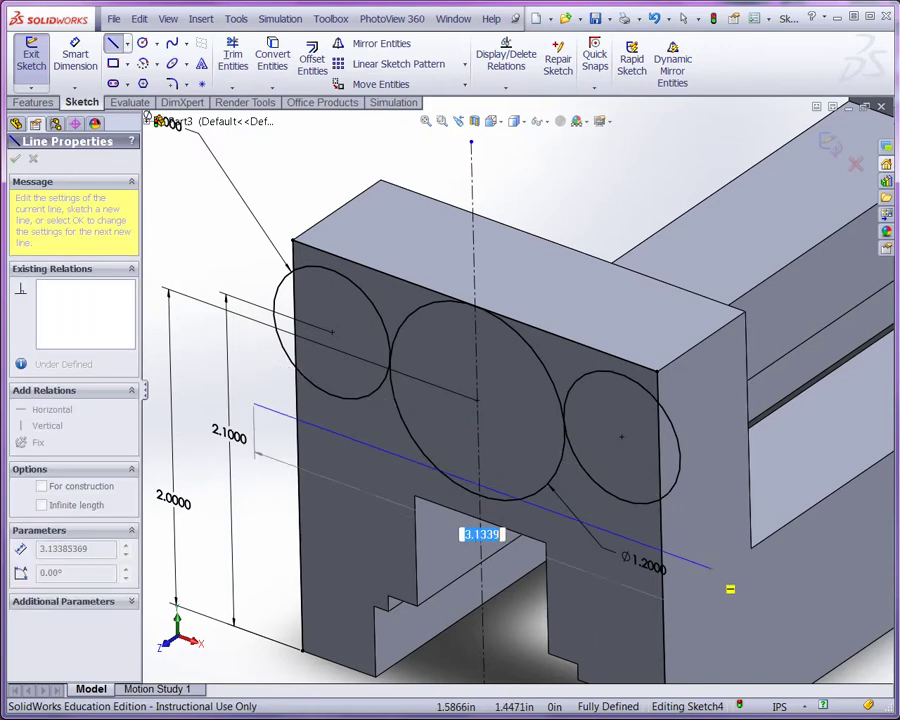
pyautogui.click(710, 568)
pyautogui.press('Escape')
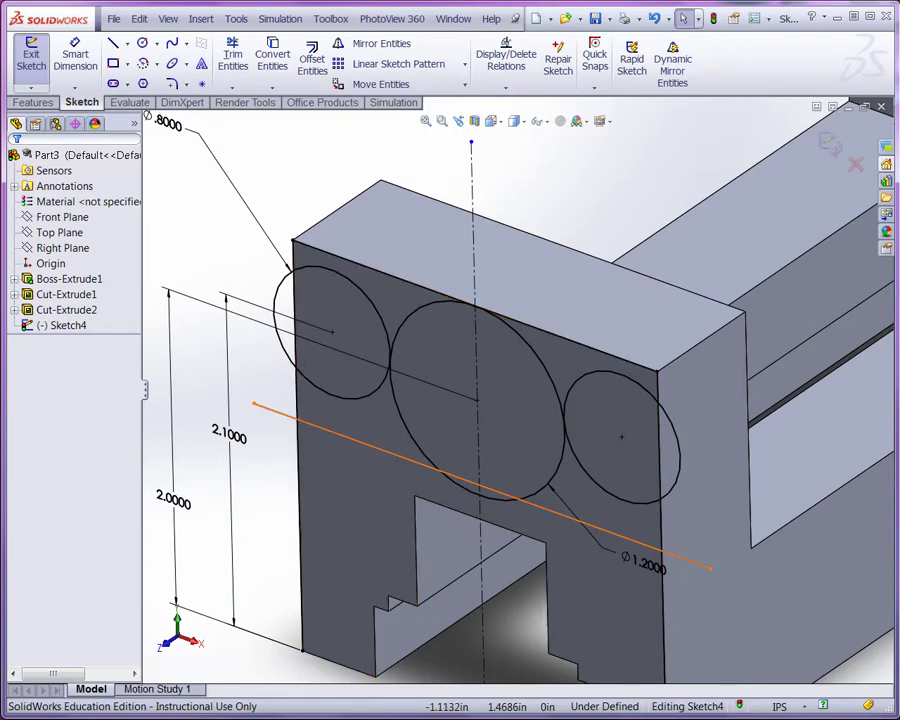
# Add a Tangent relation between the horizontal line and the bottom of the left 0.8 in circle.
pyautogui.click(340, 435)
pyautogui.keyDown('ctrl'); pyautogui.click(352, 393); pyautogui.keyUp('ctrl')
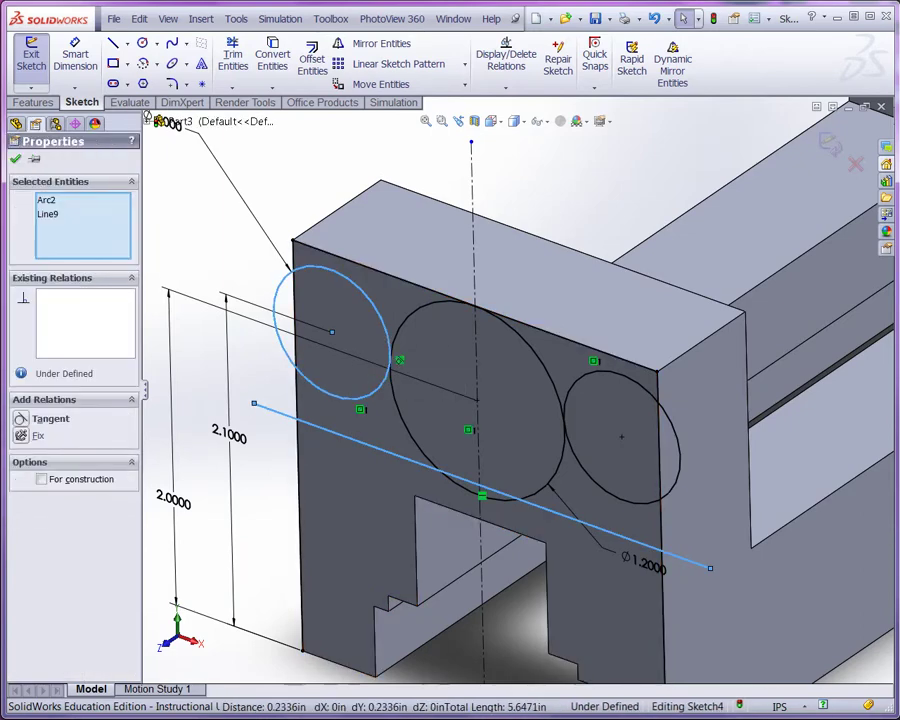
pyautogui.click(45, 418)
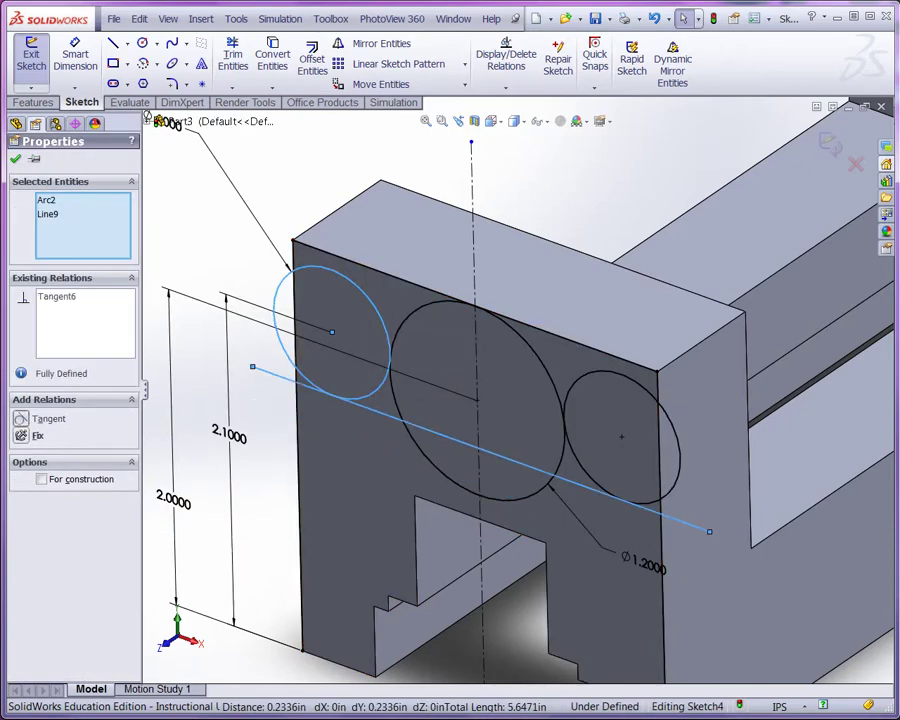
pyautogui.press('Escape')
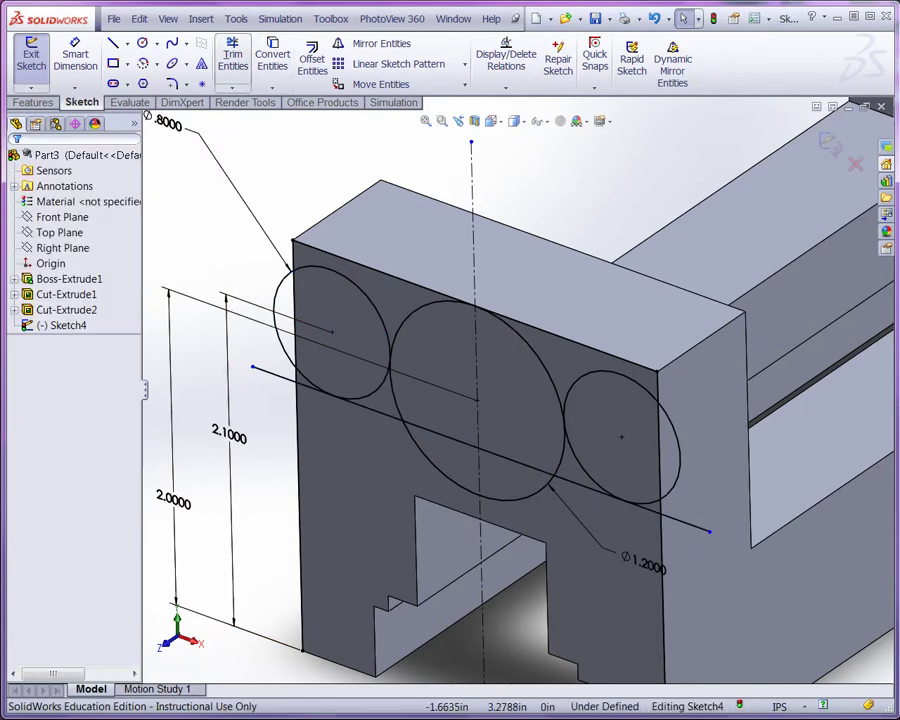
# Trim the line's left overhang, the left circle's outer and upper arcs, and the line piece between the left and central circles.
pyautogui.click(232, 58)
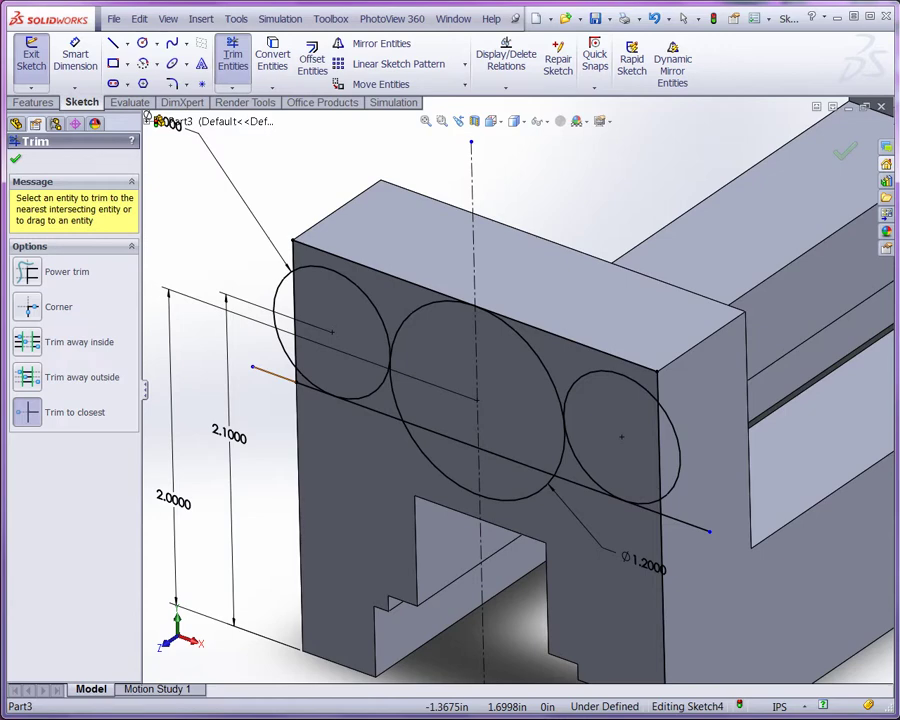
pyautogui.click(274, 375)
pyautogui.click(284, 276)
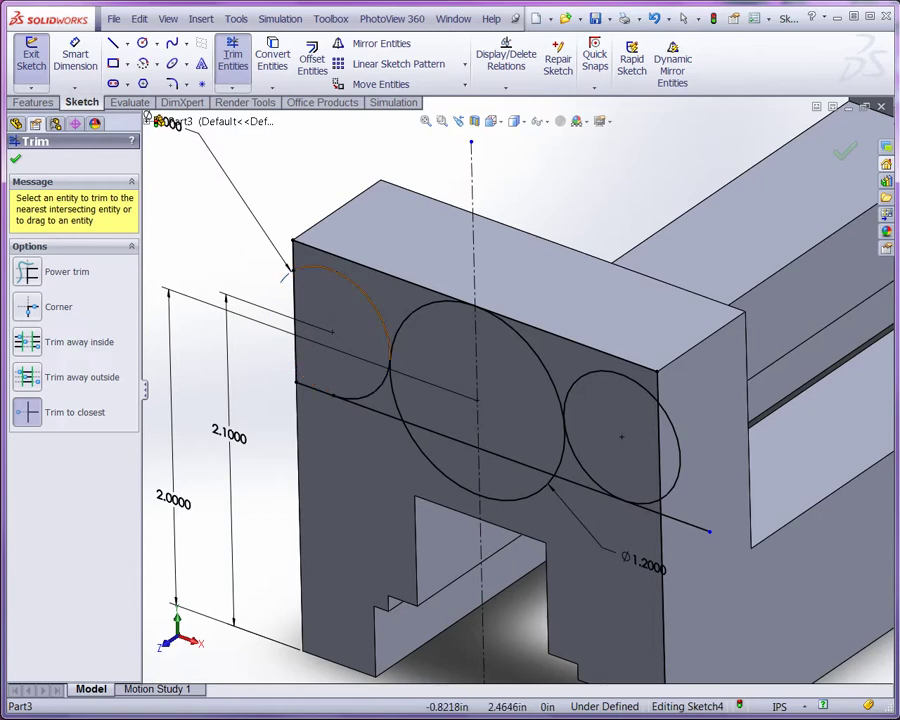
pyautogui.click(355, 284)
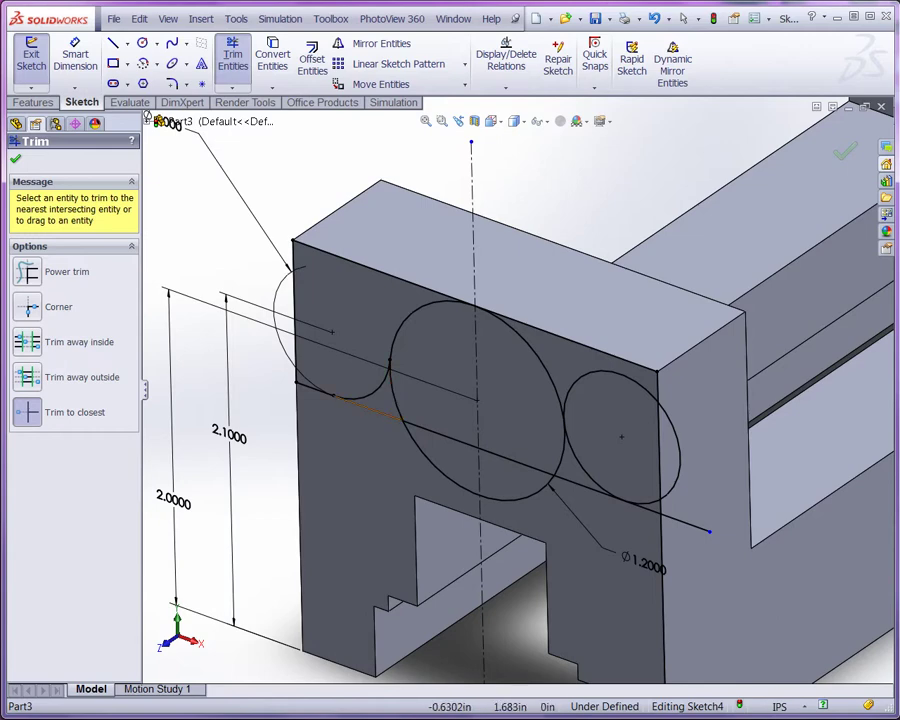
pyautogui.click(366, 406)
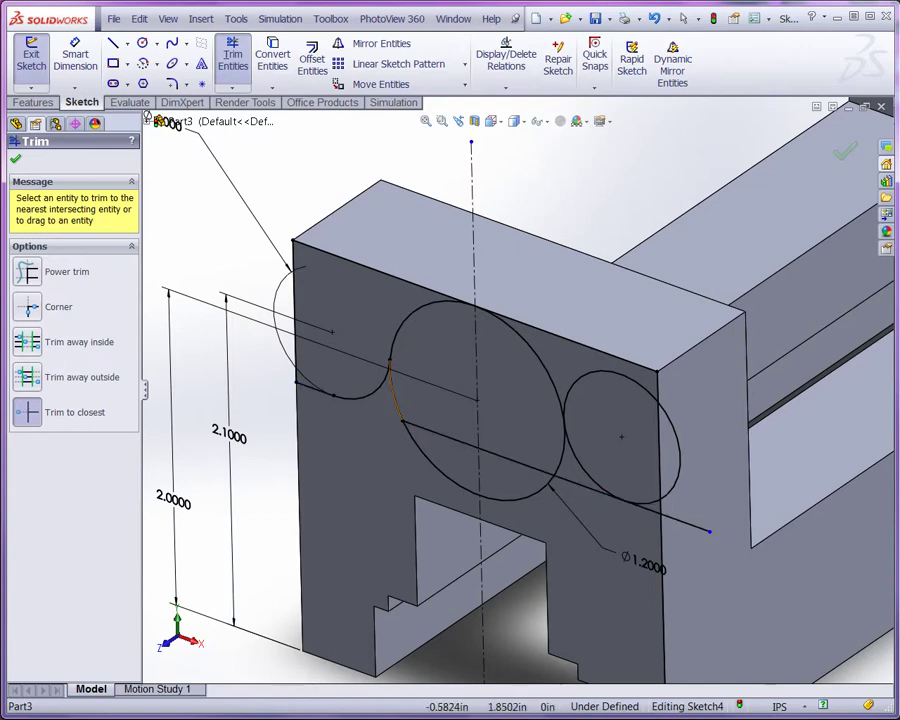
# Trim the central circle's lower arc, the line left of the right circle and beyond the face, and the right circle's outer and upper arcs.
pyautogui.click(440, 434)
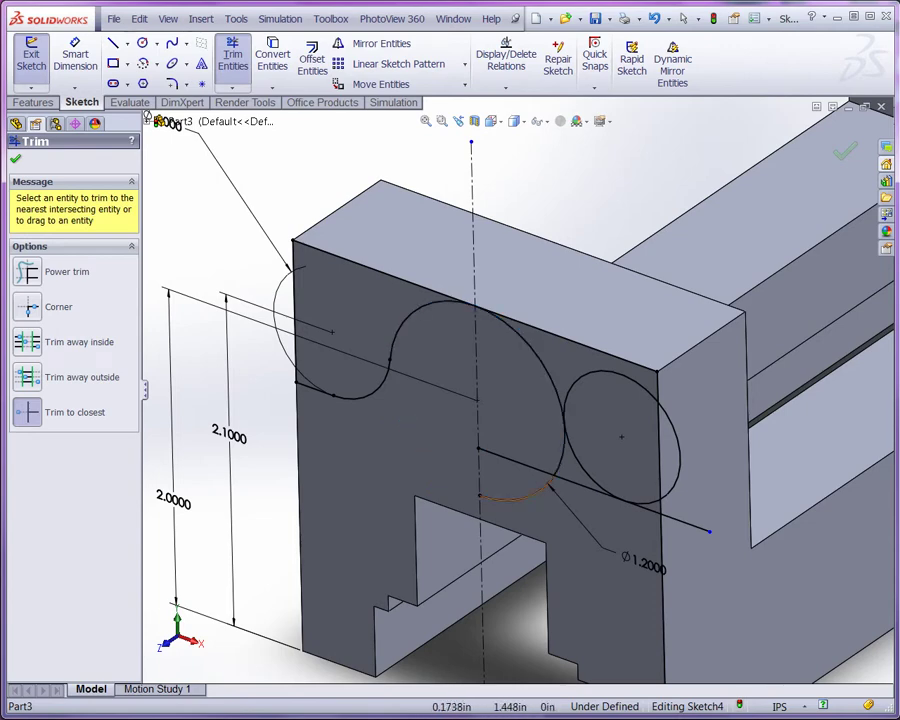
pyautogui.click(550, 478)
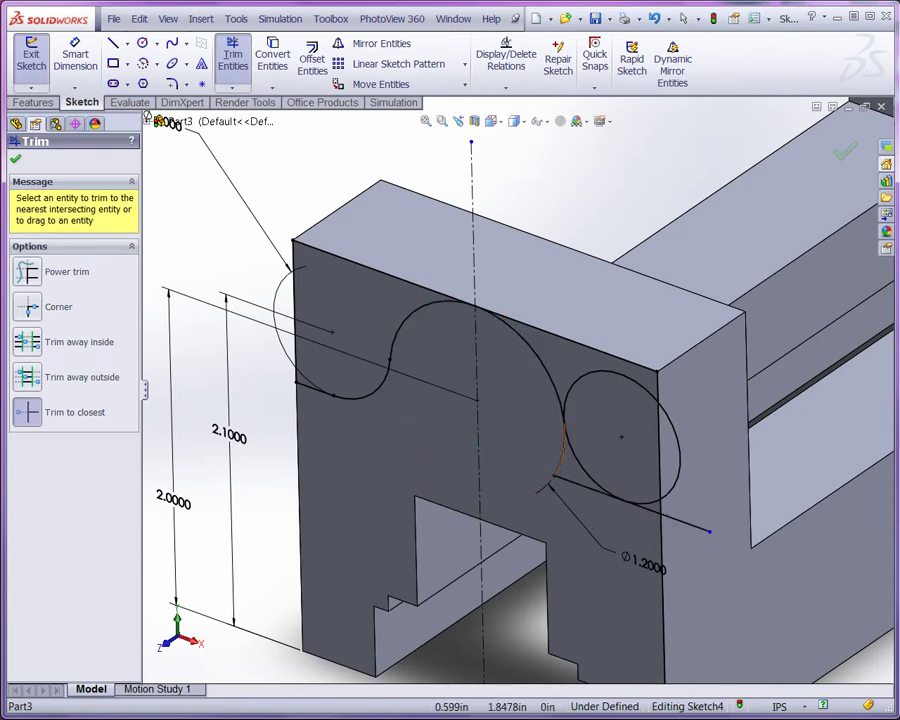
pyautogui.click(551, 476)
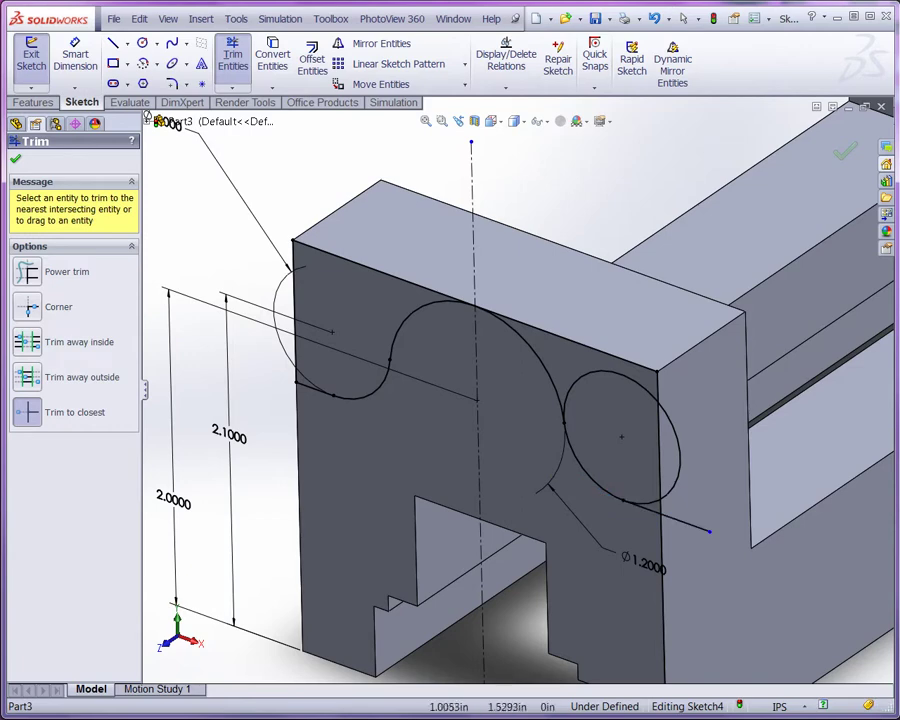
pyautogui.click(684, 521)
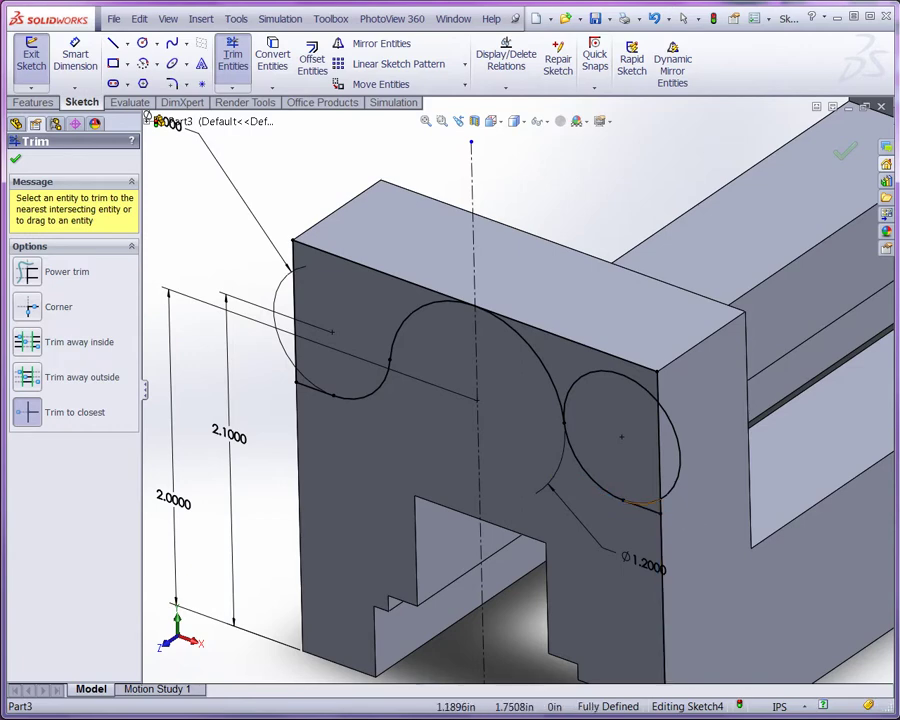
pyautogui.click(668, 491)
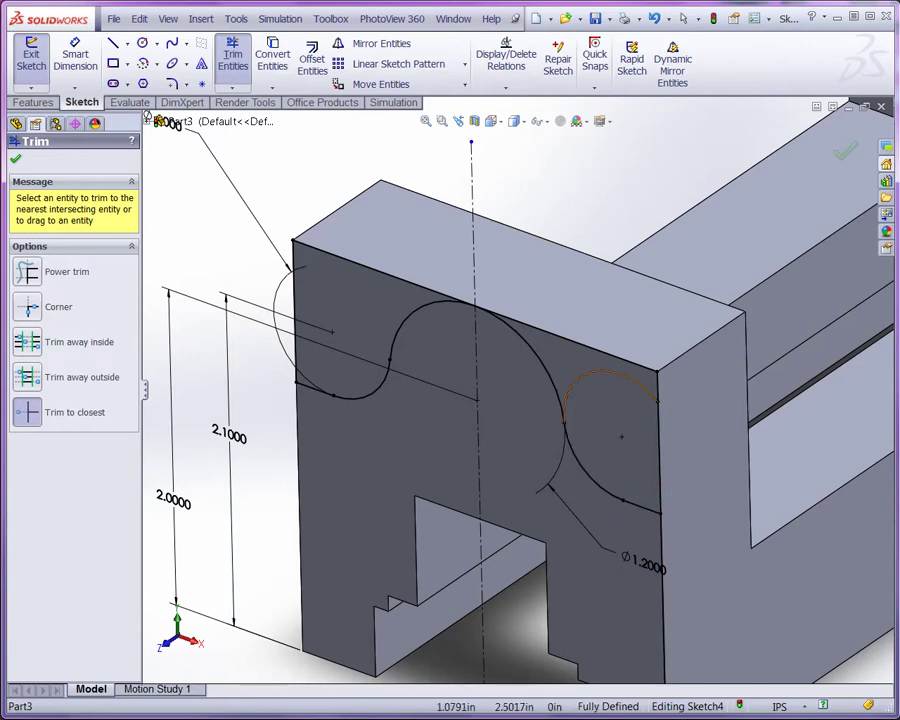
pyautogui.click(631, 377)
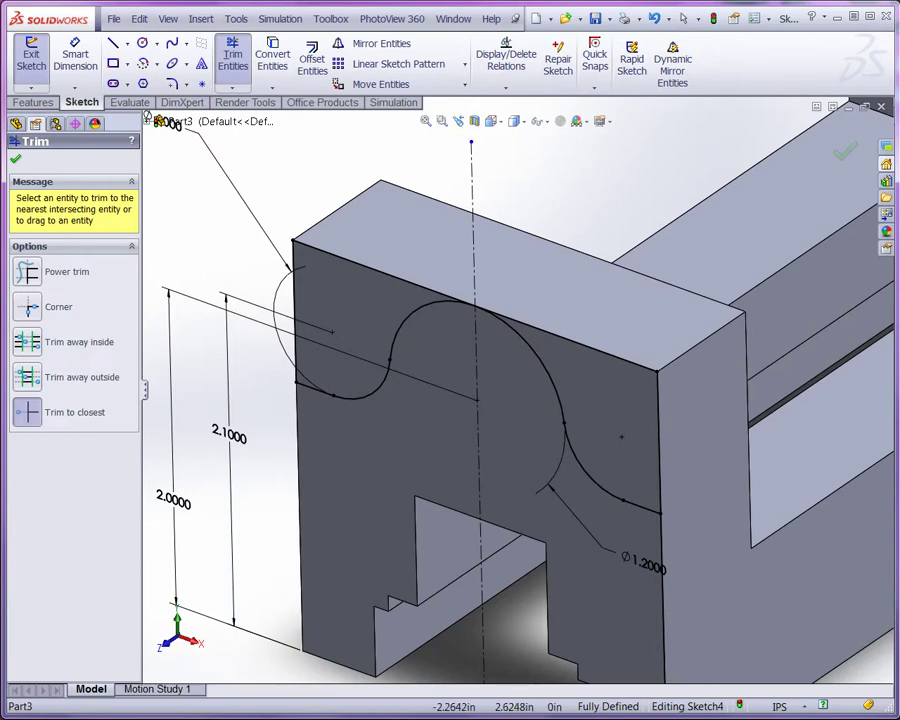
pyautogui.click(15, 158)
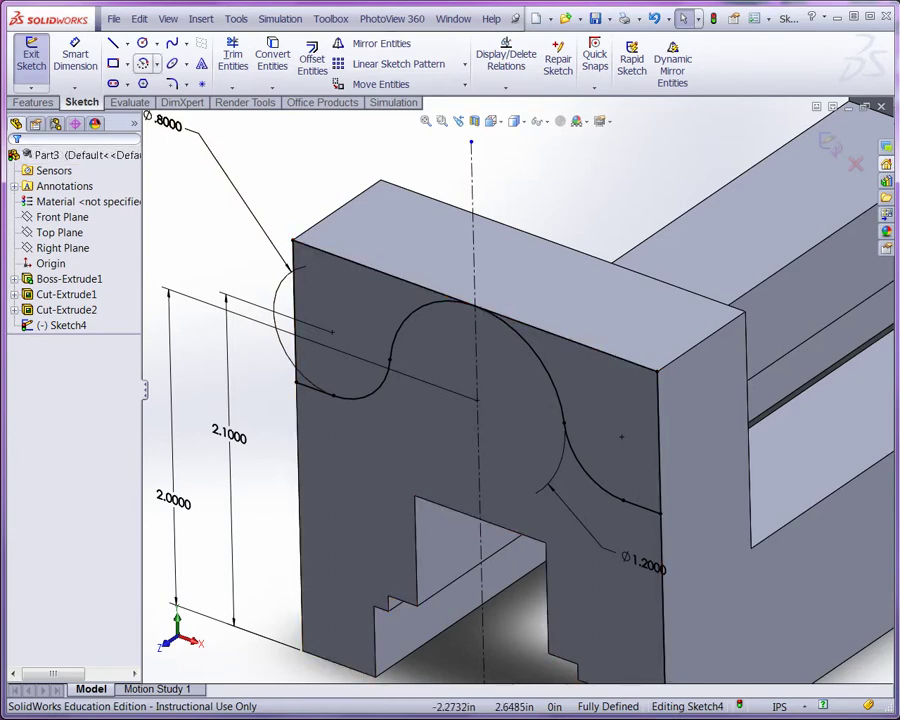
pyautogui.click(233, 58)
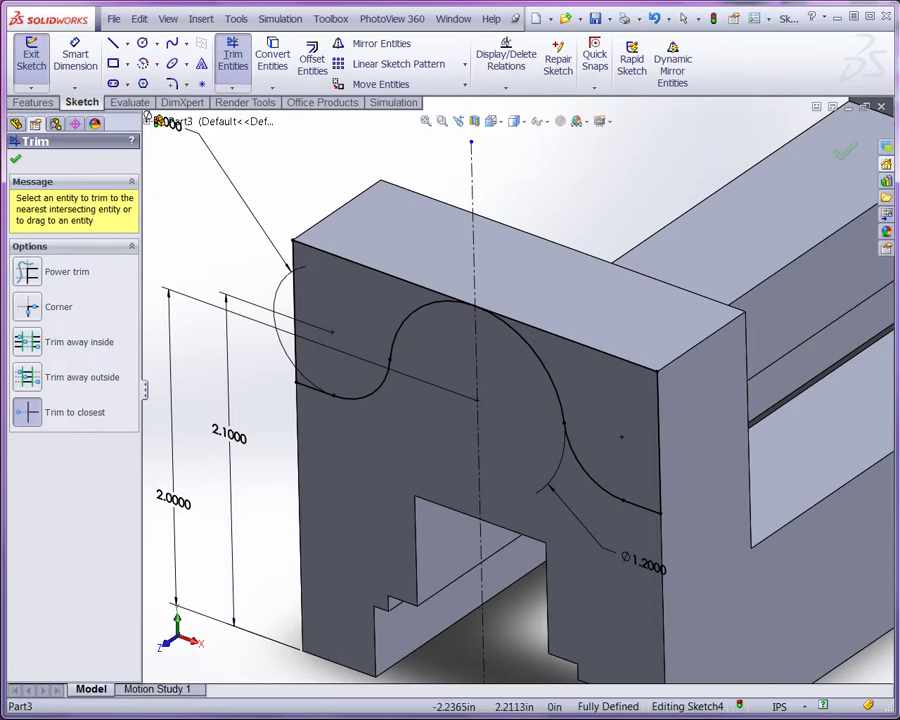
pyautogui.press('Escape')
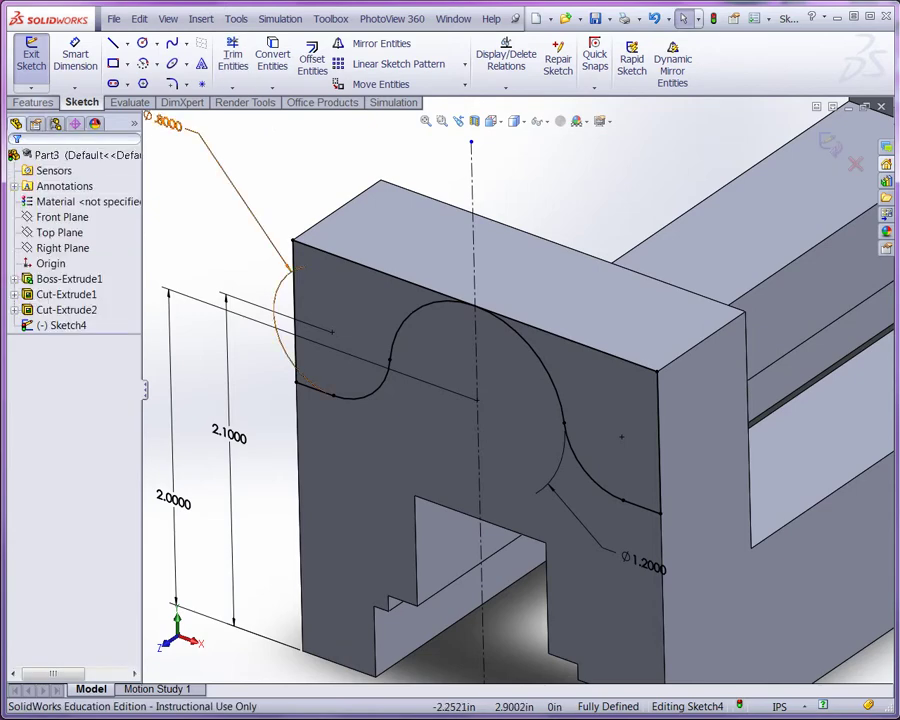
# Start an extruded cut and select the two upper corner regions outside the curved profile as its contours.
pyautogui.click(255, 58)
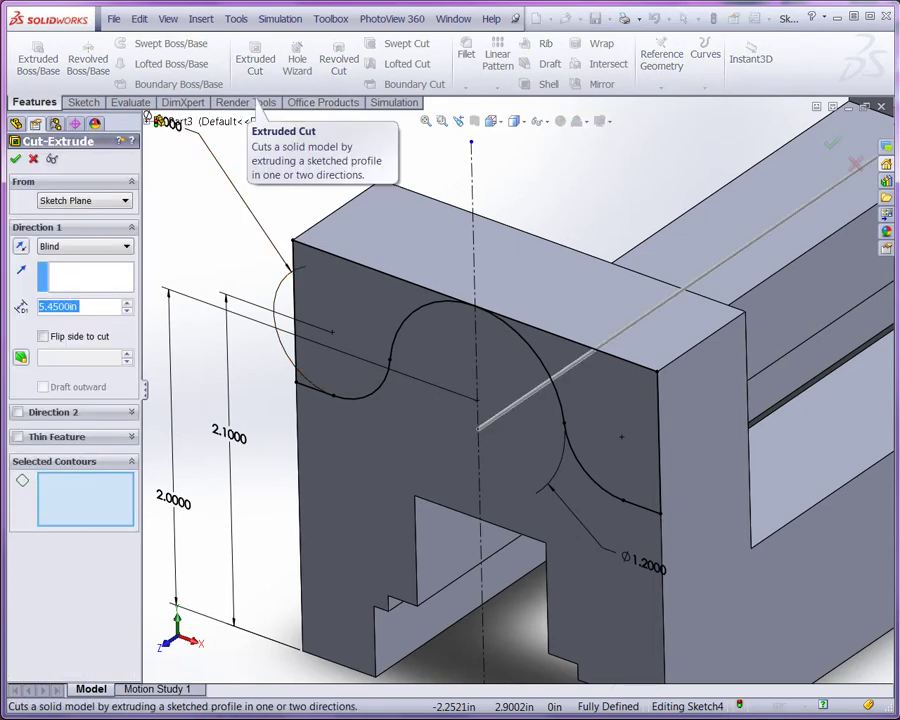
pyautogui.click(621, 436)
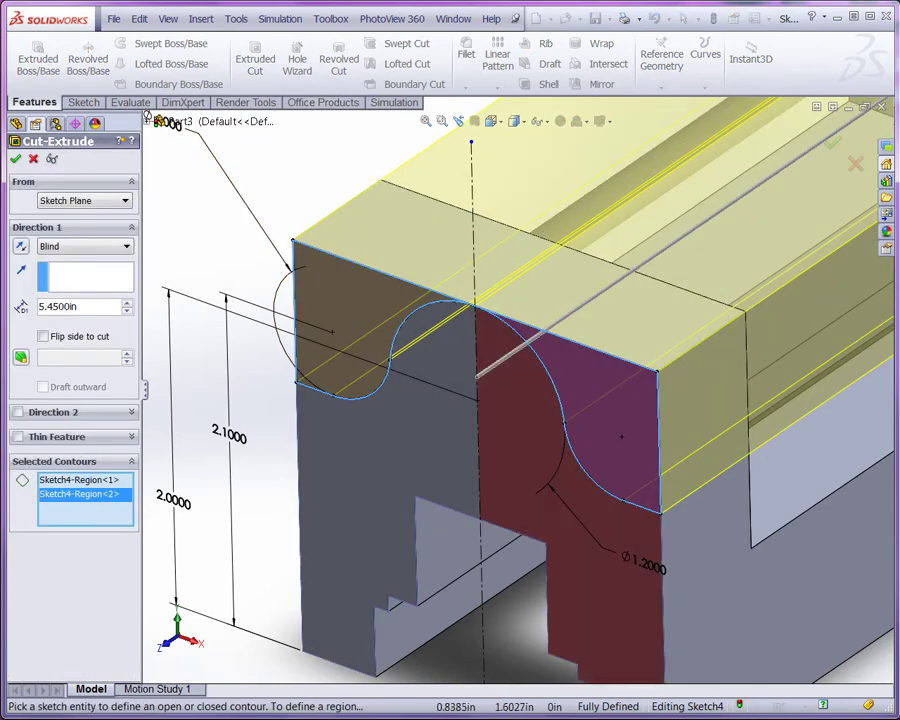
pyautogui.moveTo(621, 436); pyautogui.dragTo(267, 449, button='middle')
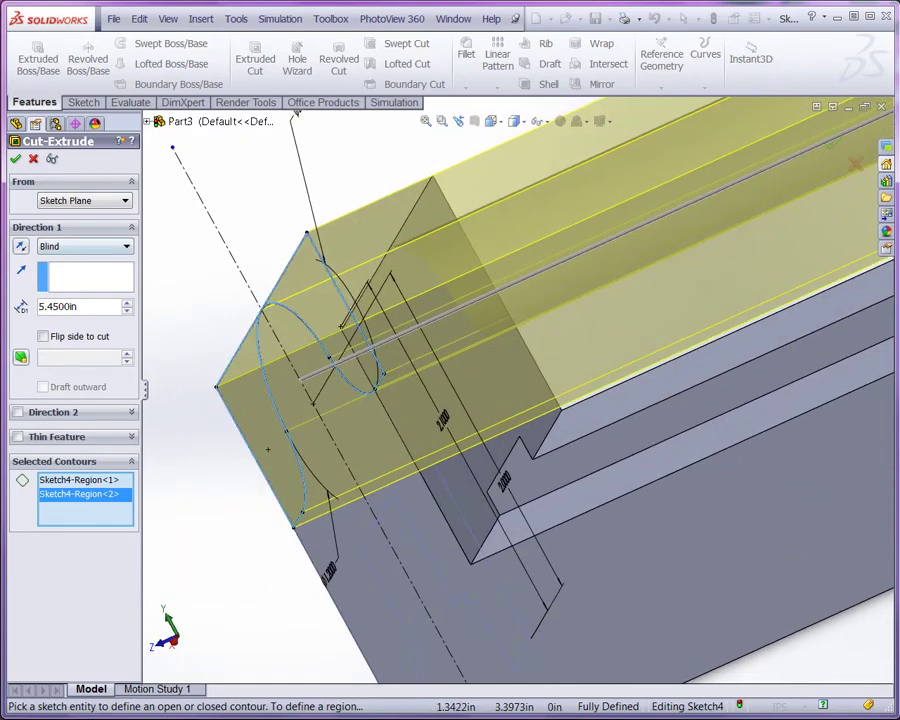
# Set the cut's end condition to Up To Surface, choose the front end block's inner face, and finish the cut.
pyautogui.click(85, 246)
pyautogui.click(68, 311)
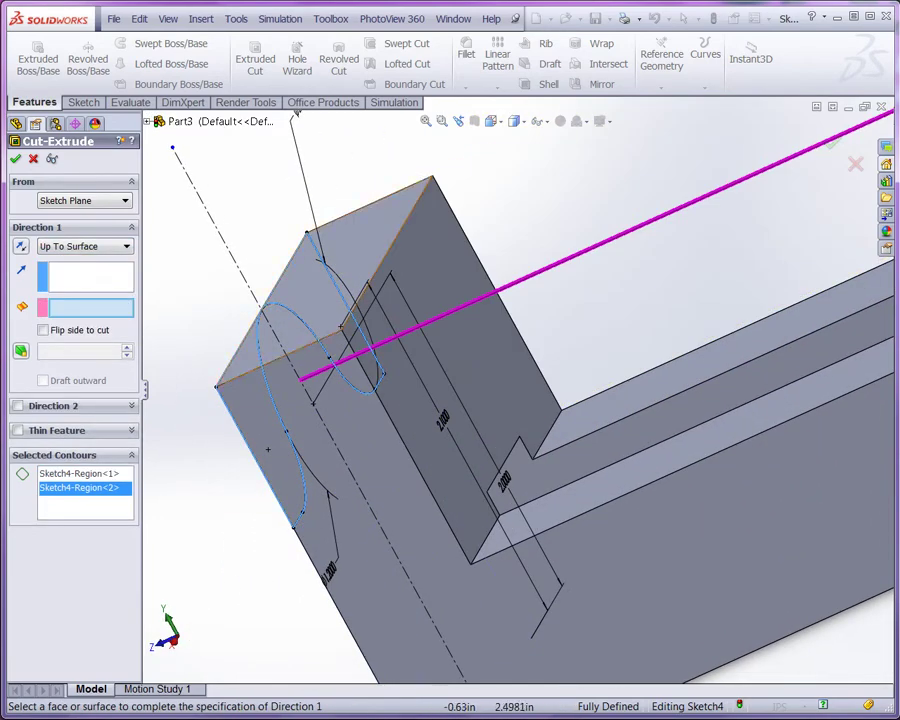
pyautogui.click(440, 257)
pyautogui.moveTo(418, 547); pyautogui.dragTo(543, 478, button='middle')
pyautogui.scroll(2, 546, 474)
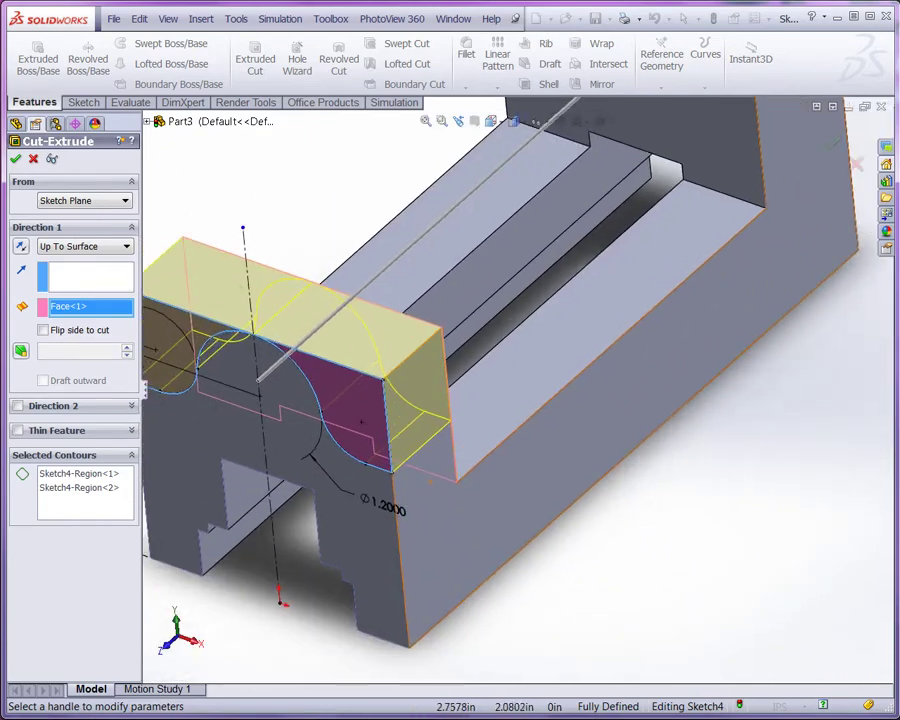
pyautogui.scroll(4, 521, 400)
pyautogui.scroll(-3, 237, 343)
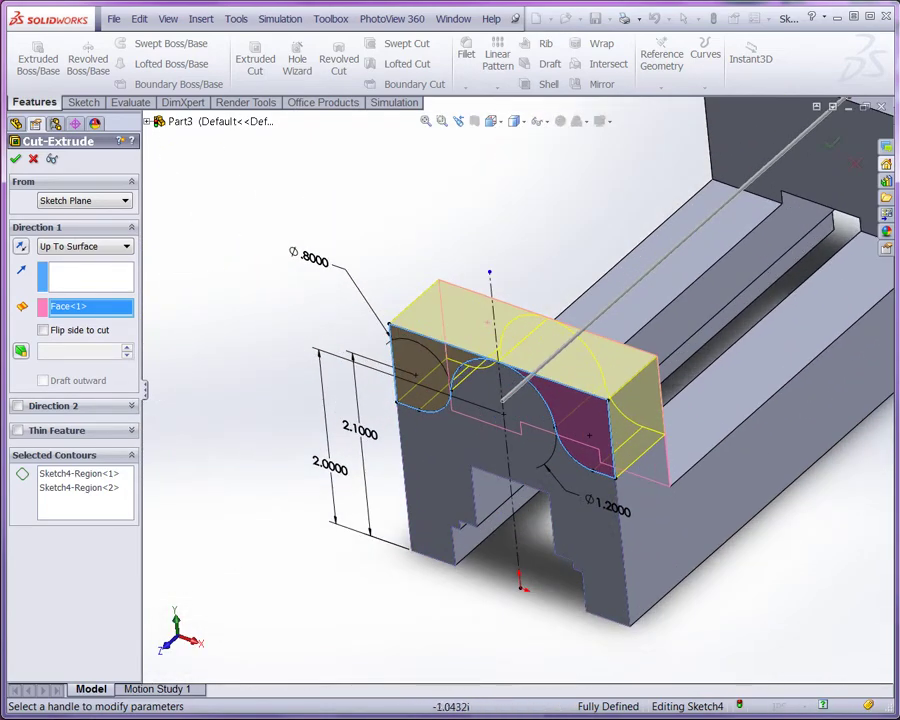
pyautogui.click(491, 121)
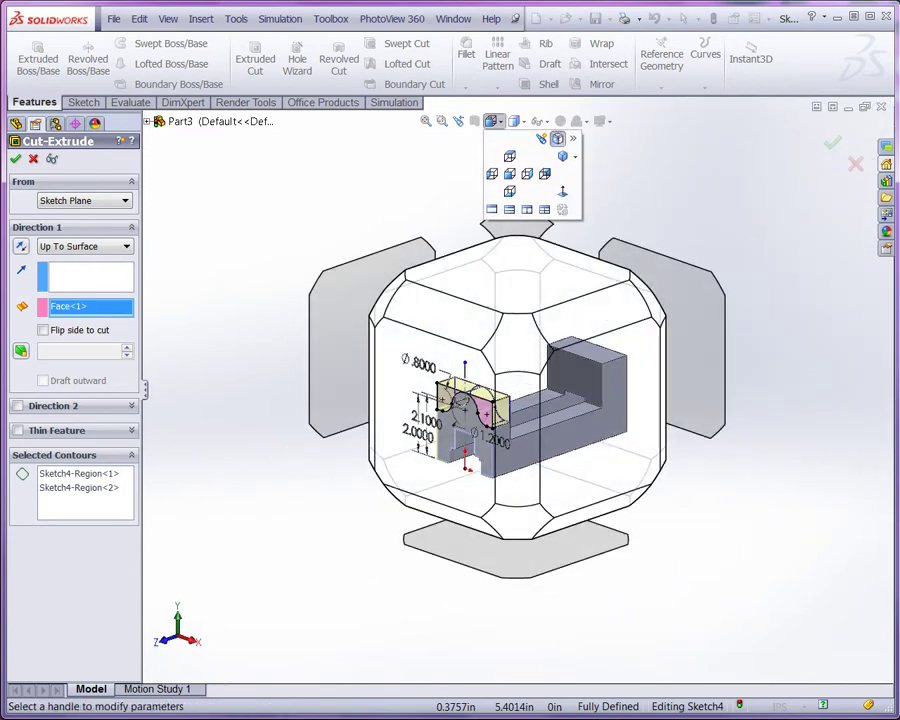
pyautogui.click(563, 157)
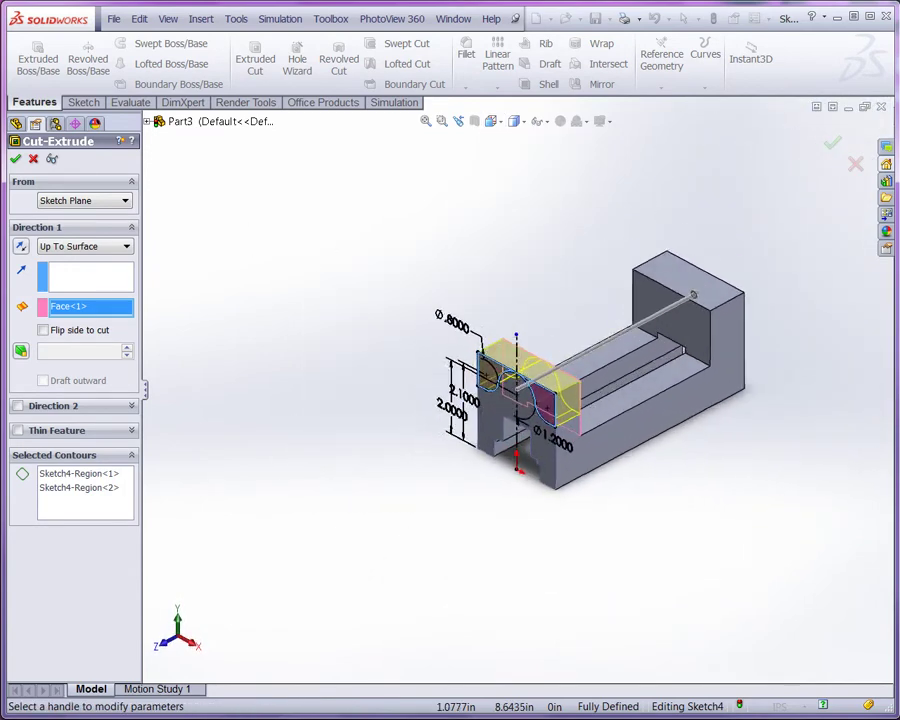
pyautogui.scroll(-2, 636, 437)
pyautogui.scroll(3, 562, 378)
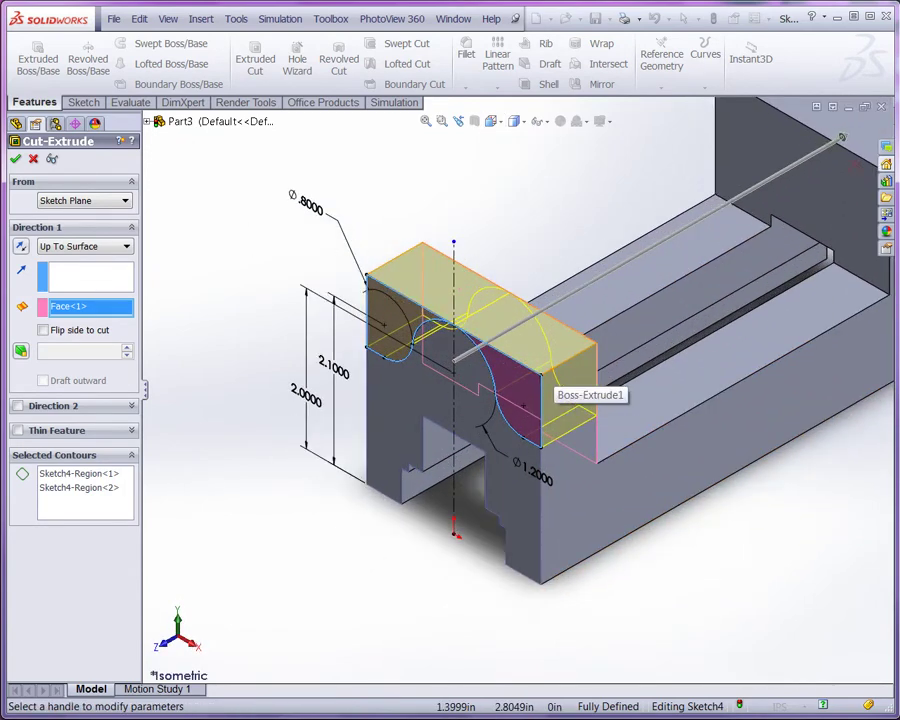
pyautogui.press('Return')
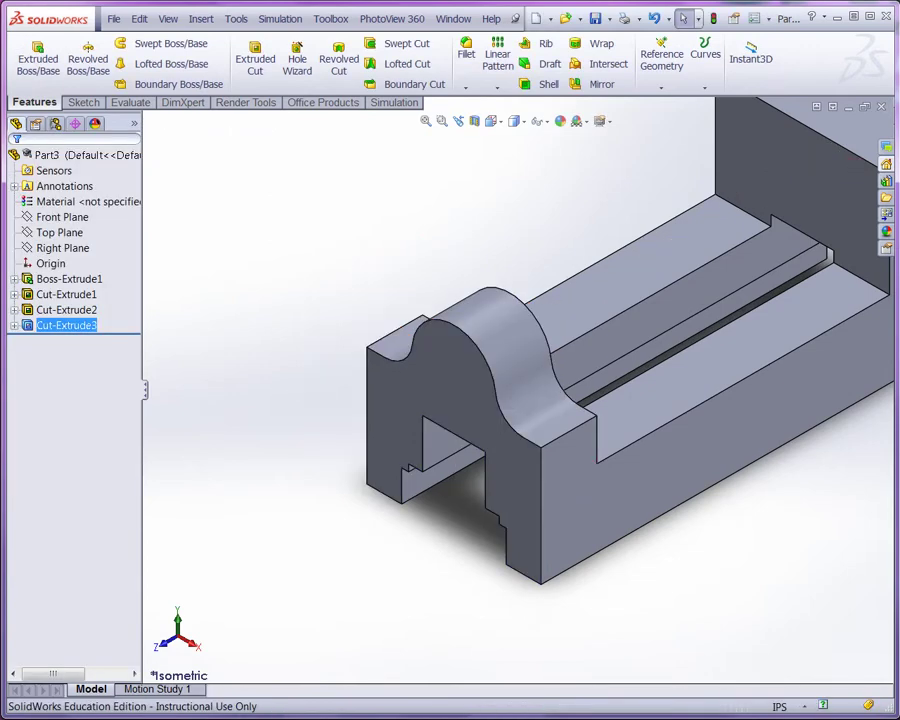
pyautogui.press('Escape')
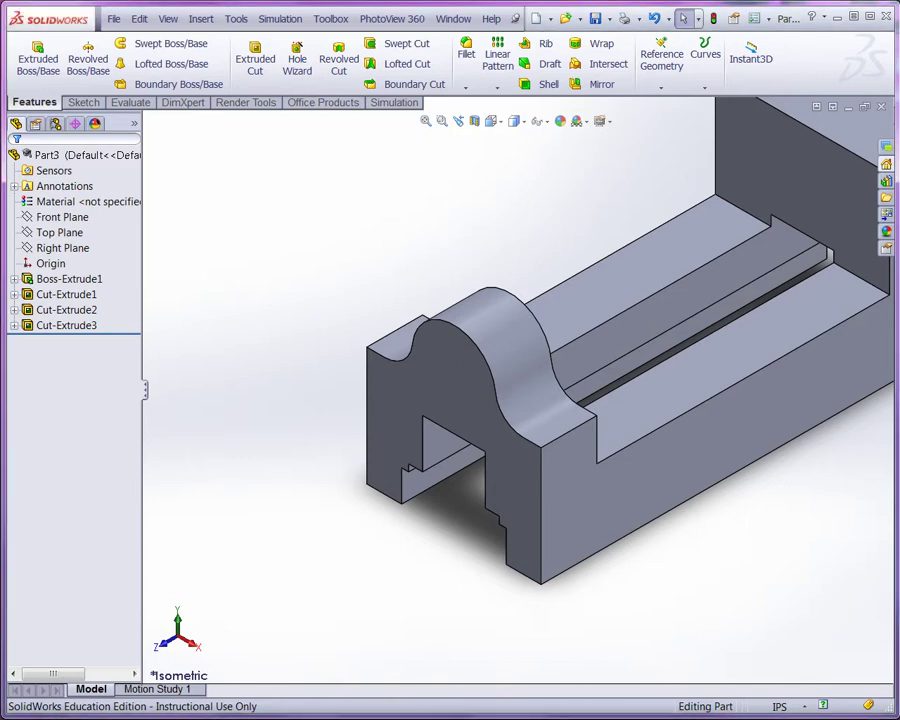
# Start a new sketch on the Right Plane and orient the view normal to it.
pyautogui.click(62, 248)
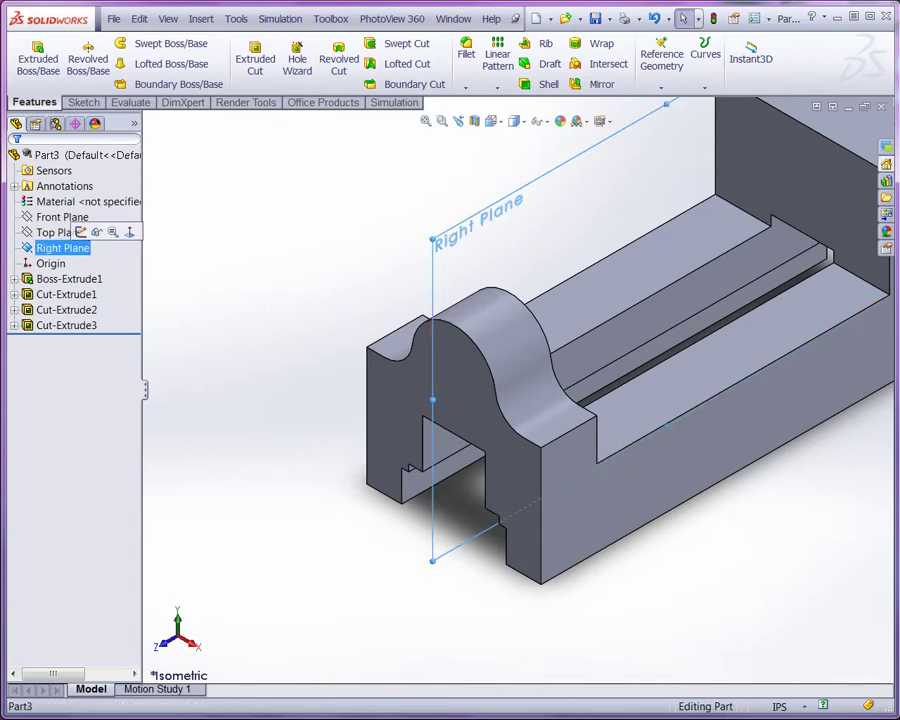
pyautogui.click(81, 232)
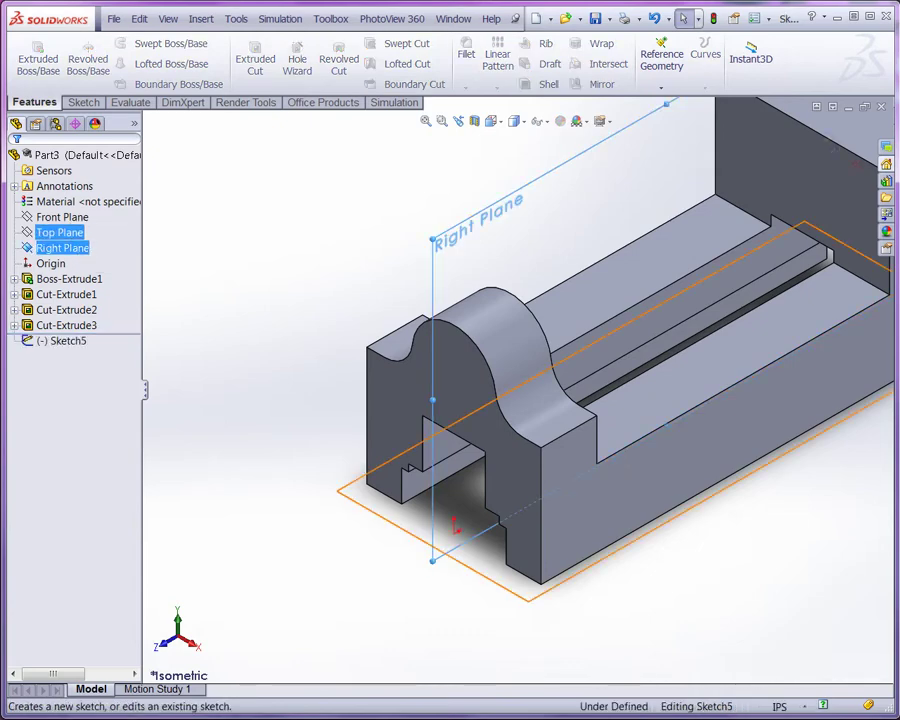
pyautogui.click(491, 121)
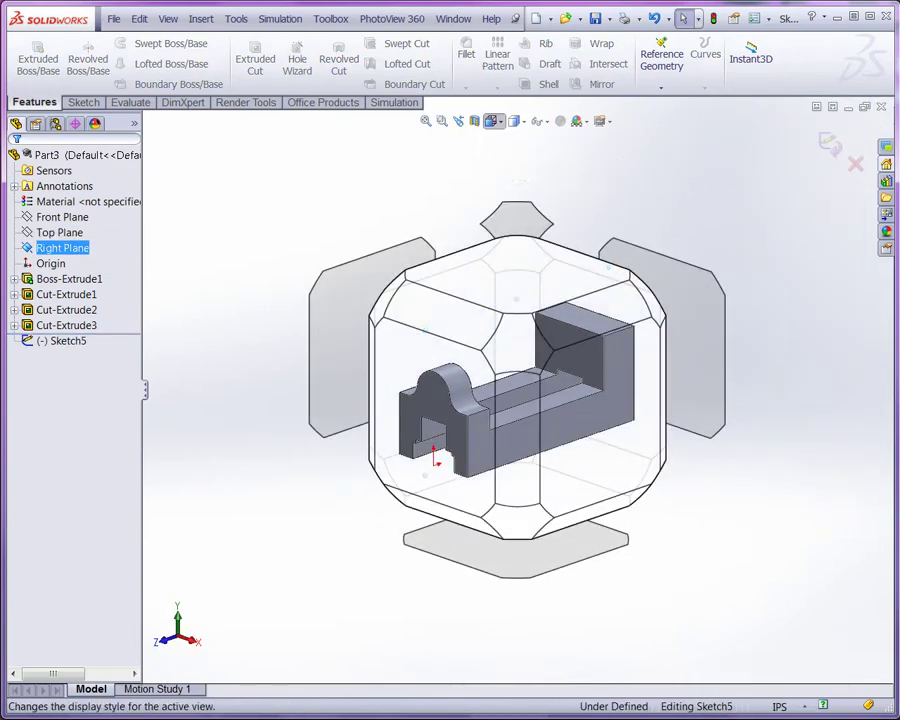
pyautogui.moveTo(493, 121)
pyautogui.click(565, 193)
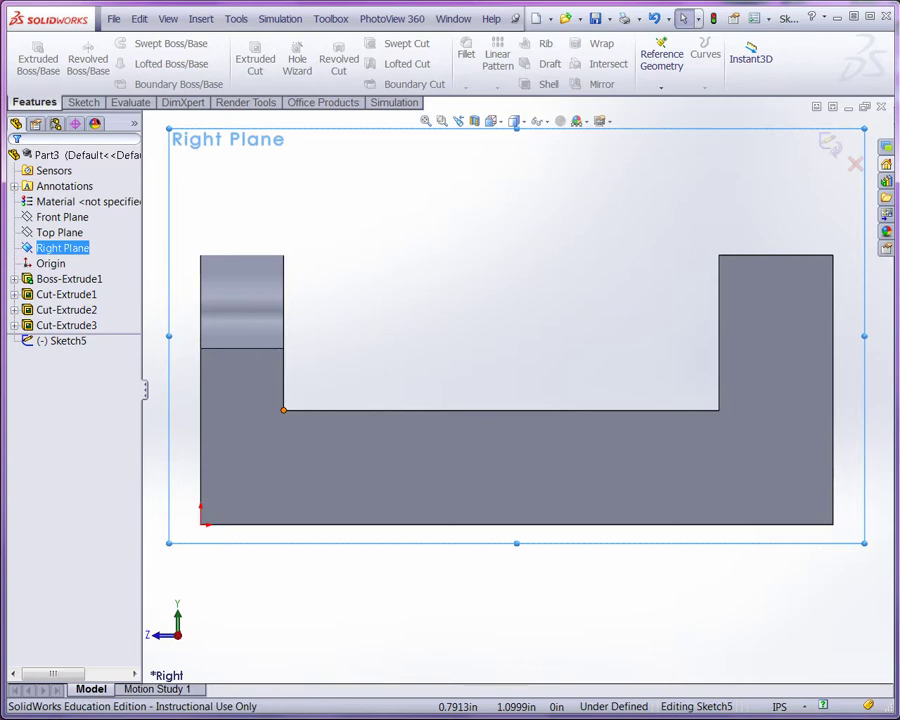
pyautogui.rightClick(359, 343)
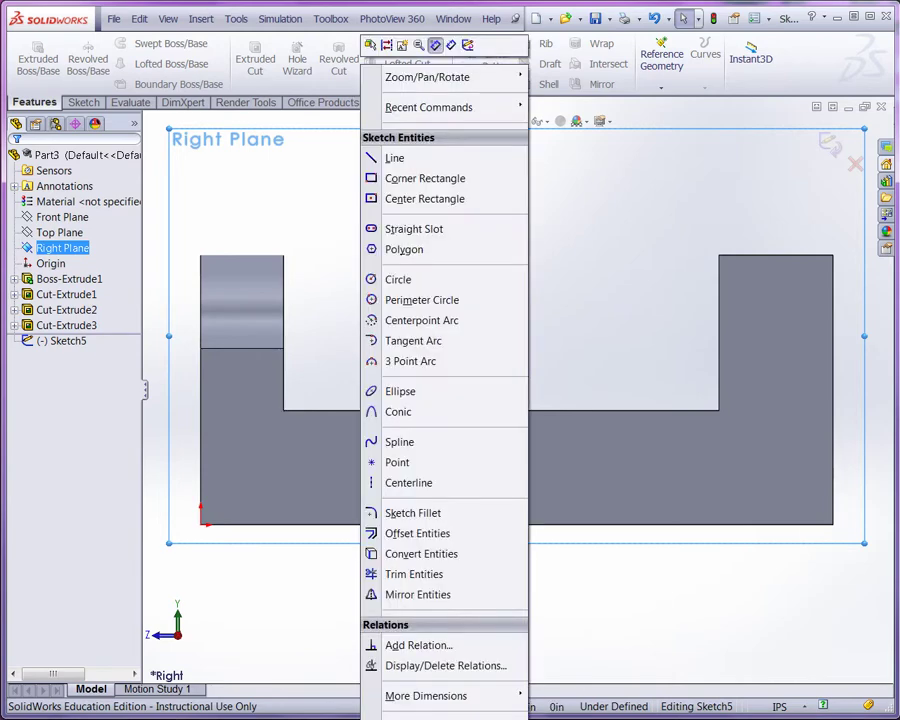
# Sketch two circles, about 0.41 in and 0.46 in in diameter, centred on the two inner bottom corners of the recess.
pyautogui.click(387, 280)
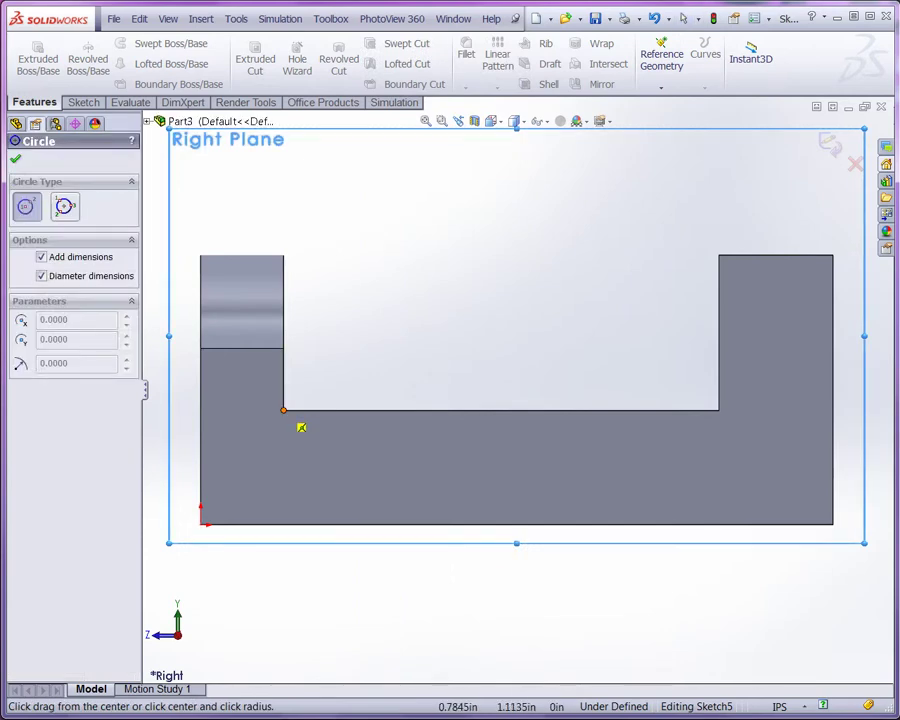
pyautogui.click(283, 409)
pyautogui.click(302, 403)
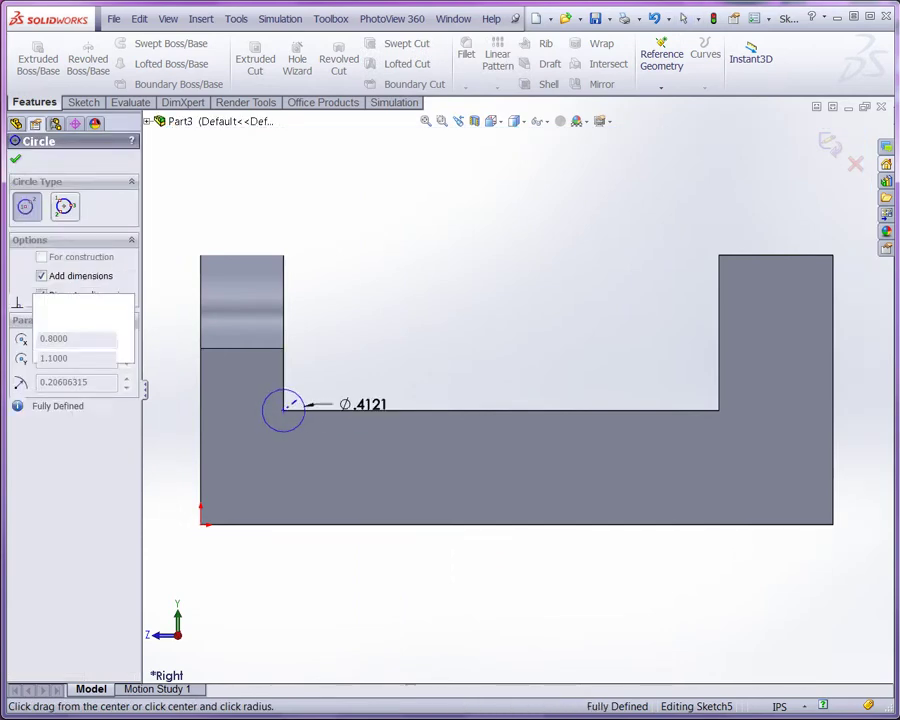
pyautogui.click(718, 410)
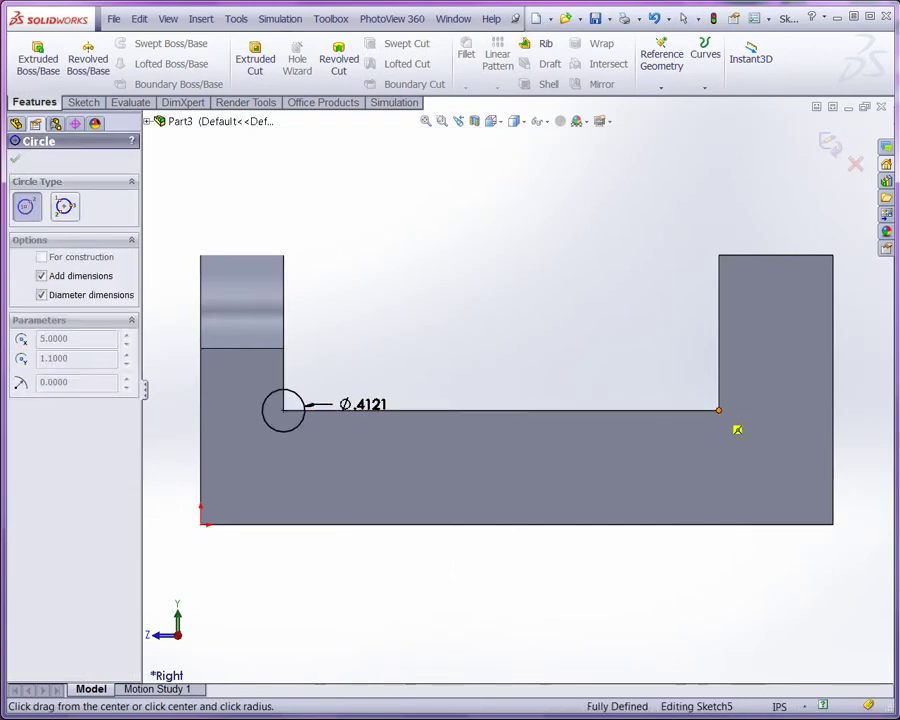
pyautogui.click(708, 402)
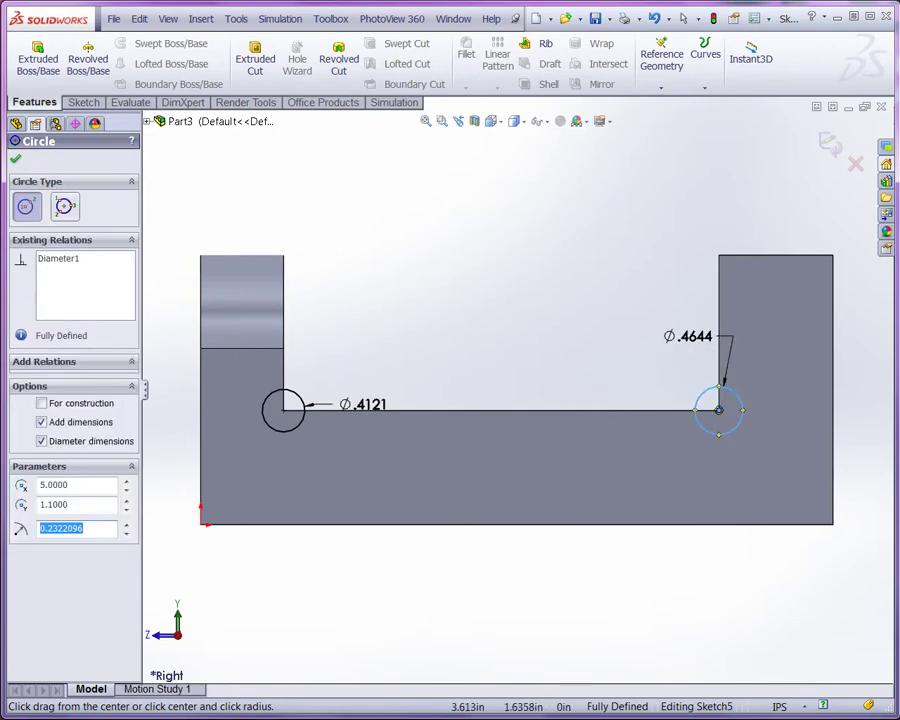
pyautogui.click(683, 18)
# Delete the diameter dimension of the circle at the taller block's corner and make both circles equal.
pyautogui.click(690, 336)
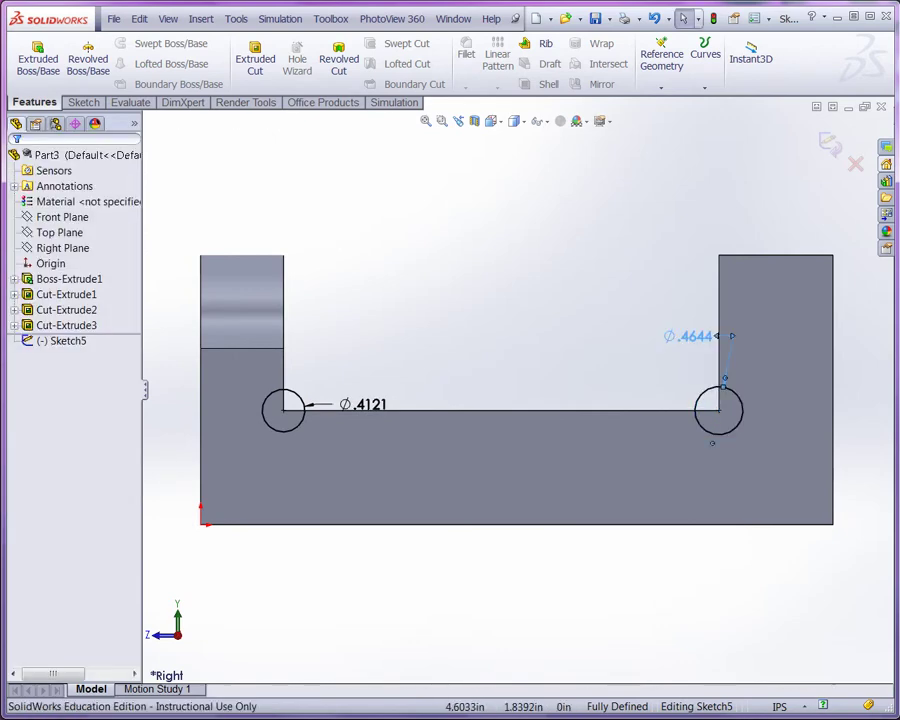
pyautogui.press('Delete')
pyautogui.click(699, 402)
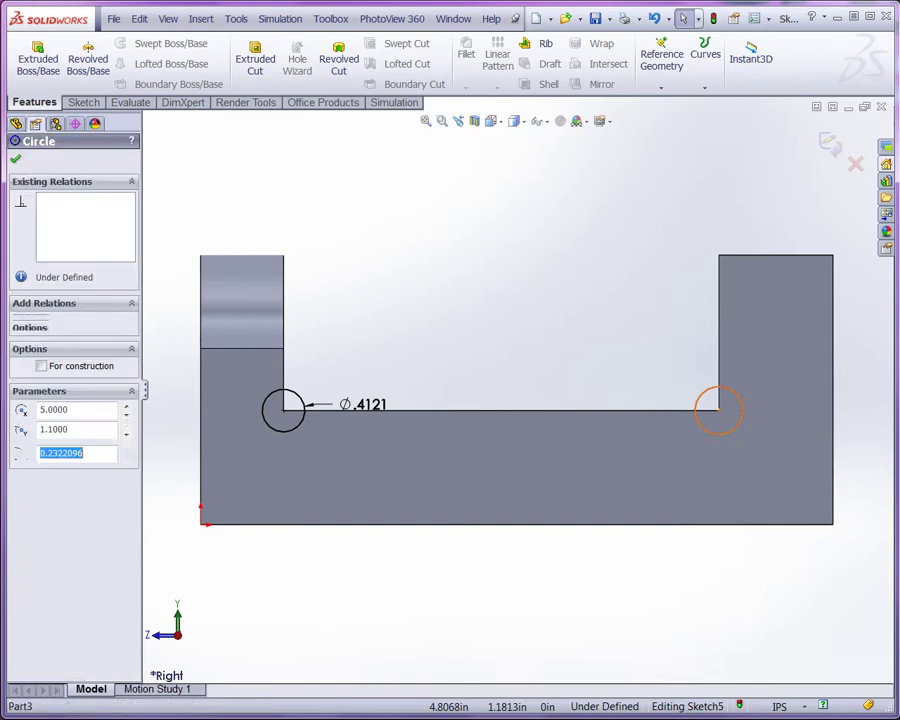
pyautogui.keyDown('ctrl'); pyautogui.click(264, 405); pyautogui.keyUp('ctrl')
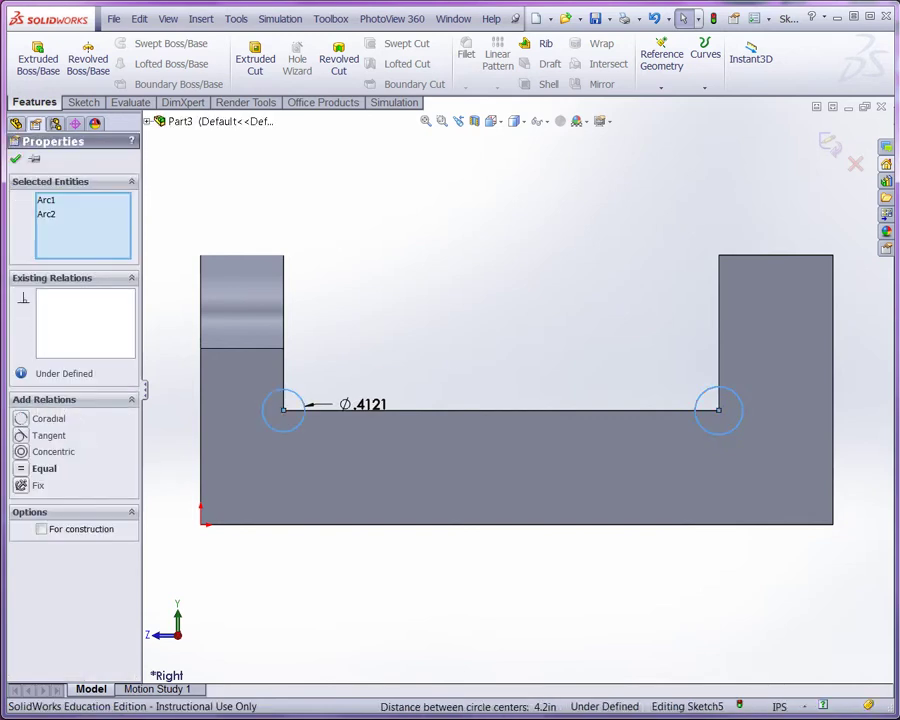
pyautogui.click(22, 468)
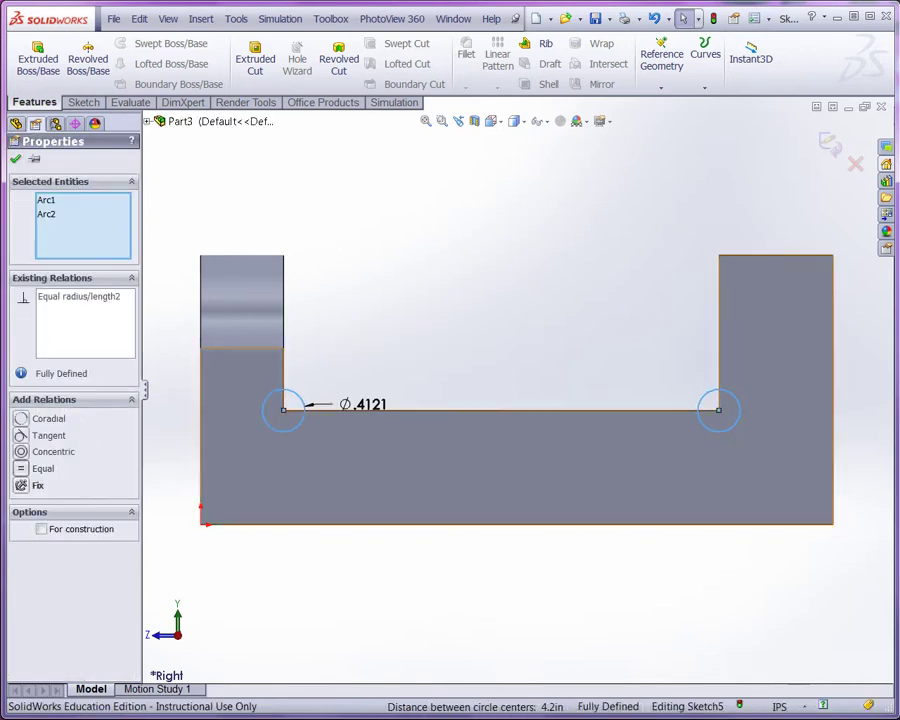
# Reposition the remaining circle's diameter dimension away from the geometry and set it to 0.0620 in.
pyautogui.click(388, 388)
pyautogui.moveTo(362, 401); pyautogui.dragTo(388, 344)
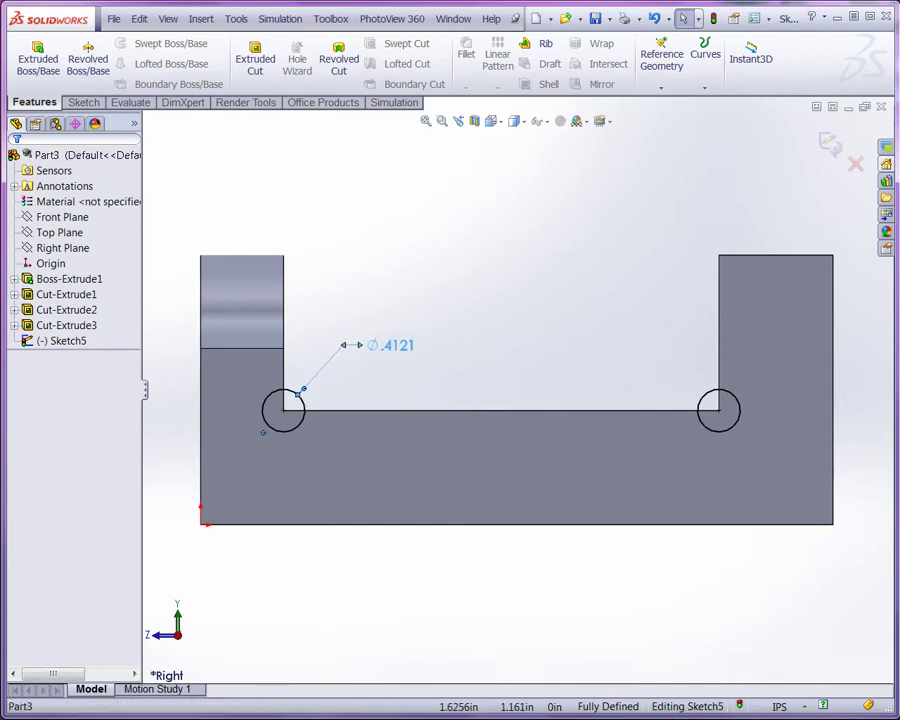
pyautogui.doubleClick(388, 344)
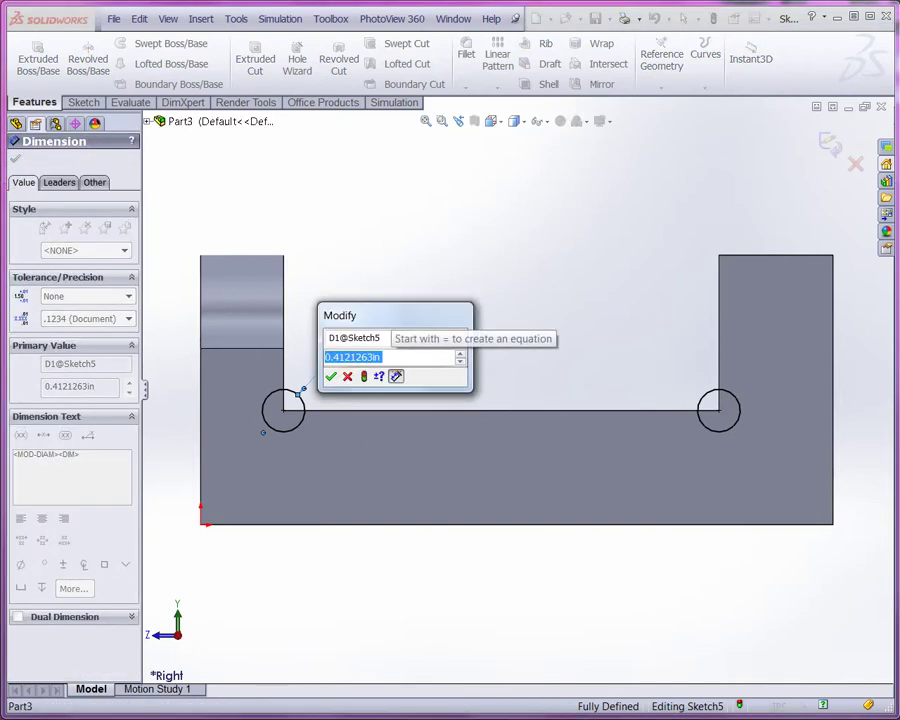
pyautogui.write('.0620')
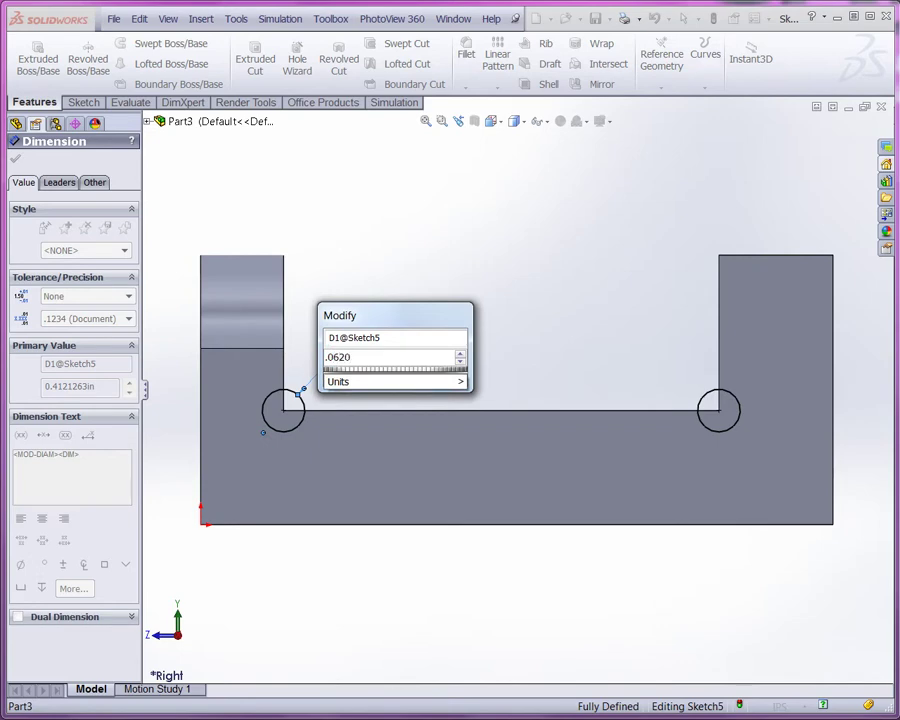
pyautogui.press('Return')
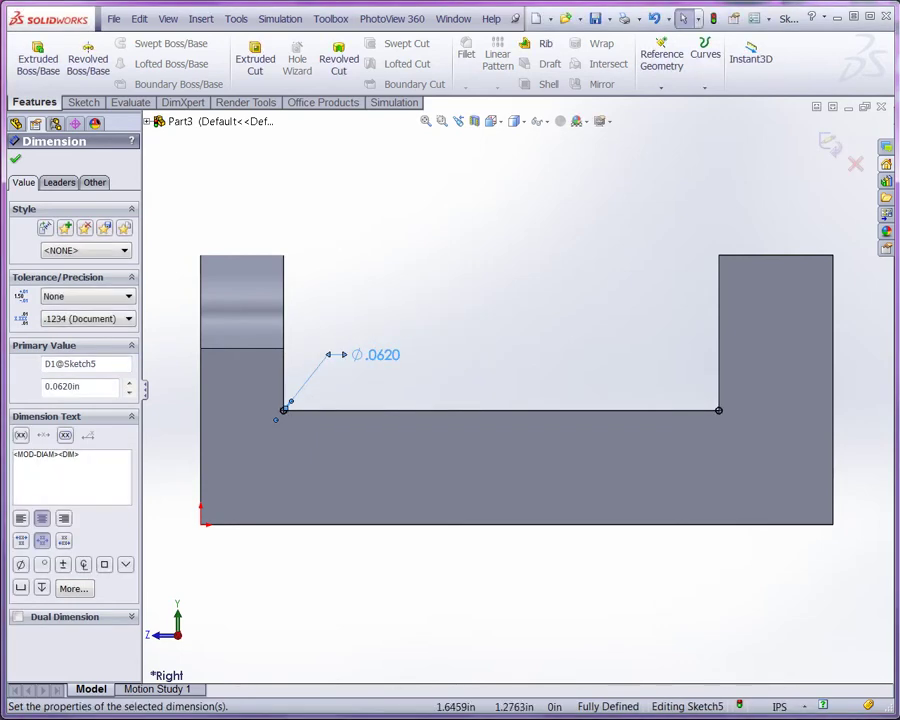
pyautogui.press('Escape')
# Cut-extrude the two small circles with a Mid Plane end condition and a depth of 5.45 in.
pyautogui.hotkey('ctrl', '7')
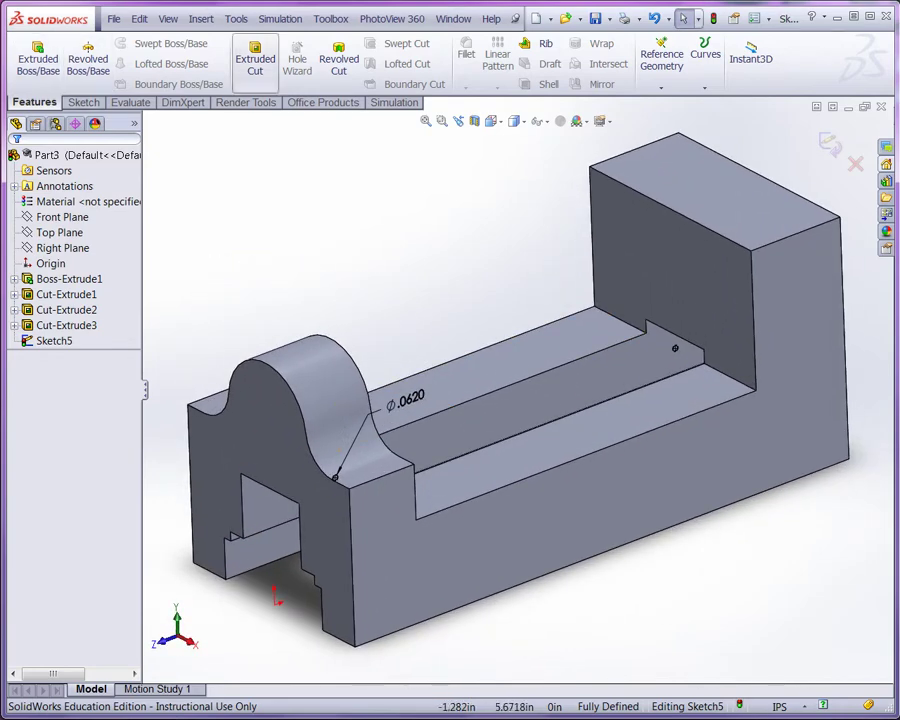
pyautogui.click(255, 58)
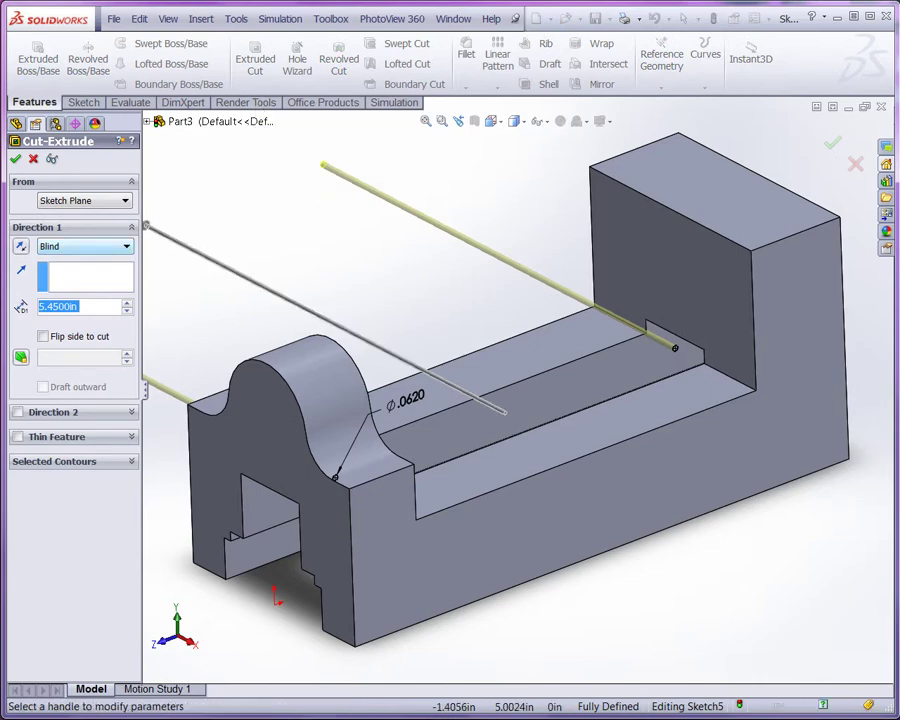
pyautogui.click(86, 246)
pyautogui.click(68, 339)
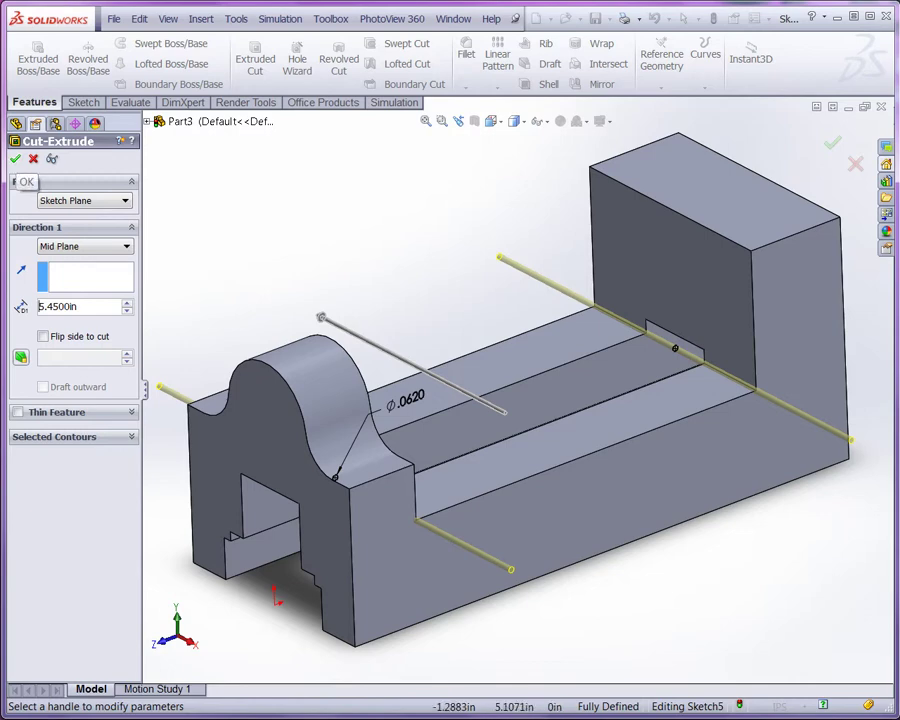
pyautogui.click(15, 159)
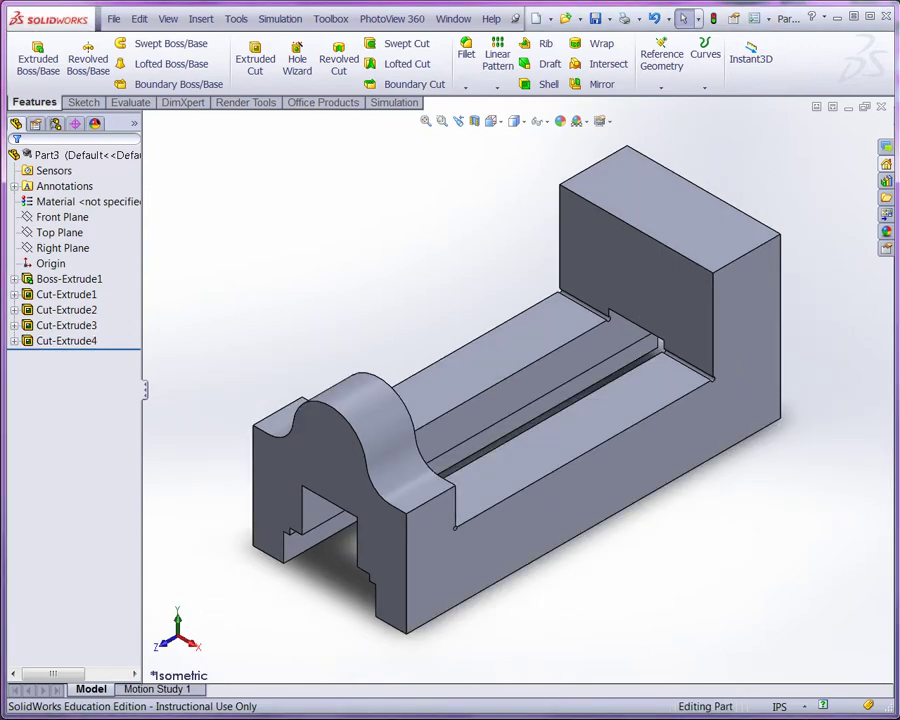
# Start a new sketch on the Right Plane and display the temporary axes.
pyautogui.click(60, 232)
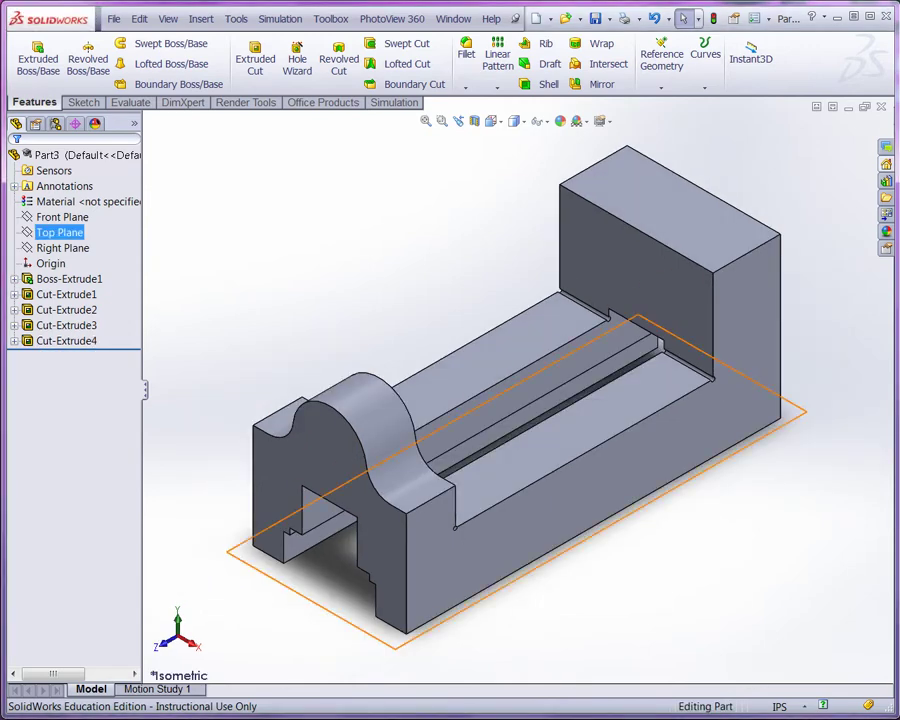
pyautogui.click(62, 248)
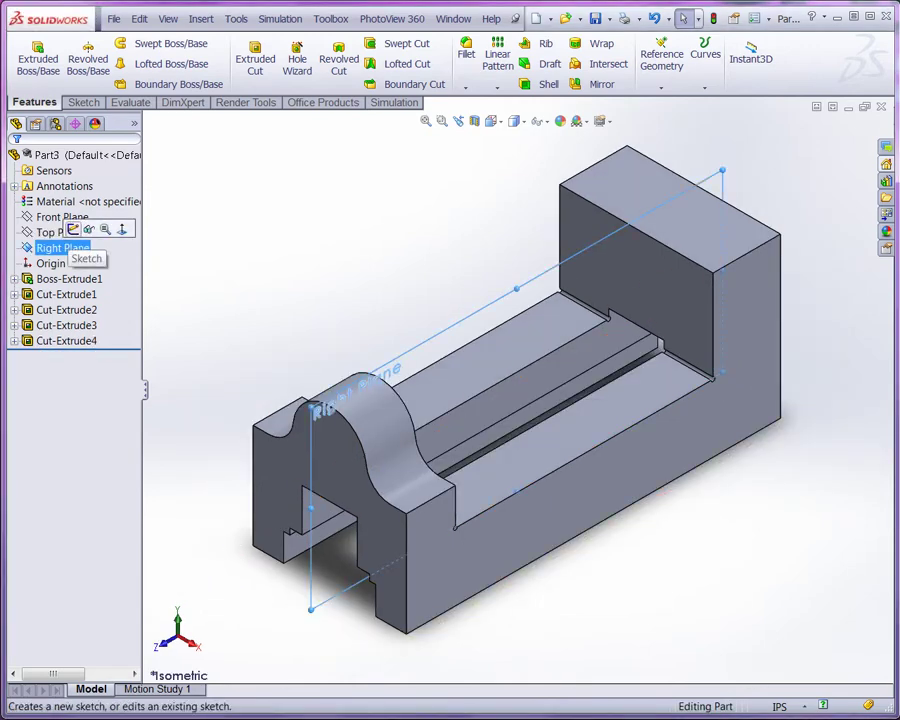
pyautogui.click(84, 229)
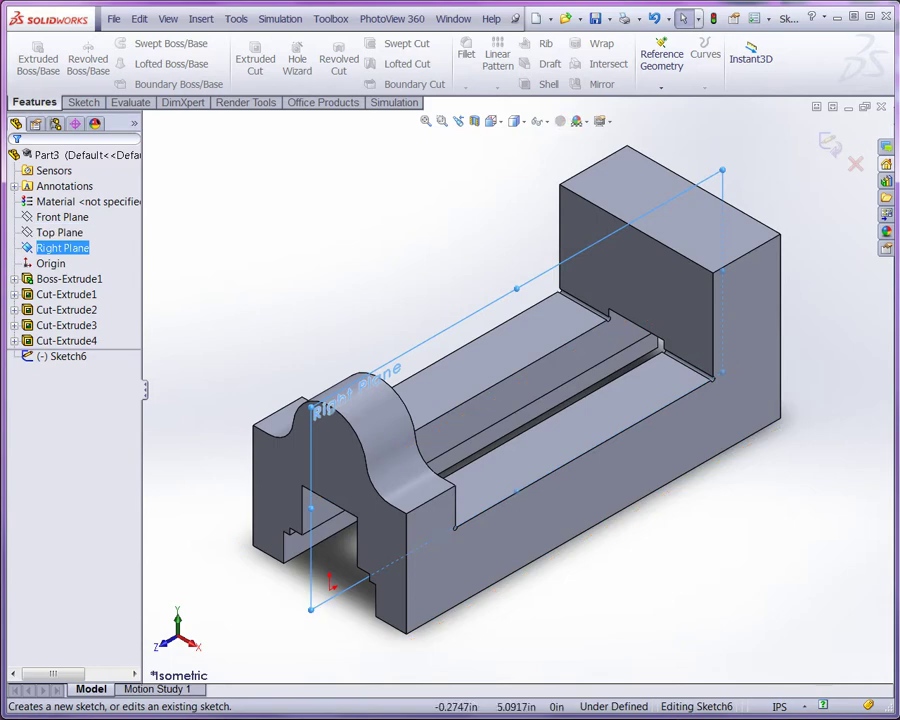
pyautogui.click(310, 243)
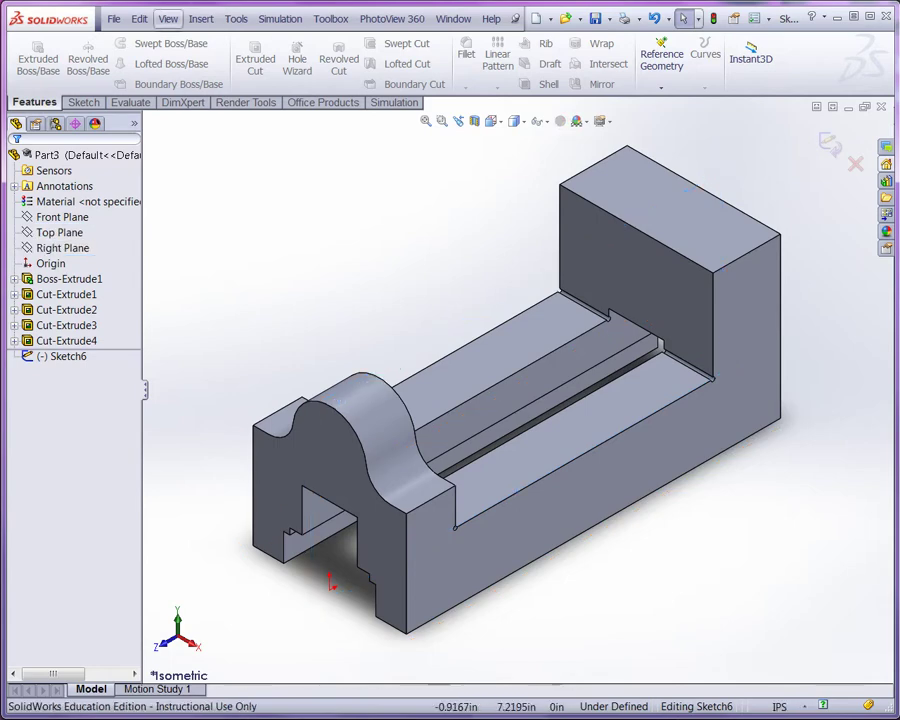
pyautogui.click(168, 18)
pyautogui.click(216, 162)
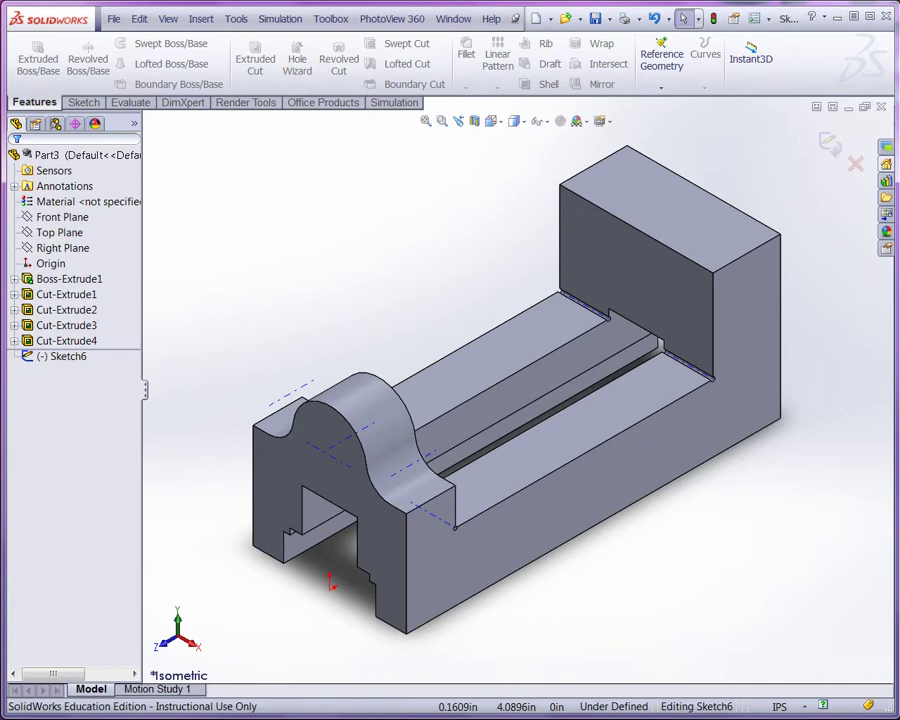
# Sketch a horizontal centerline about 1.19 in long on the rounded end's lower temporary axis, from its inner face out past its outer face.
pyautogui.click(493, 121)
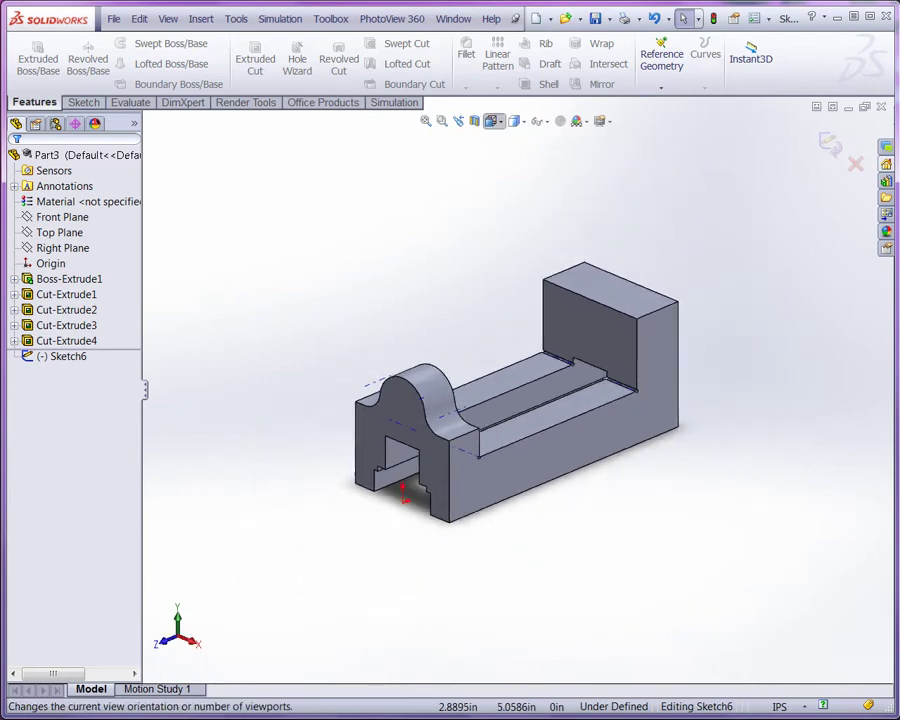
pyautogui.click(563, 191)
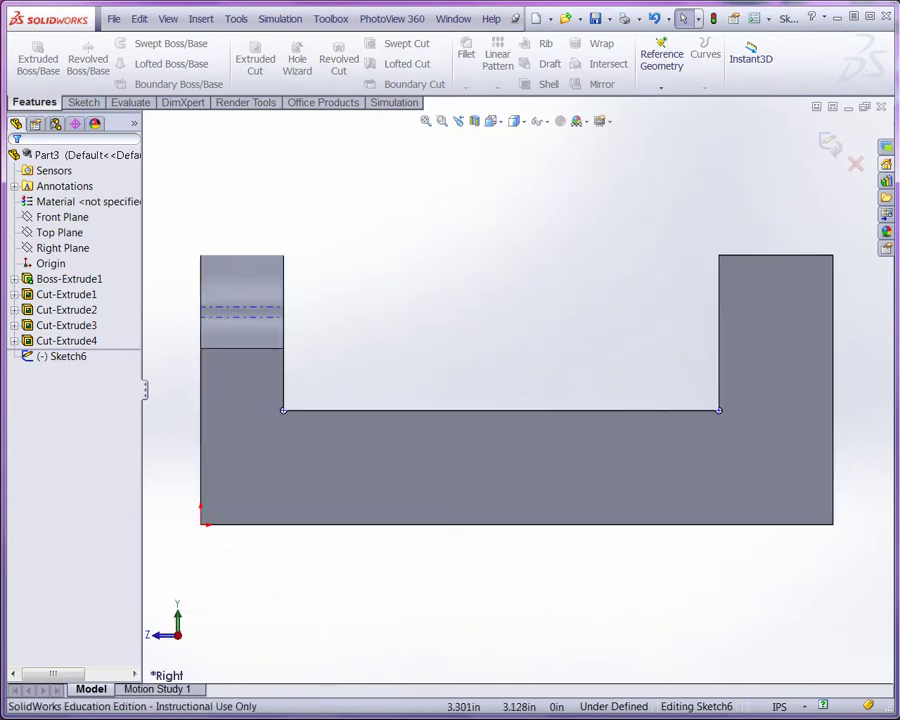
pyautogui.scroll(2, 166, 306)
pyautogui.scroll(-6, 166, 303)
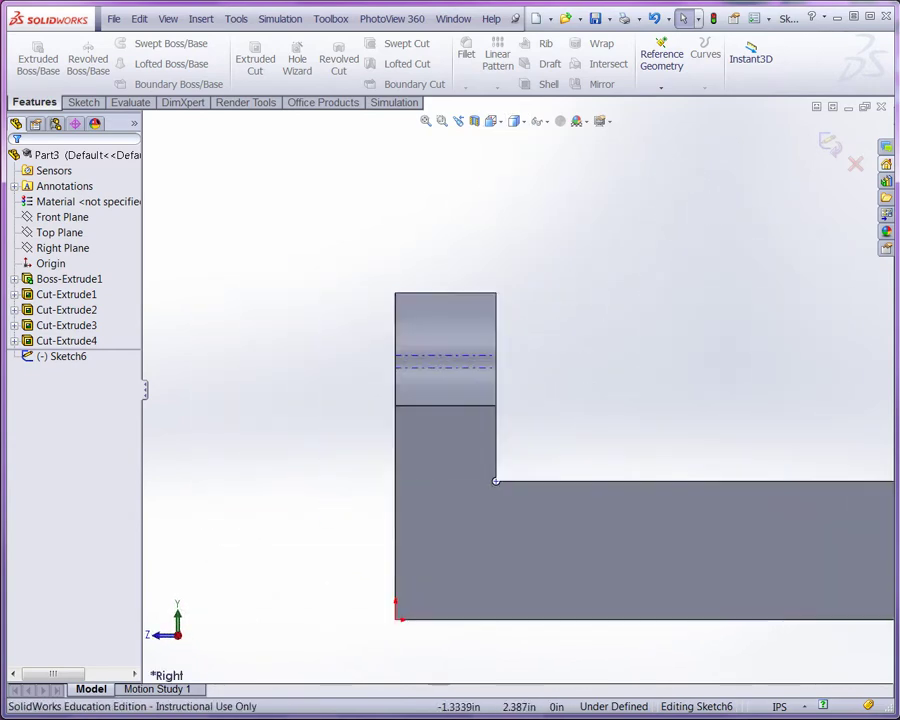
pyautogui.scroll(-1, 286, 327)
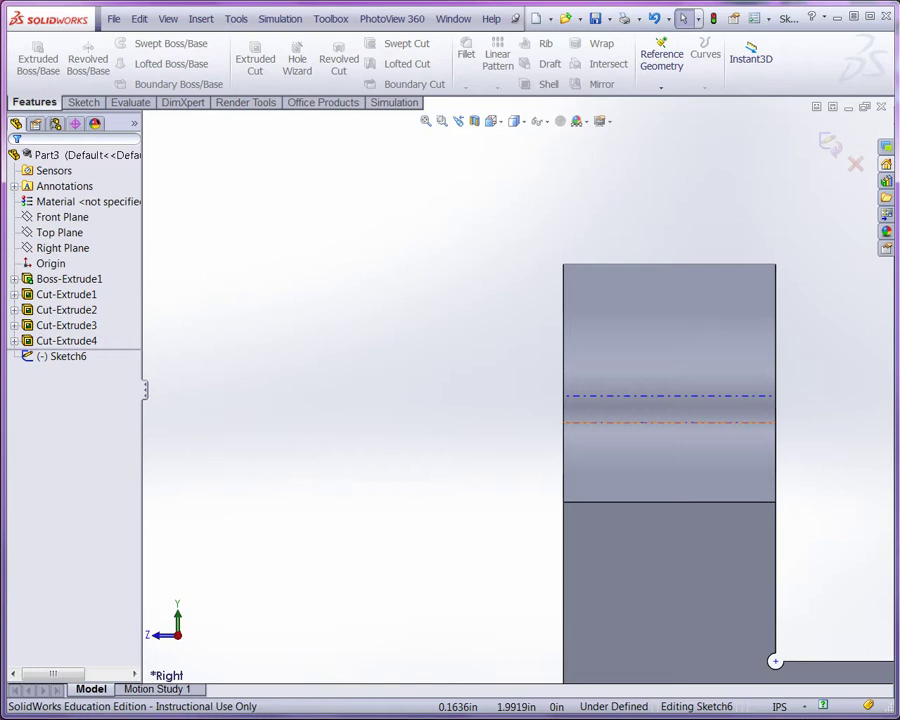
pyautogui.scroll(1, 515, 398)
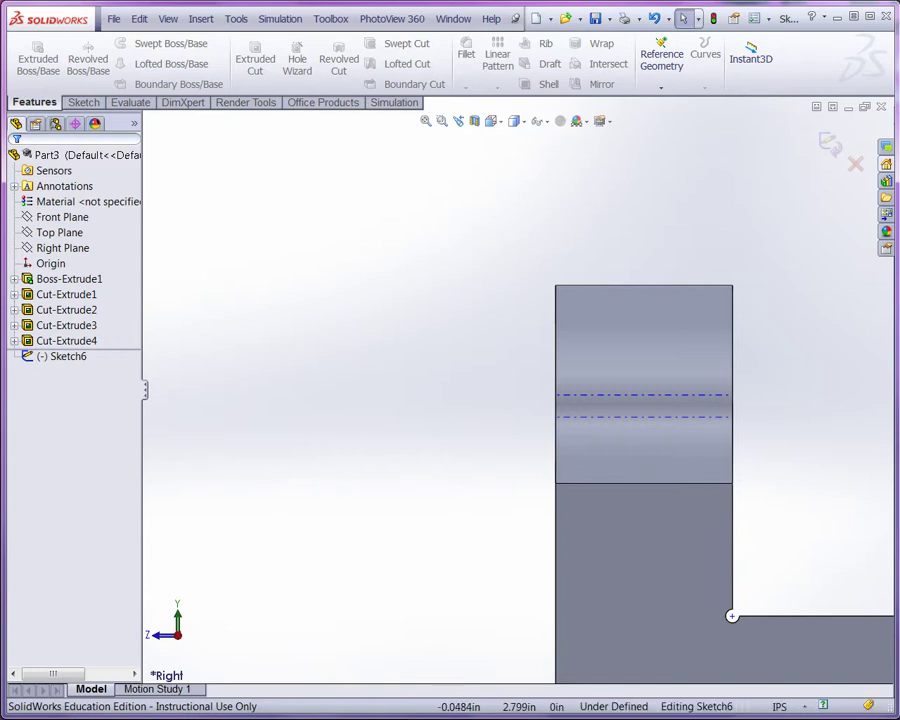
pyautogui.rightClick(358, 498)
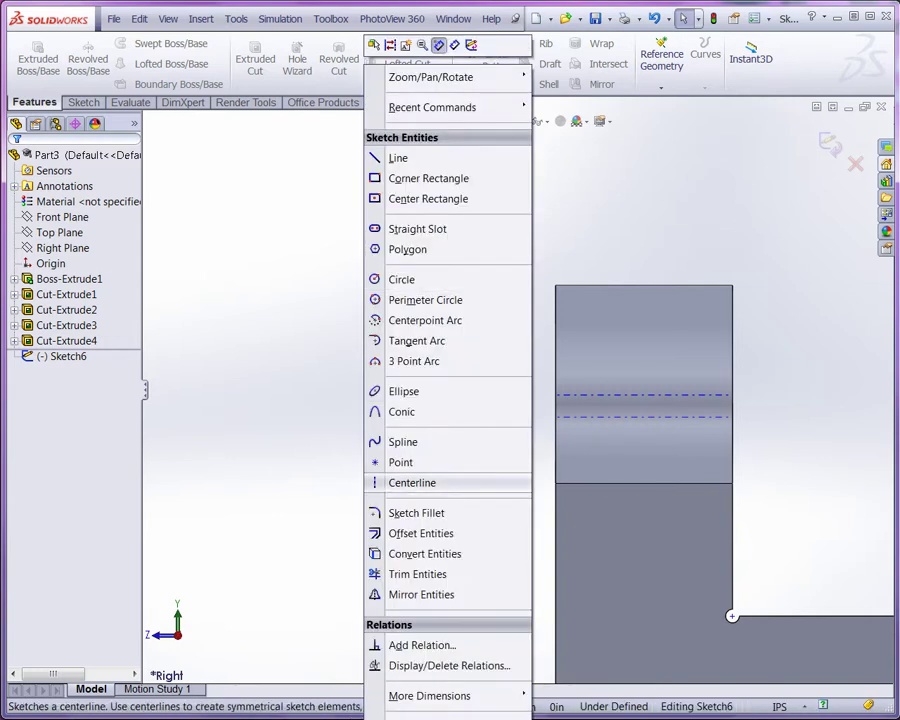
pyautogui.click(386, 480)
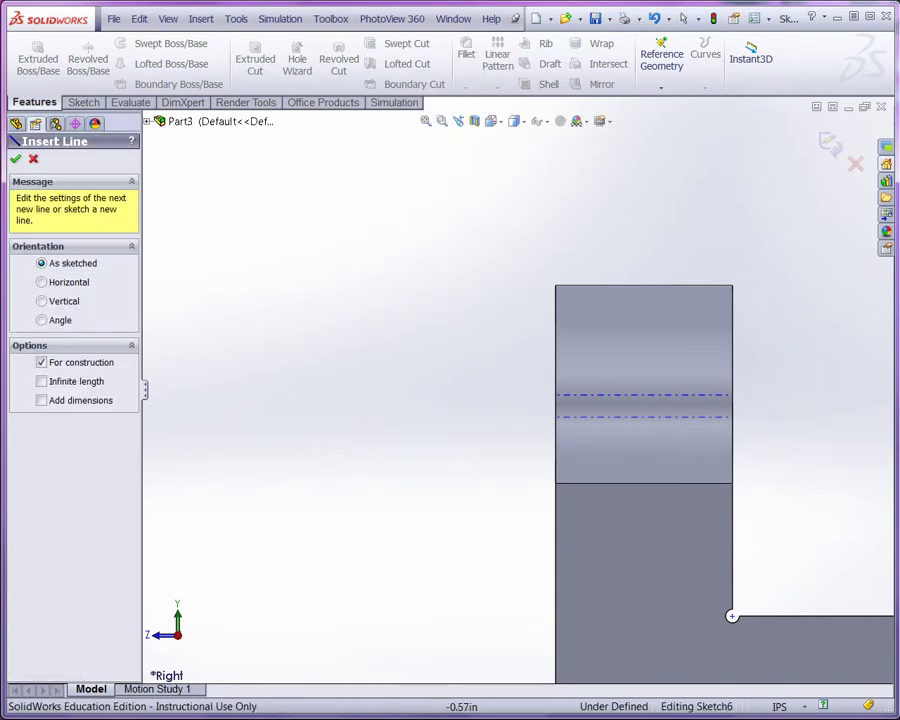
pyautogui.click(749, 433)
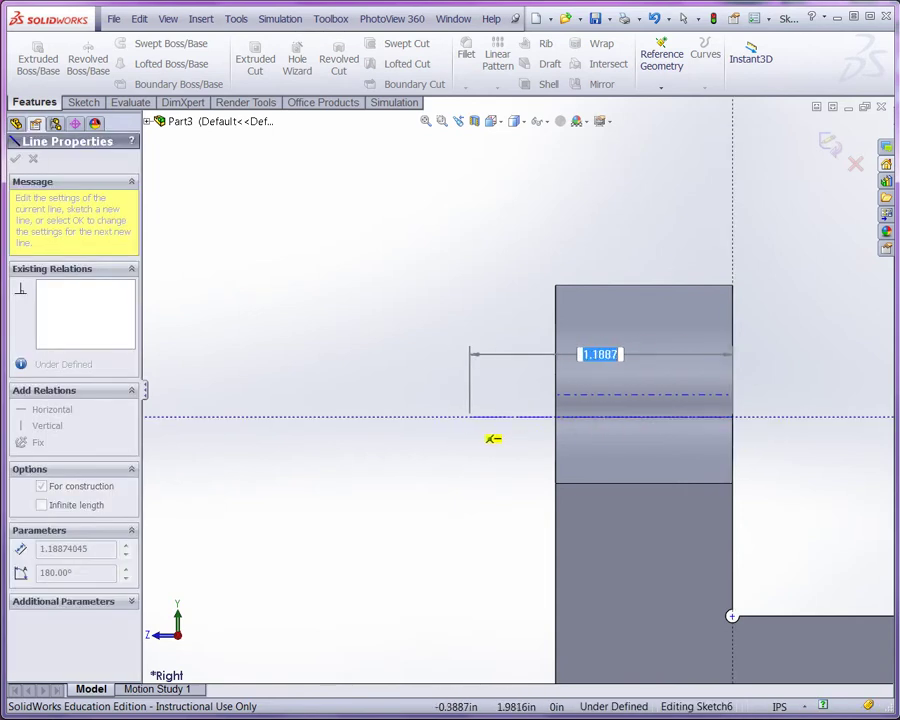
pyautogui.doubleClick(470, 416)
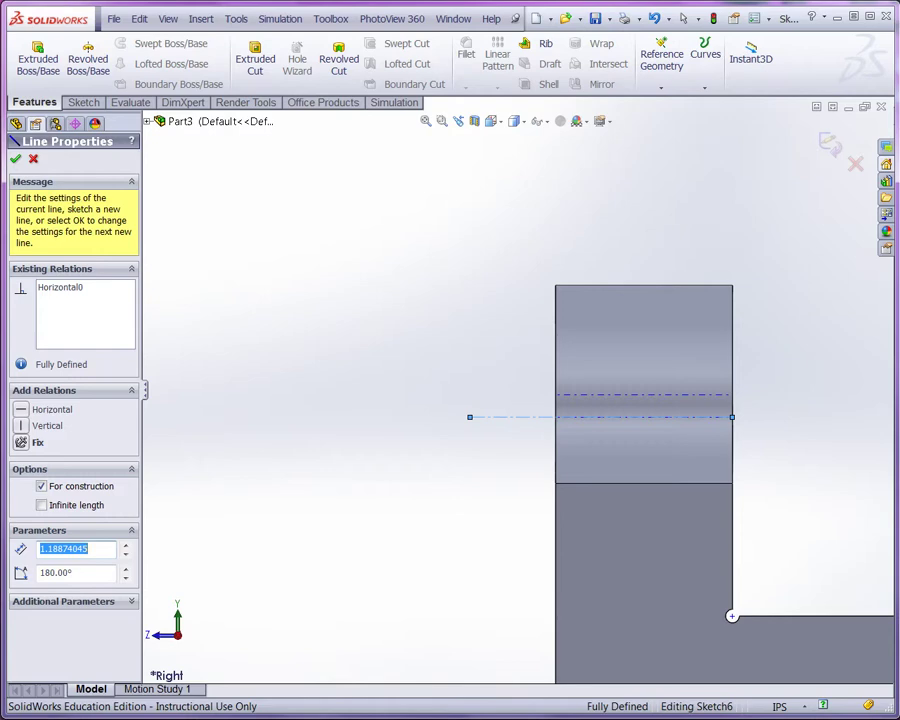
pyautogui.press('Escape')
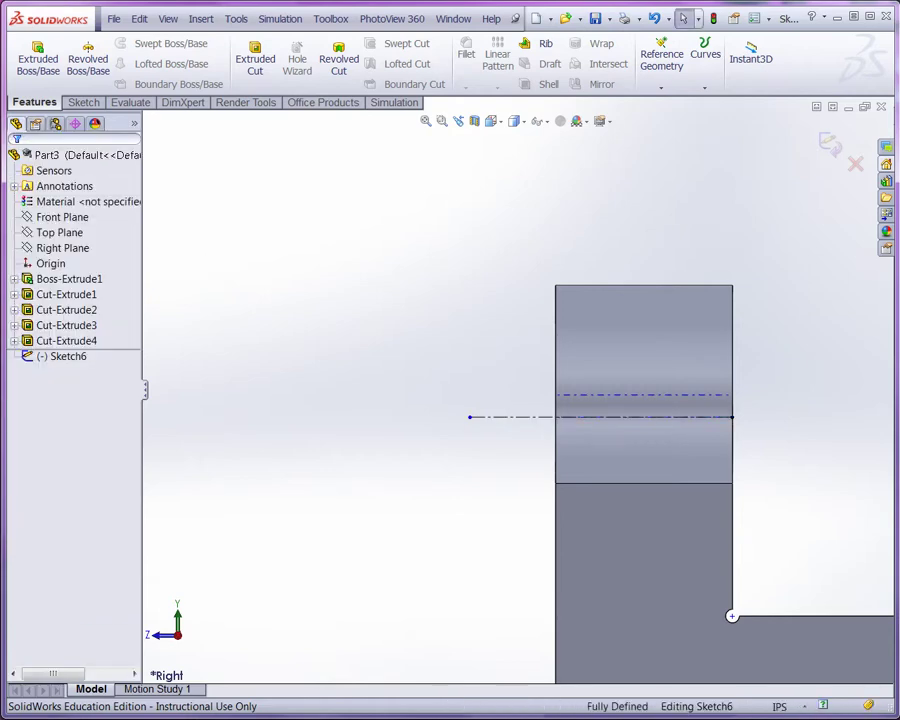
# Sketch a second horizontal centerline about 1.24 in long above the first, crossing the upper part of the rounded end.
pyautogui.rightClick(348, 345)
pyautogui.click(392, 482)
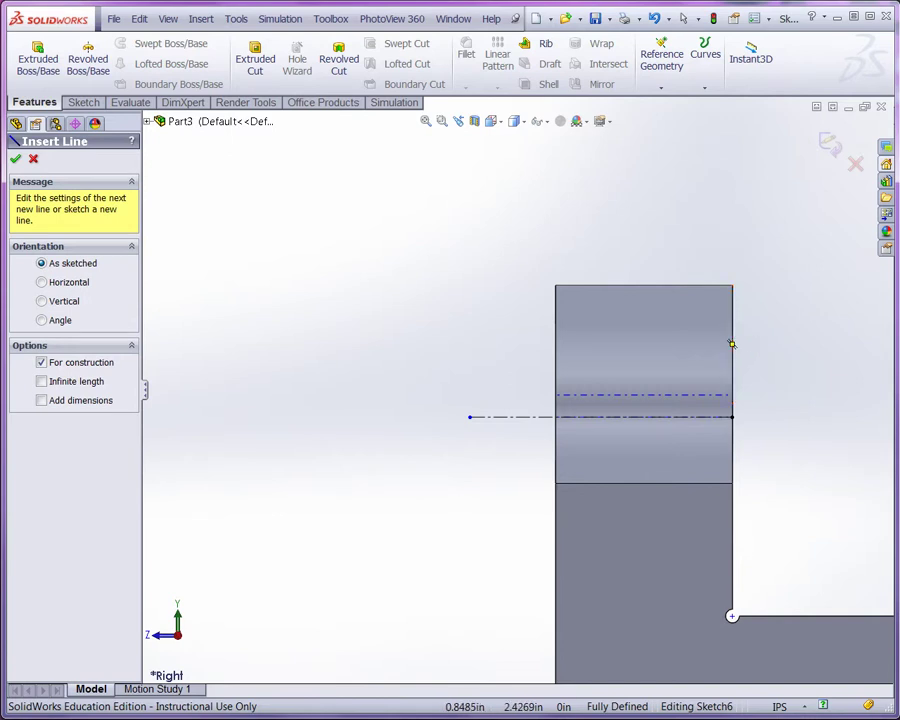
pyautogui.click(743, 323)
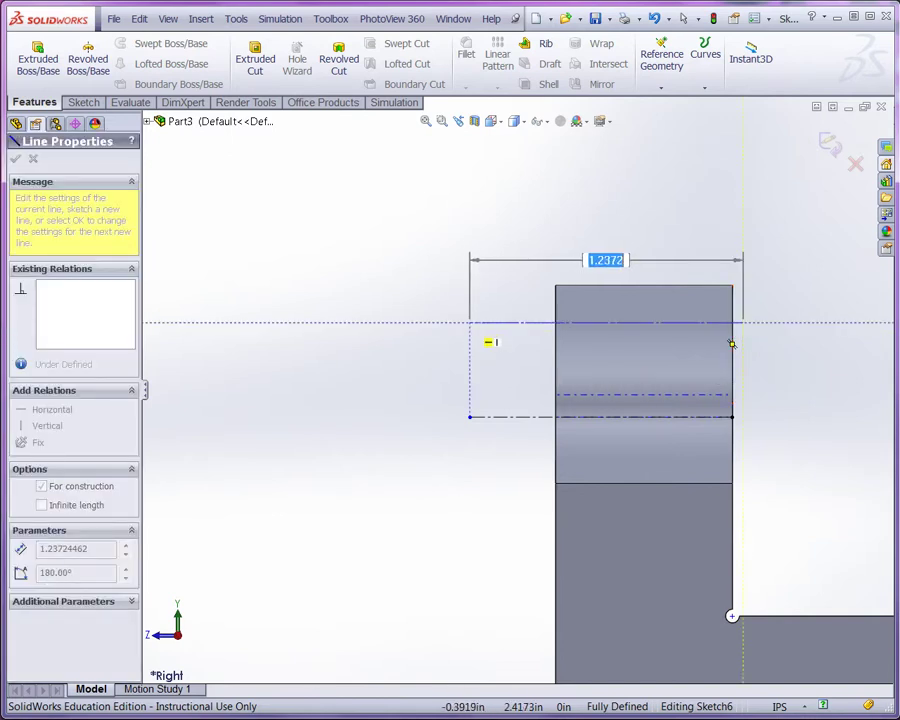
pyautogui.click(469, 322)
pyautogui.press('Escape')
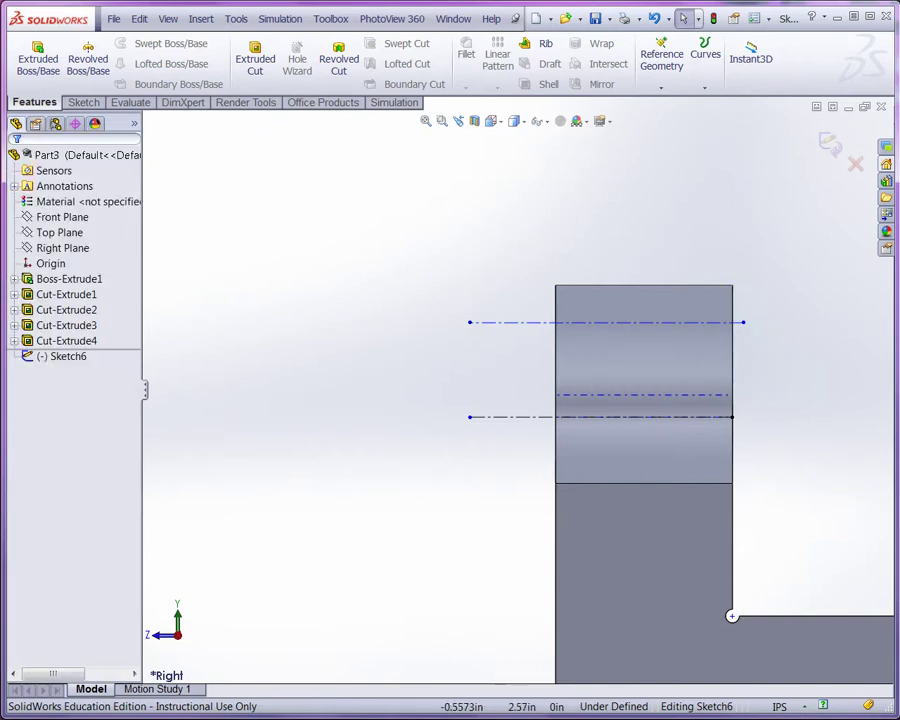
# Dimension the vertical spacing between the two horizontal centerlines and set it to 0.250 in.
pyautogui.rightClick(273, 344)
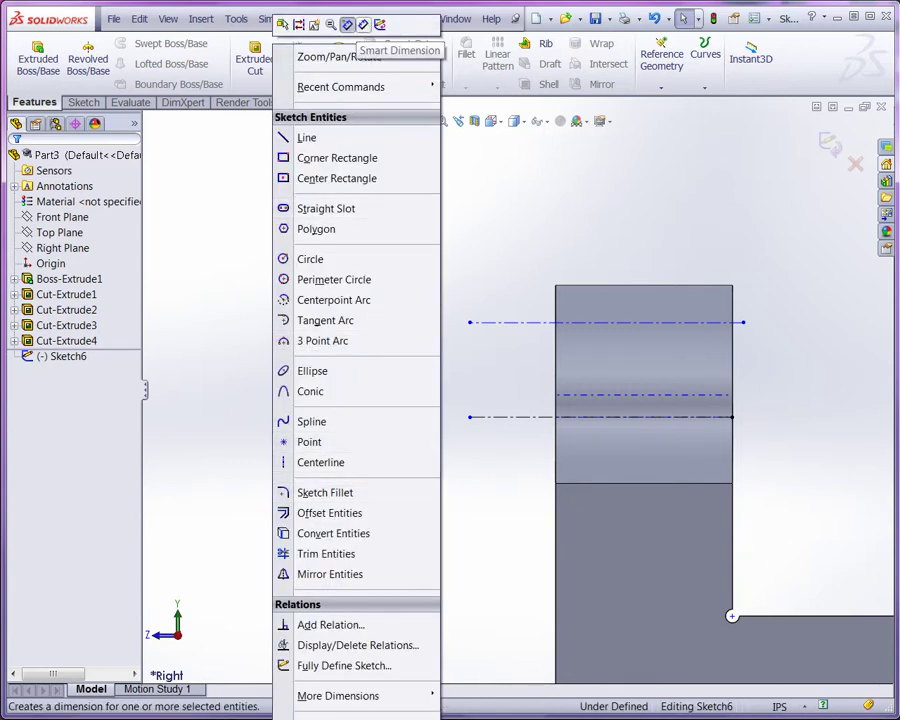
pyautogui.click(347, 24)
pyautogui.click(505, 416)
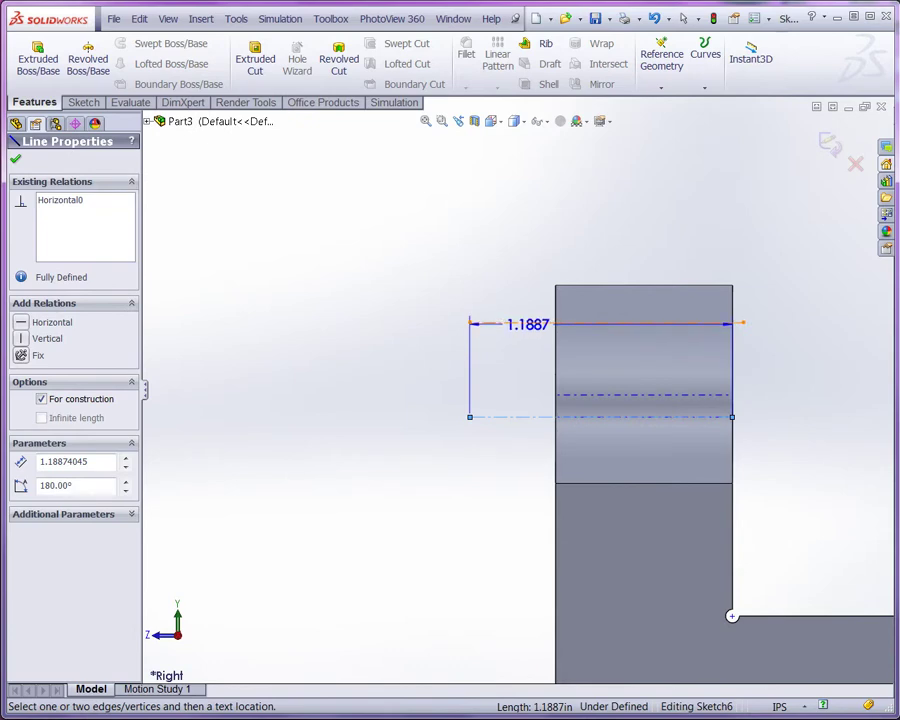
pyautogui.click(526, 323)
pyautogui.click(421, 363)
pyautogui.doubleClick(420, 362)
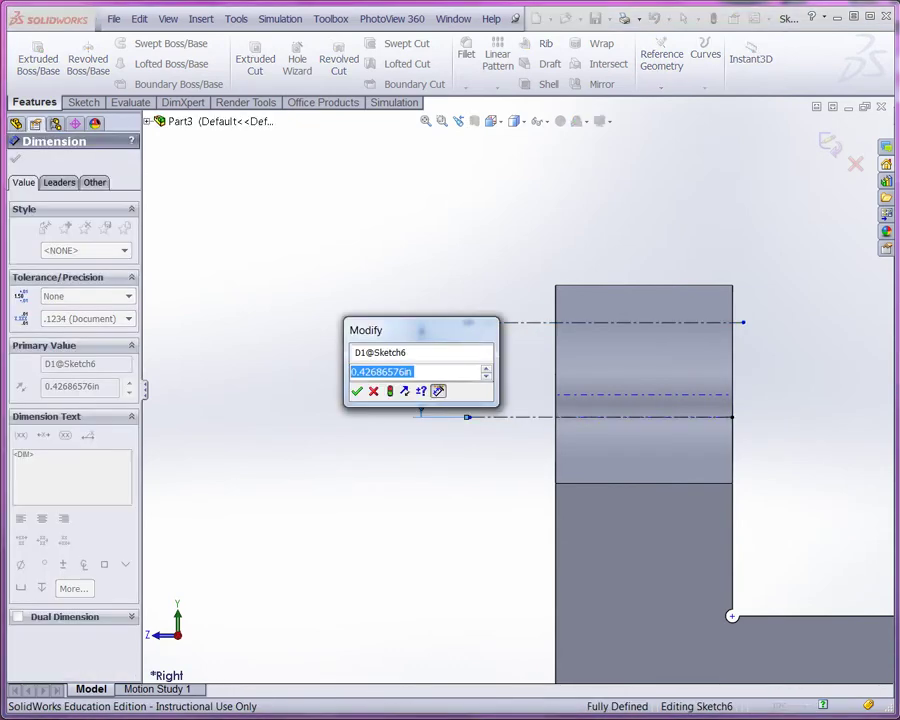
pyautogui.write('.2')
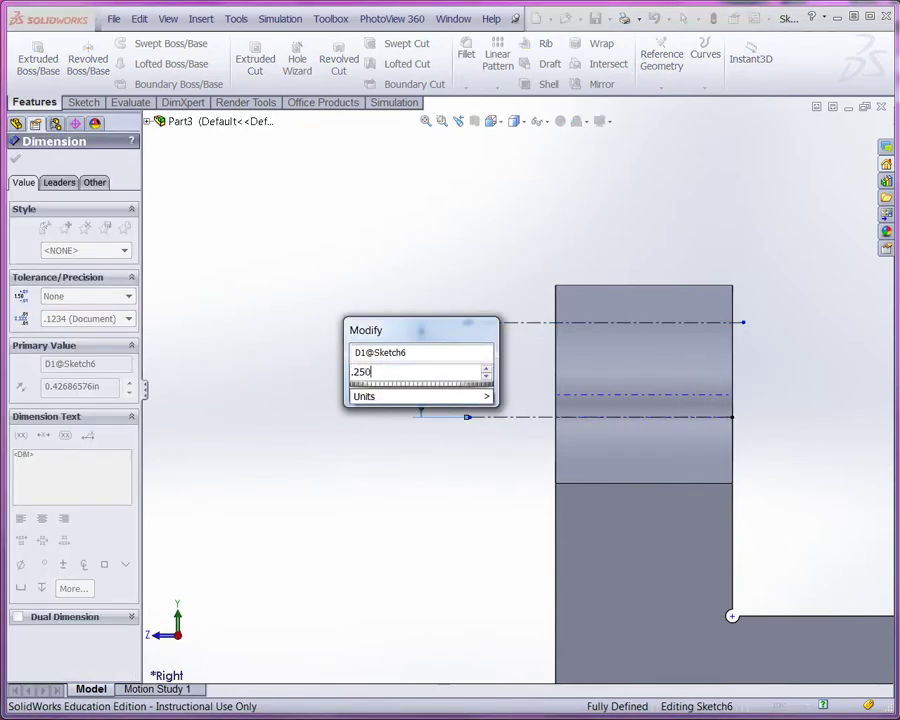
pyautogui.write('50')
pyautogui.press('Return')
pyautogui.press('Escape')
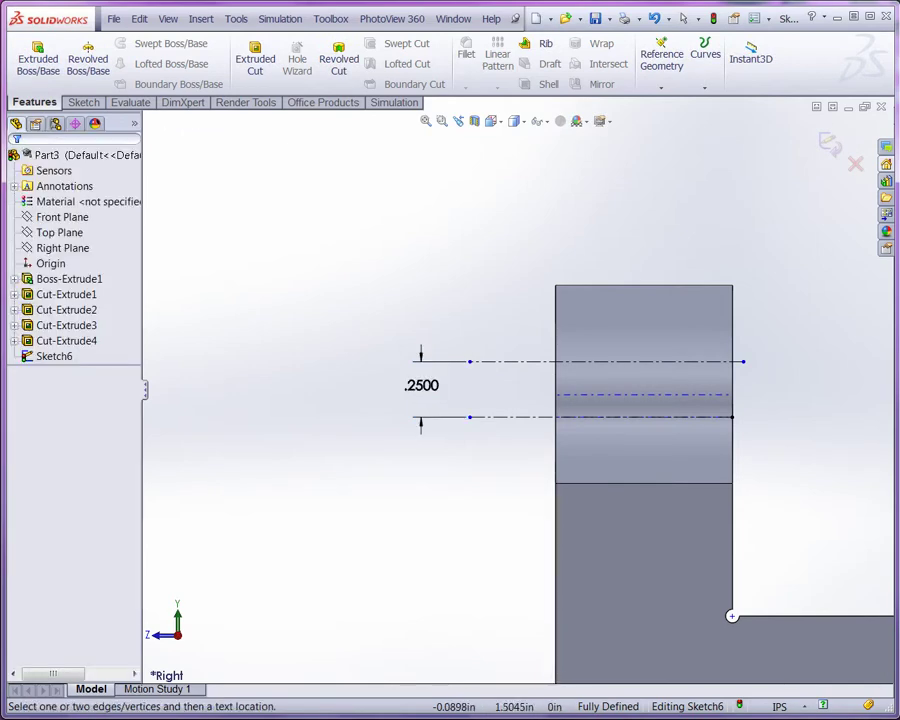
# Sketch a vertical centerline about 0.41 in long on the rounded end's outer face, upward from the lower horizontal centerline.
pyautogui.moveTo(565, 533); pyautogui.dragTo(636, 556, button='middle')
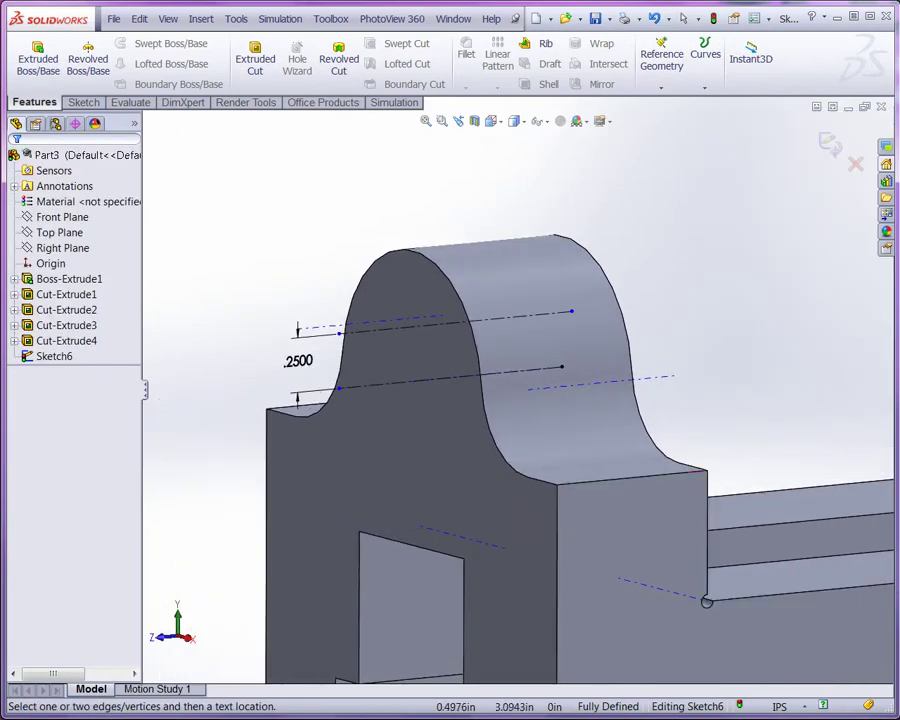
pyautogui.click(491, 121)
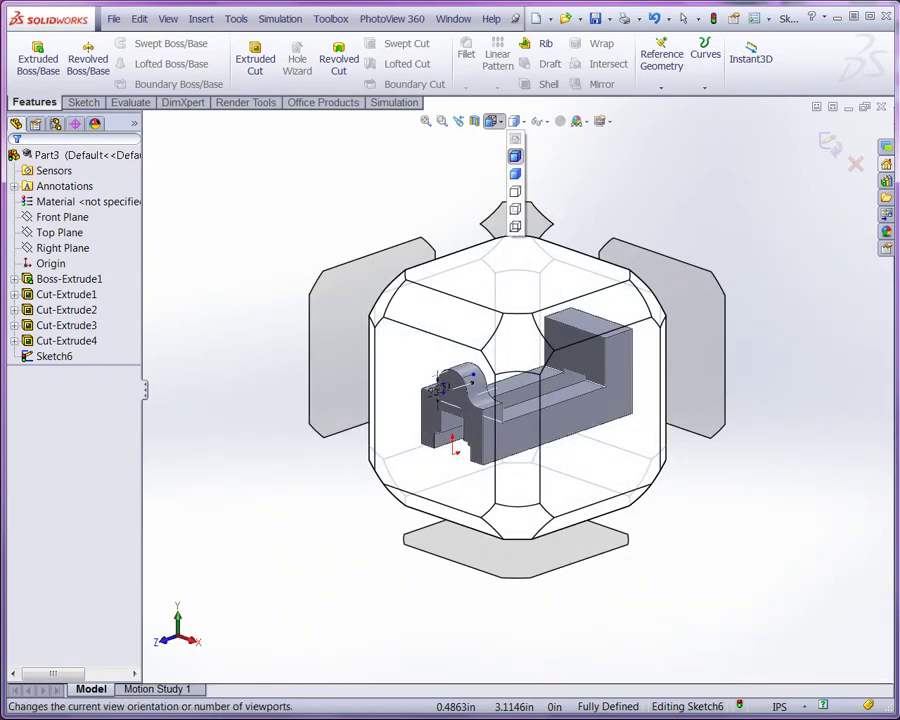
pyautogui.click(655, 320)
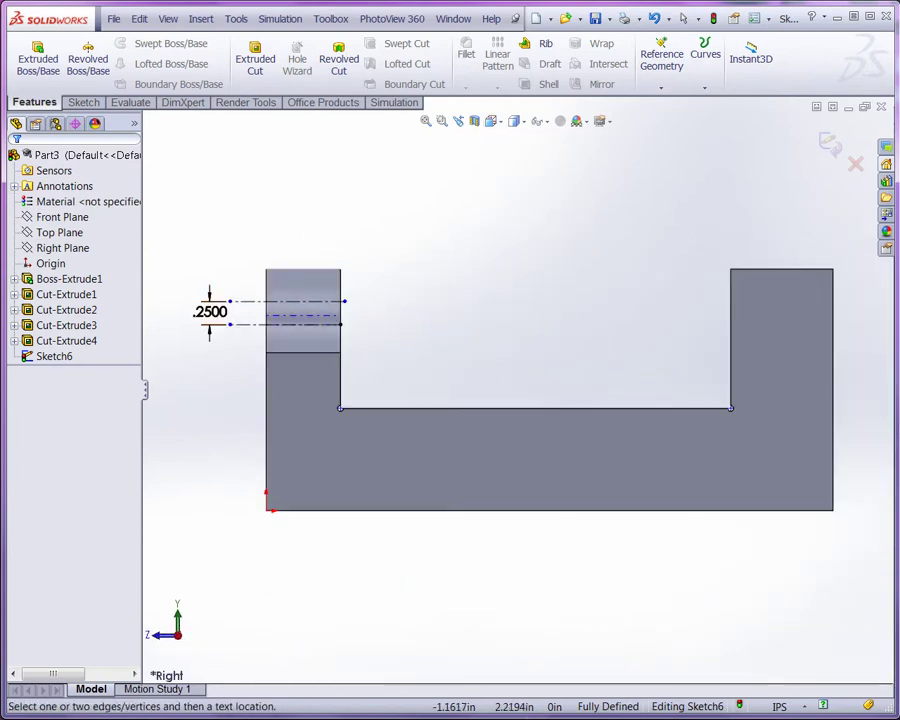
pyautogui.scroll(2, 175, 304)
pyautogui.scroll(-3, 190, 308)
pyautogui.scroll(-3, 505, 435)
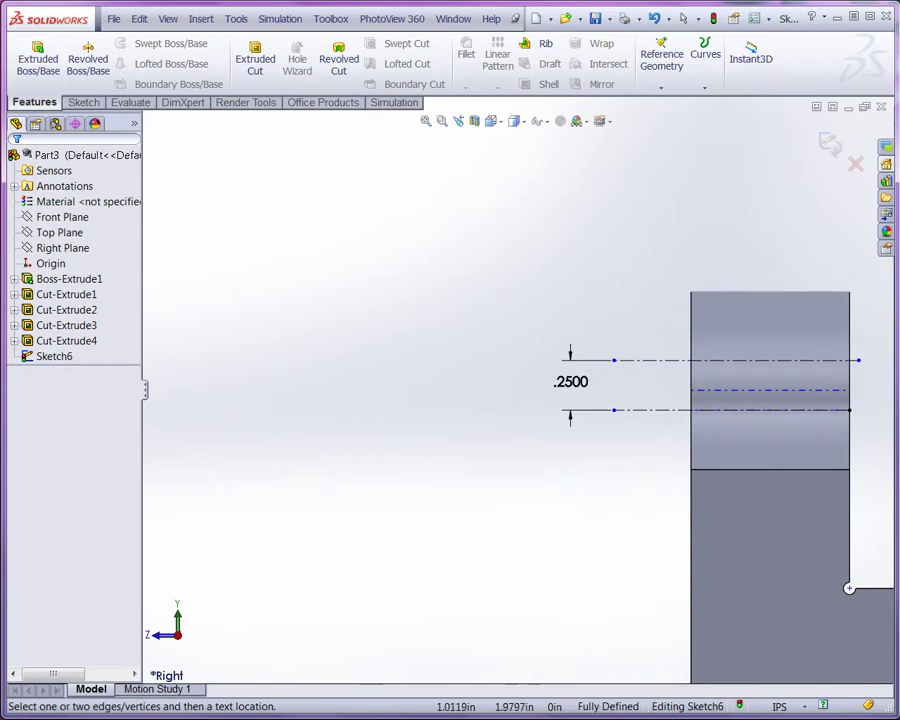
pyautogui.scroll(-3, 700, 400)
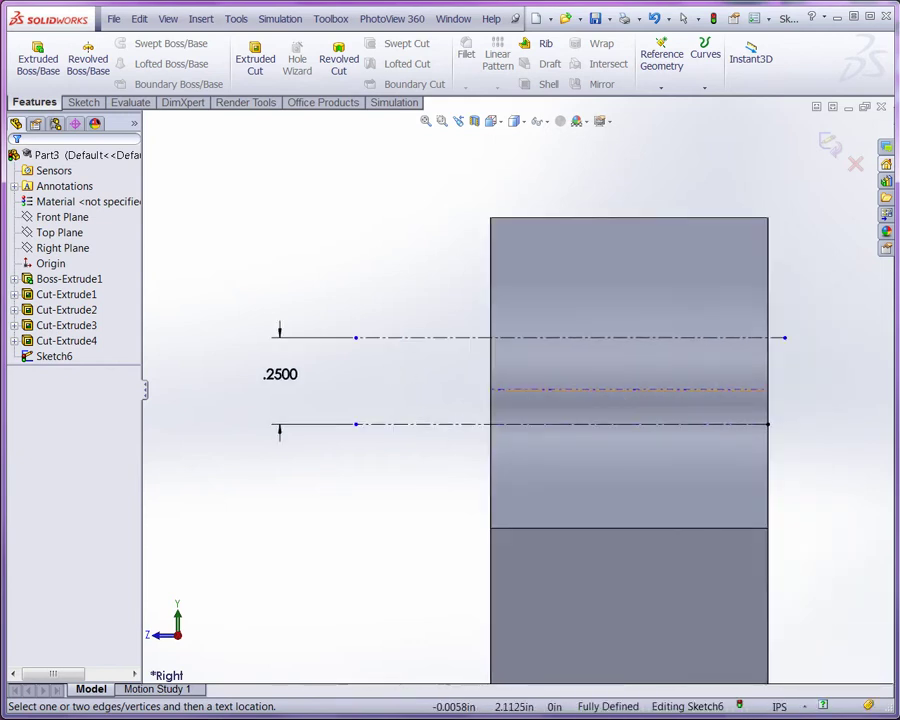
pyautogui.rightClick(356, 241)
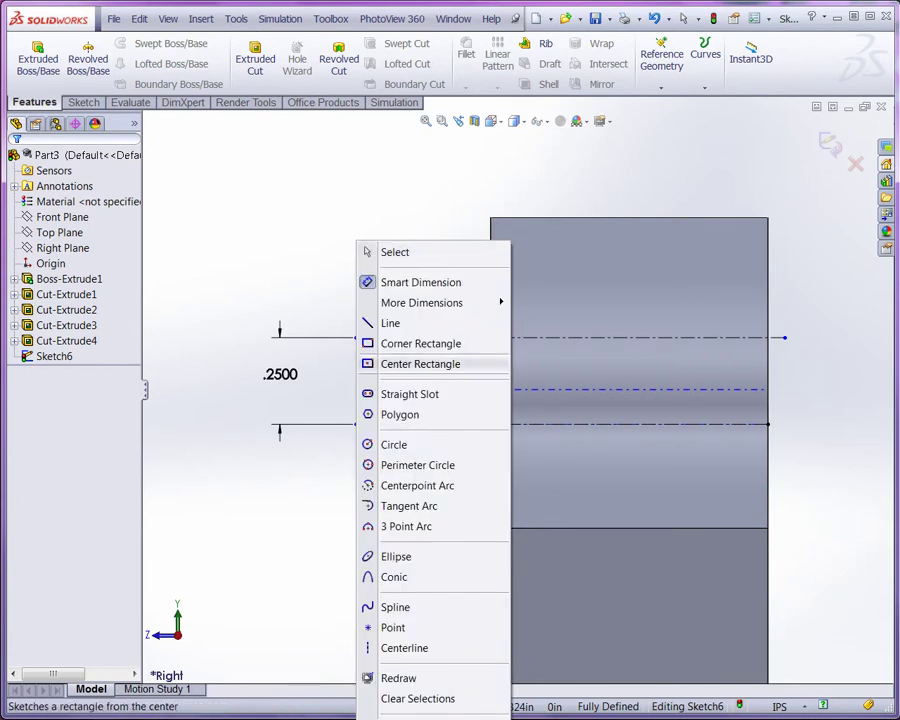
pyautogui.click(404, 648)
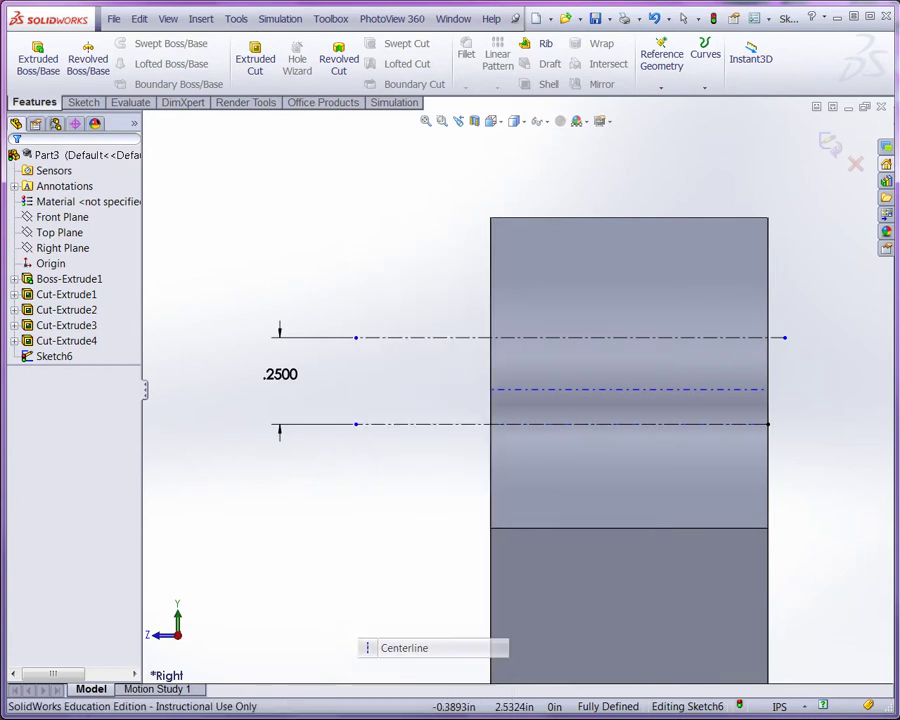
pyautogui.click(490, 424)
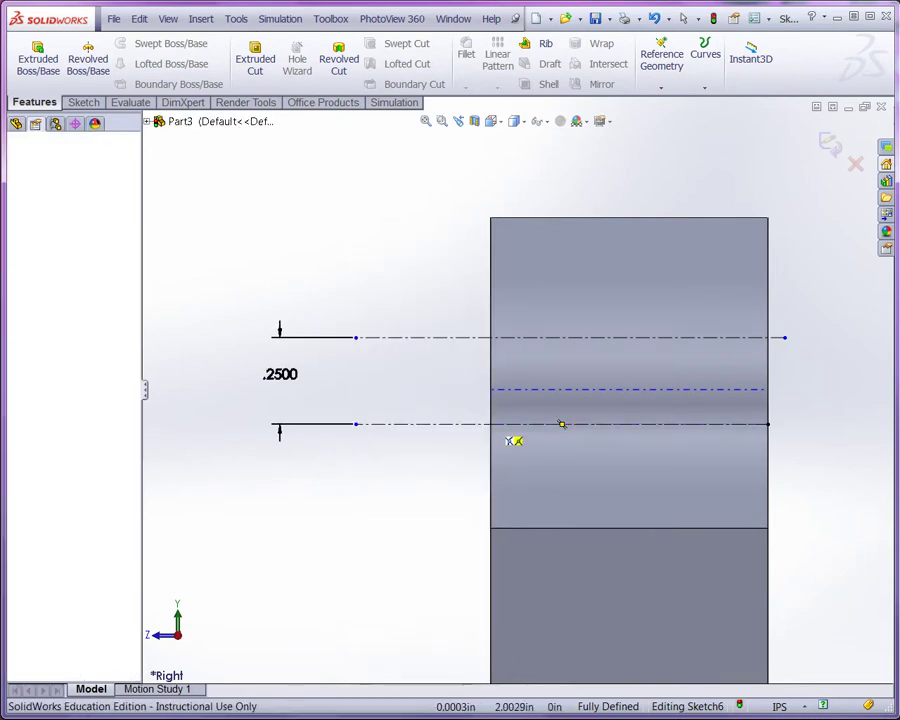
pyautogui.click(490, 282)
pyautogui.press('Escape')
# Sketch a second vertical centerline about 0.38 in long outside the rounded end's outer face, parallel to the first.
pyautogui.scroll(-4, 500, 360)
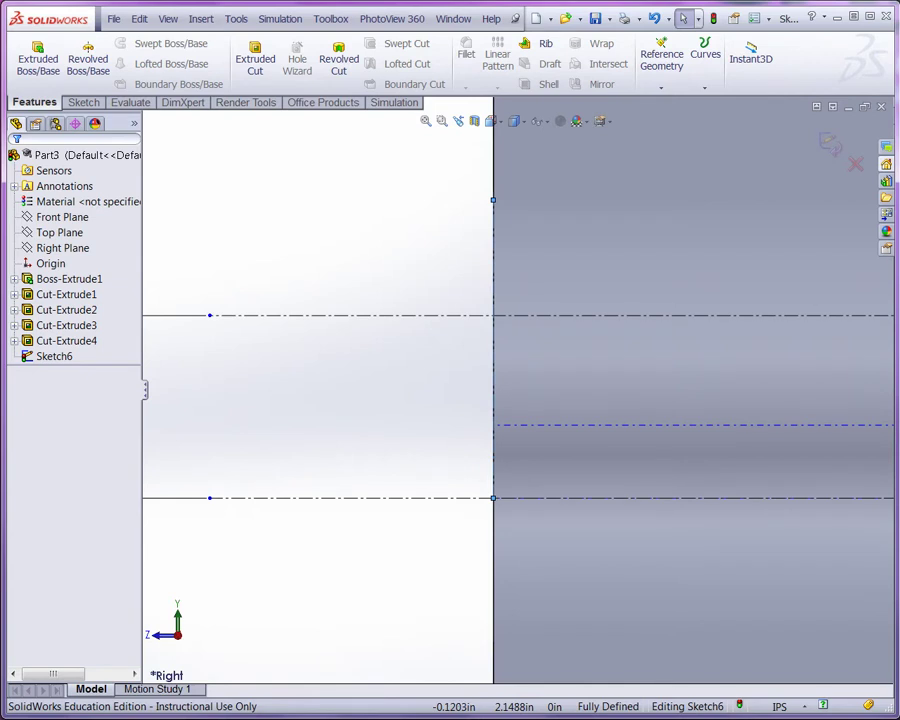
pyautogui.rightClick(257, 198)
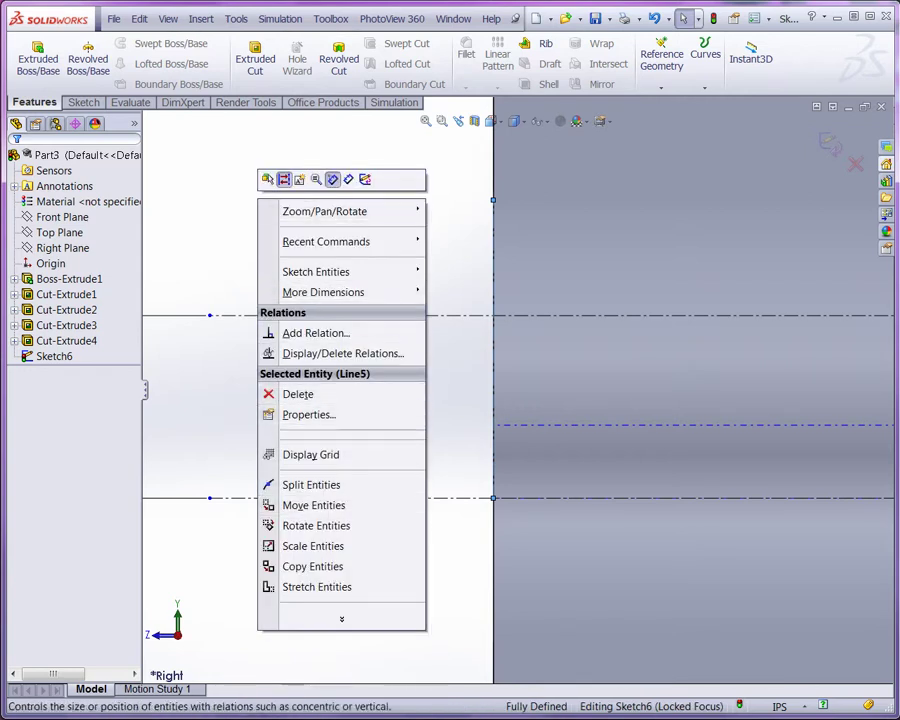
pyautogui.click(315, 271)
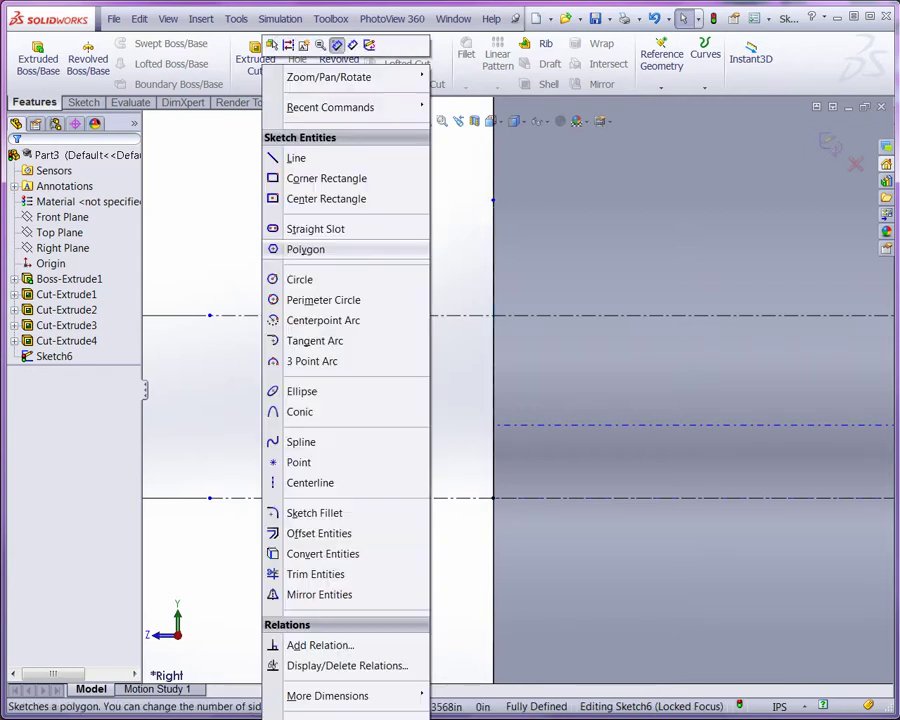
pyautogui.click(310, 482)
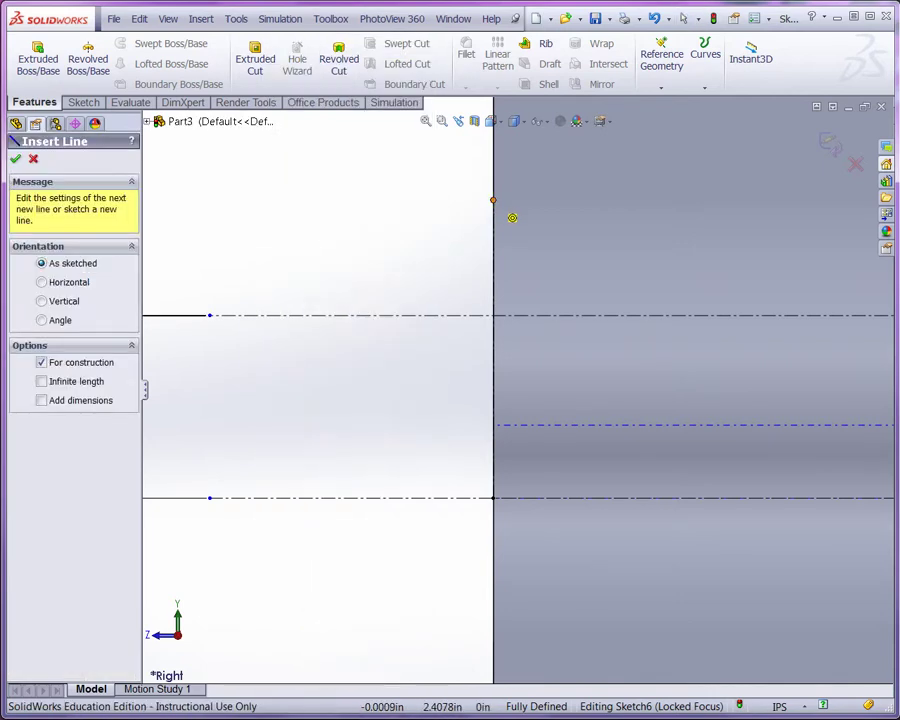
pyautogui.click(306, 200)
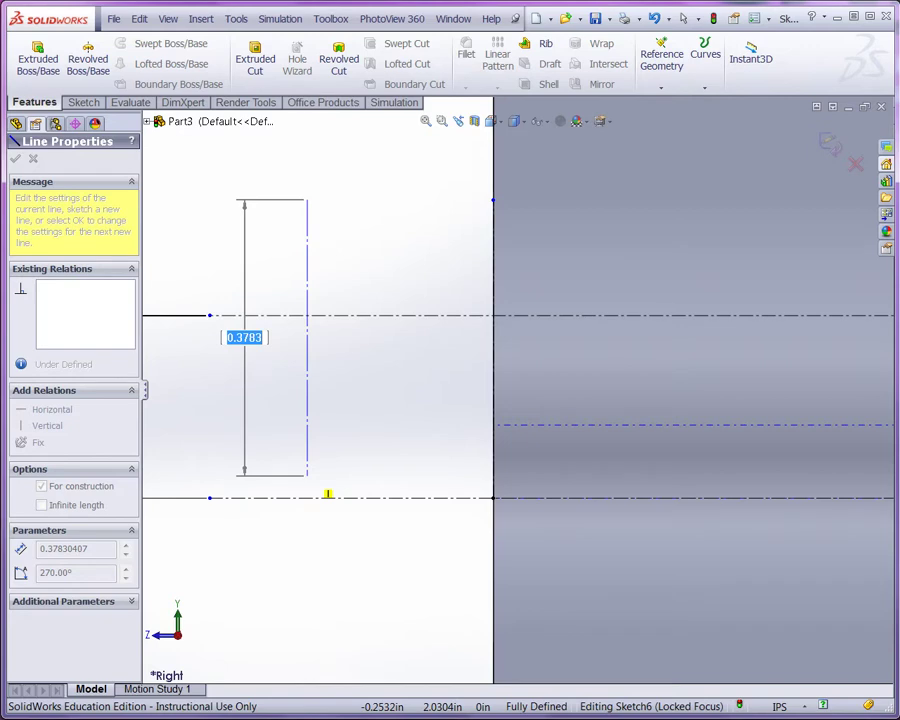
pyautogui.click(306, 474)
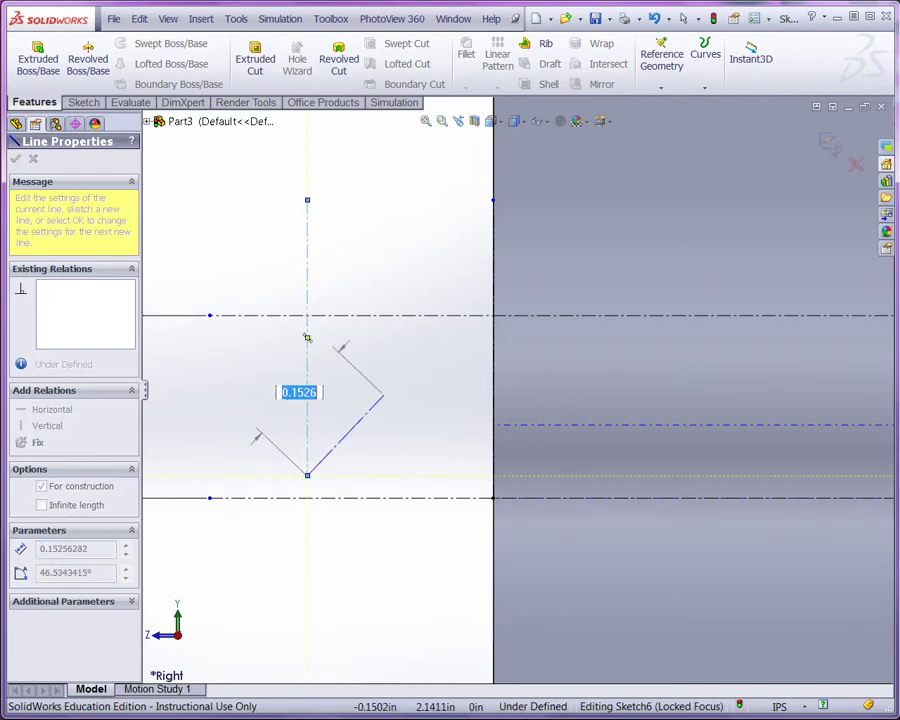
pyautogui.press('Escape')
# Dimension the horizontal distance between the two vertical centerlines and set it to 0.100 in.
pyautogui.rightClick(354, 226)
pyautogui.click(430, 237)
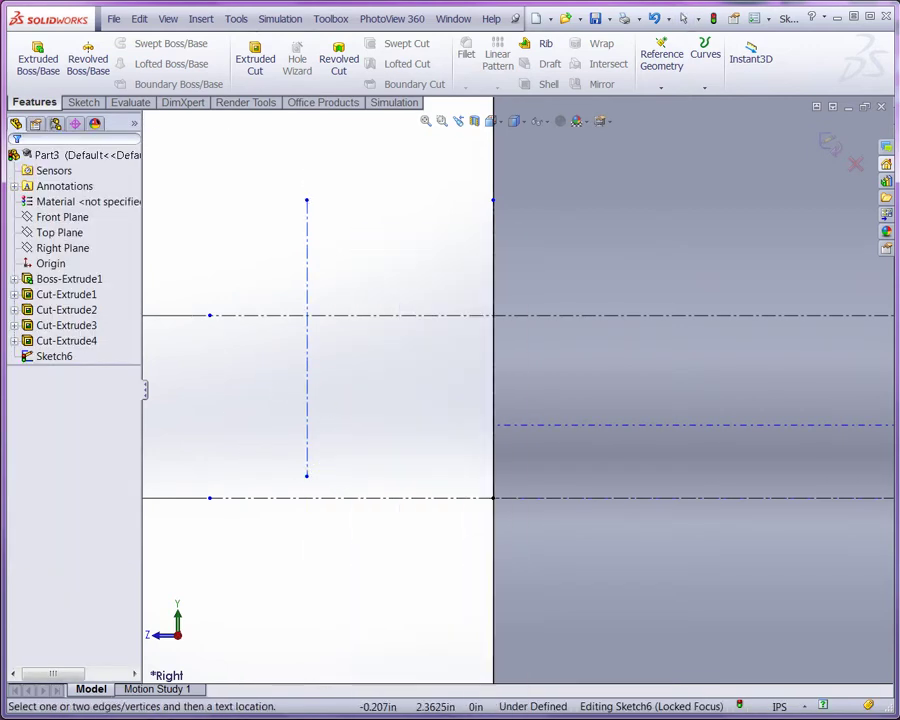
pyautogui.click(493, 244)
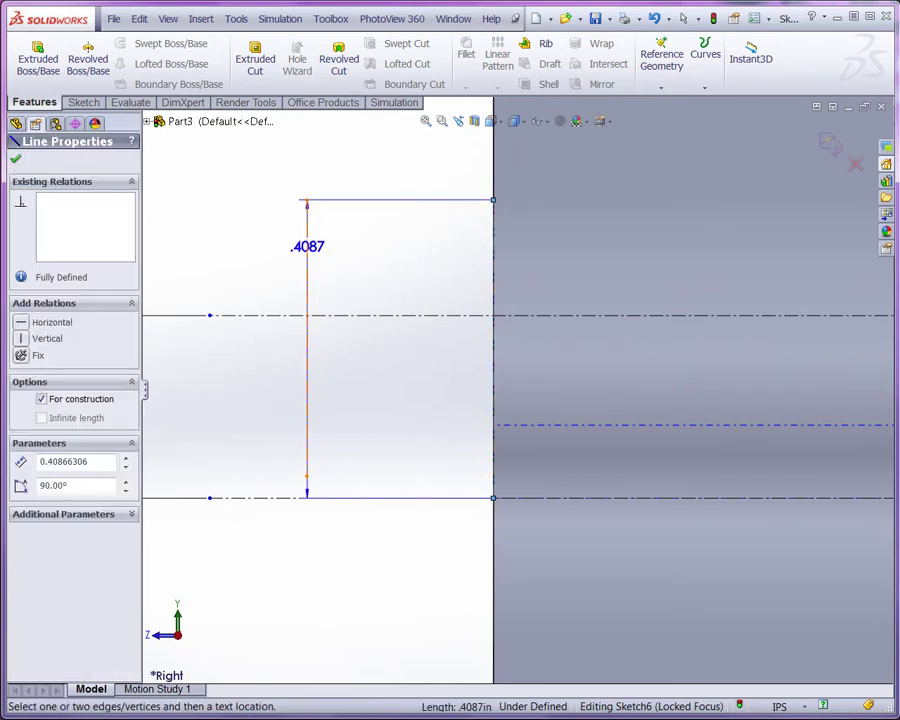
pyautogui.click(307, 246)
pyautogui.click(397, 165)
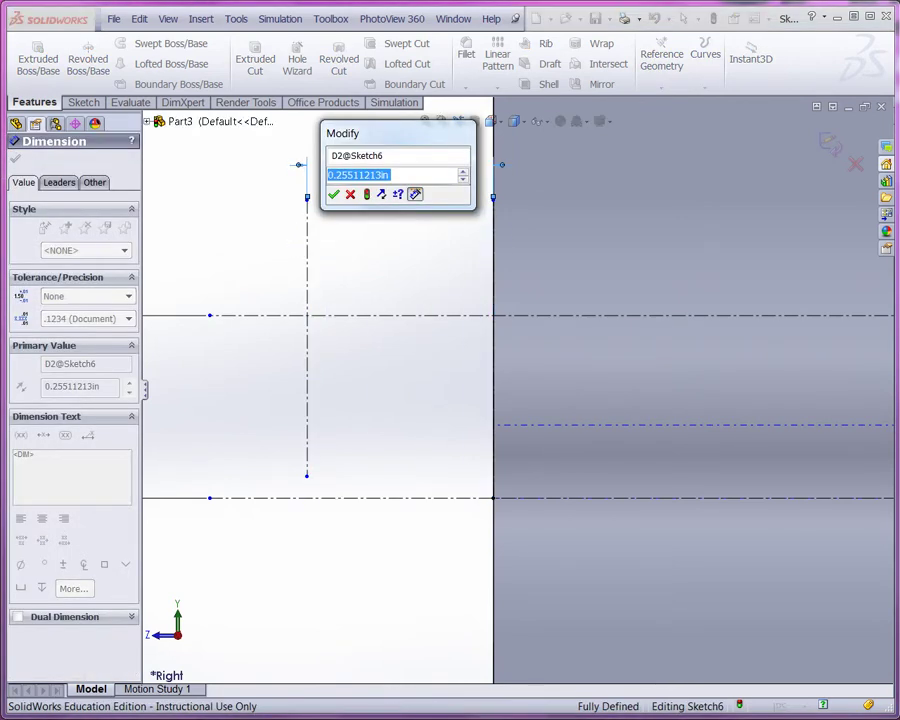
pyautogui.write('.100')
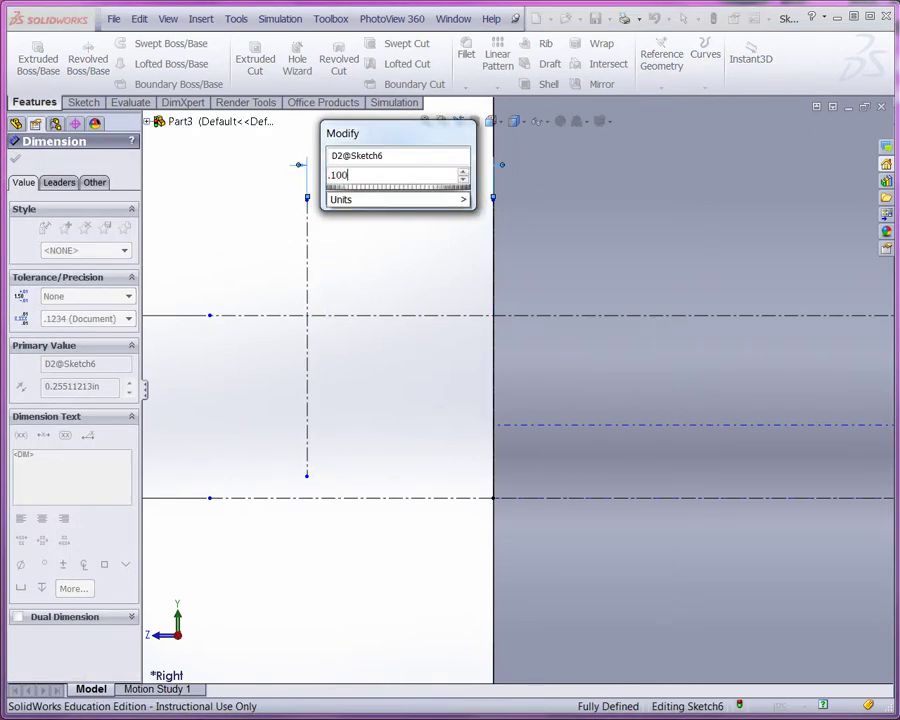
pyautogui.press('Return')
pyautogui.press('Escape')
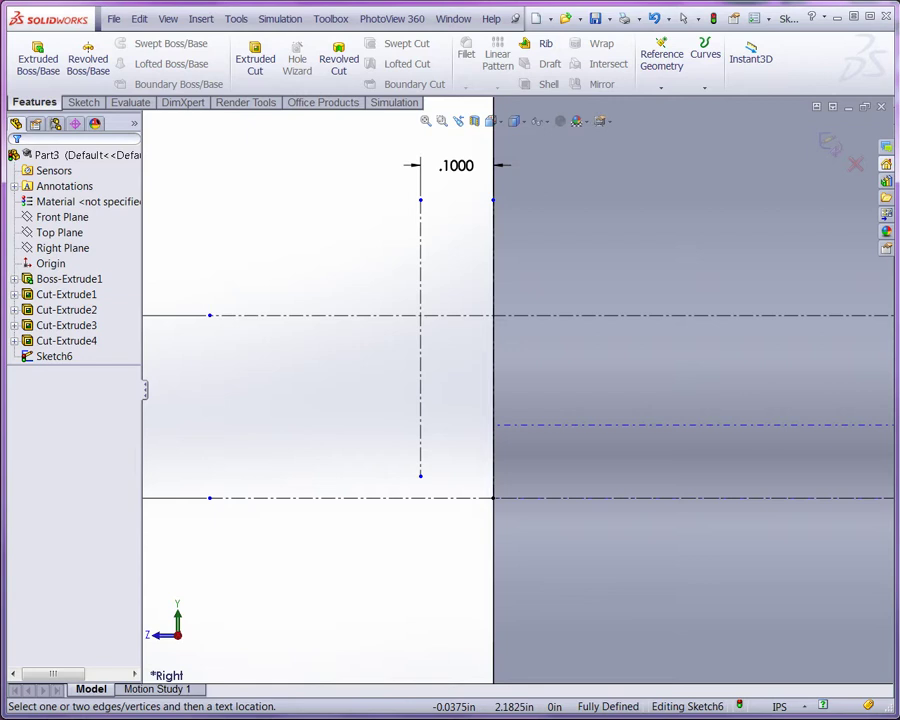
# Turn on Dynamic Mirror about the vertical centerline on the rounded end's outer face.
pyautogui.rightClick(449, 270)
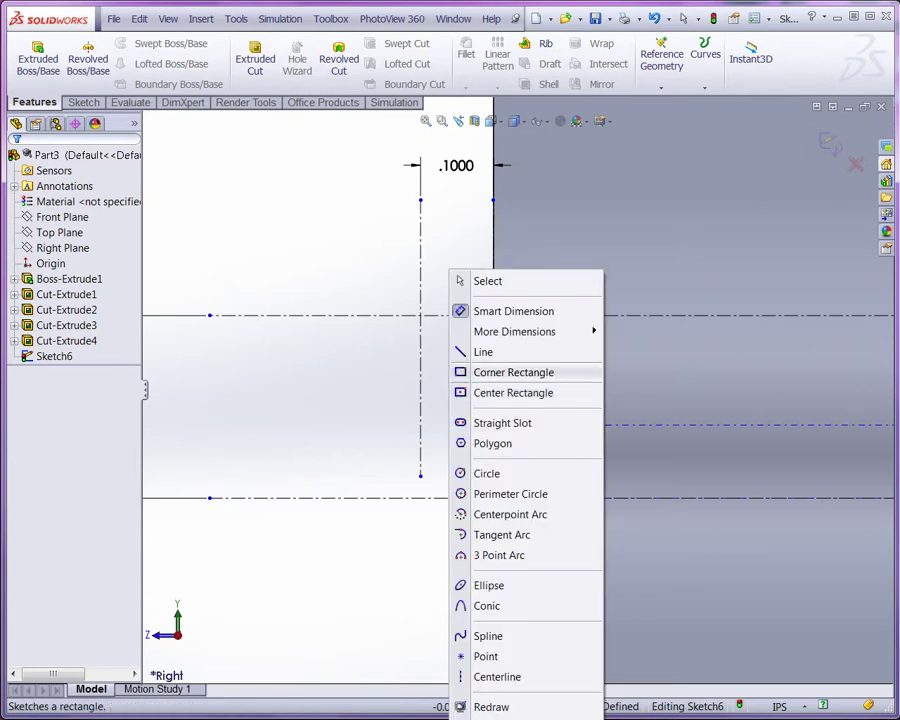
pyautogui.click(488, 281)
pyautogui.click(493, 277)
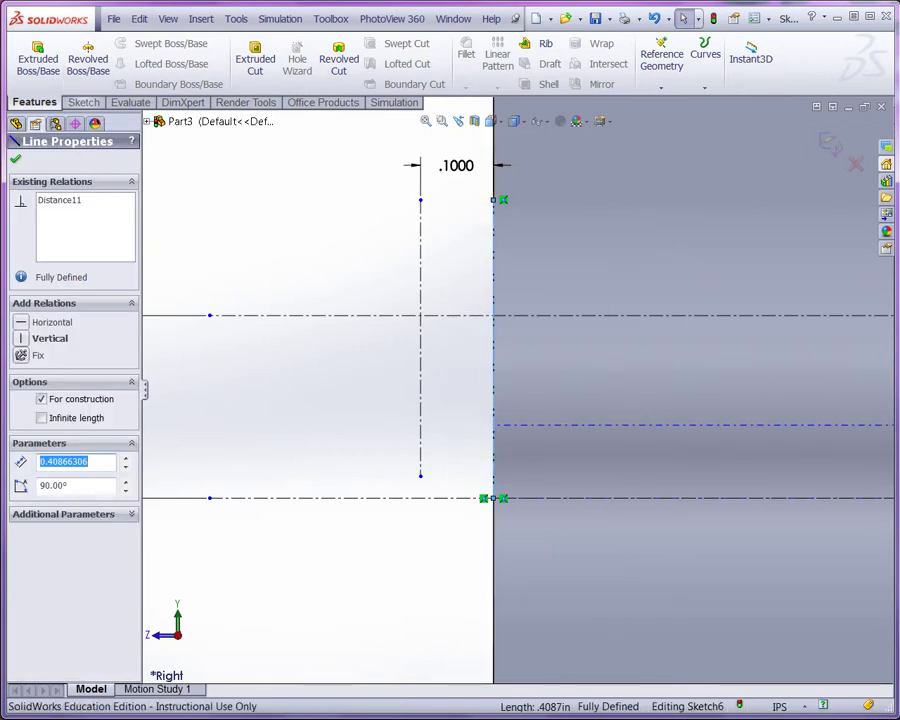
pyautogui.click(83, 102)
pyautogui.click(672, 65)
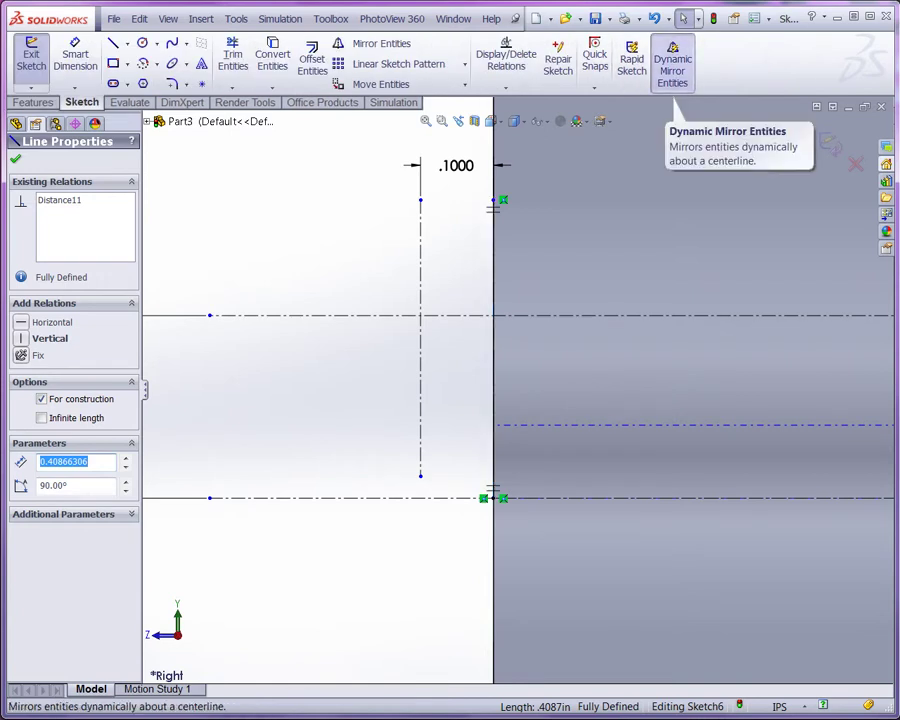
# Sketch a closed, mirrored stepped profile down from the upper centerline: slanted sides about 0.08 in, ledges about 0.02 in, vertical sides about 0.05 in.
pyautogui.click(113, 43)
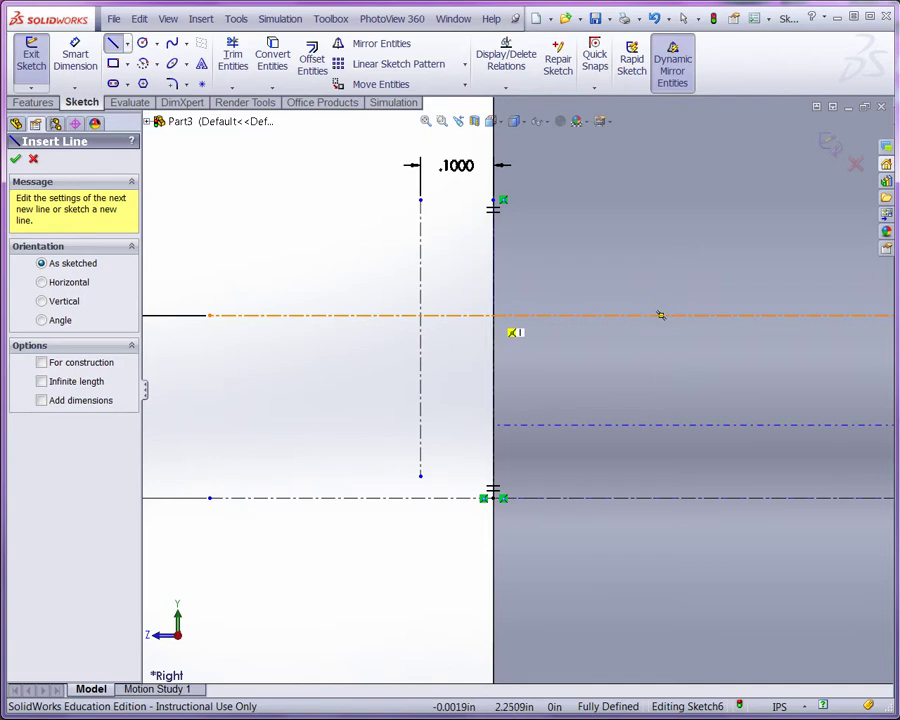
pyautogui.click(493, 315)
pyautogui.click(475, 315)
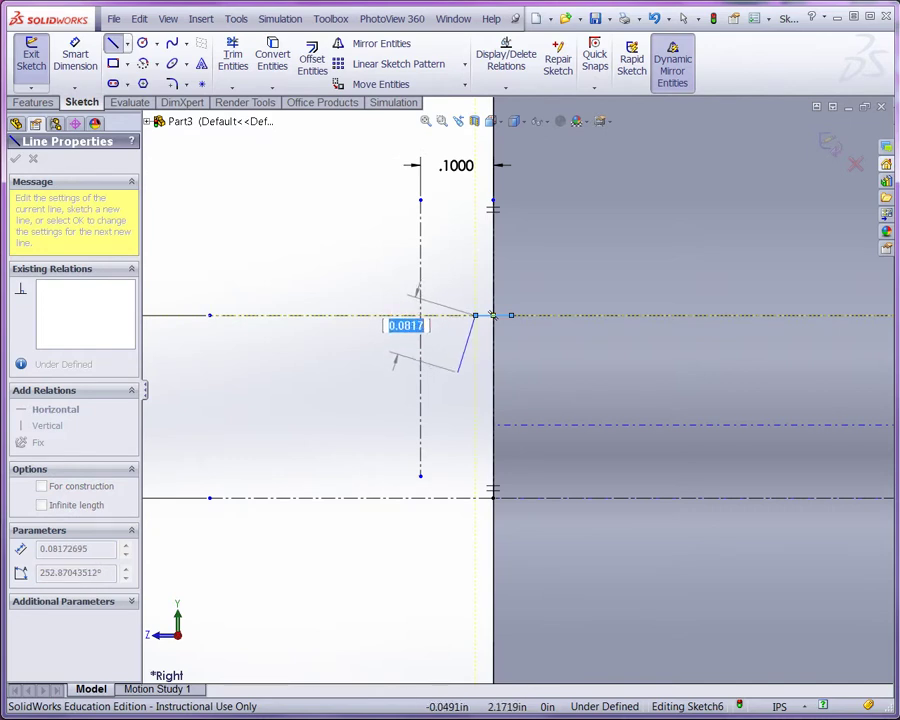
pyautogui.click(458, 370)
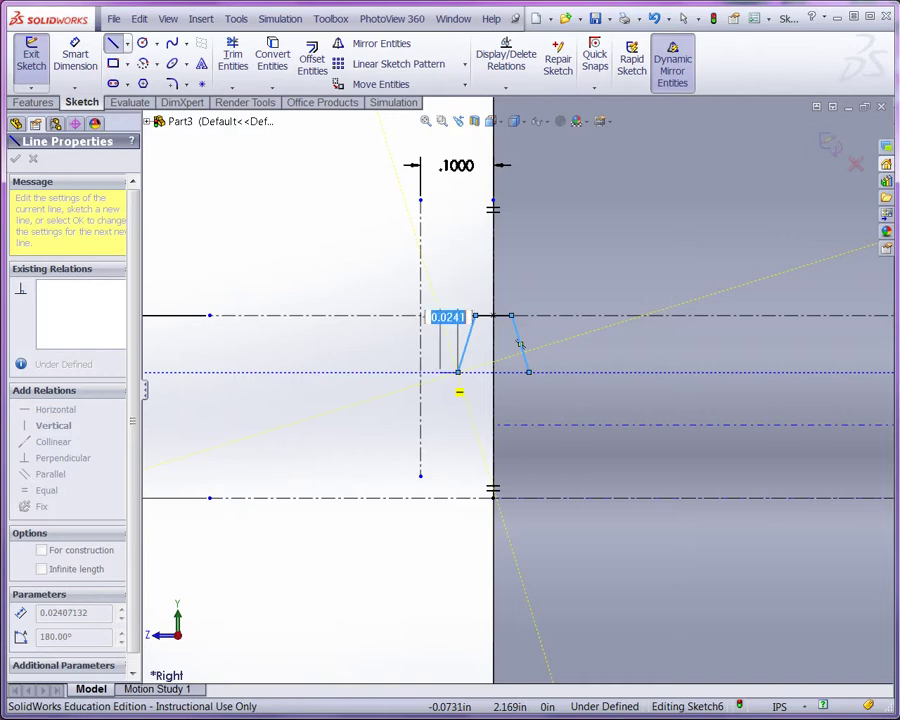
pyautogui.click(440, 372)
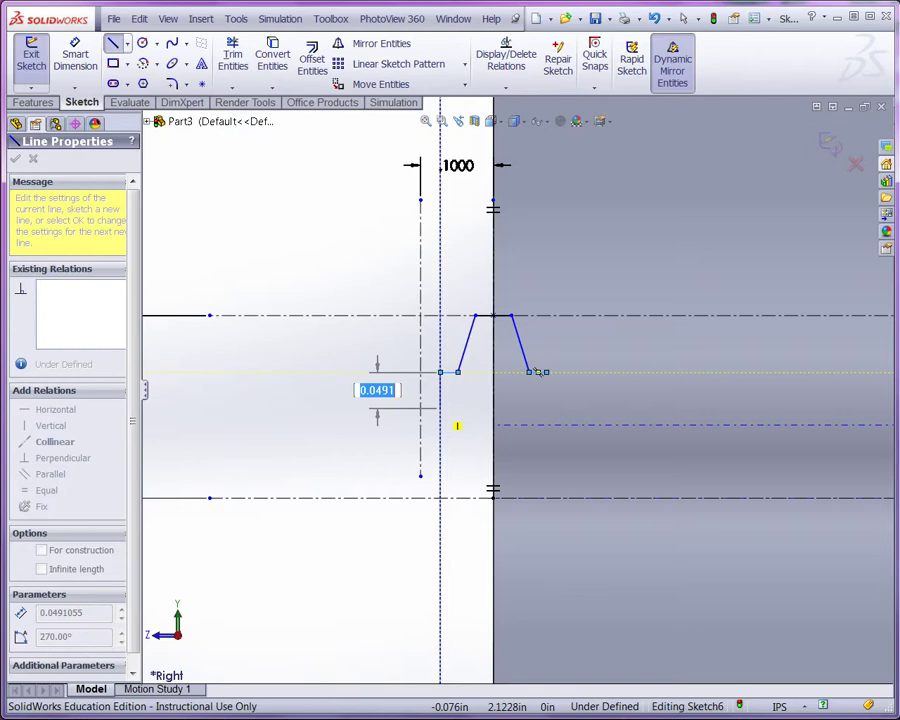
pyautogui.click(441, 409)
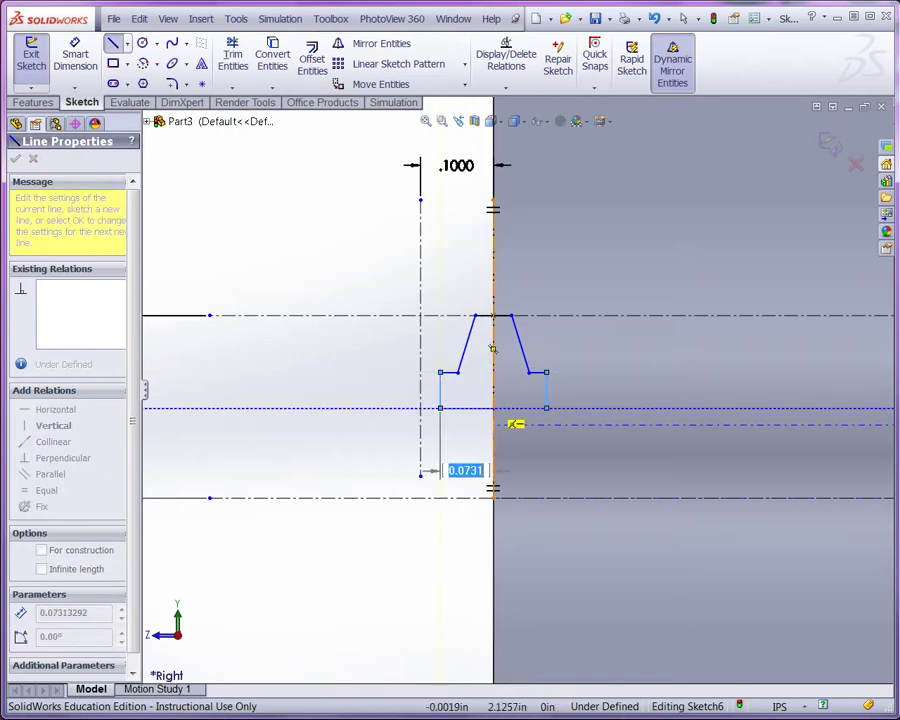
pyautogui.click(492, 408)
pyautogui.press('Escape')
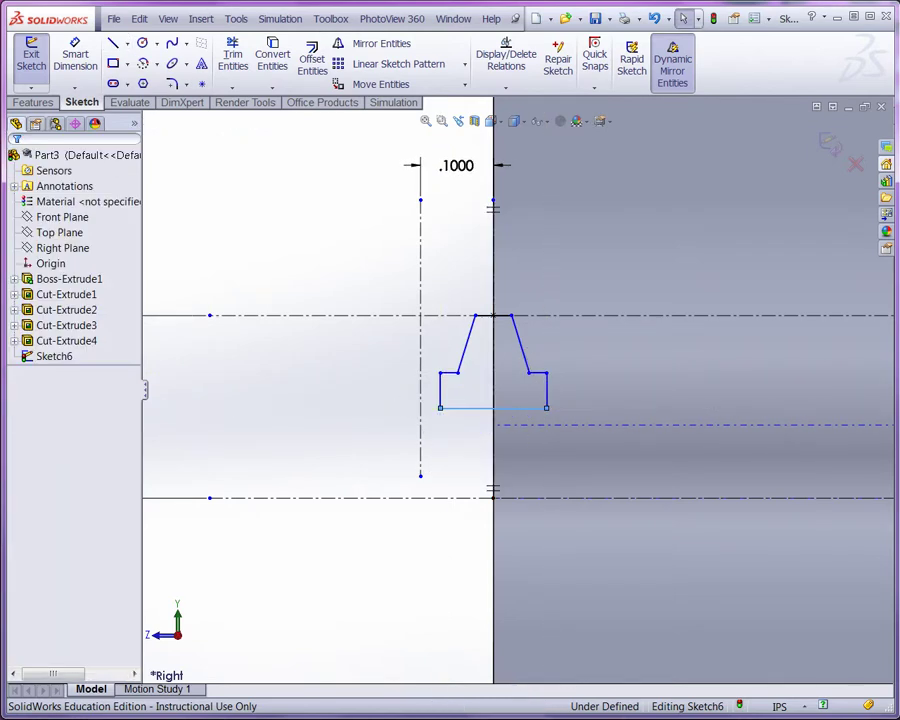
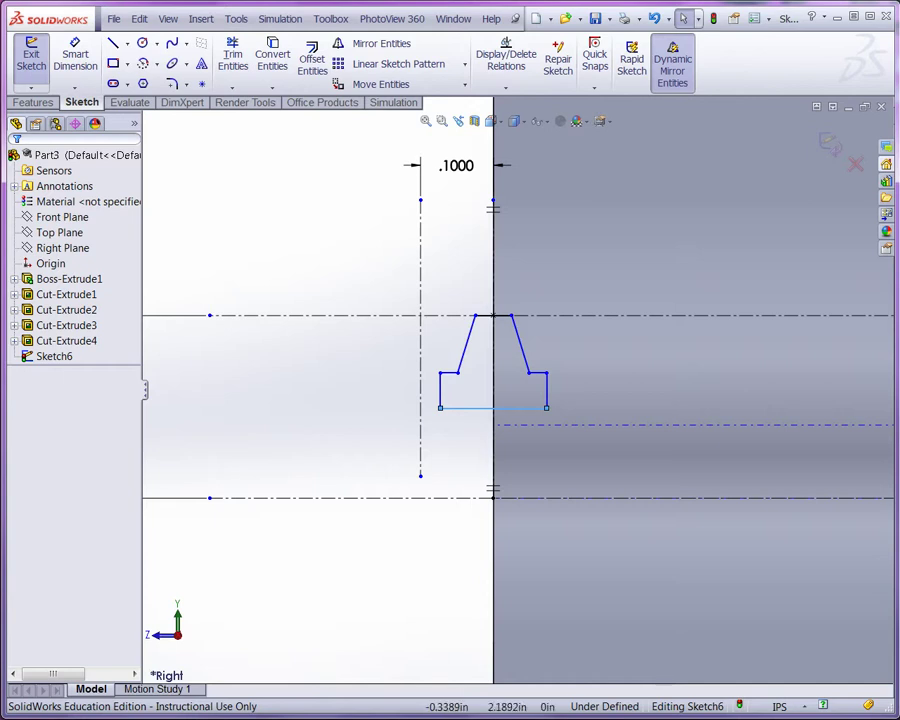
# Dimension the width of the profile's short top edge and set it to 0.0371 in.
pyautogui.click(75, 56)
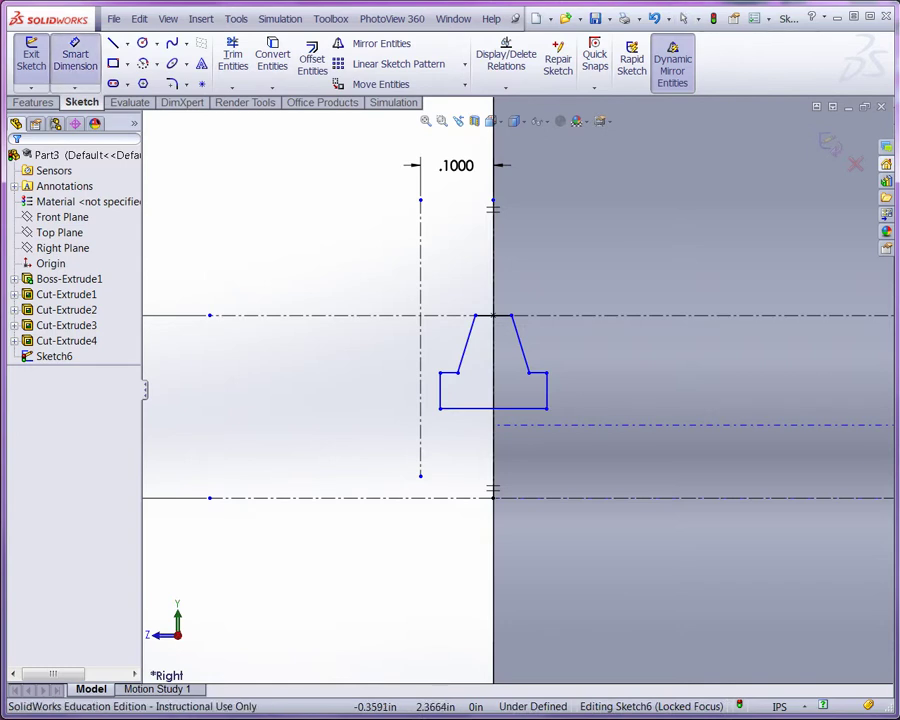
pyautogui.click(493, 316)
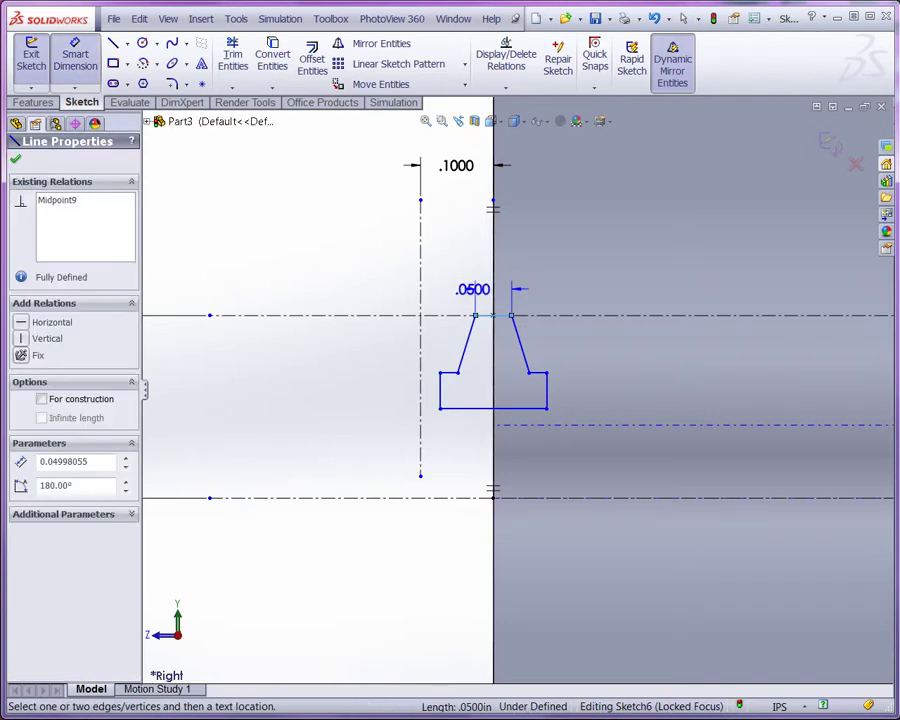
pyautogui.click(455, 283)
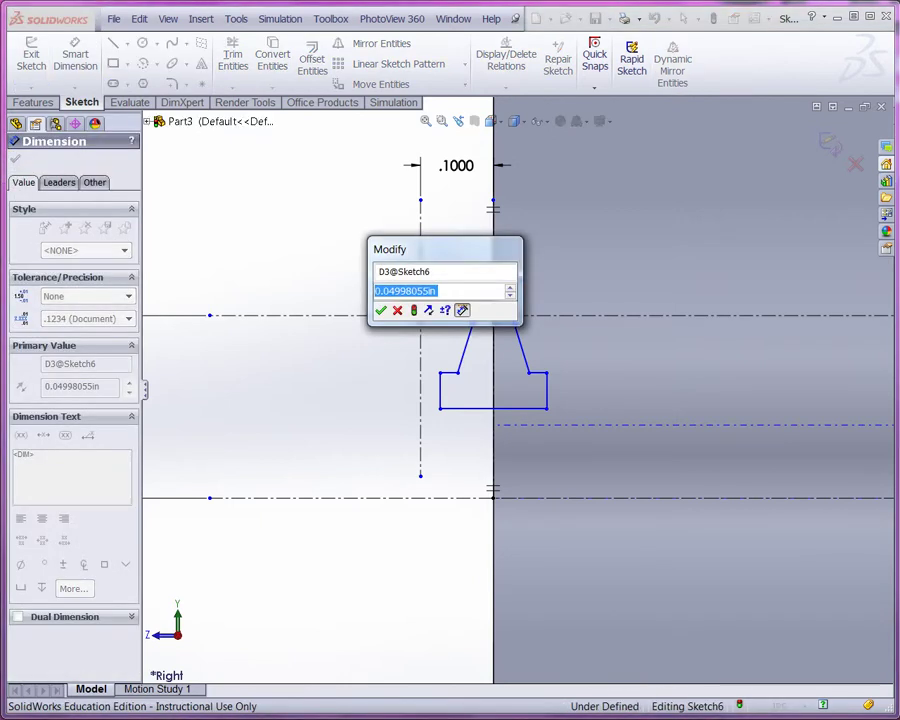
pyautogui.write('.0371')
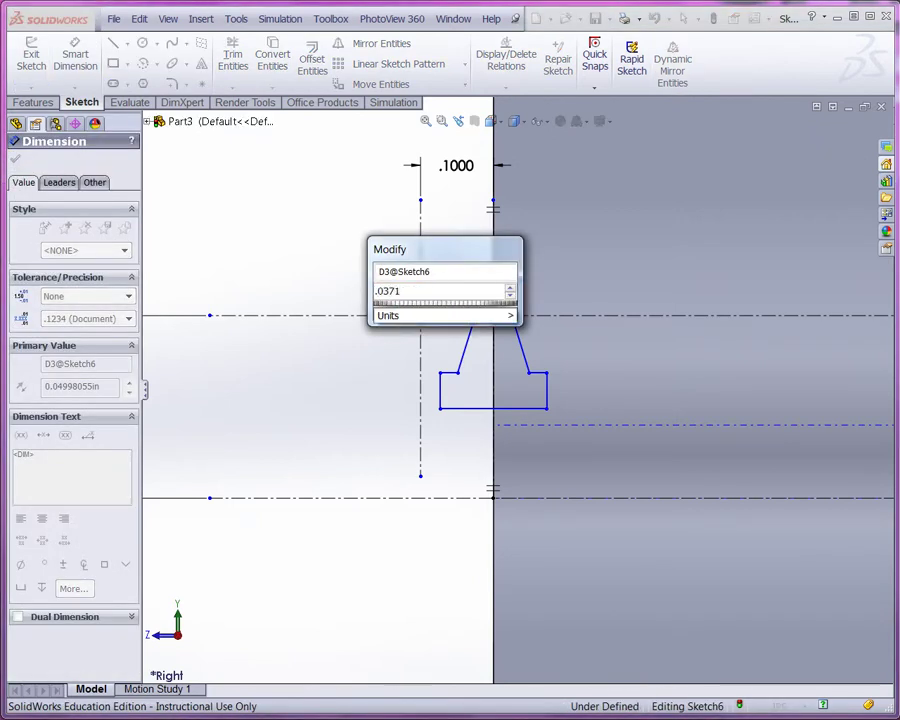
pyautogui.press('Return')
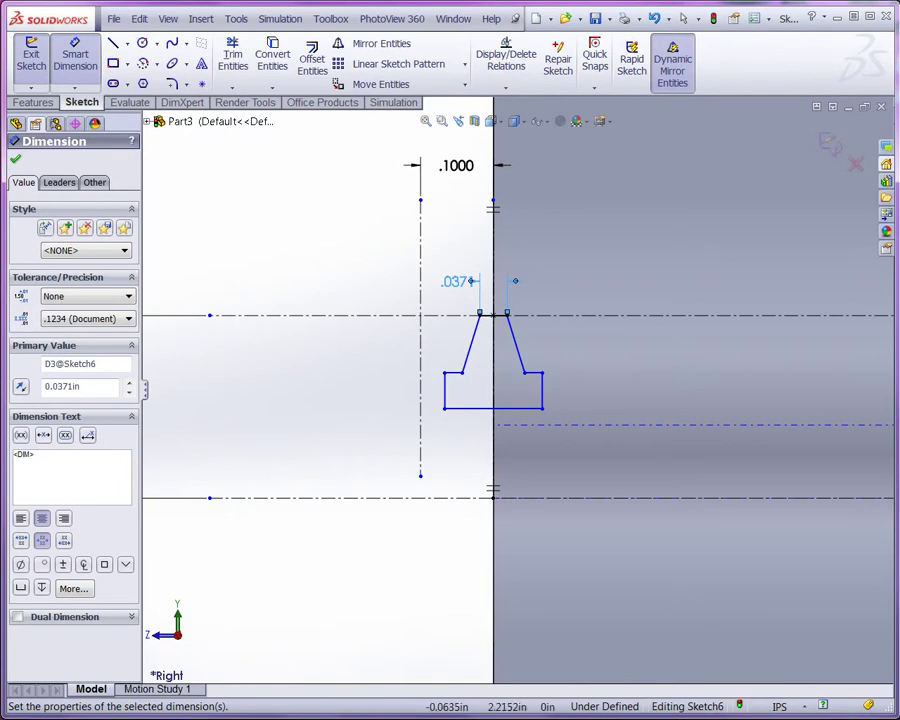
pyautogui.click(470, 342)
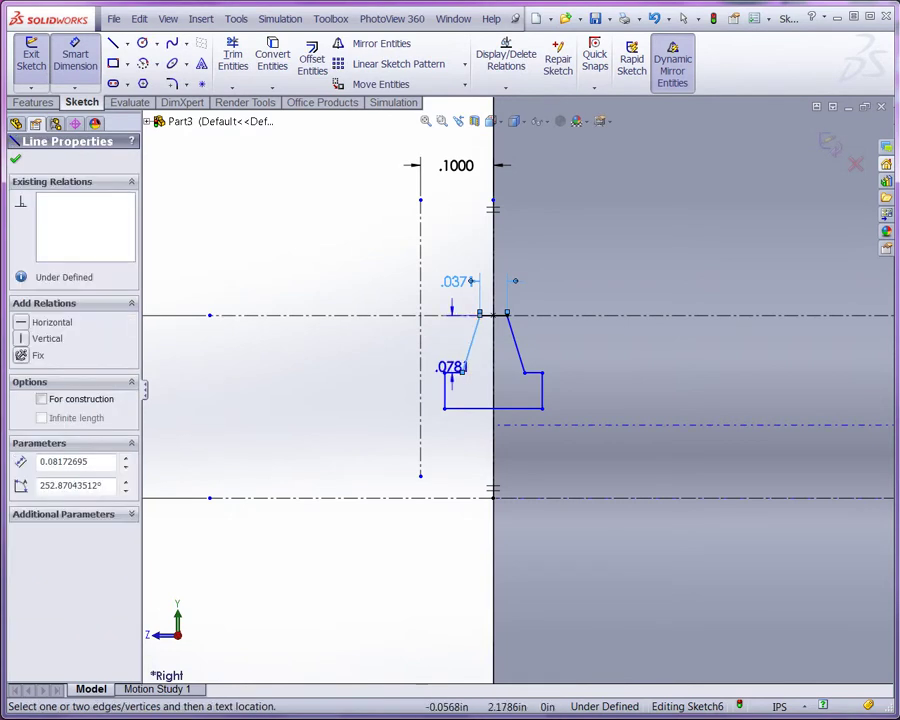
pyautogui.click(453, 373)
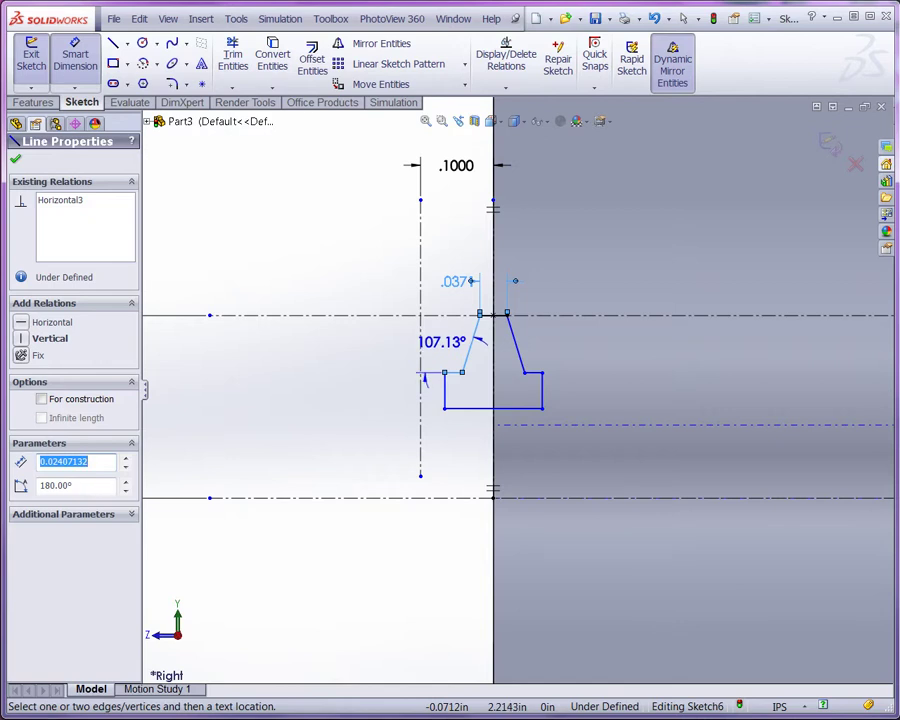
pyautogui.click(452, 372)
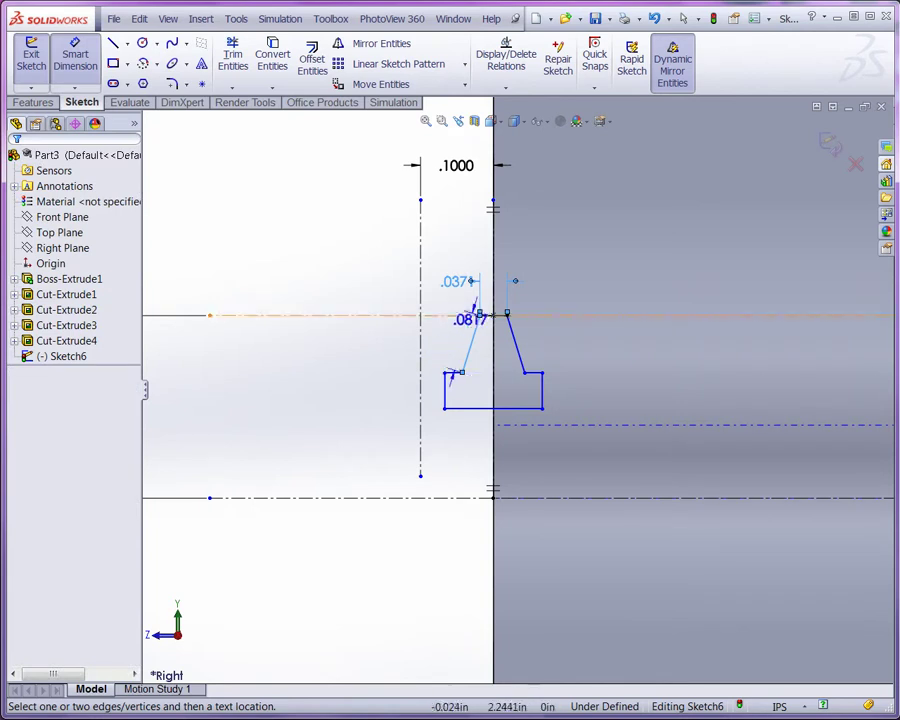
pyautogui.press('Escape')
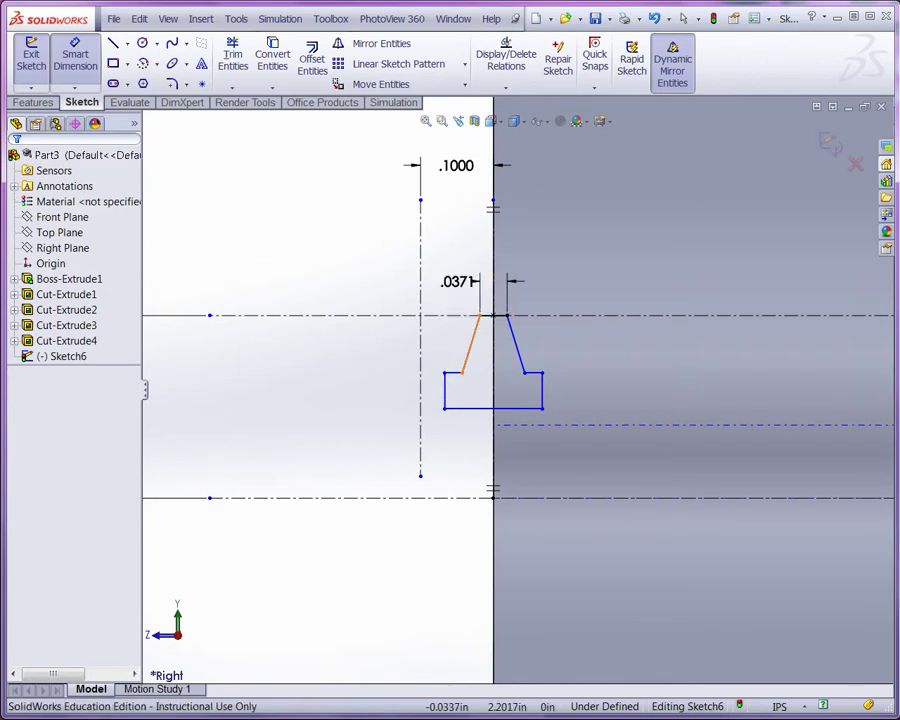
# Dimension the angle between the profile's left slanted side and left vertical side and set it to 14.50°.
pyautogui.click(477, 322)
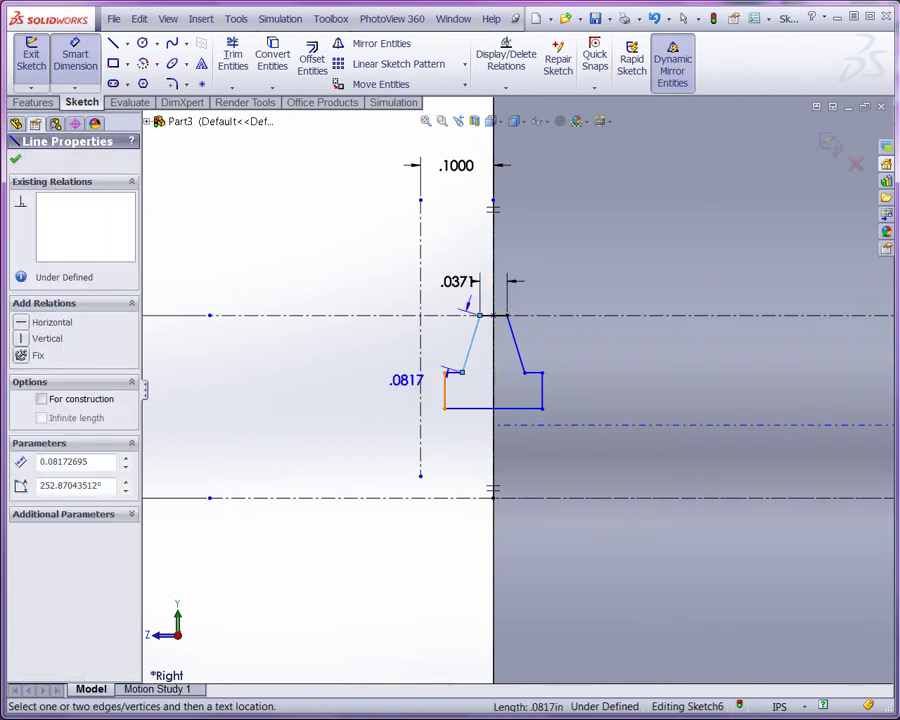
pyautogui.click(444, 390)
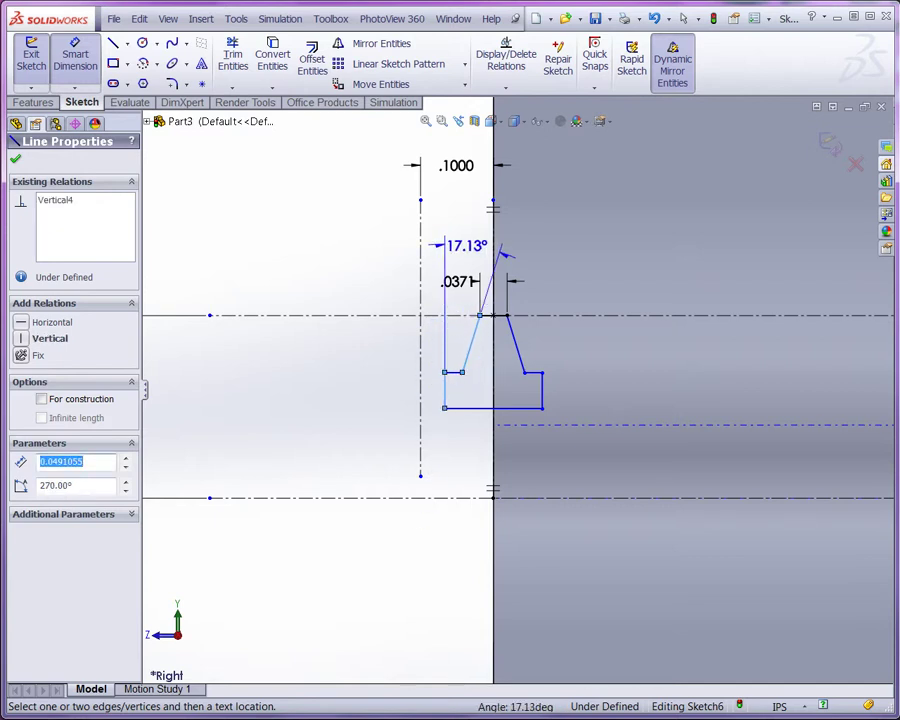
pyautogui.click(467, 246)
pyautogui.click(505, 255)
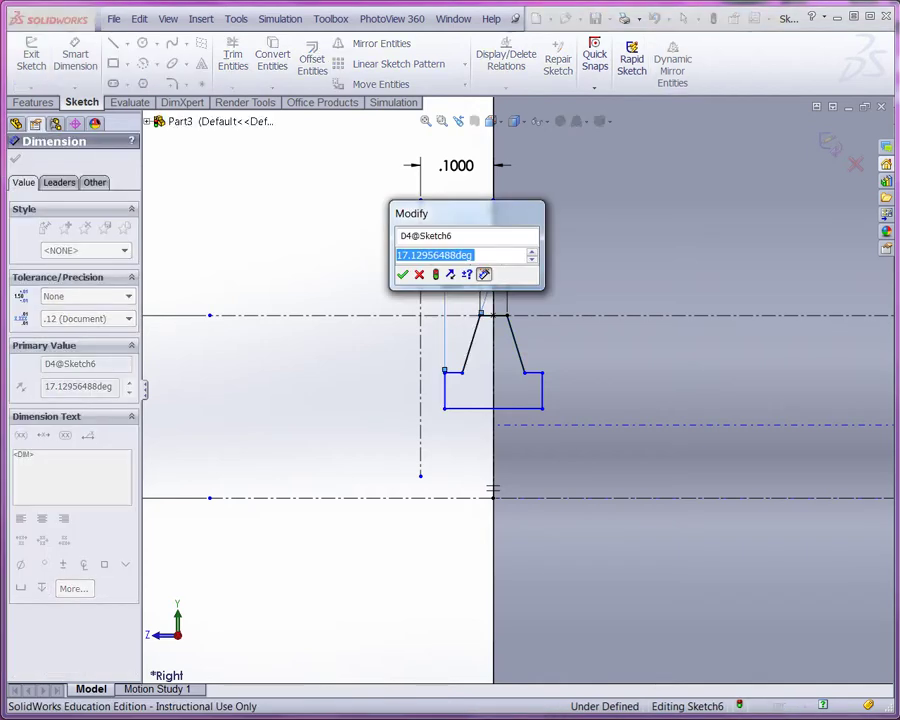
pyautogui.write('14.50')
pyautogui.press('Return')
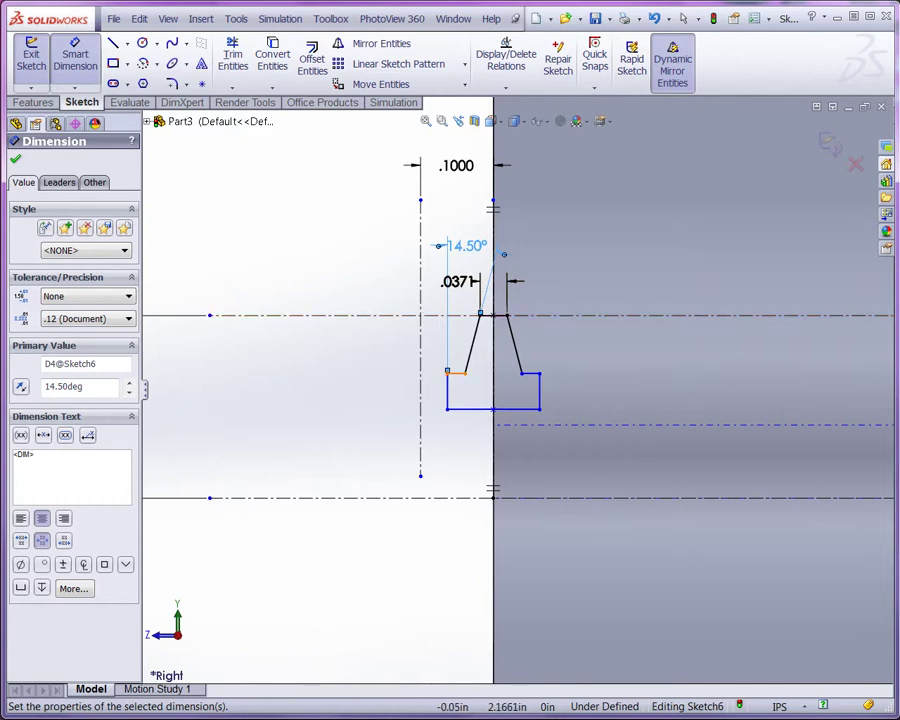
# Dimension the length of the profile's left horizontal ledge and set it to 0.0160 in.
pyautogui.click(456, 373)
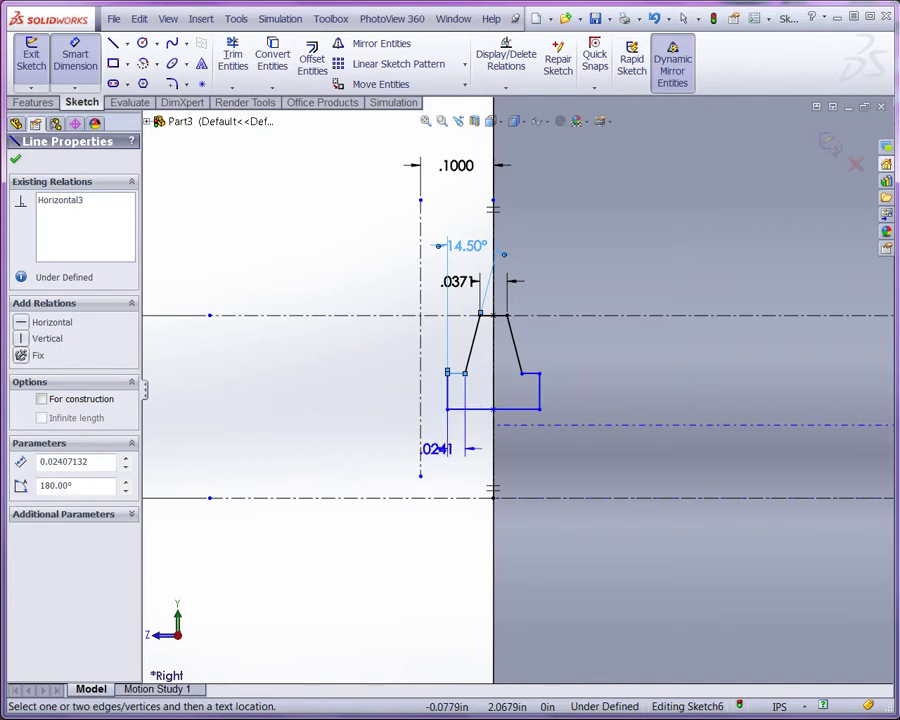
pyautogui.click(372, 452)
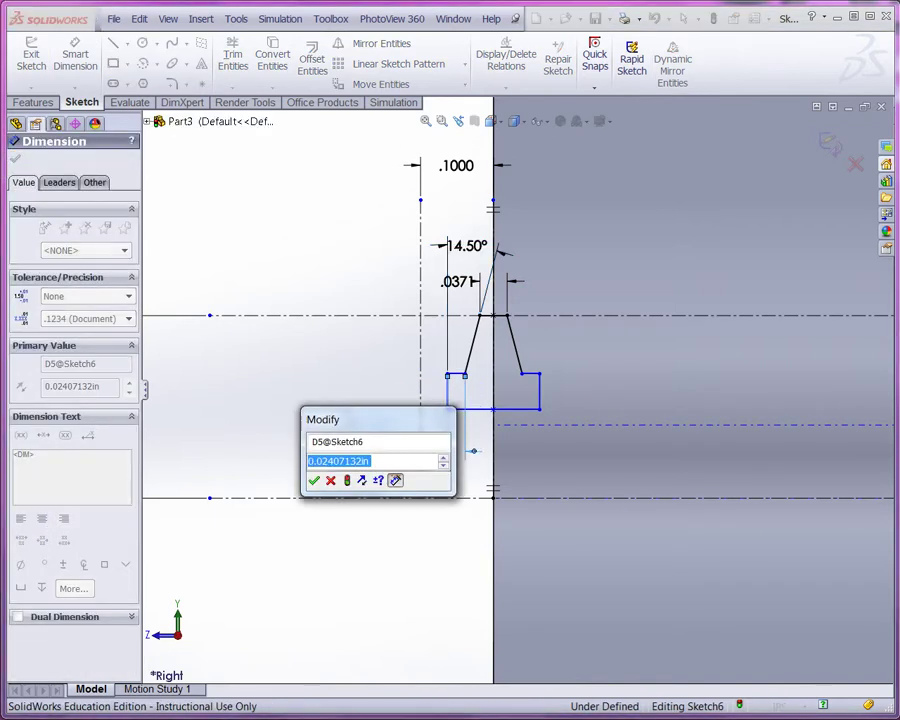
pyautogui.press('BackSpace')
pyautogui.write('.0160')
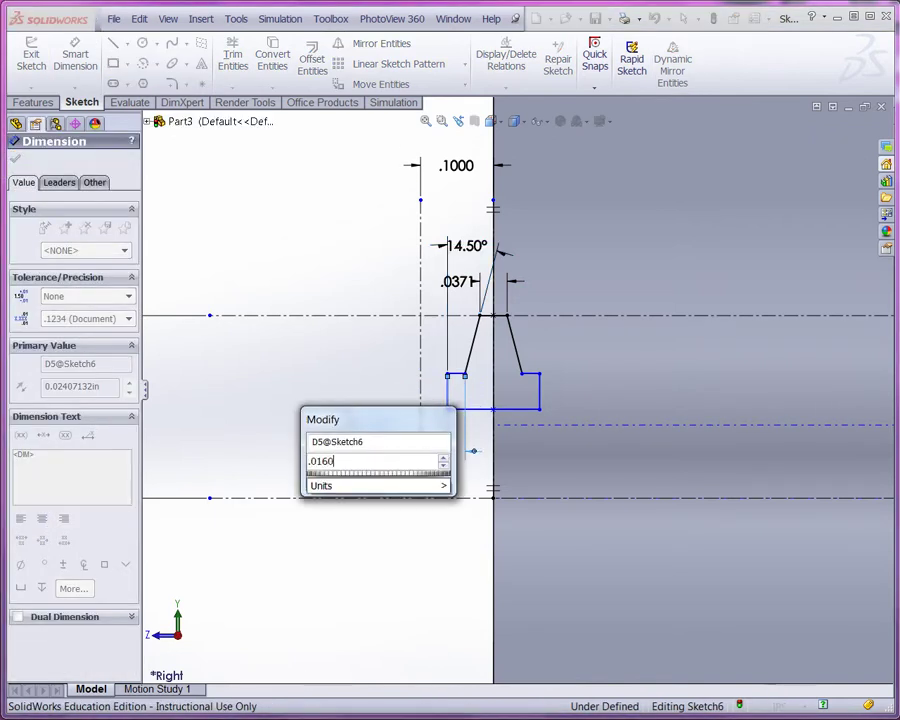
pyautogui.press('Return')
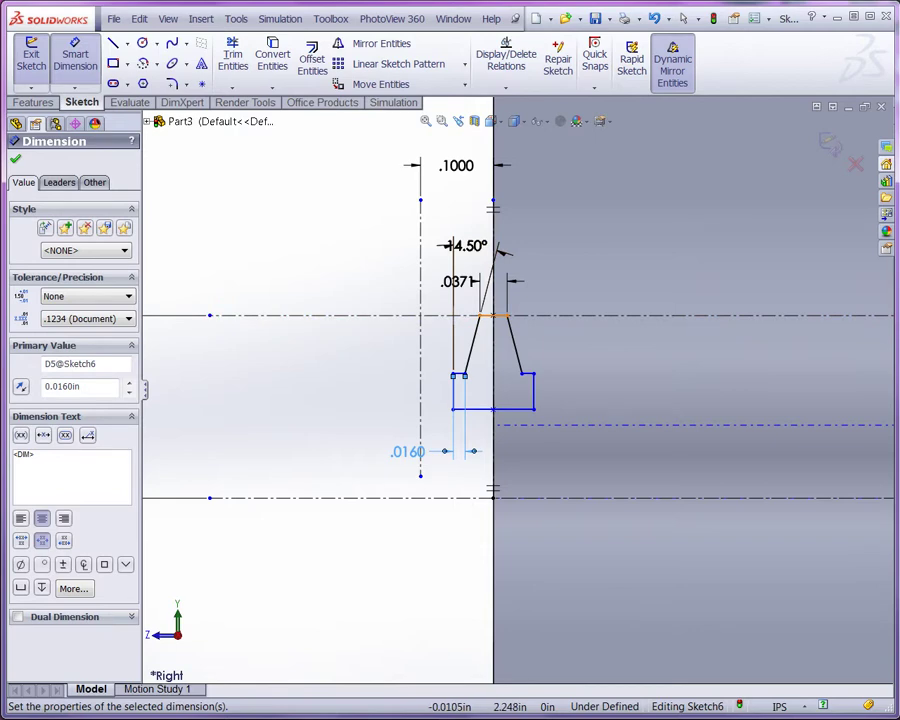
# Dimension the vertical distance from the profile's top edge to the left ledge and set it to 0.060 in.
pyautogui.click(493, 316)
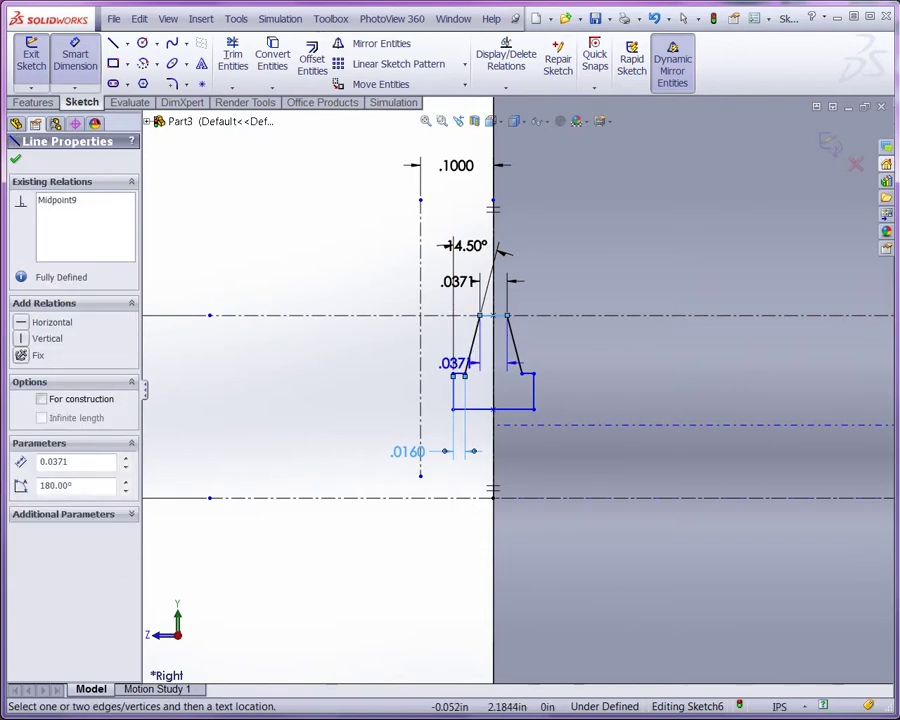
pyautogui.click(461, 375)
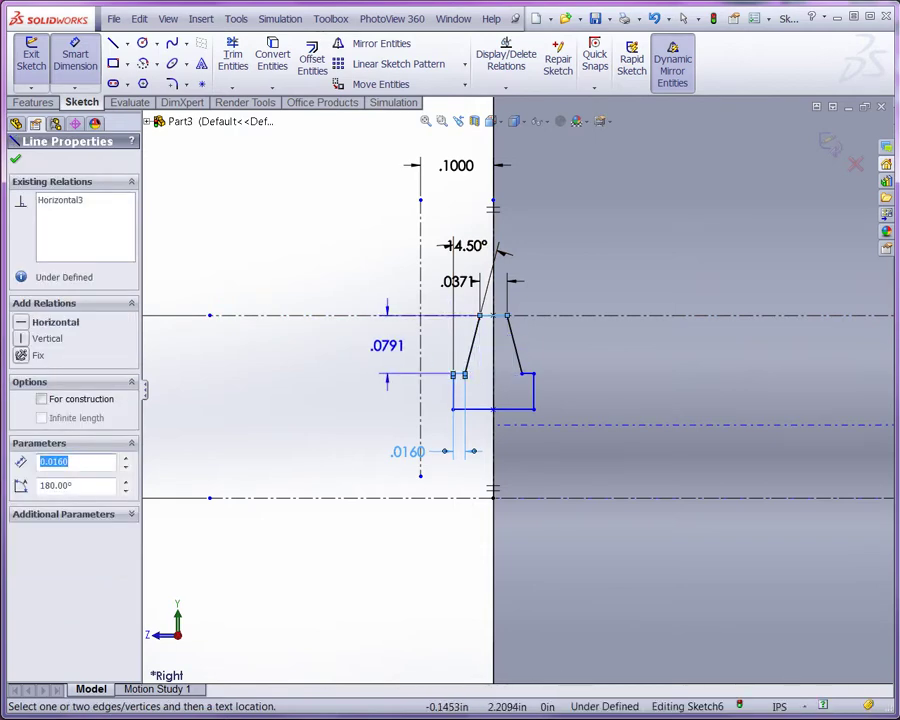
pyautogui.click(388, 345)
pyautogui.write('.060')
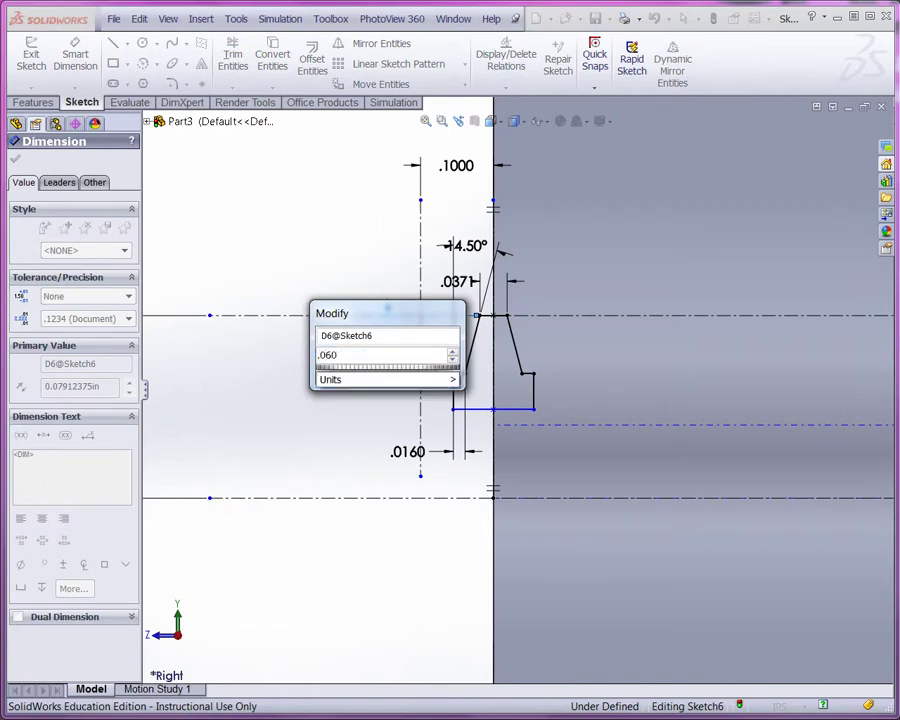
pyautogui.press('Return')
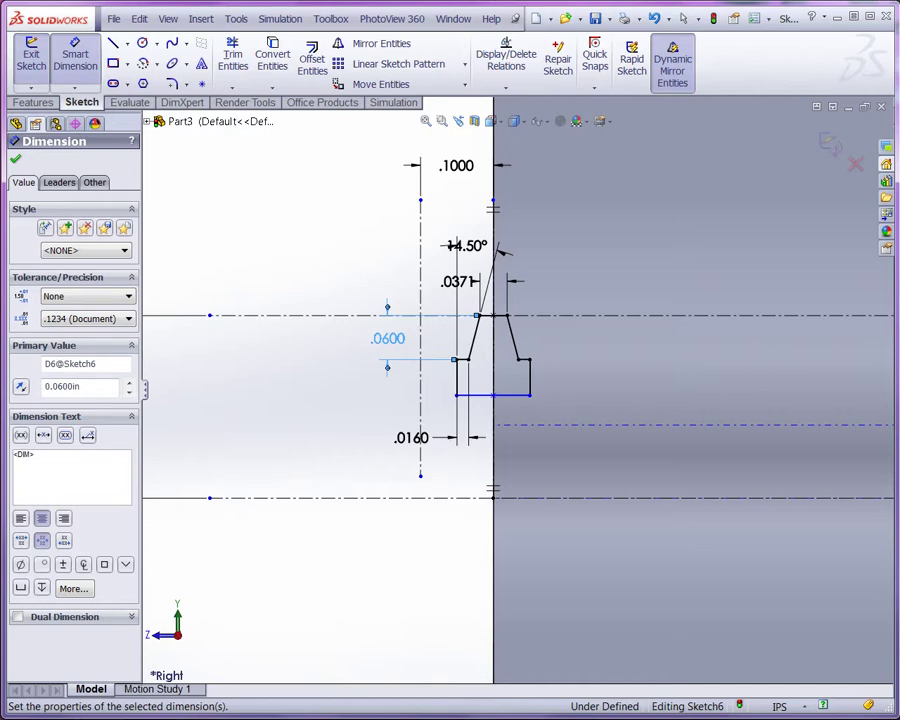
pyautogui.rightClick(305, 272)
pyautogui.click(342, 281)
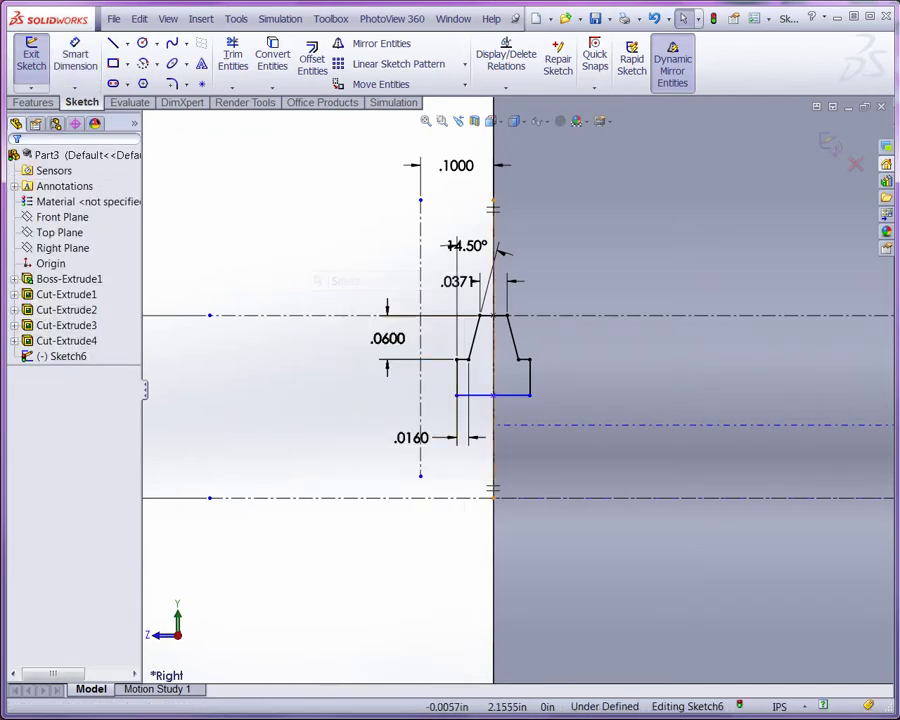
# Move the profile's bottom edge up to shorten its vertical sides by about half, and exit the sketch.
pyautogui.moveTo(496, 394); pyautogui.dragTo(514, 378)
pyautogui.click(309, 407)
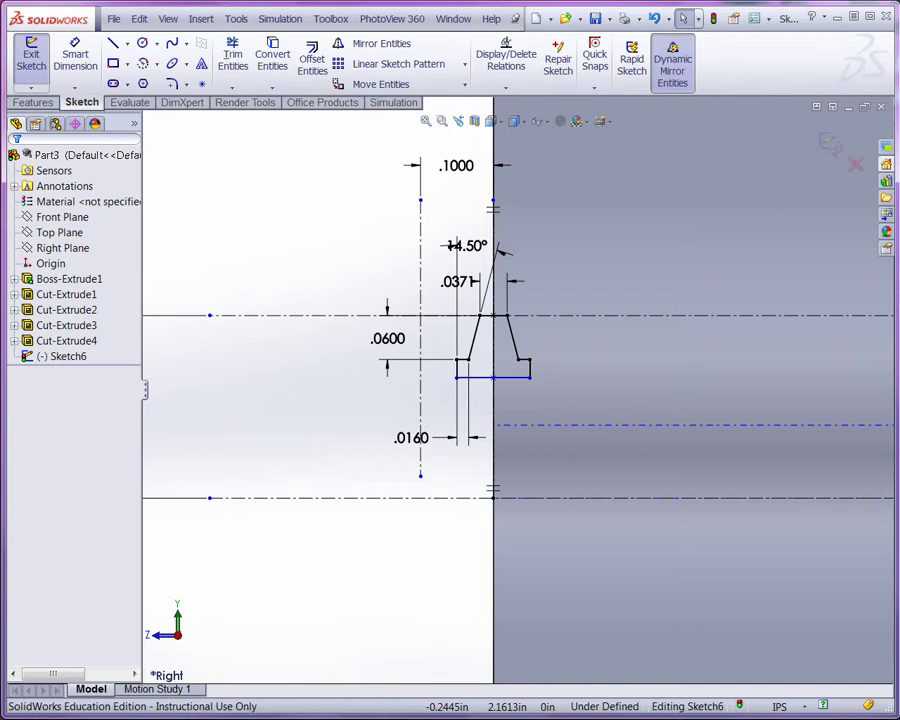
pyautogui.click(829, 143)
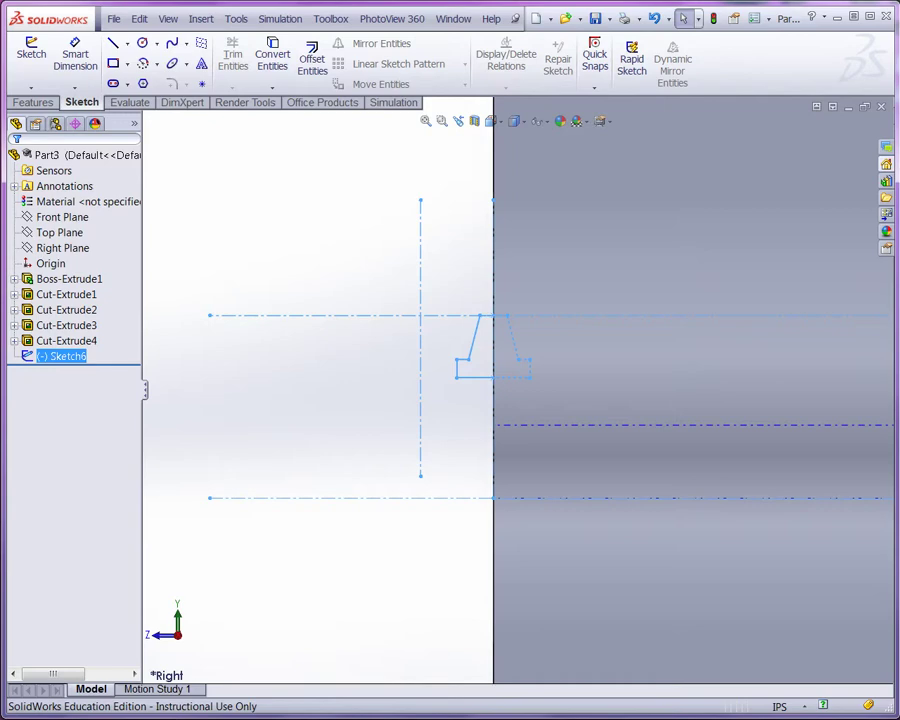
# Start a sketch on the rounded end's outer face and draw a circle about 0.24 in in diameter centered on the vertical centerline's lower endpoint.
pyautogui.moveTo(252, 405)
pyautogui.mouseDown(button='middle')
pyautogui.moveTo(352, 405)
pyautogui.moveTo(390, 450)
pyautogui.moveTo(374, 470)
pyautogui.mouseUp(button='middle')
pyautogui.scroll(5, 374, 470)
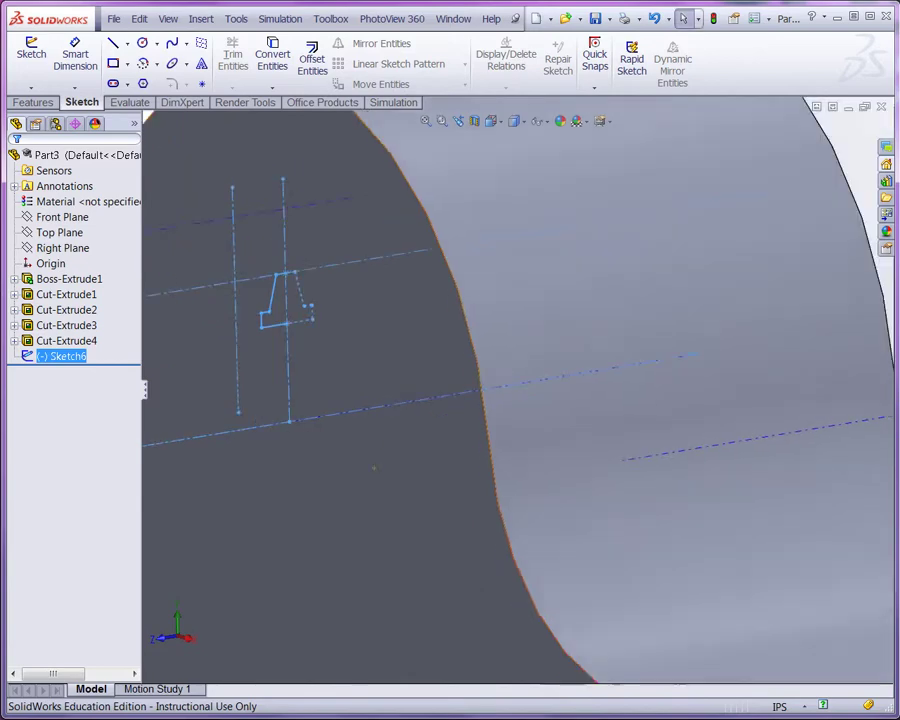
pyautogui.click(441, 373)
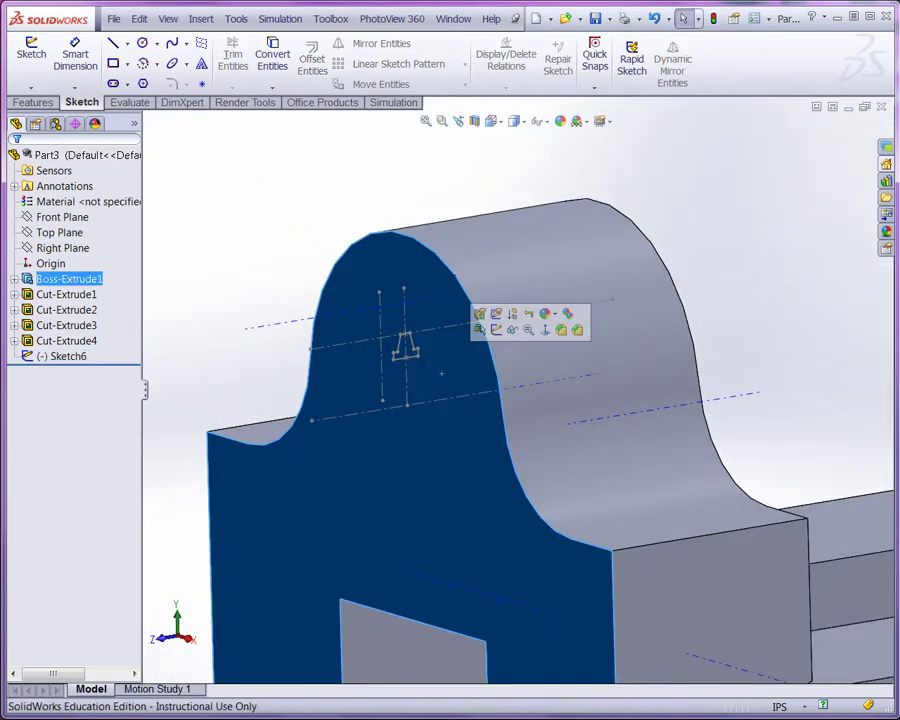
pyautogui.click(496, 329)
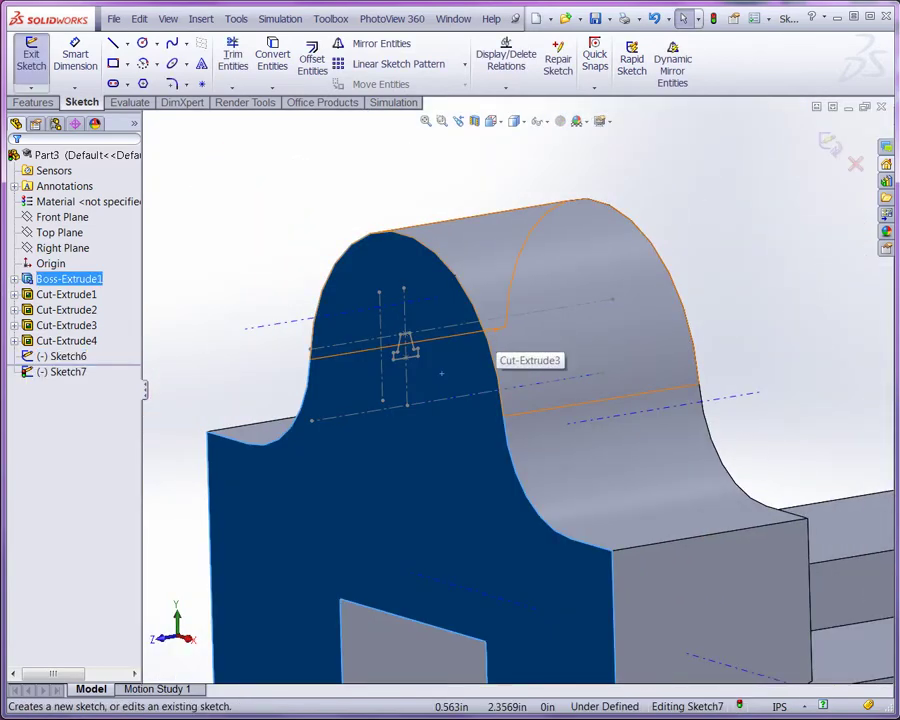
pyautogui.click(142, 43)
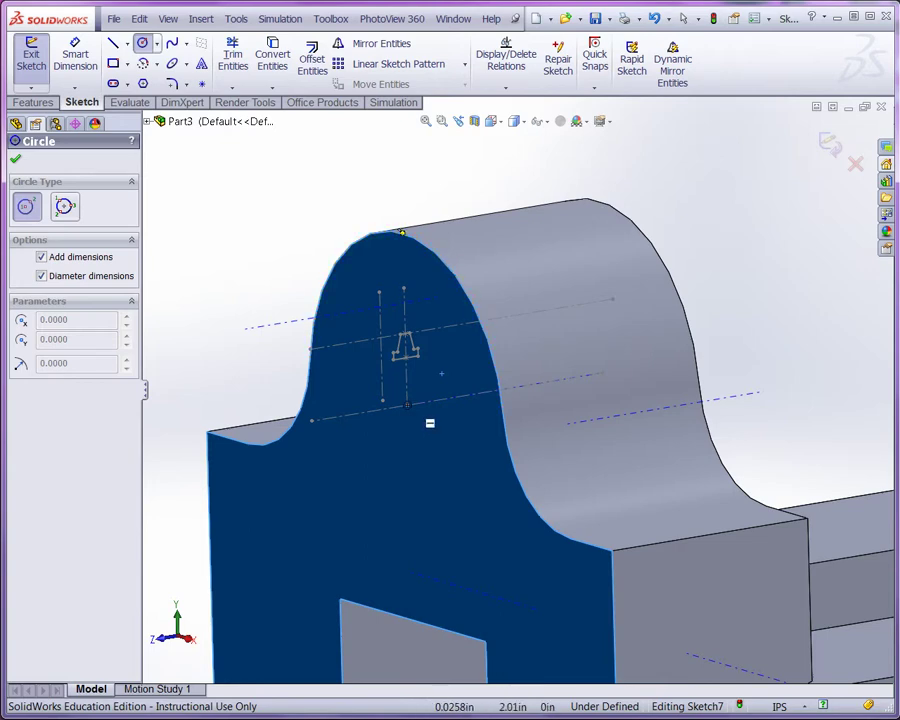
pyautogui.click(408, 404)
pyautogui.click(426, 405)
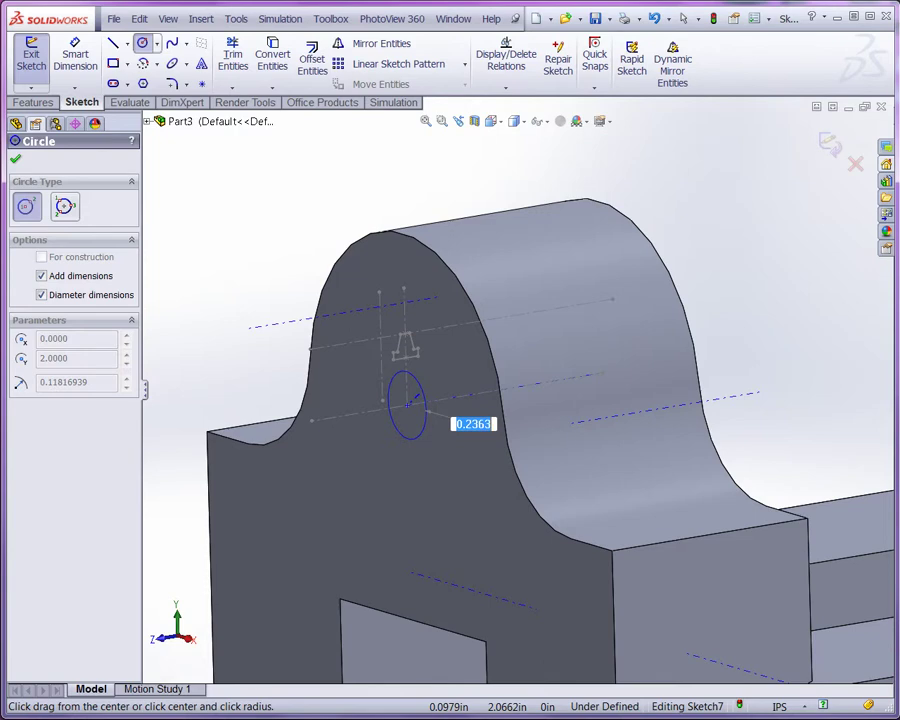
pyautogui.click(426, 408)
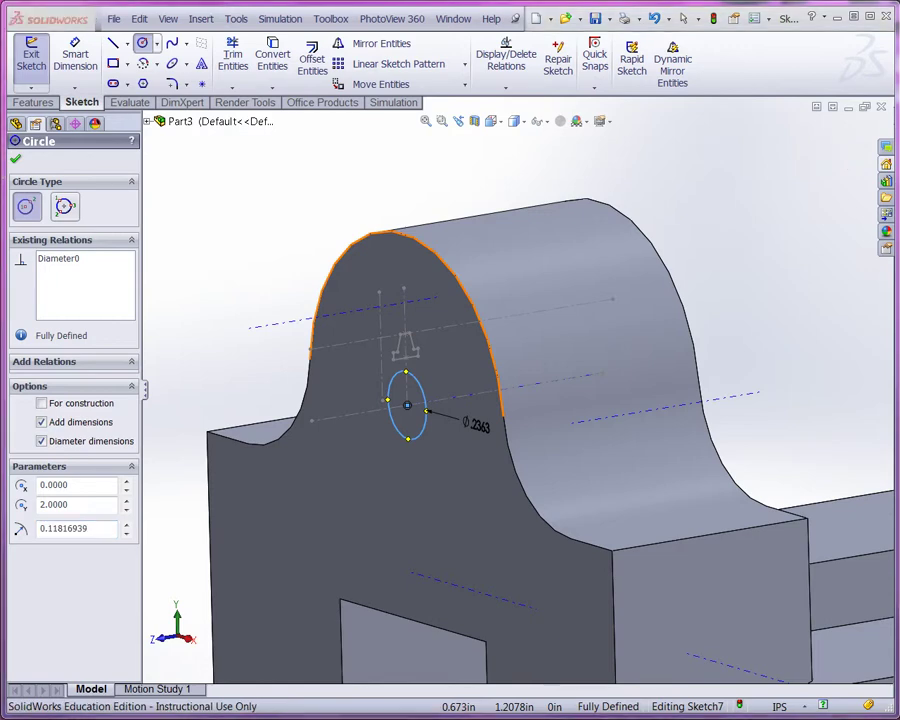
pyautogui.click(463, 437)
pyautogui.press('Escape')
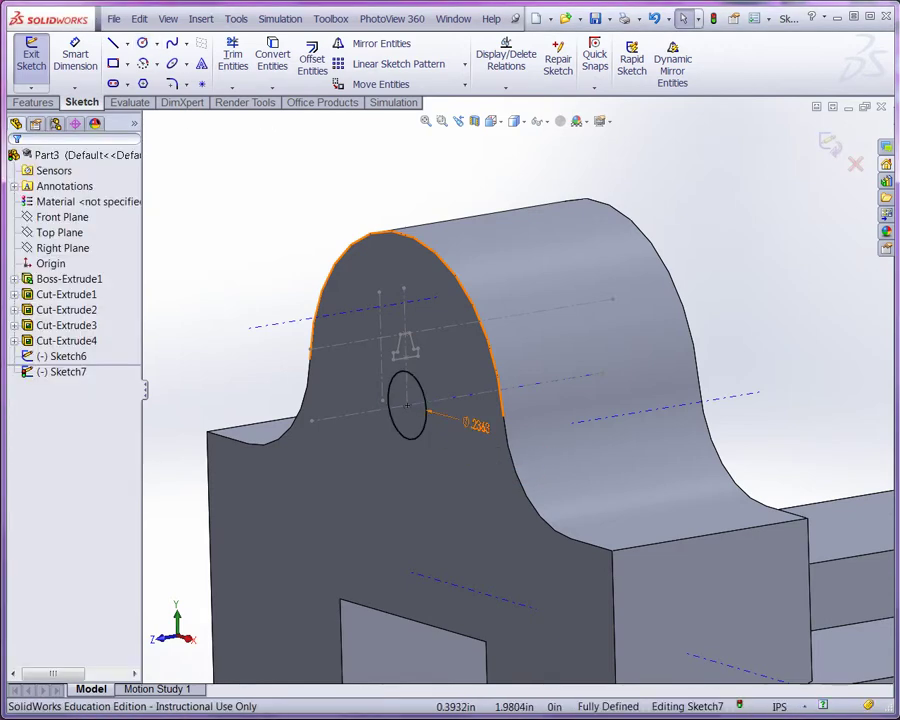
# Set the circle's diameter to 0.5 in and exit the sketch.
pyautogui.doubleClick(476, 425)
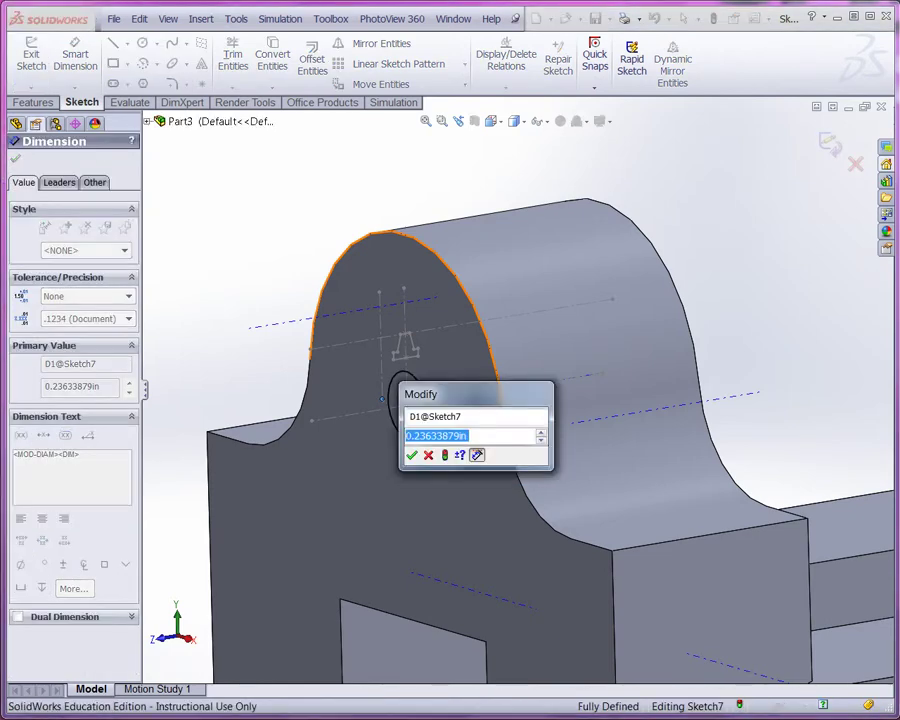
pyautogui.write('0.5')
pyautogui.press('Return')
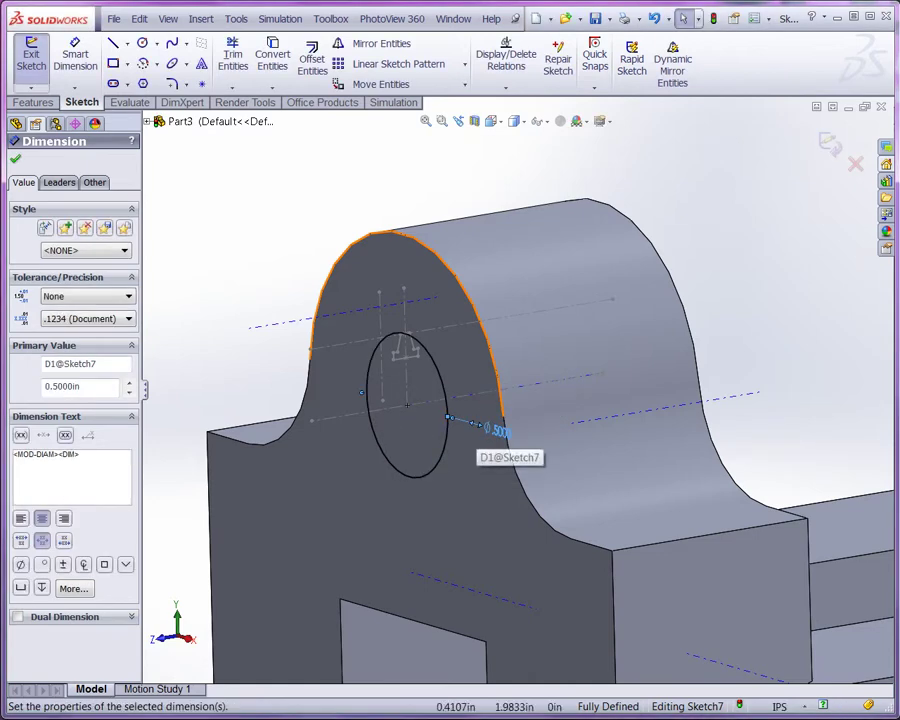
pyautogui.press('Escape')
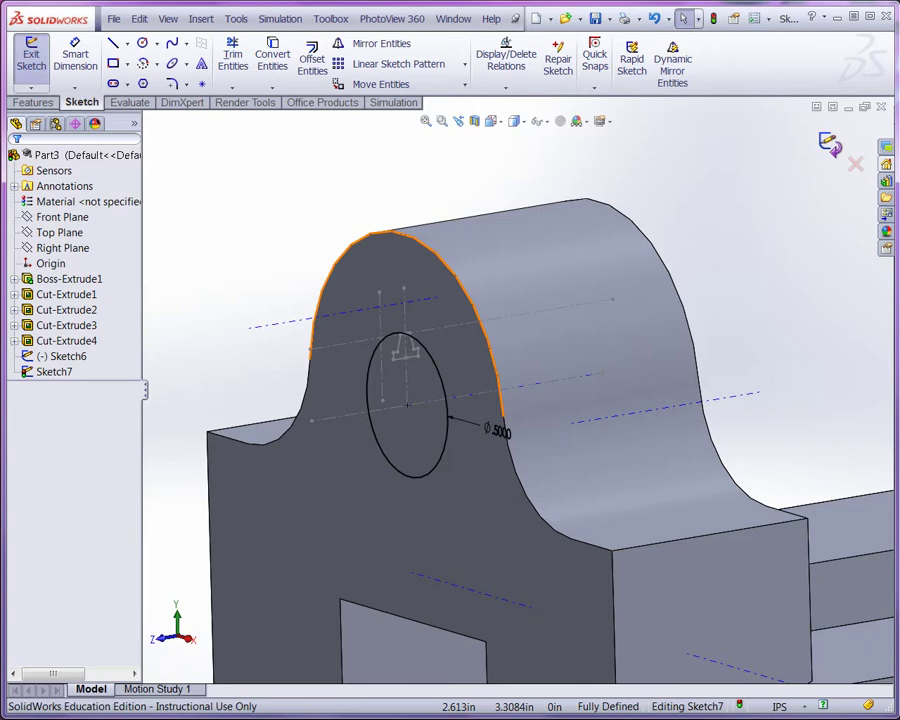
pyautogui.click(31, 55)
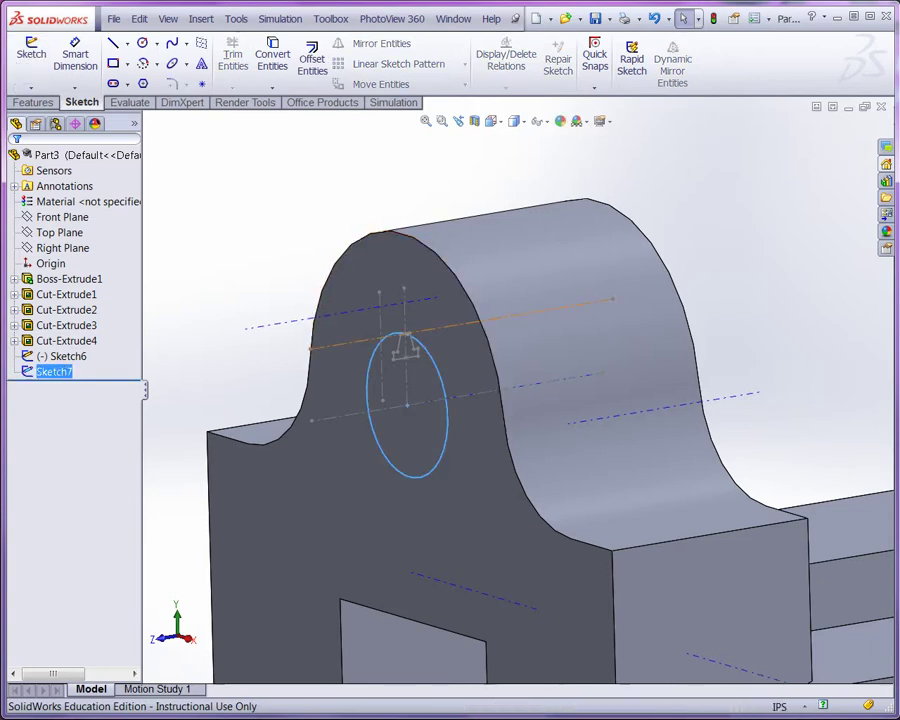
# Start a helix from the 0.5 in circle with a constant pitch of 0.10 in and its direction reversed into the part.
pyautogui.press('Escape')
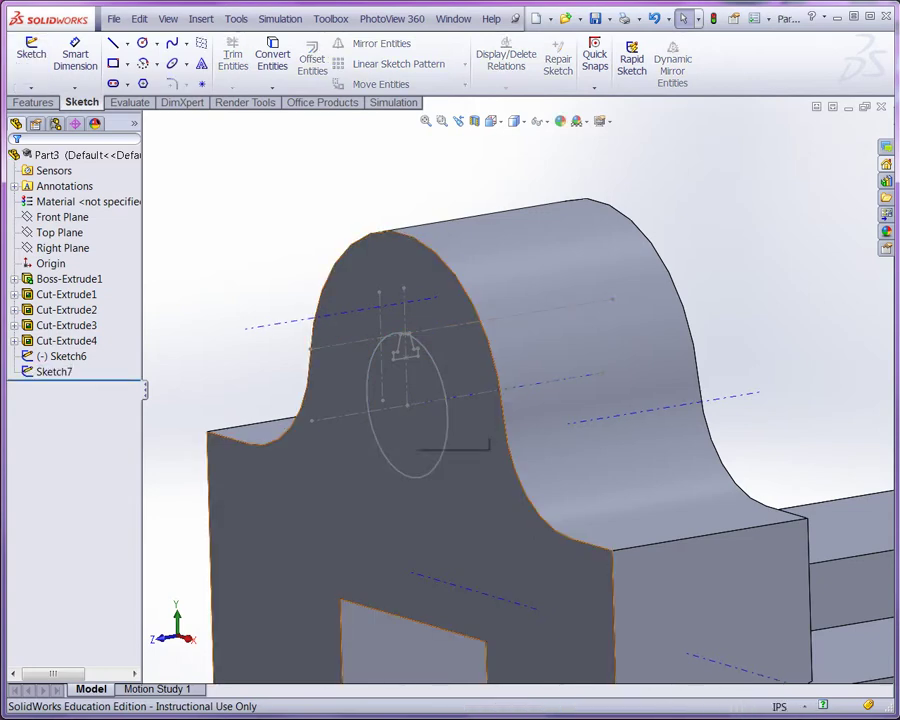
pyautogui.scroll(-2, 440, 395)
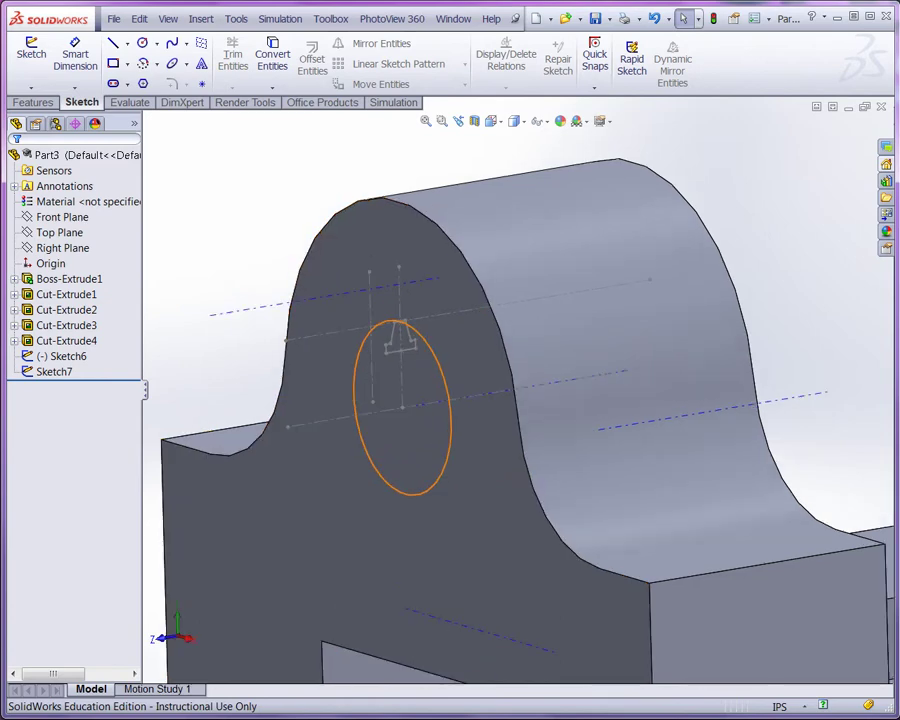
pyautogui.click(448, 392)
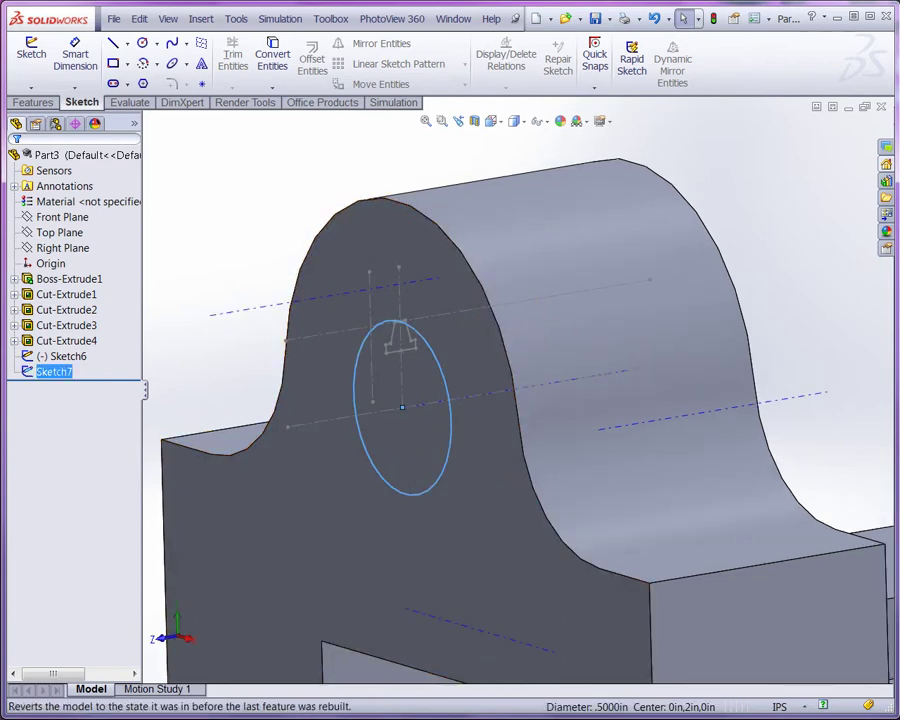
pyautogui.click(33, 103)
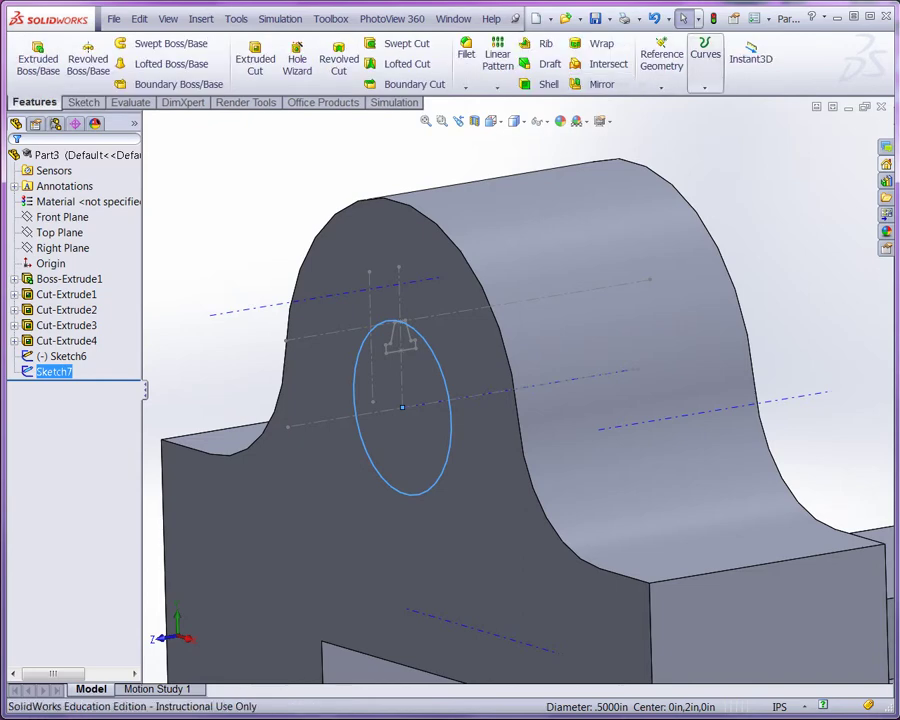
pyautogui.click(705, 55)
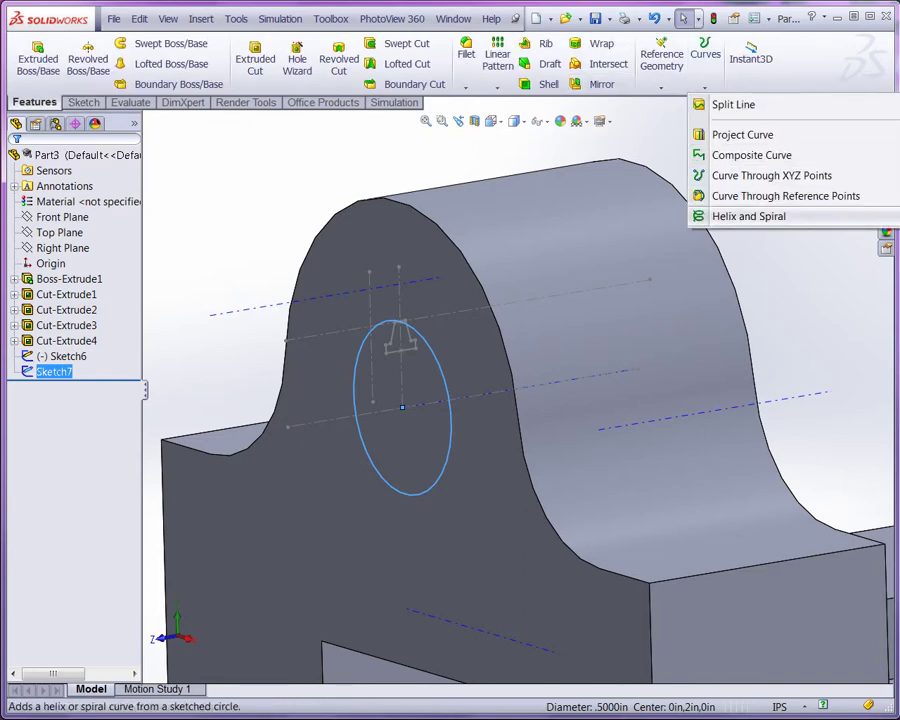
pyautogui.click(748, 216)
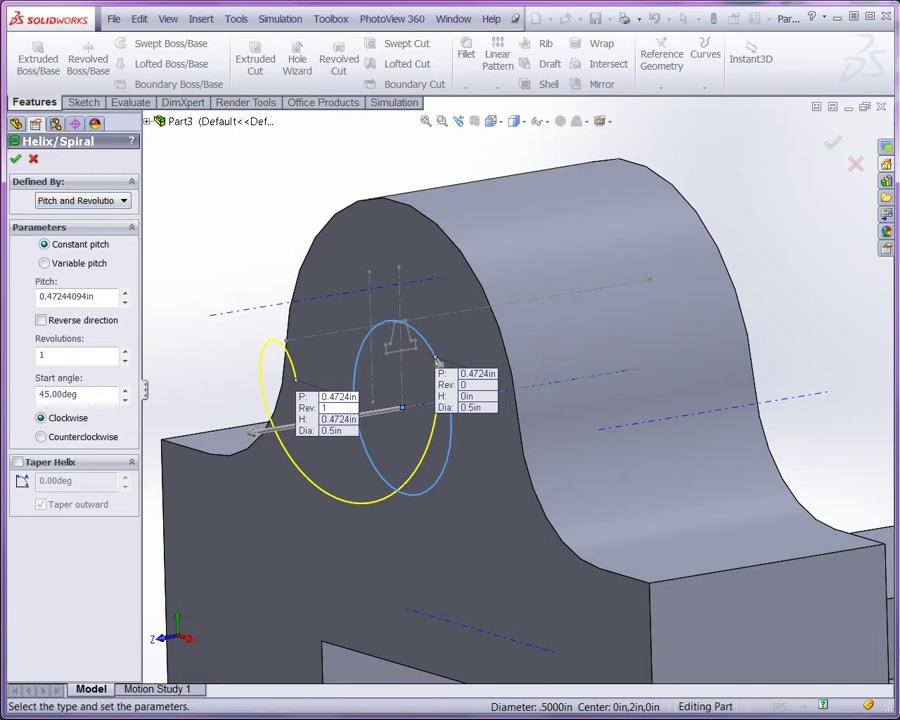
pyautogui.moveTo(97, 297); pyautogui.dragTo(37, 297)
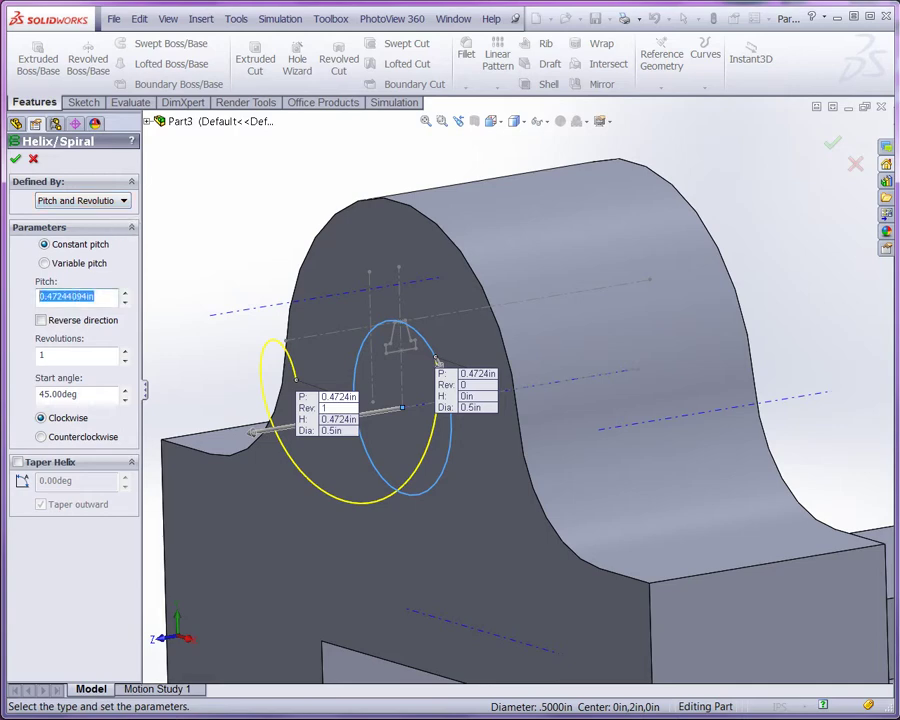
pyautogui.write('.1')
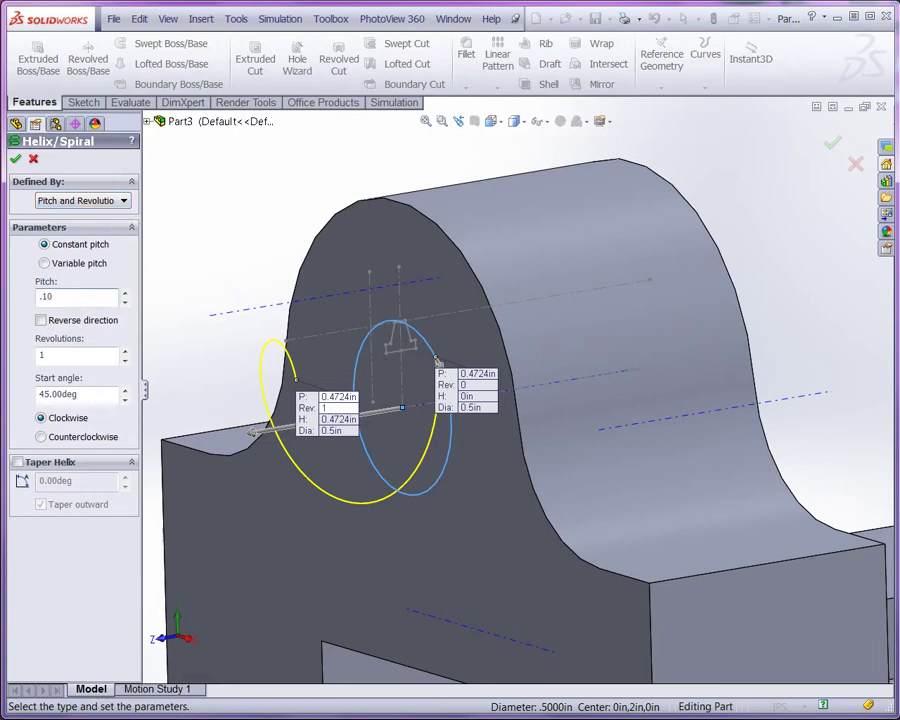
pyautogui.write('0')
pyautogui.press('Tab')
pyautogui.click(41, 320)
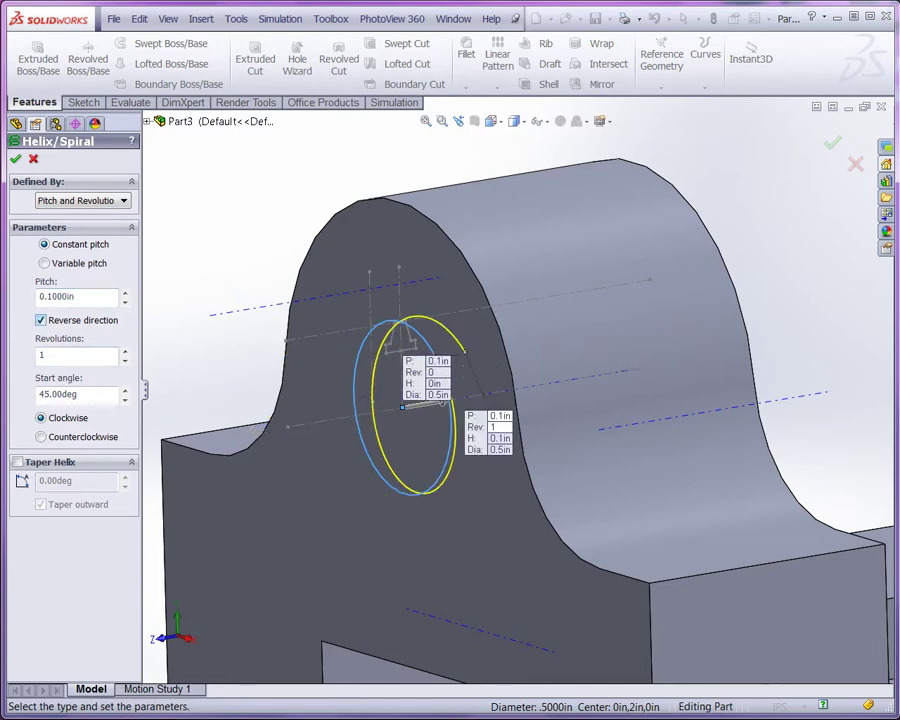
# Give the helix 14 revolutions and a 90° start angle, and create it.
pyautogui.press('Tab')
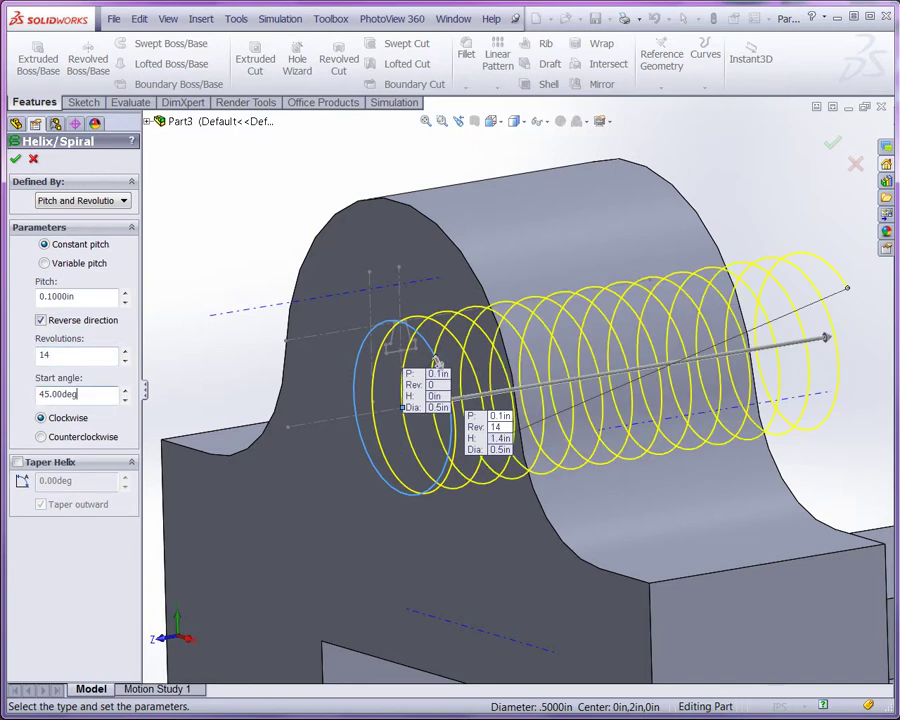
pyautogui.press('Tab')
pyautogui.write('90')
pyautogui.press('Return')
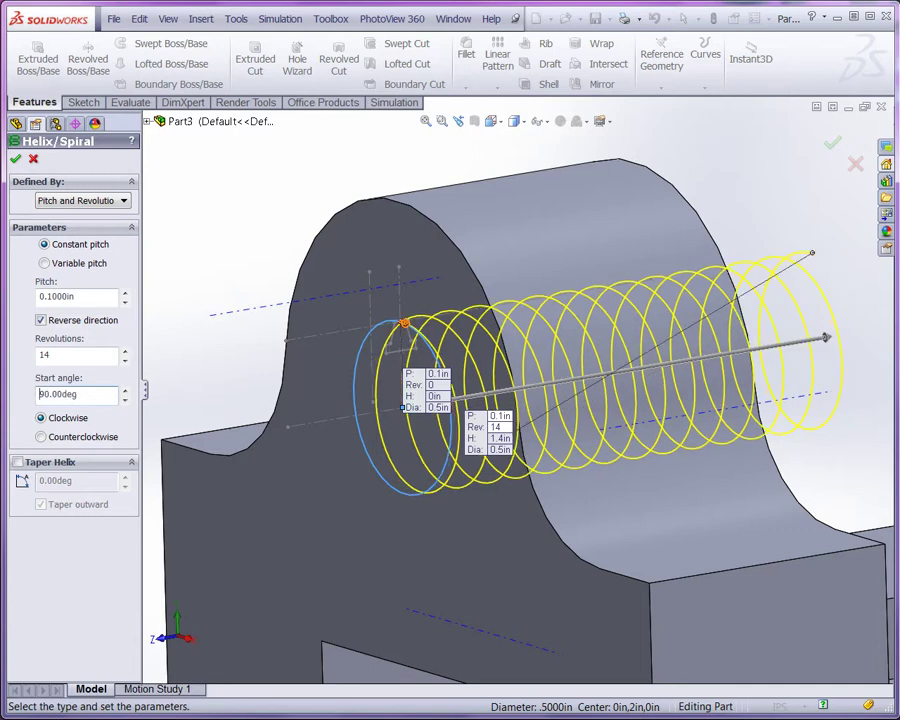
pyautogui.scroll(-2, 405, 322)
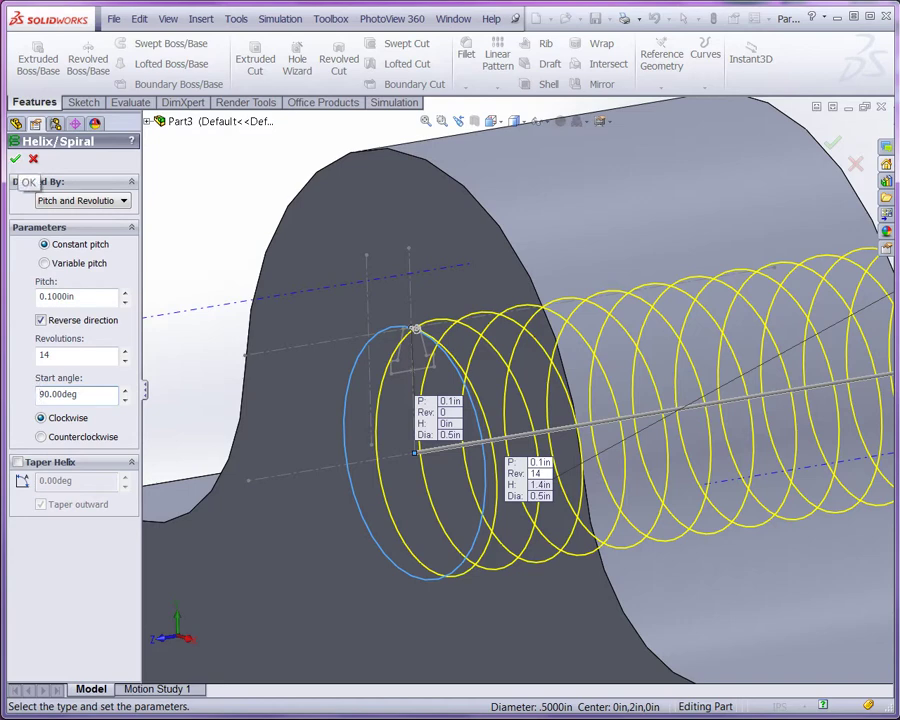
pyautogui.click(15, 159)
# Start a sketch on the rounded end's outer face and draw a circle about 0.27 in in diameter centered on the vertical centerline's lower endpoint.
pyautogui.scroll(2, 285, 502)
pyautogui.moveTo(285, 504)
pyautogui.mouseDown(button='middle')
pyautogui.moveTo(168, 506)
pyautogui.moveTo(285, 506)
pyautogui.mouseUp(button='middle')
pyautogui.scroll(3, 287, 505)
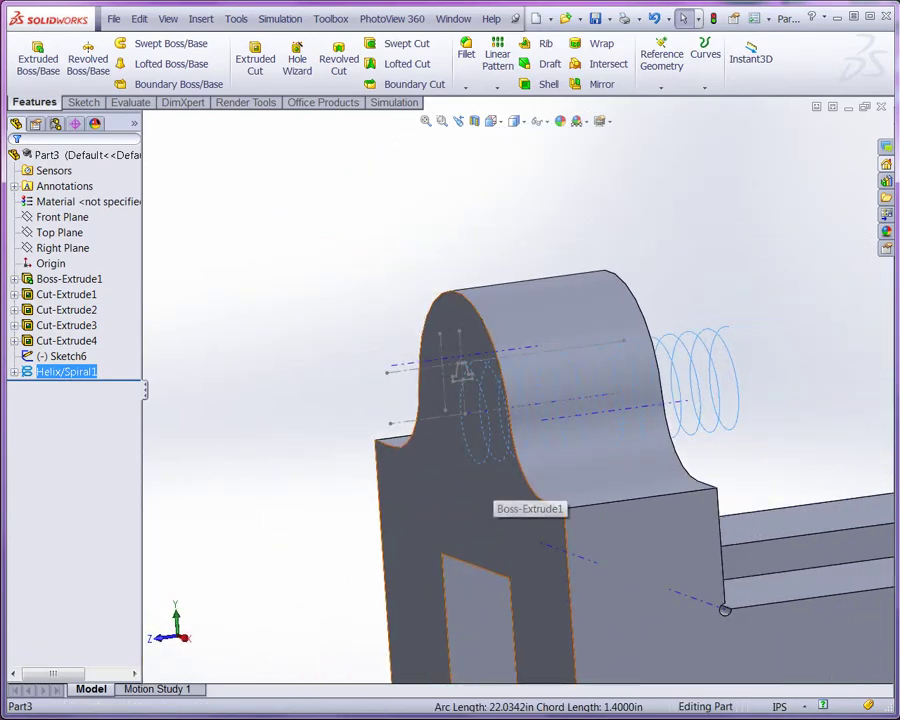
pyautogui.moveTo(492, 492); pyautogui.dragTo(540, 490, button='middle')
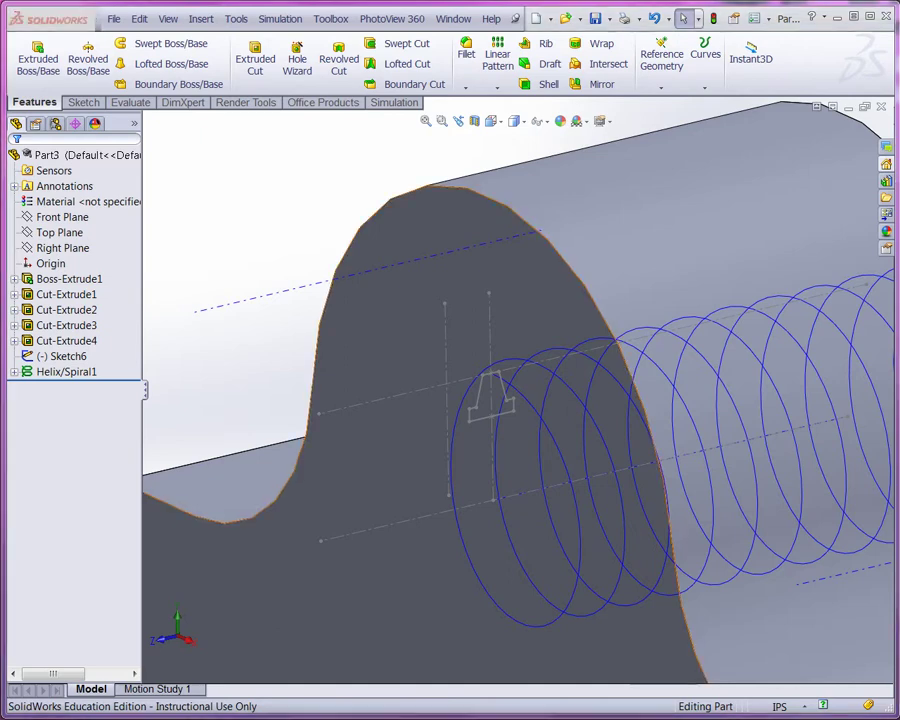
pyautogui.click(375, 465)
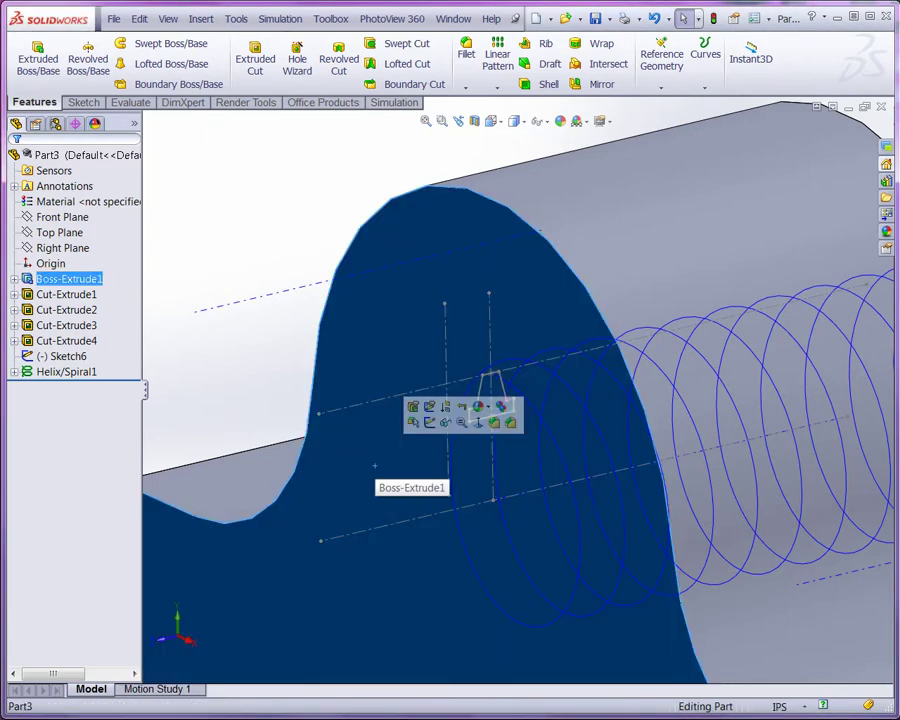
pyautogui.click(429, 422)
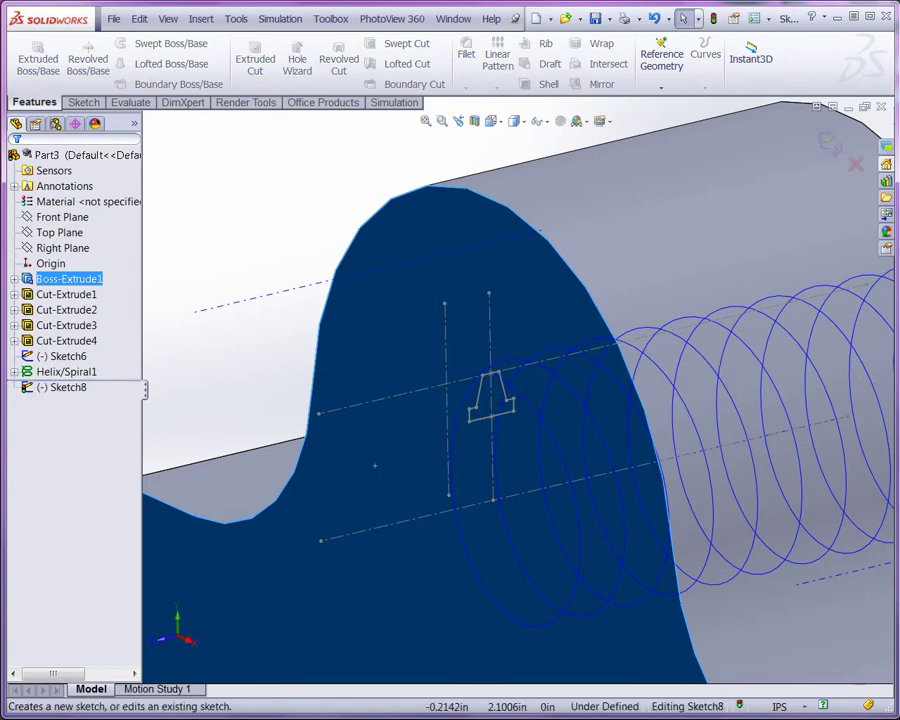
pyautogui.rightClick(247, 450)
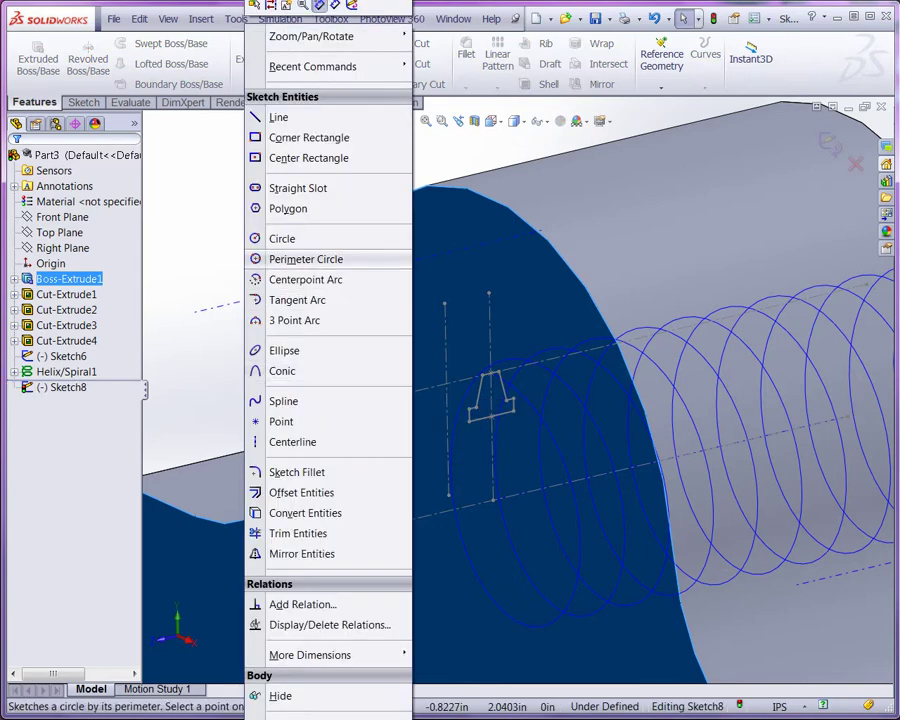
pyautogui.click(282, 238)
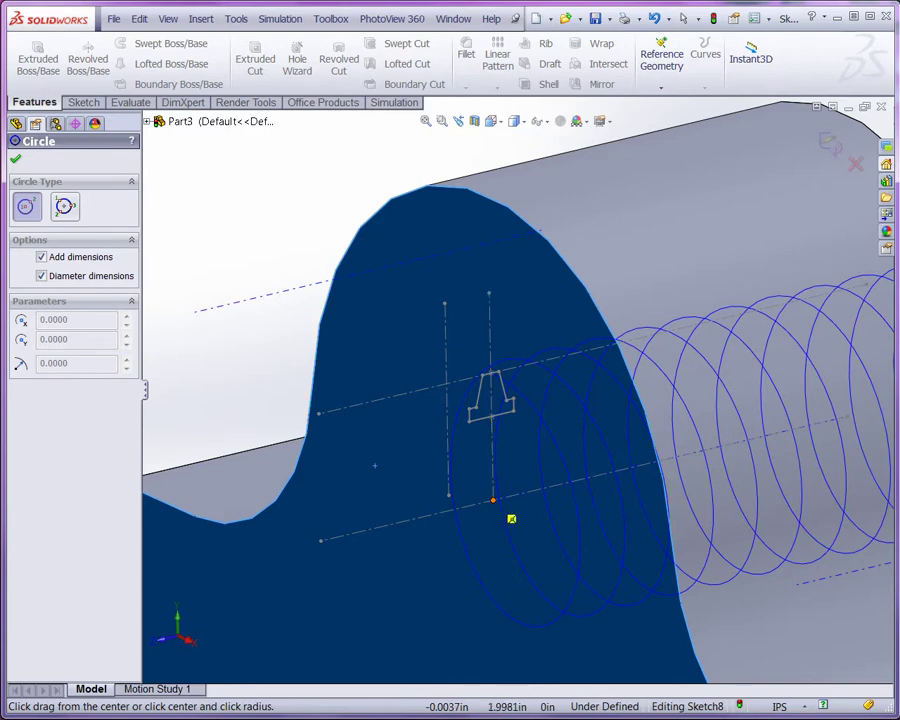
pyautogui.click(493, 500)
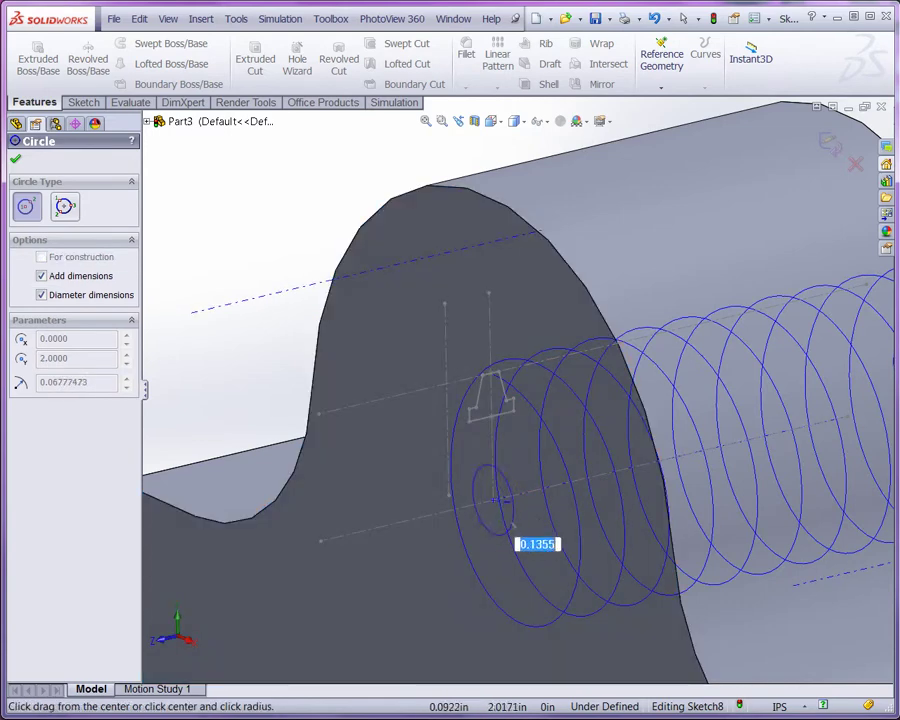
pyautogui.click(533, 518)
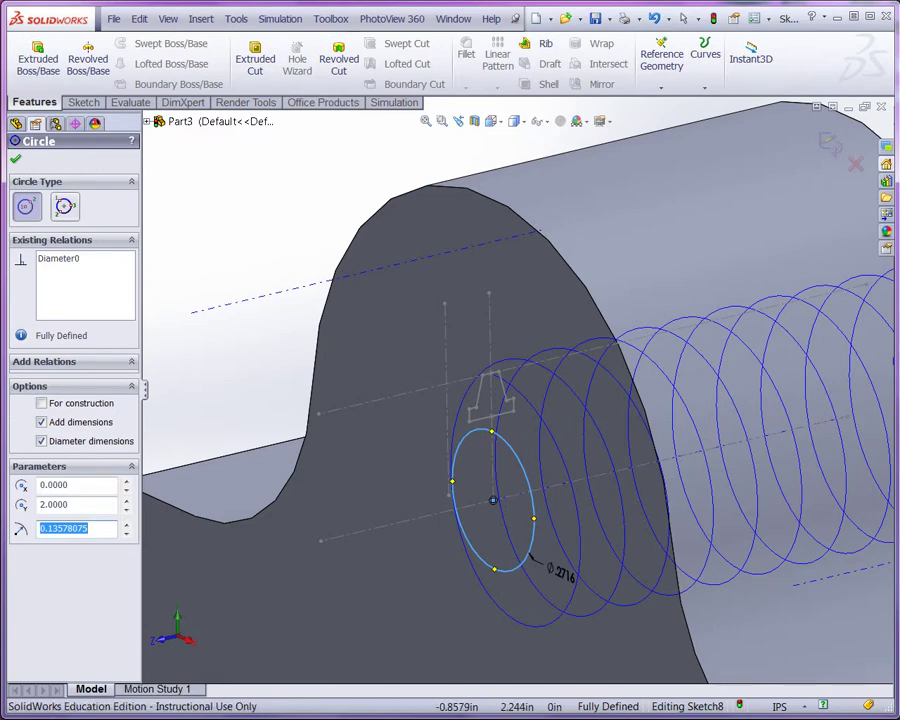
pyautogui.rightClick(232, 186)
pyautogui.click(256, 228)
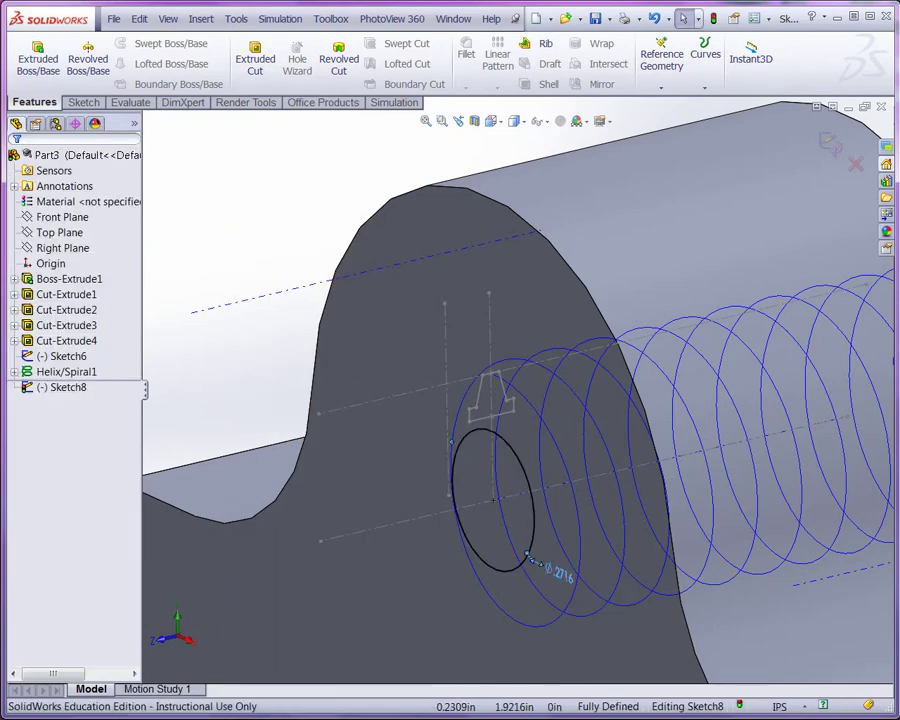
# Set the new circle's diameter to 0.380 in.
pyautogui.doubleClick(561, 571)
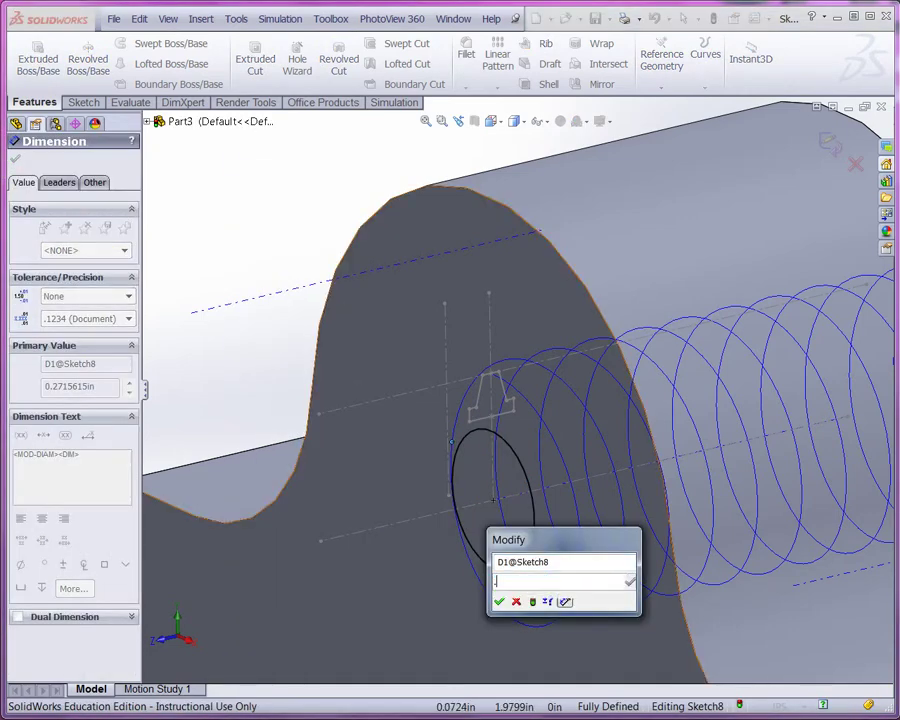
pyautogui.write('.380')
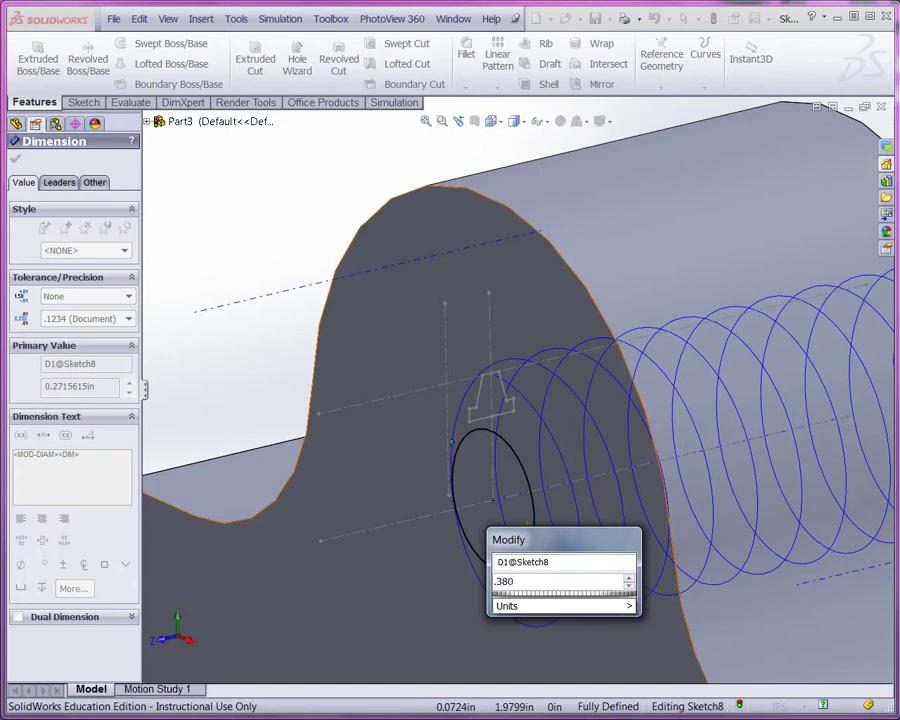
pyautogui.press('Return')
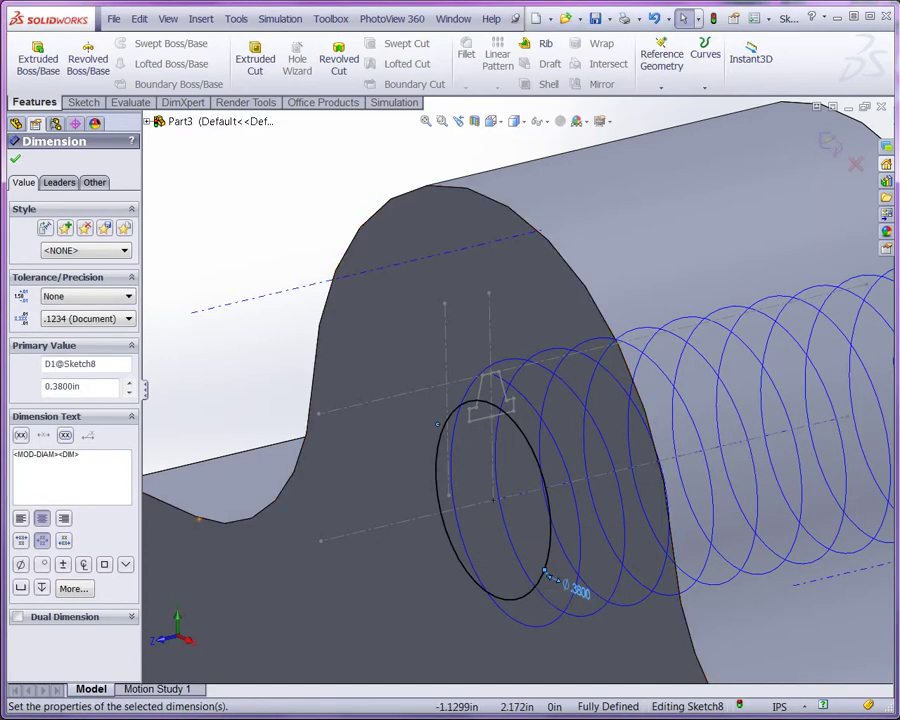
pyautogui.click(15, 159)
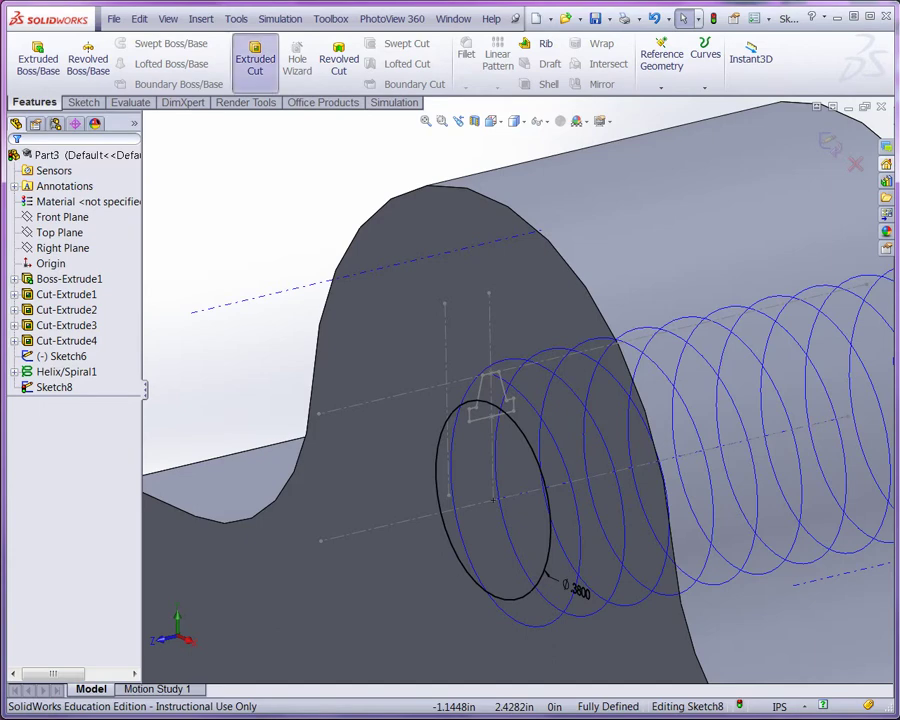
# Cut-extrude the 0.380 in circle through the rounded end, using Up To Surface with its inner face as the limit.
pyautogui.click(255, 58)
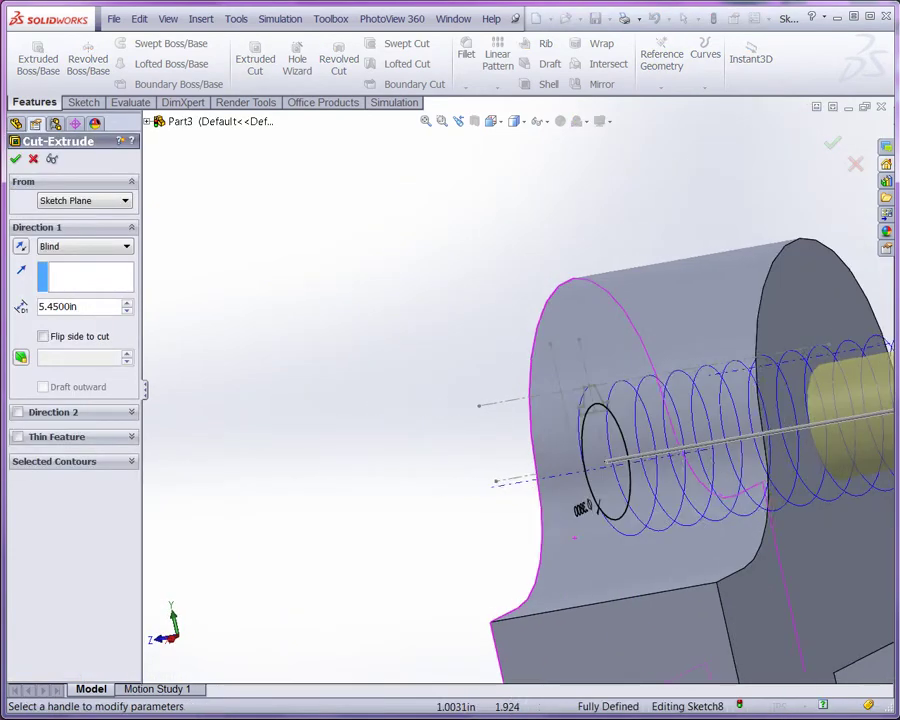
pyautogui.click(85, 246)
pyautogui.click(70, 305)
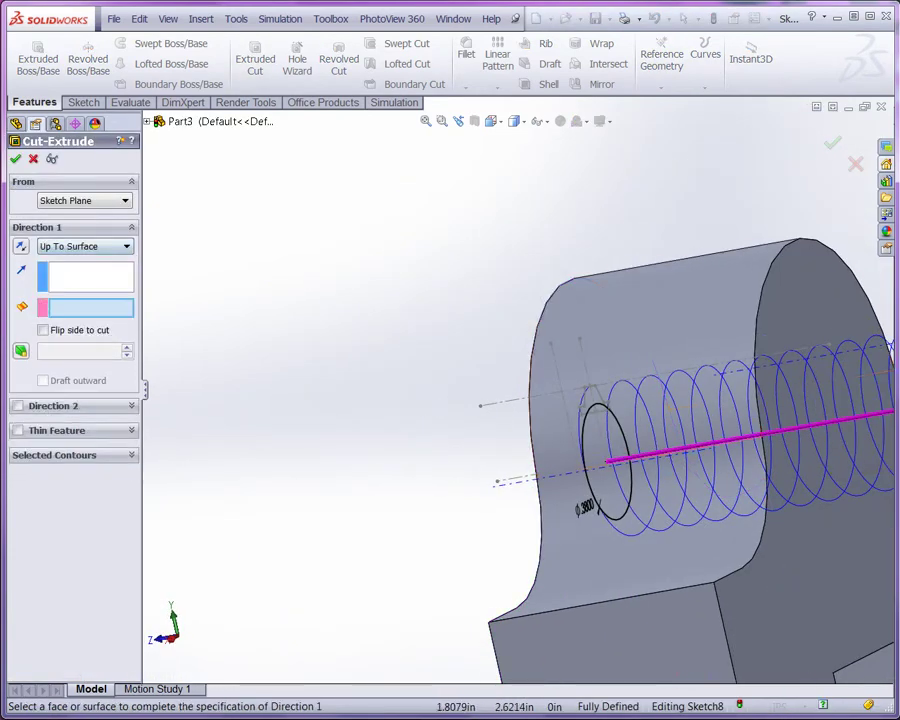
pyautogui.click(790, 316)
pyautogui.scroll(2, 780, 335)
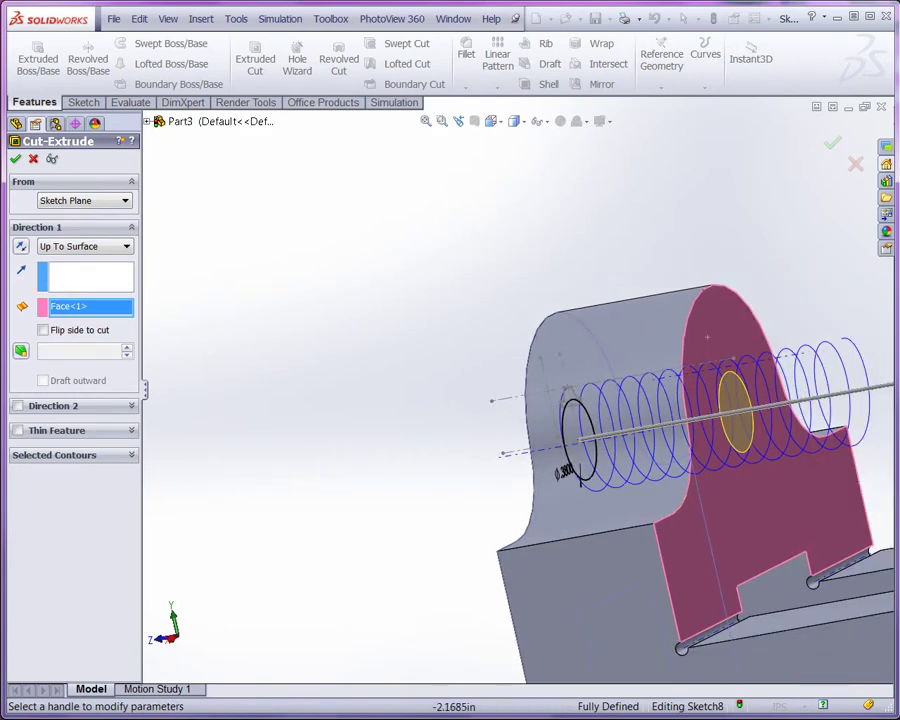
pyautogui.scroll(2, 800, 450)
pyautogui.scroll(-3, 815, 455)
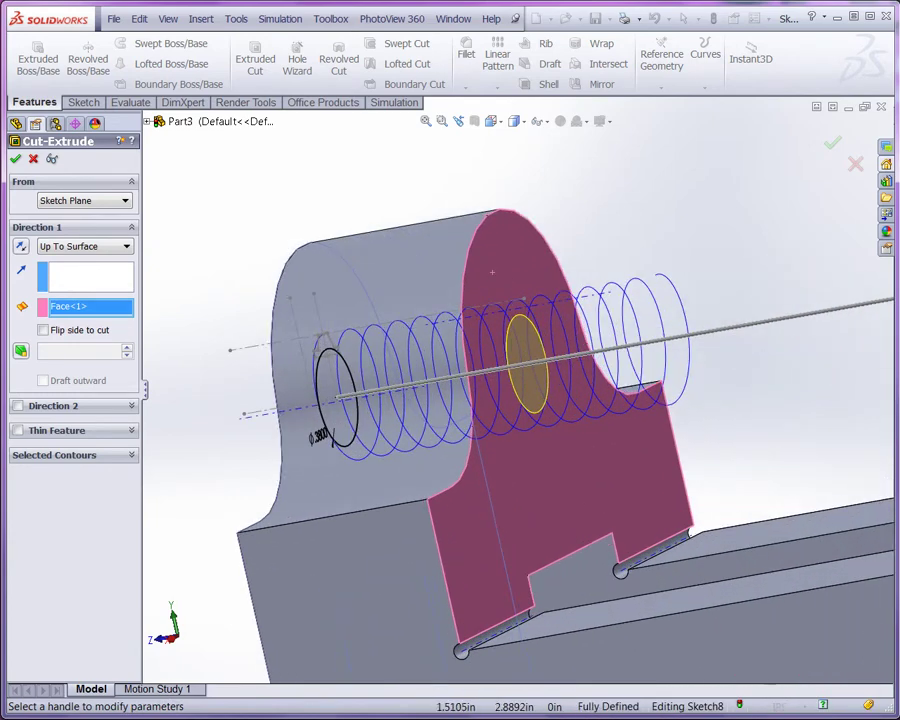
pyautogui.click(15, 159)
# Chamfer the threaded-hole bore's circular edges on both faces of the rounded end at 0.1 in and 45°.
pyautogui.moveTo(373, 548); pyautogui.dragTo(480, 535, button='middle')
pyautogui.scroll(5, 400, 480)
pyautogui.moveTo(382, 468); pyautogui.dragTo(440, 470, button='middle')
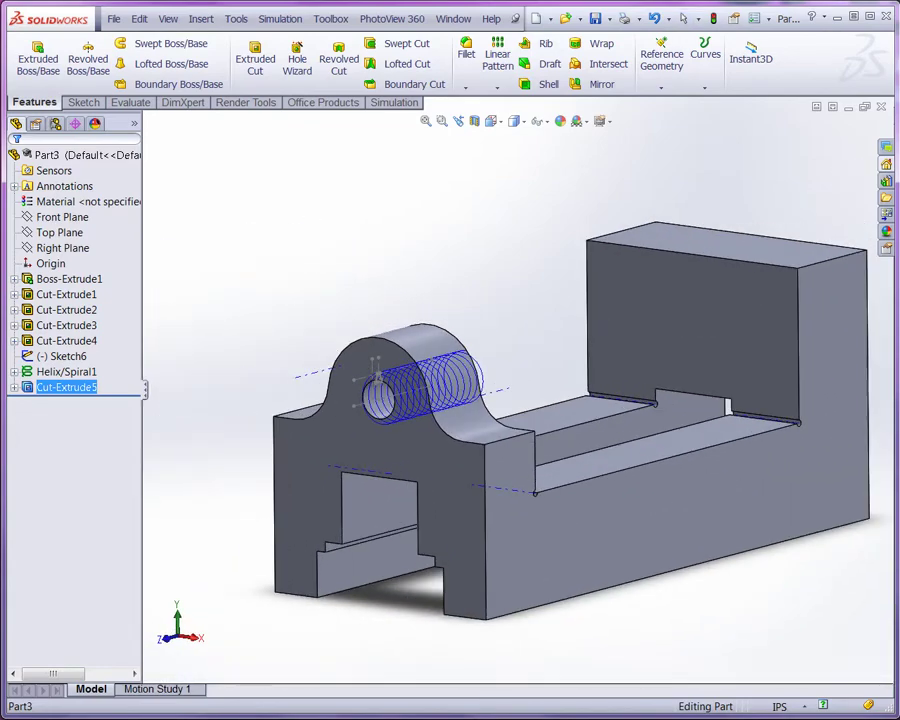
pyautogui.scroll(-6, 375, 380)
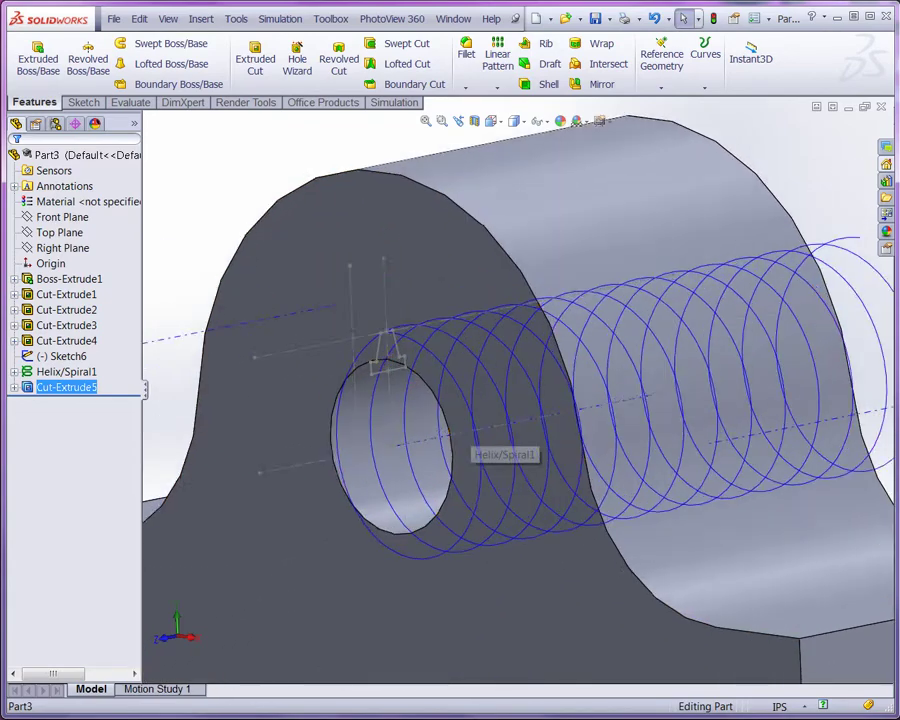
pyautogui.click(437, 392)
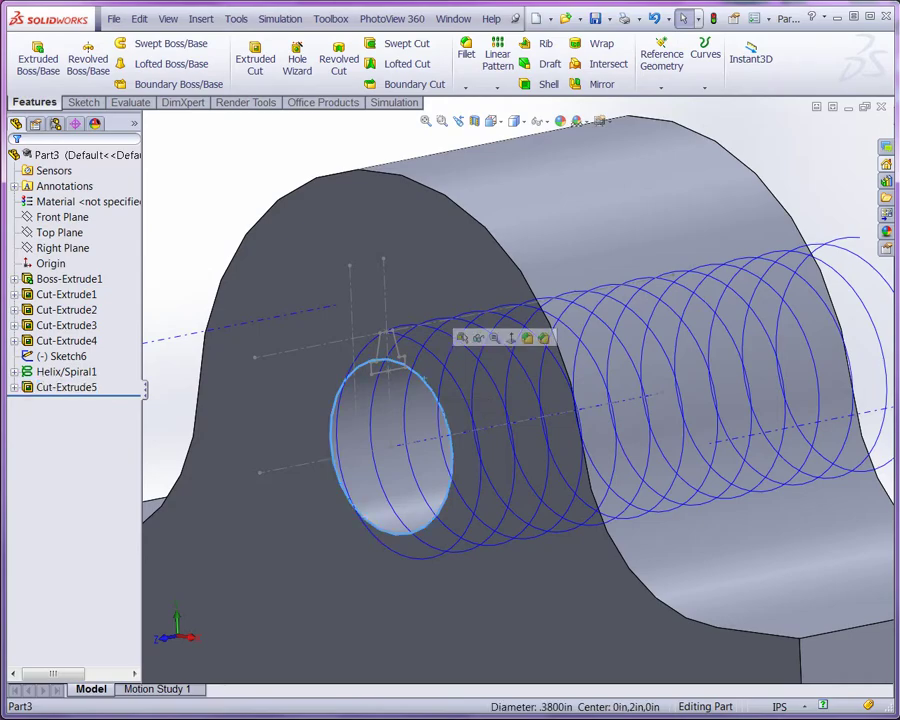
pyautogui.moveTo(625, 345); pyautogui.dragTo(400, 350, button='middle')
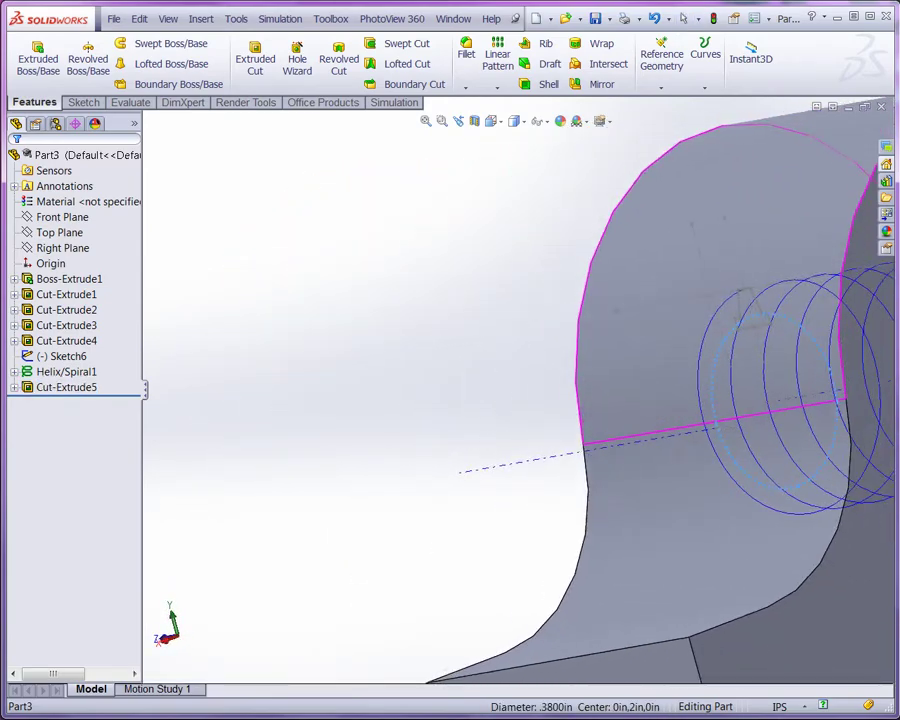
pyautogui.scroll(4, 520, 382)
pyautogui.scroll(-2, 790, 380)
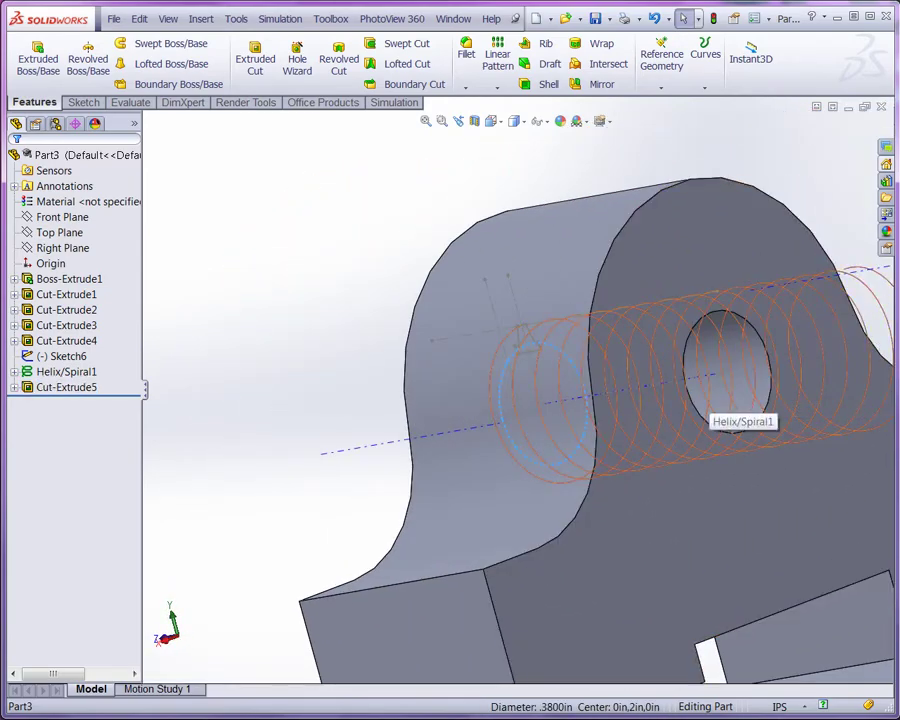
pyautogui.keyDown('ctrl'); pyautogui.click(705, 405); pyautogui.keyUp('ctrl')
pyautogui.keyDown('ctrl'); pyautogui.click(697, 416); pyautogui.keyUp('ctrl')
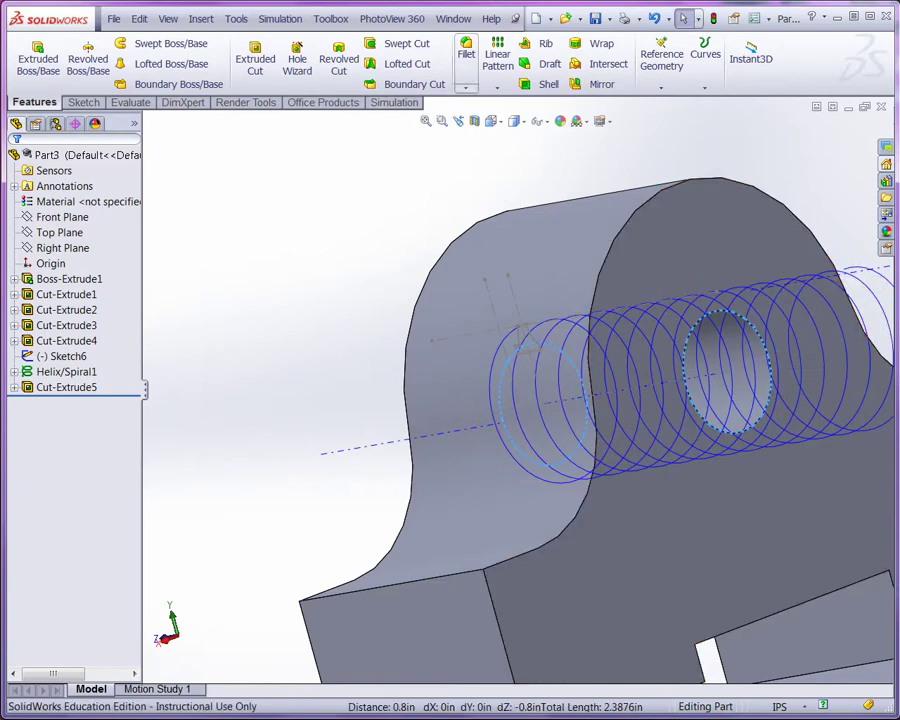
pyautogui.click(465, 88)
pyautogui.click(488, 145)
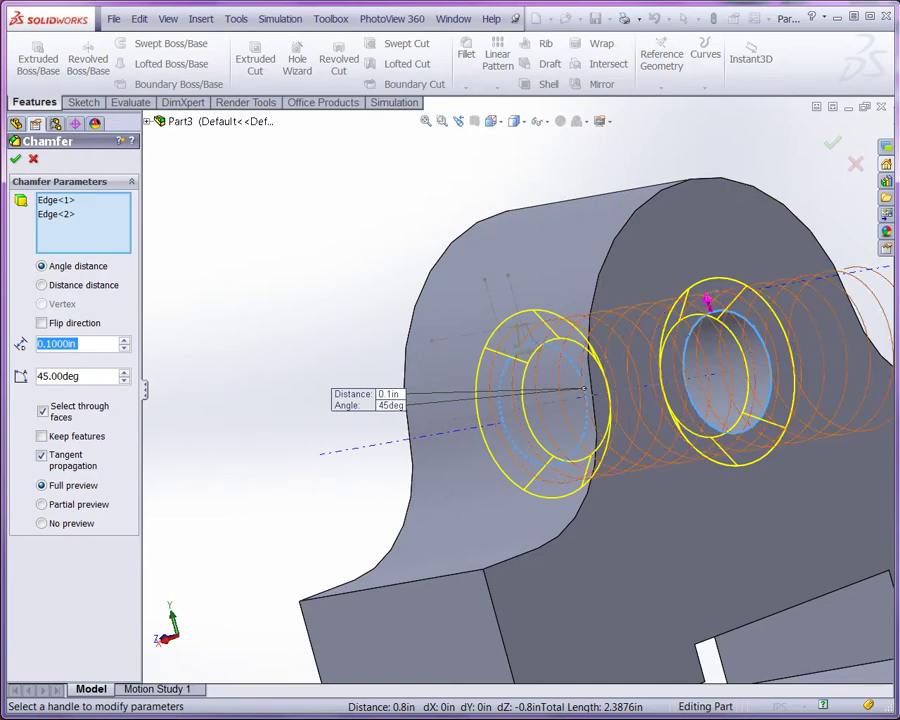
pyautogui.moveTo(610, 440); pyautogui.dragTo(695, 447, button='middle')
pyautogui.scroll(5, 690, 447)
pyautogui.moveTo(420, 430); pyautogui.dragTo(536, 428, button='middle')
pyautogui.scroll(-2, 250, 330)
pyautogui.scroll(-4, 240, 370)
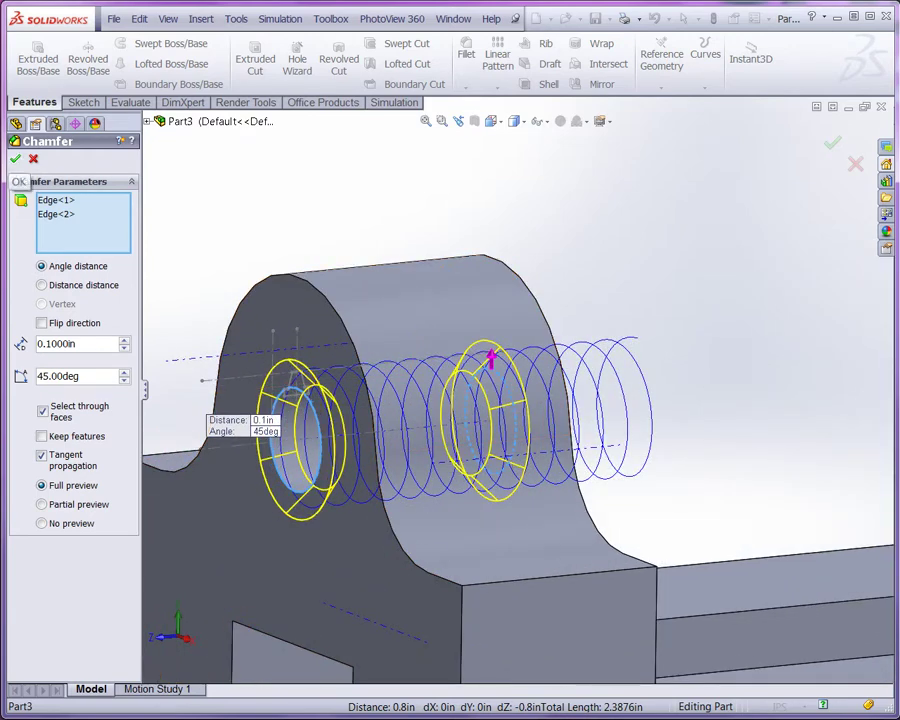
pyautogui.click(15, 158)
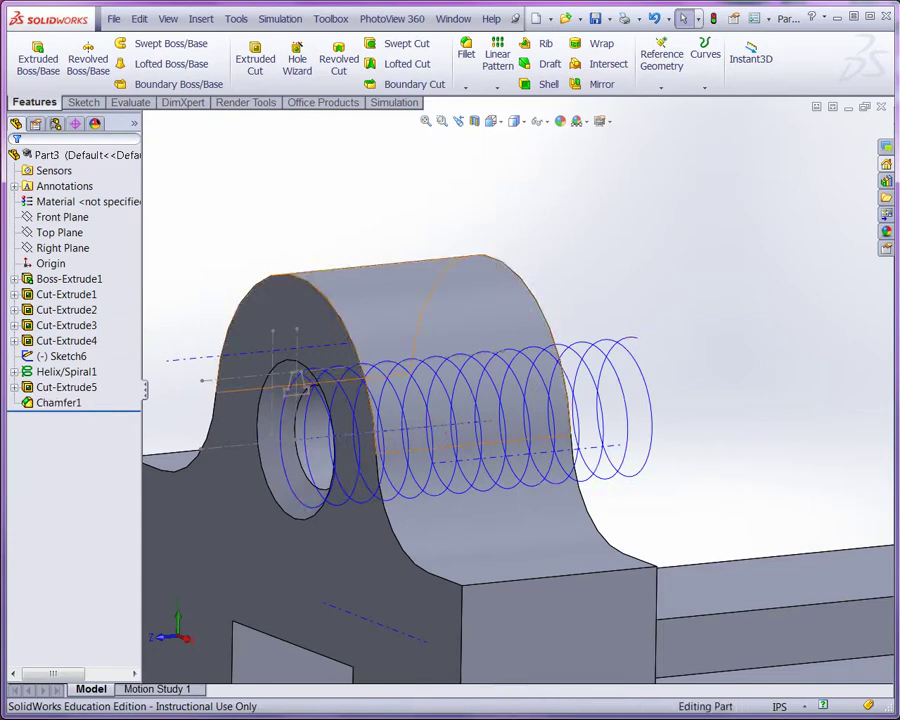
# Cut the internal thread with a Swept Cut, using Sketch6 as the profile and Helix/Spiral1 as the path.
pyautogui.scroll(2, 395, 445)
pyautogui.scroll(-2, 338, 552)
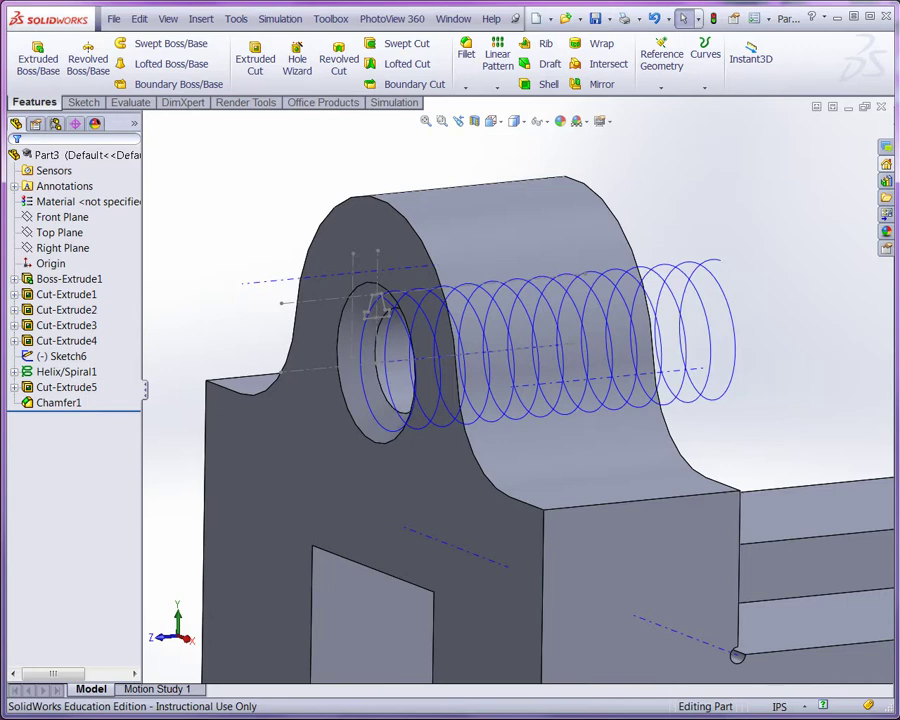
pyautogui.click(62, 356)
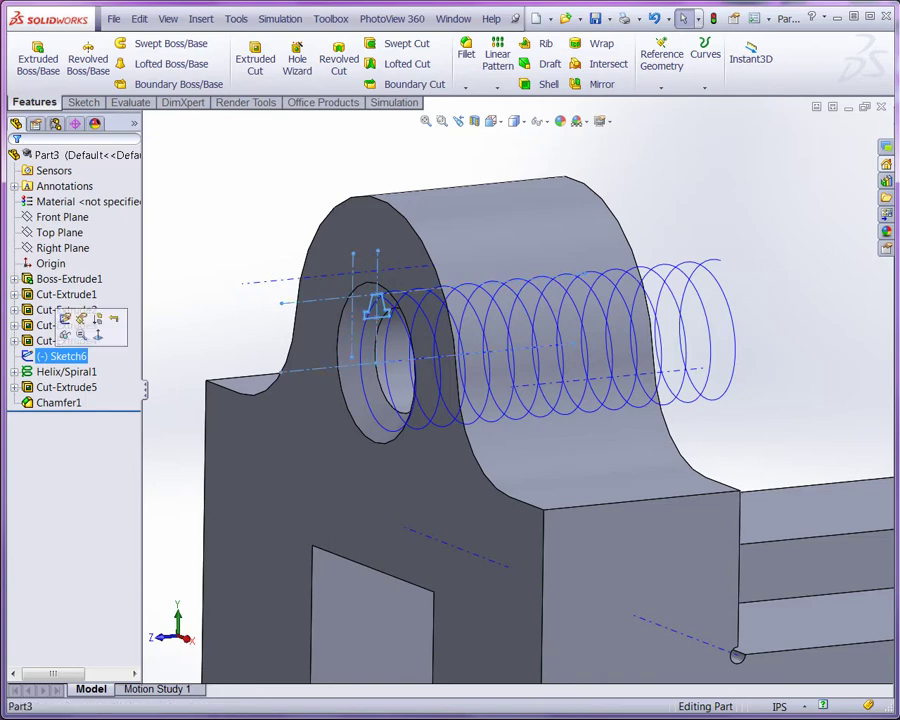
pyautogui.keyDown('ctrl'); pyautogui.click(66, 372); pyautogui.keyUp('ctrl')
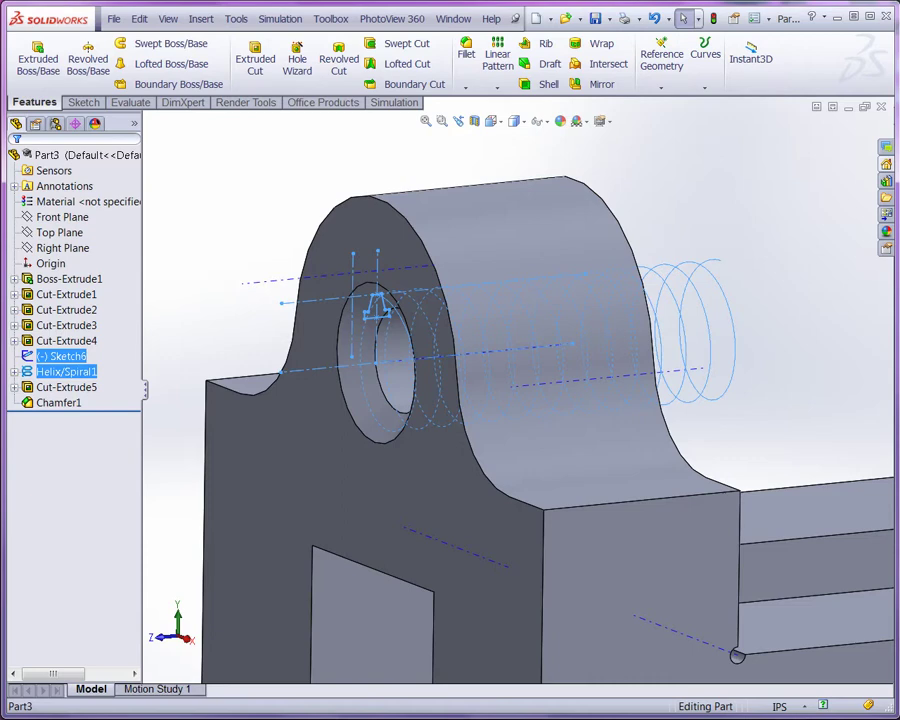
pyautogui.click(400, 43)
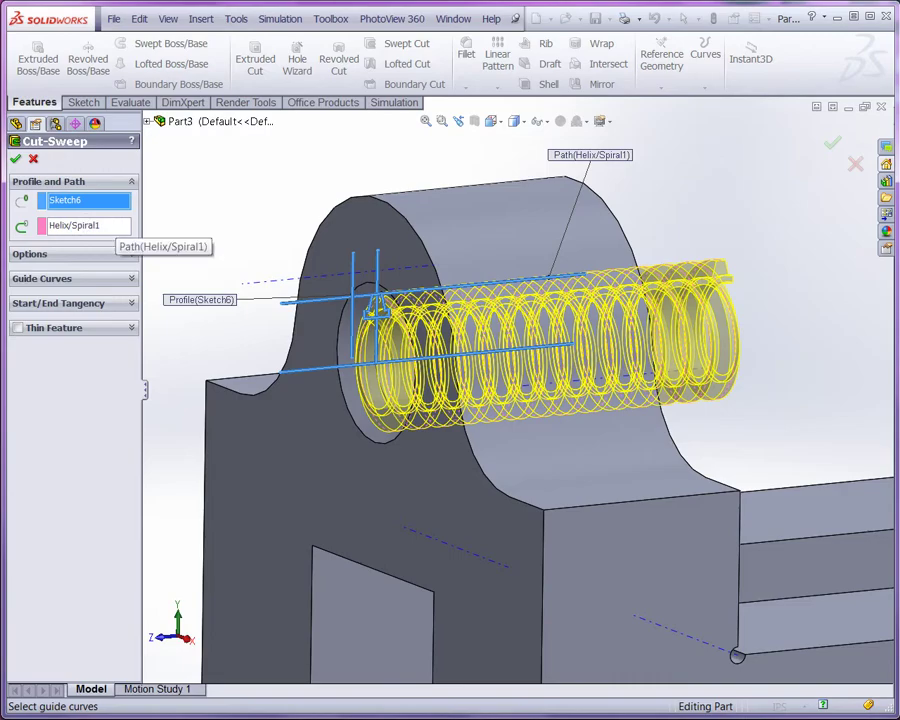
pyautogui.click(90, 225)
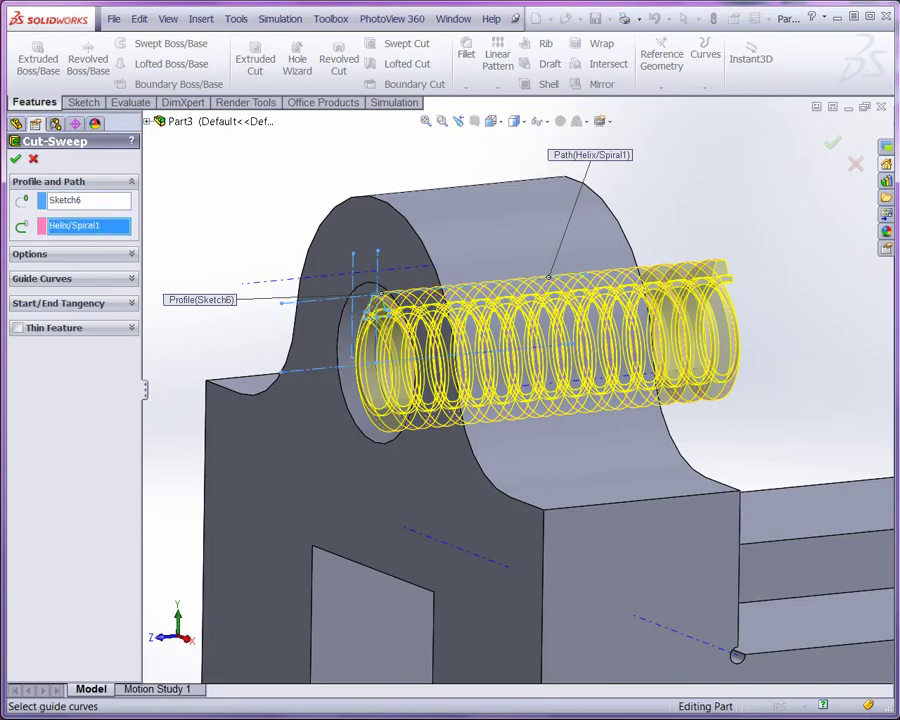
pyautogui.moveTo(638, 461)
pyautogui.mouseDown(button='middle')
pyautogui.moveTo(525, 462)
pyautogui.moveTo(622, 460)
pyautogui.mouseUp(button='middle')
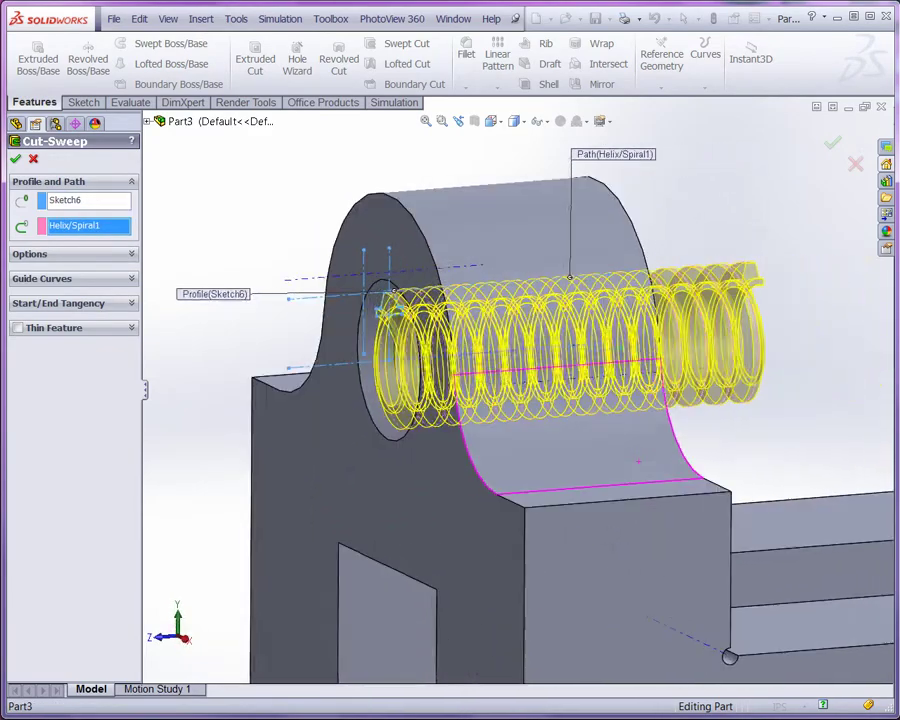
pyautogui.click(15, 159)
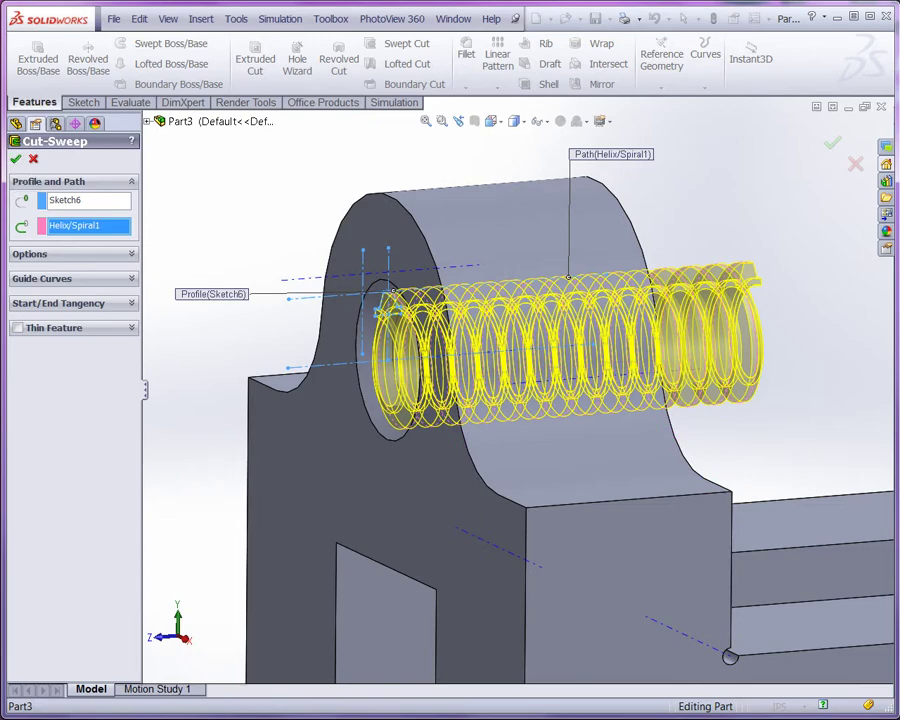
# Inspect the internal thread with a temporary section view along the Right Plane, then close the section without keeping it.
pyautogui.moveTo(531, 454); pyautogui.dragTo(577, 487, button='middle')
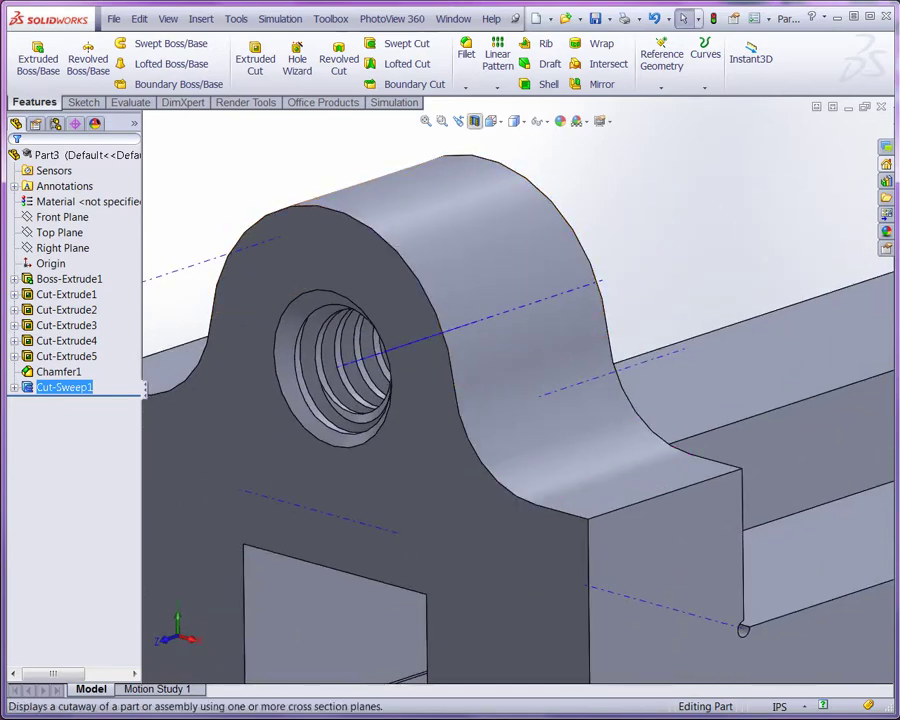
pyautogui.click(474, 121)
pyautogui.click(67, 248)
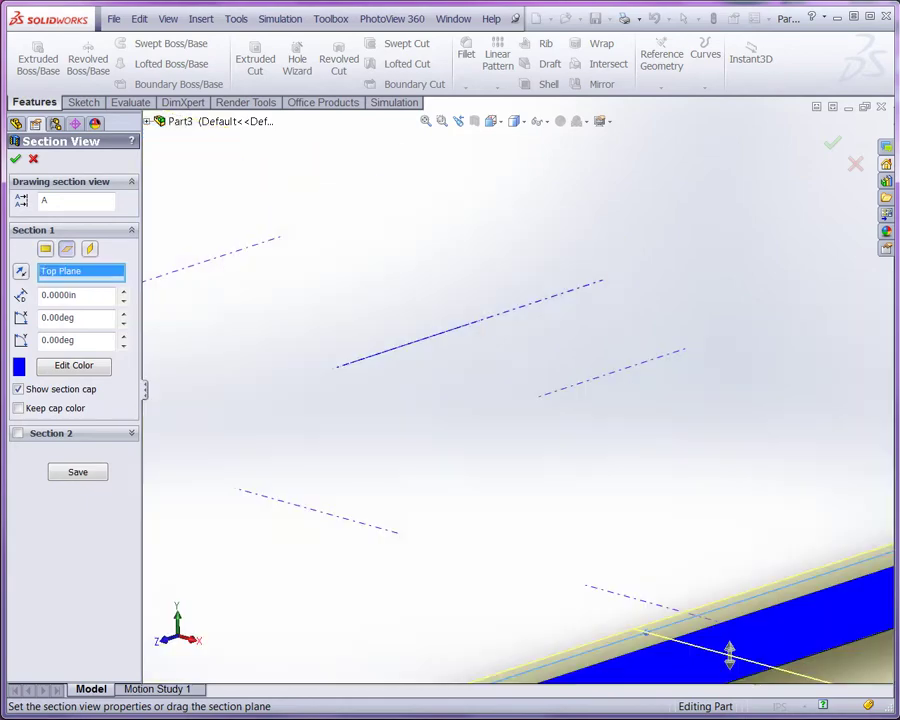
pyautogui.click(89, 248)
pyautogui.moveTo(572, 478)
pyautogui.mouseDown(button='middle')
pyautogui.moveTo(291, 468)
pyautogui.moveTo(352, 470)
pyautogui.moveTo(424, 537)
pyautogui.moveTo(558, 491)
pyautogui.mouseUp(button='middle')
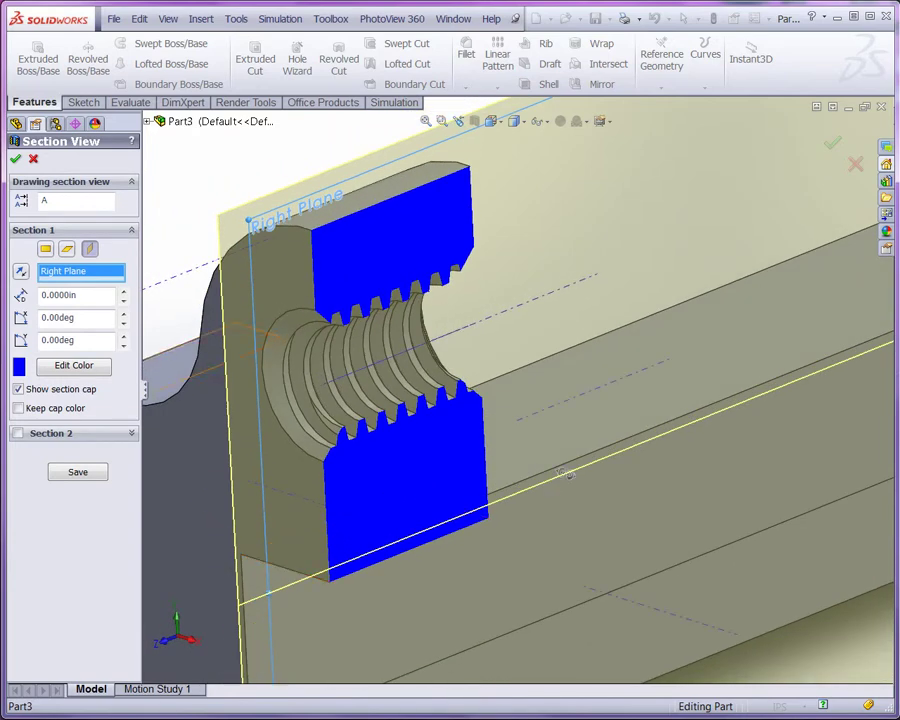
pyautogui.click(33, 159)
pyautogui.scroll(-7, 430, 560)
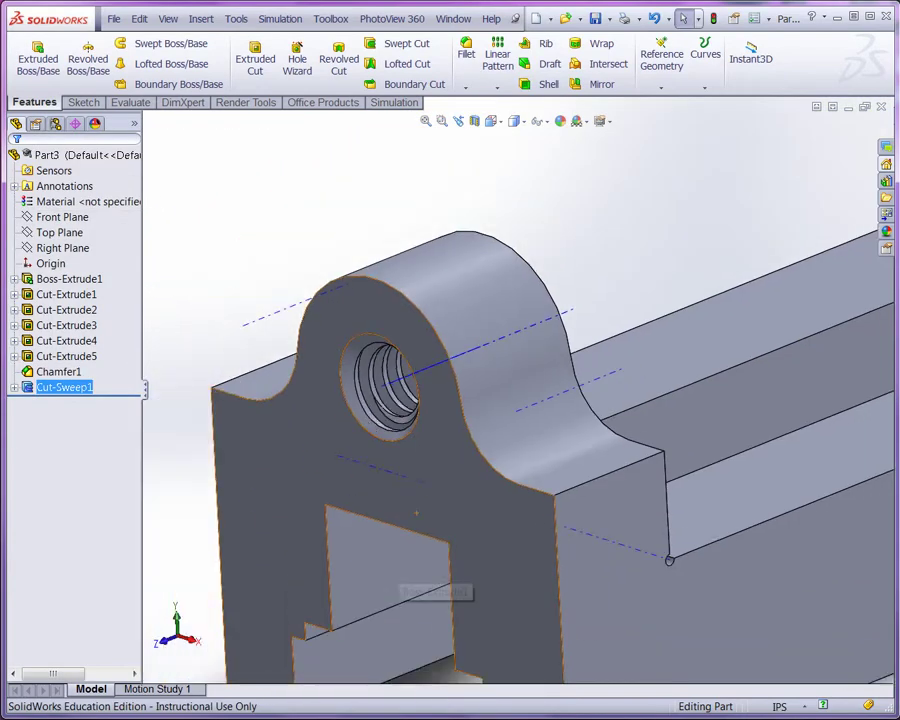
pyautogui.scroll(-2, 740, 382)
pyautogui.scroll(2, 738, 384)
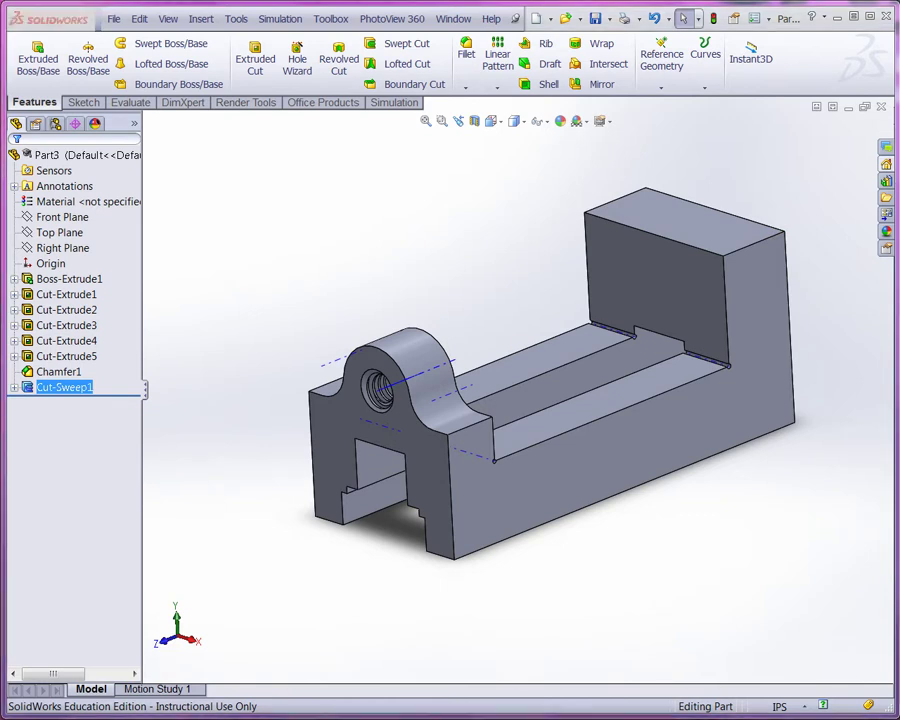
# Start a new sketch on the Right Plane and switch to the Right view.
pyautogui.press('Escape')
pyautogui.click(58, 248)
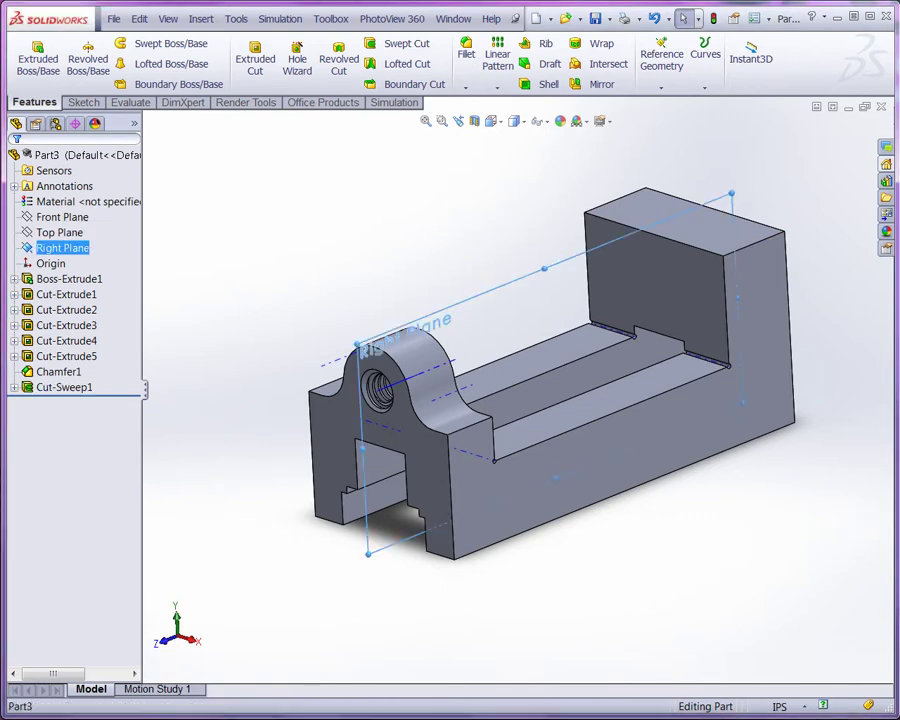
pyautogui.press('Escape')
pyautogui.click(60, 248)
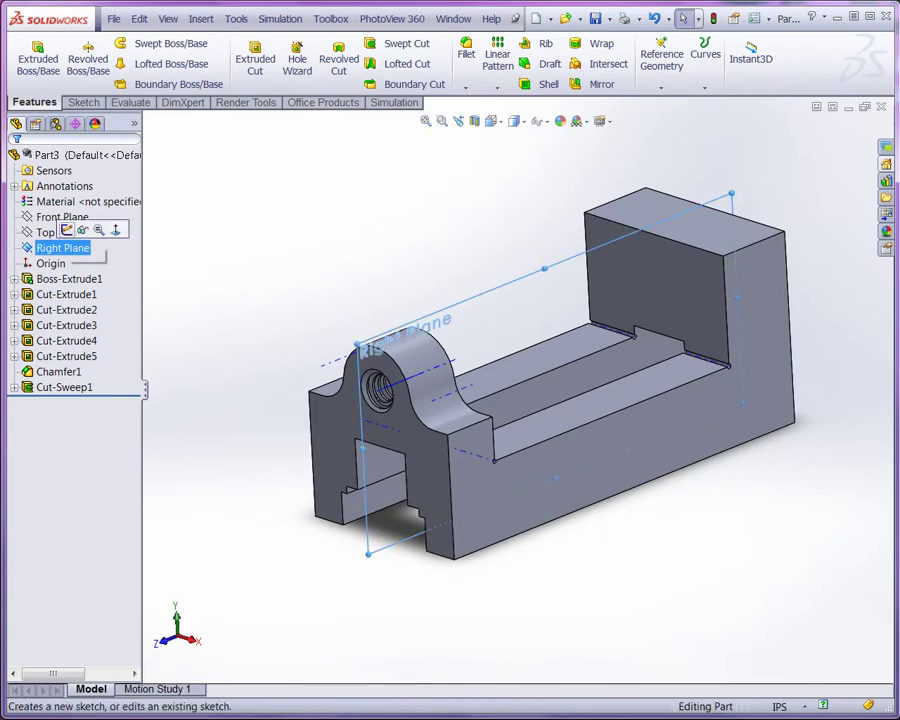
pyautogui.click(78, 229)
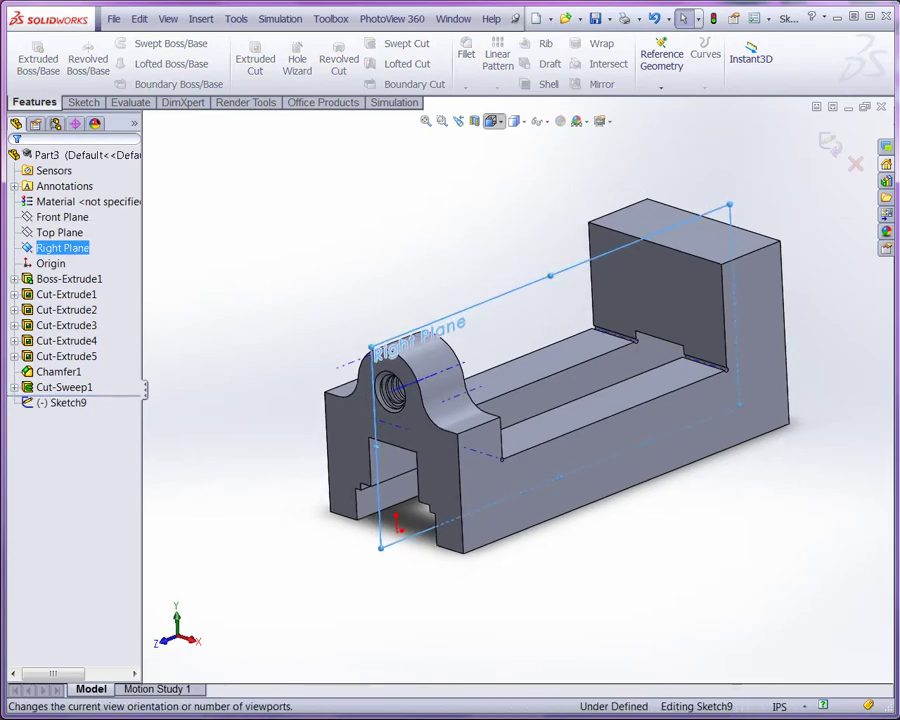
pyautogui.click(491, 121)
pyautogui.click(545, 174)
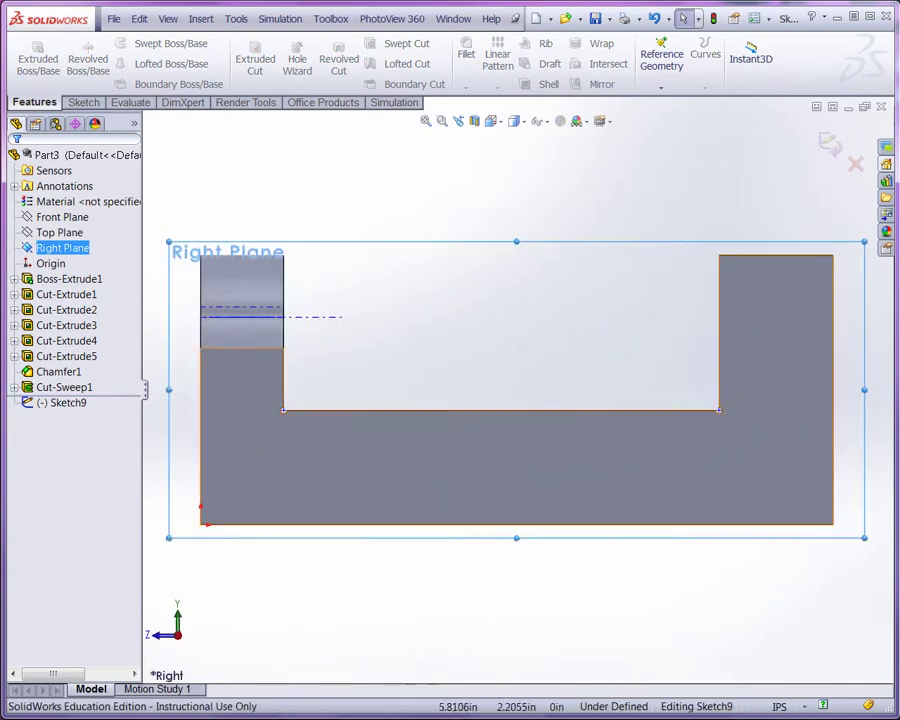
# Sketch a closed four-line profile with one slanted side, about 0.61 in wide and 0.16 in deep, at the tall block's upper outer corner.
pyautogui.scroll(-5, 738, 318)
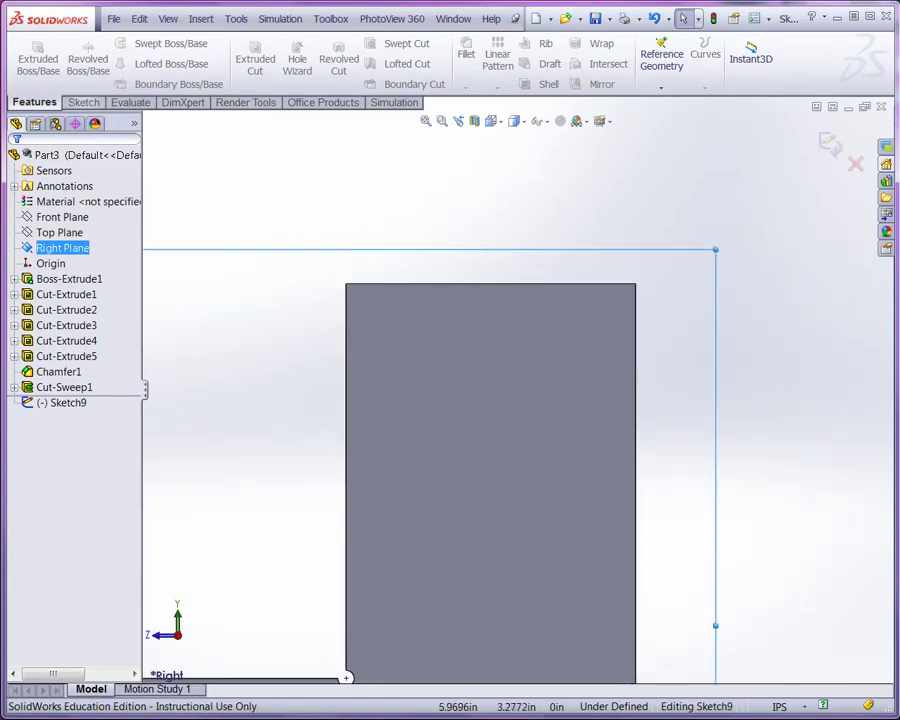
pyautogui.click(83, 103)
pyautogui.click(113, 44)
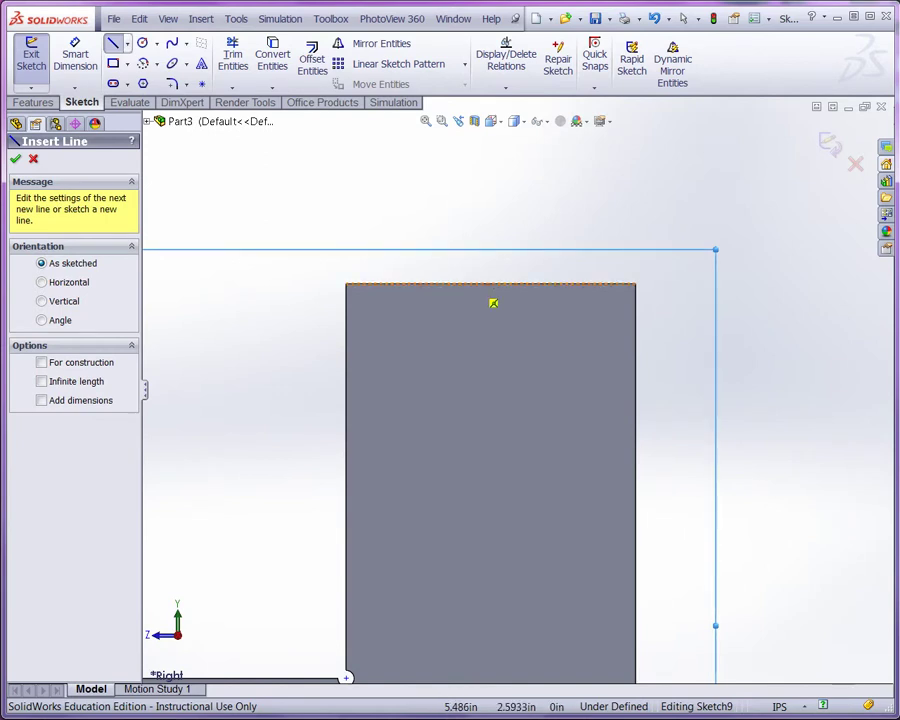
pyautogui.click(489, 283)
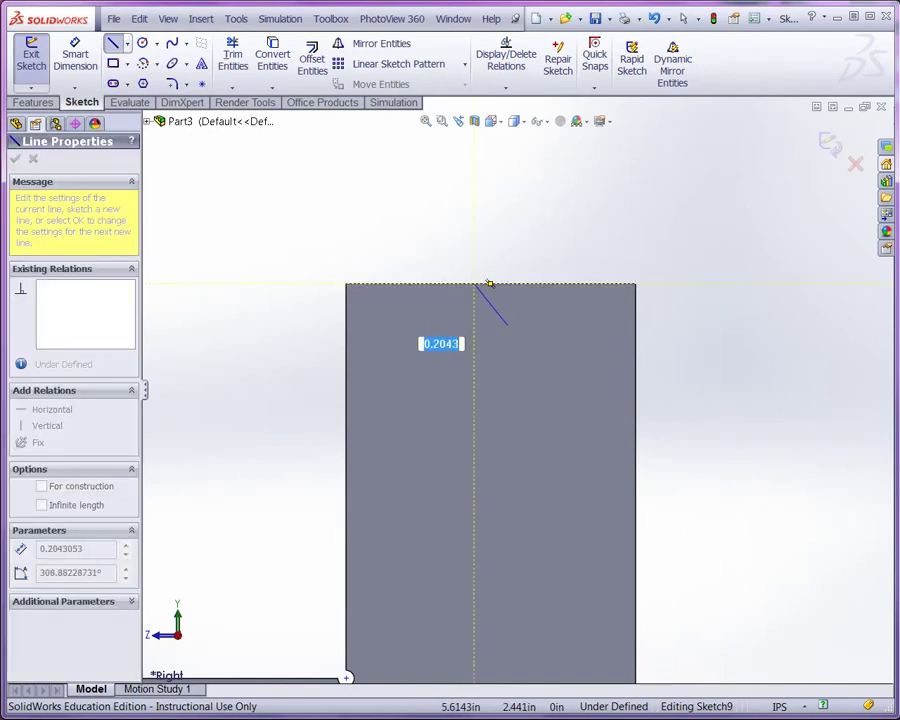
pyautogui.click(507, 324)
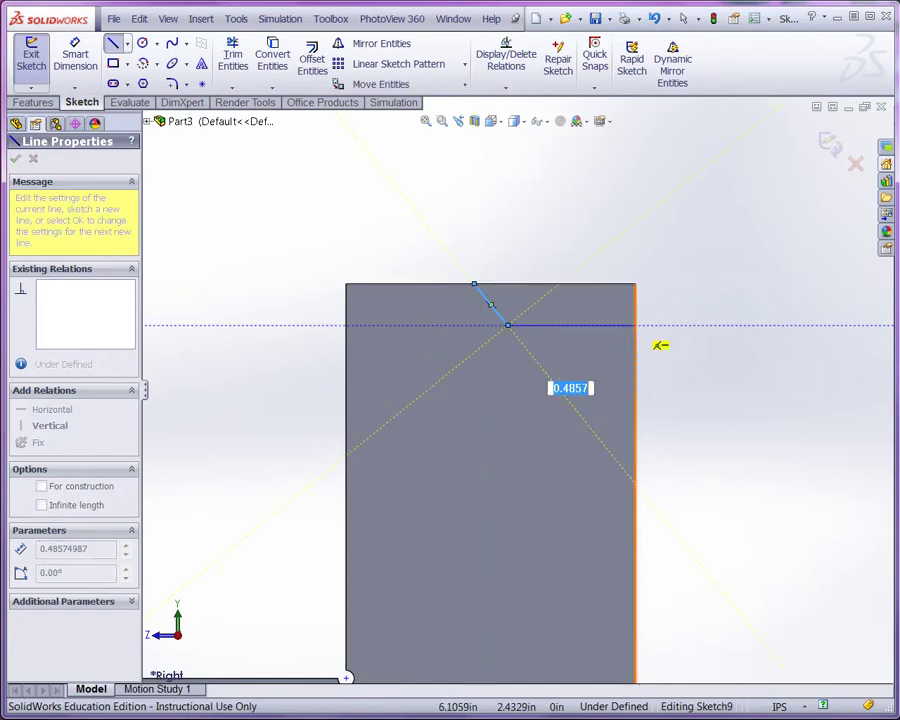
pyautogui.click(635, 324)
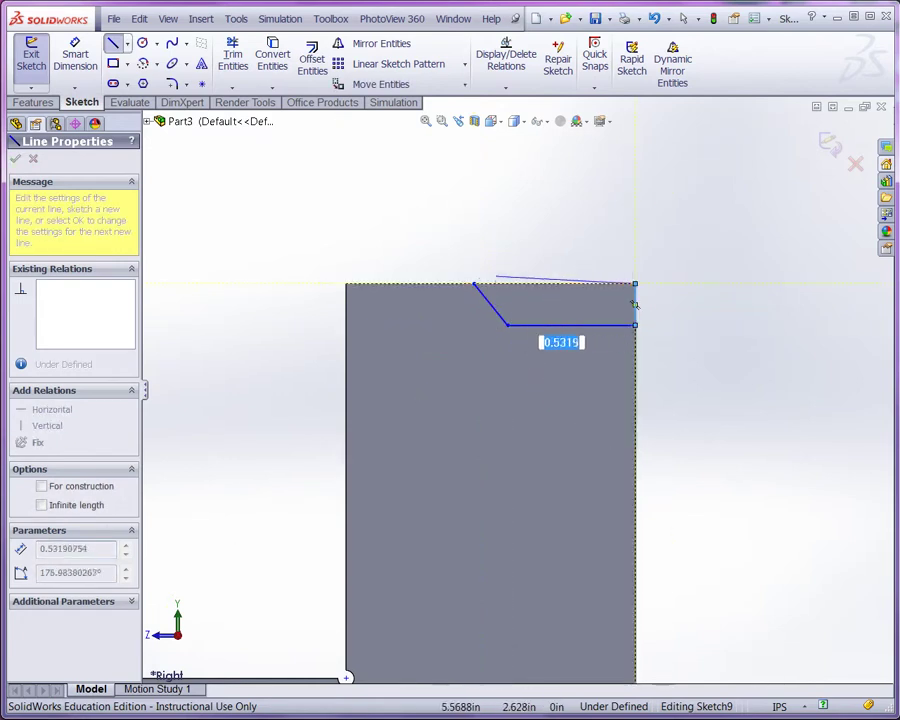
pyautogui.press('Escape')
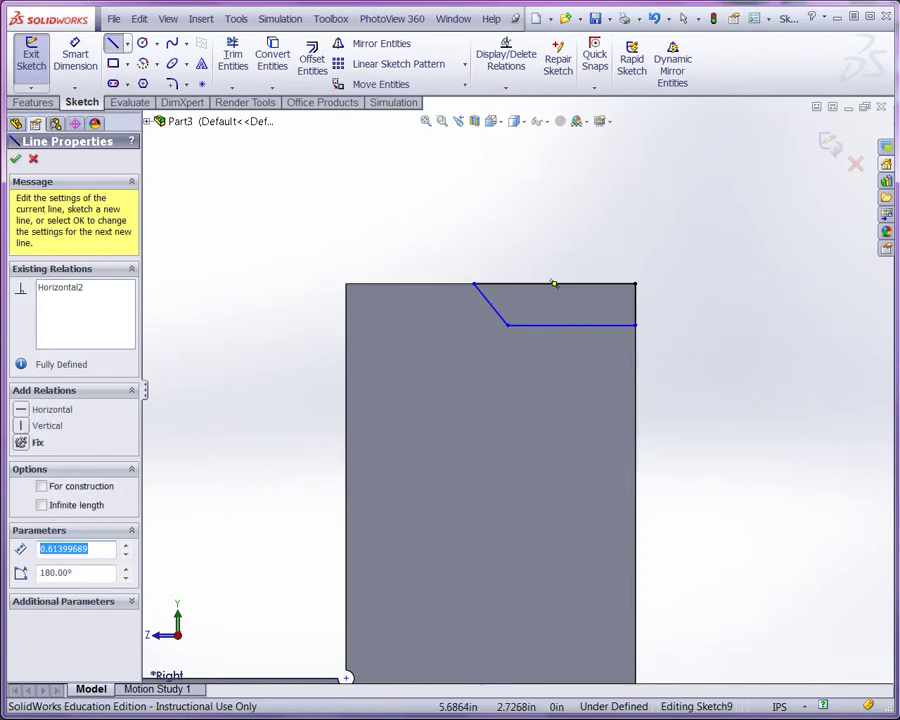
pyautogui.press('Escape')
# Dimension the corner profile's depth between its two horizontal lines as 0.249 in.
pyautogui.click(76, 58)
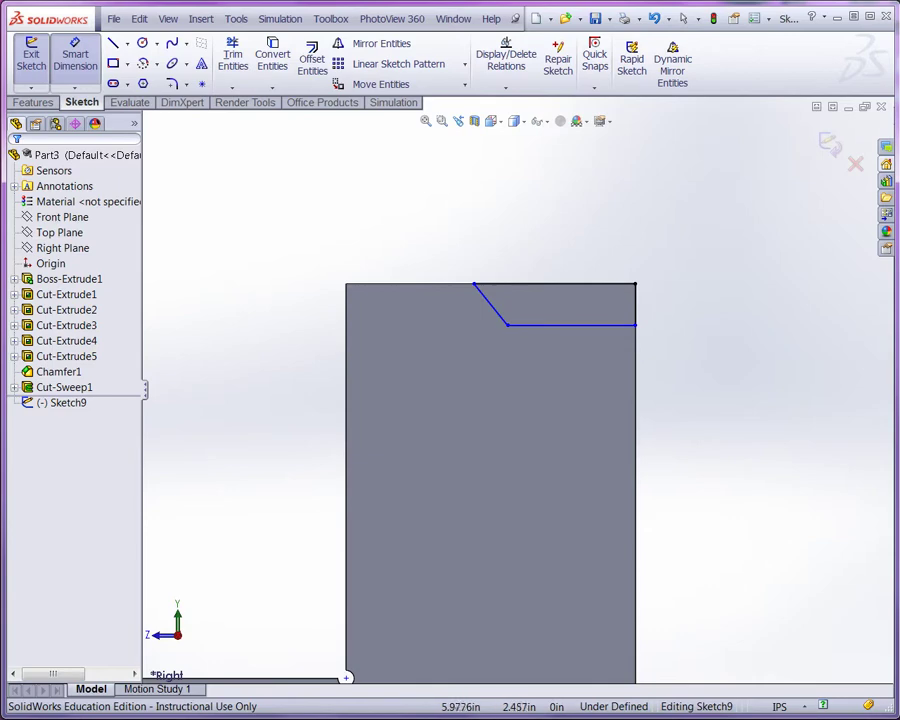
pyautogui.click(621, 325)
pyautogui.click(622, 284)
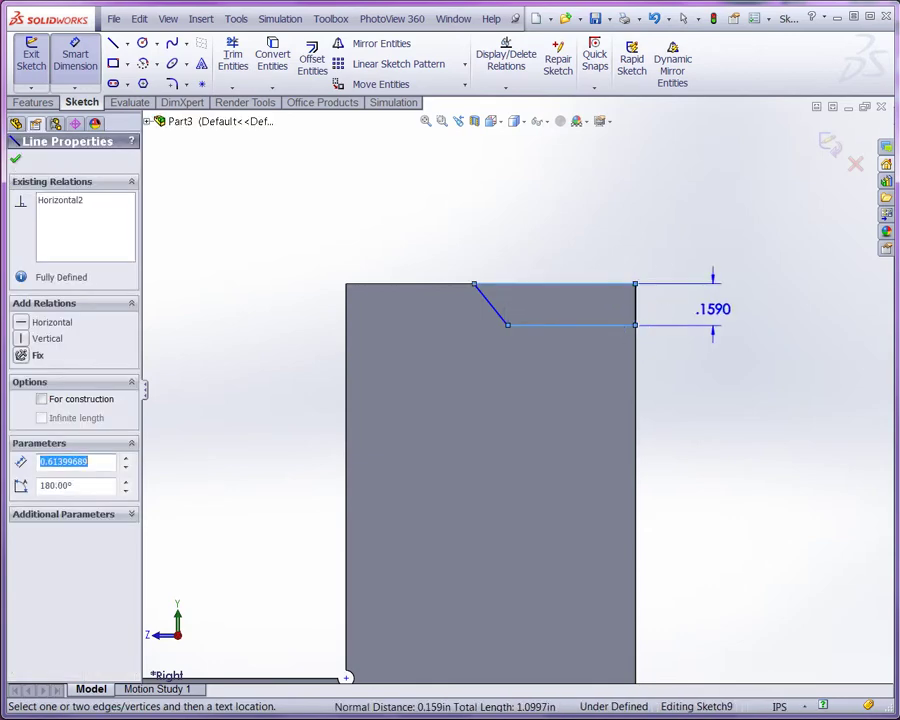
pyautogui.click(713, 309)
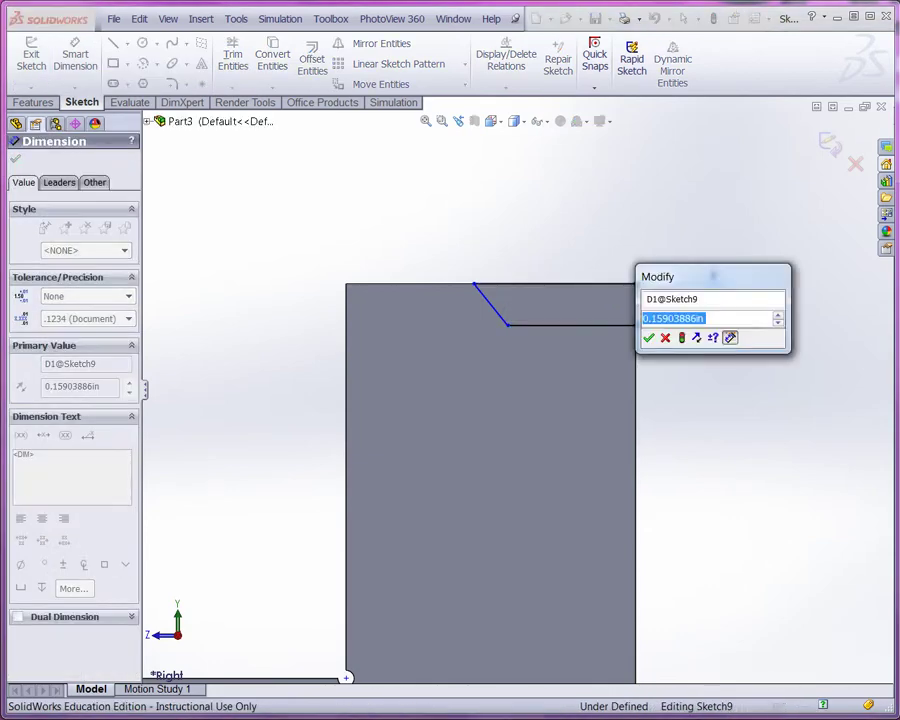
pyautogui.write('.249')
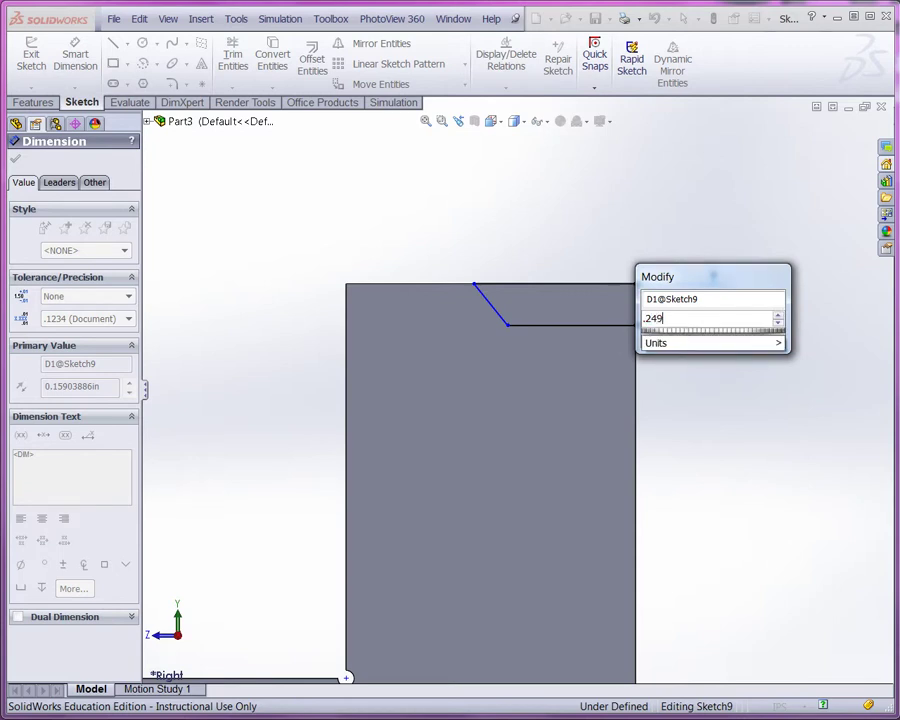
pyautogui.press('Return')
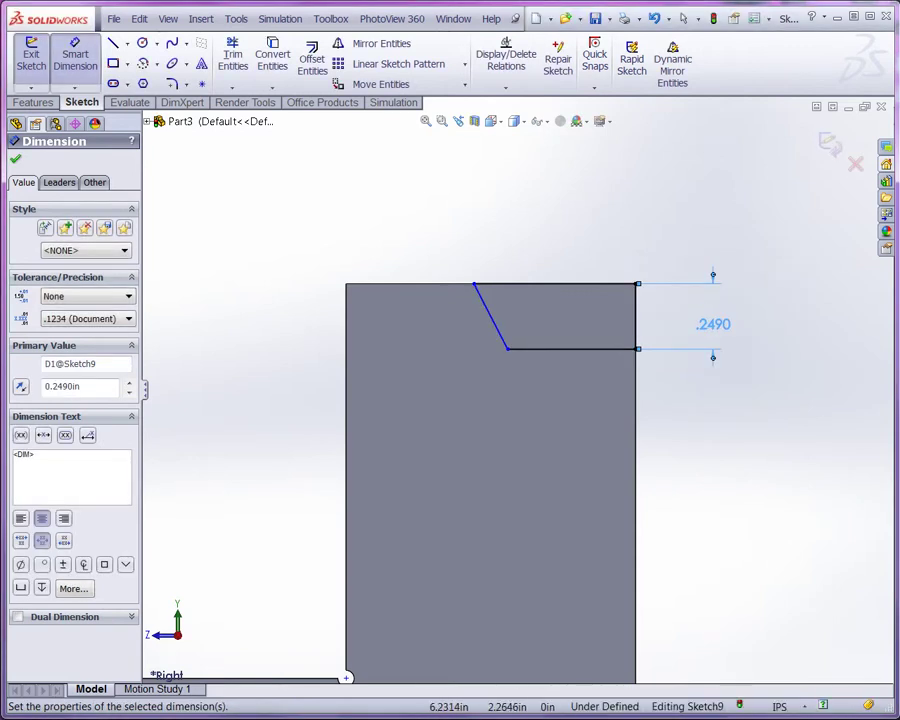
# Dimension the profile's lower horizontal line to a length of 0.450 in.
pyautogui.click(508, 349)
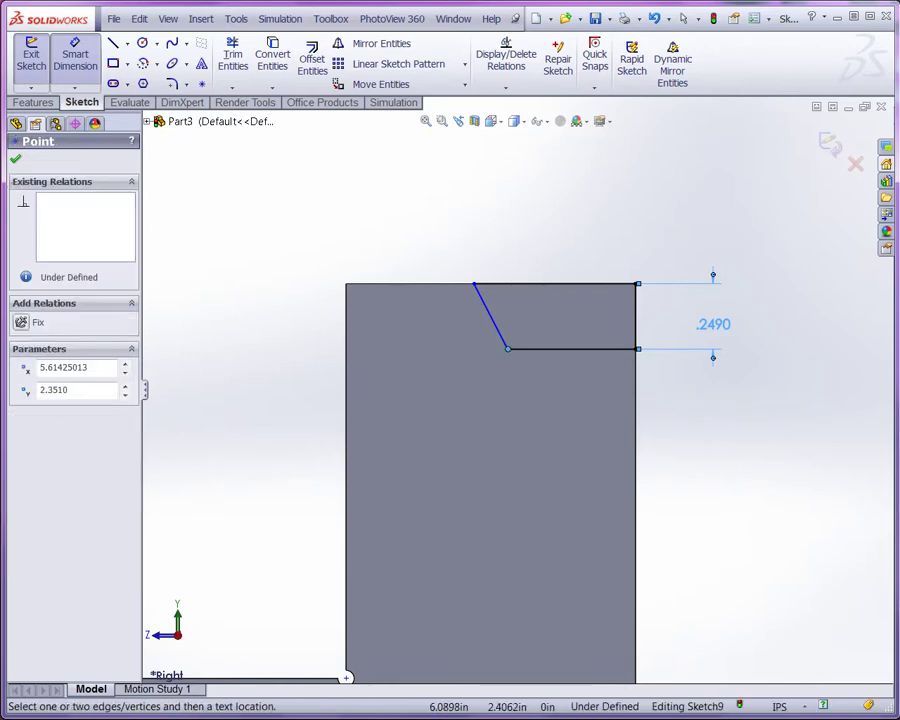
pyautogui.click(570, 349)
pyautogui.click(586, 410)
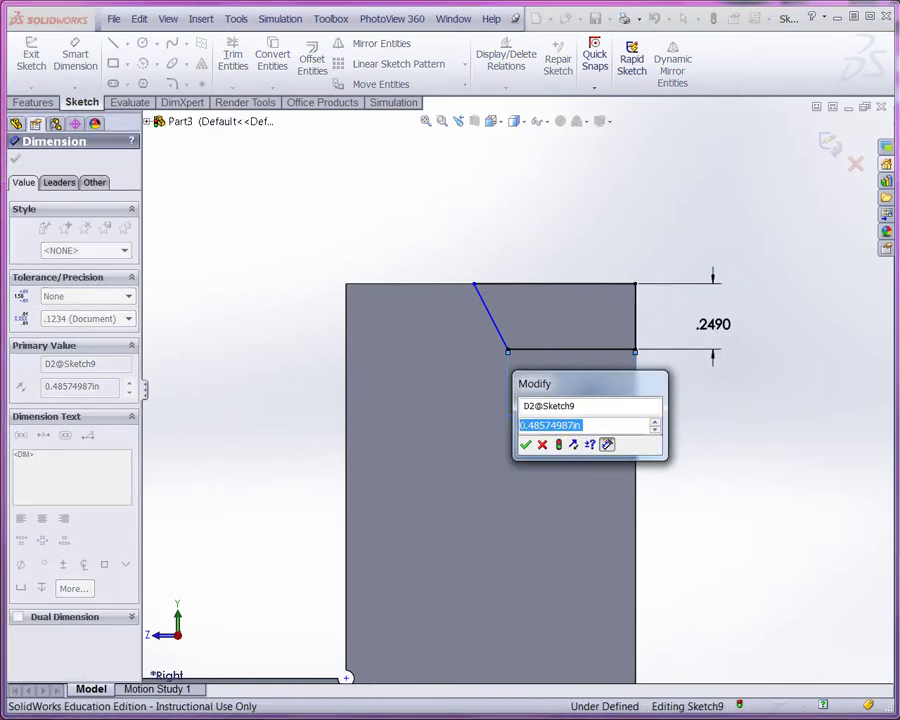
pyautogui.write('.45')
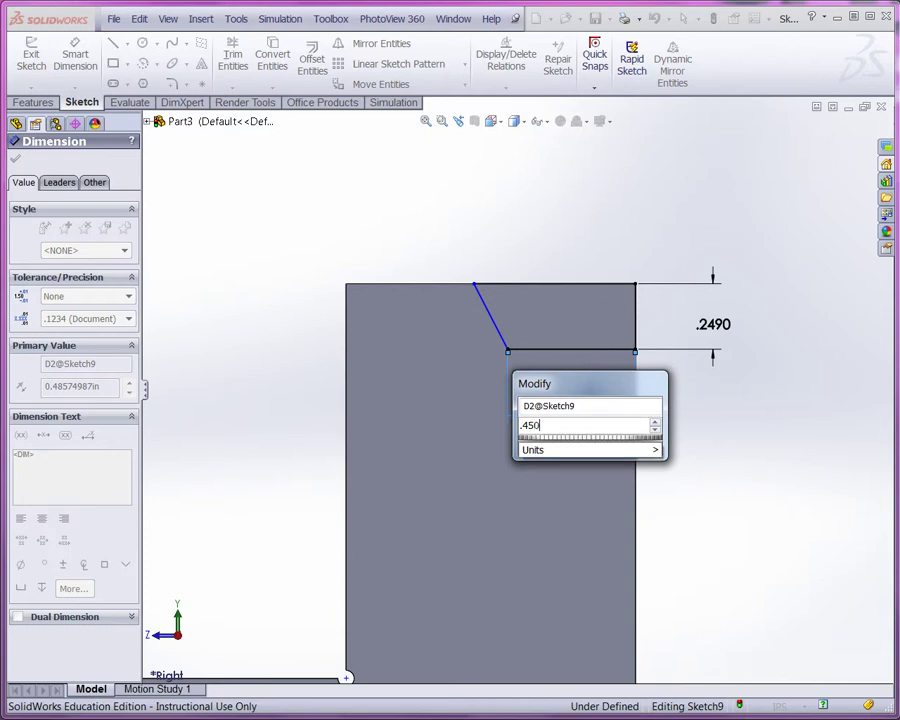
pyautogui.press('Return')
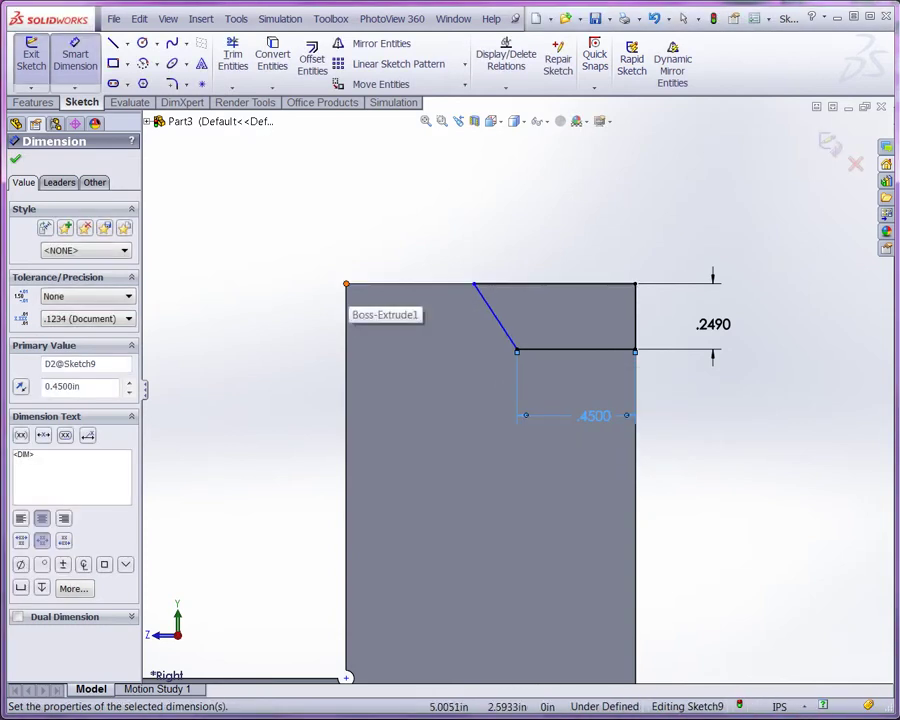
# Dimension the slanted line's upper endpoint 0.400 in from the block's inner vertical edge, and finish dimensioning.
pyautogui.click(474, 284)
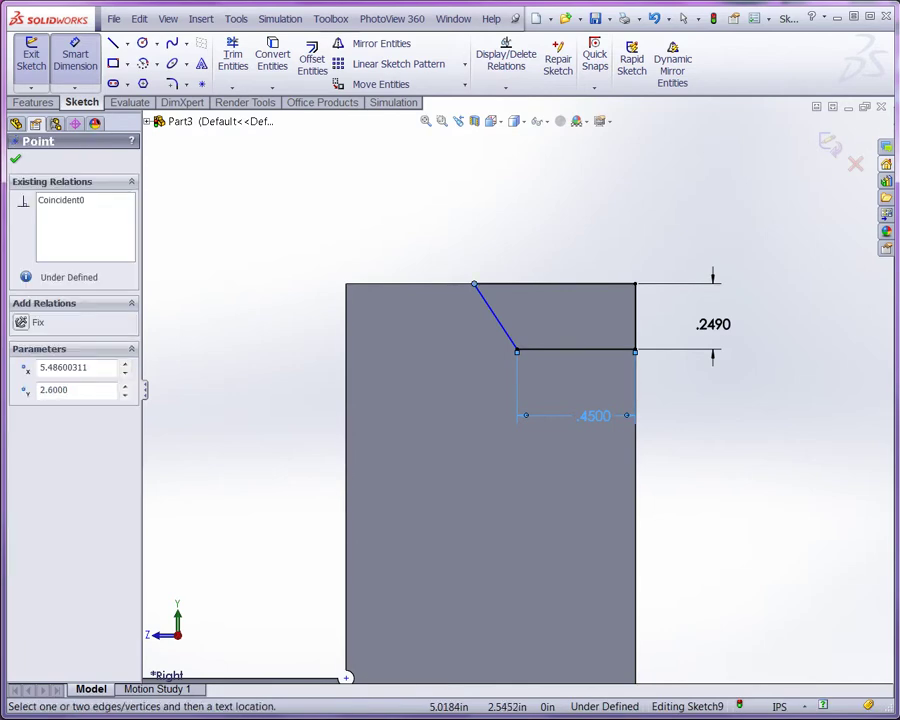
pyautogui.click(346, 300)
pyautogui.click(400, 232)
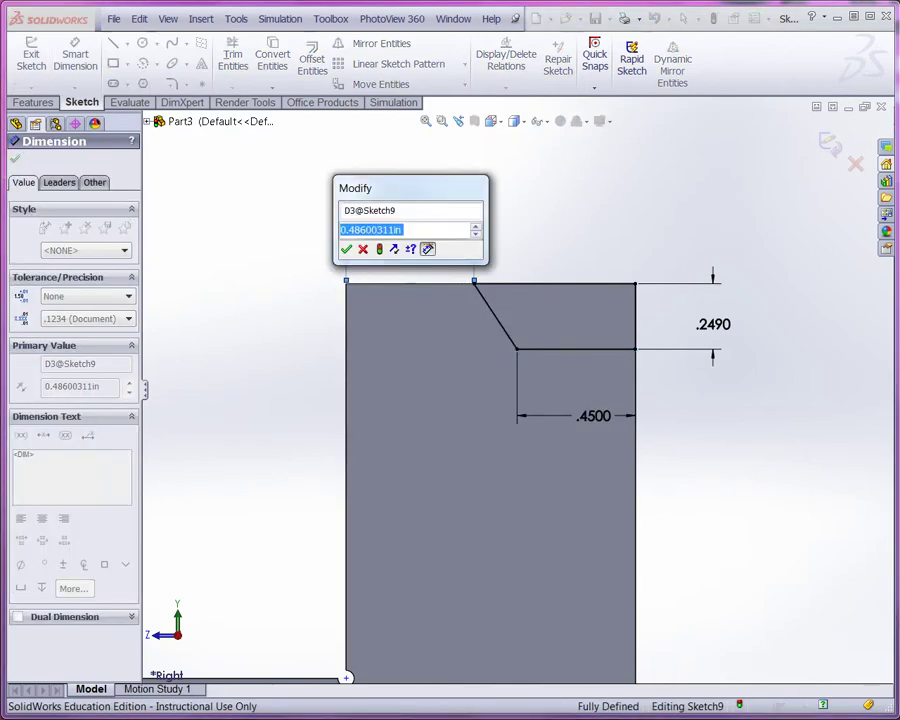
pyautogui.press('BackSpace')
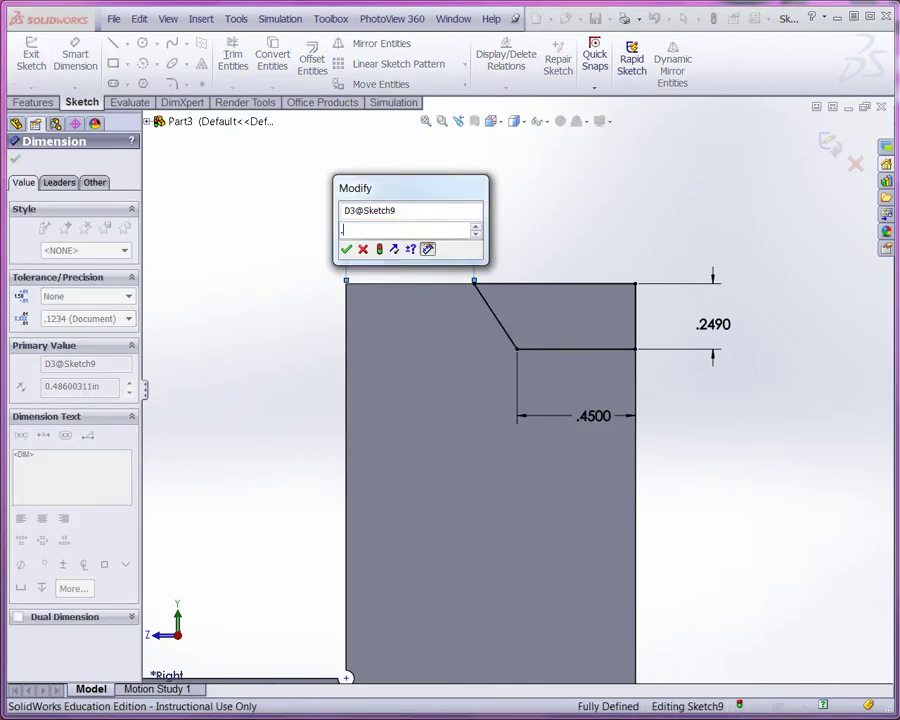
pyautogui.write('.400')
pyautogui.press('Return')
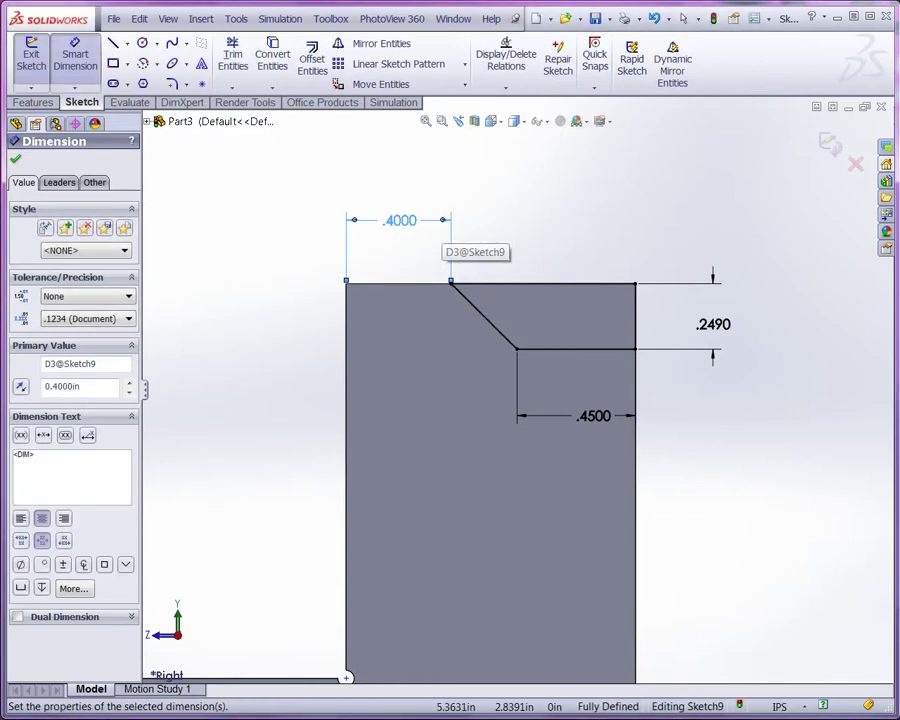
pyautogui.rightClick(568, 208)
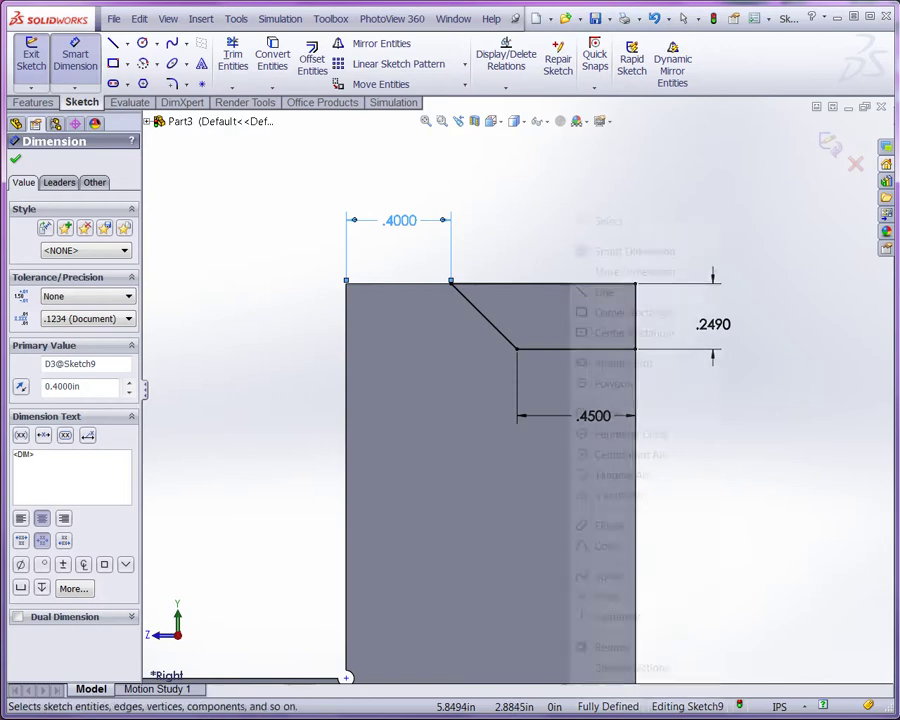
pyautogui.click(605, 219)
# Cut the profile through the tall block's full width with an Extruded Cut, Mid Plane, 3.44 in deep.
pyautogui.click(33, 102)
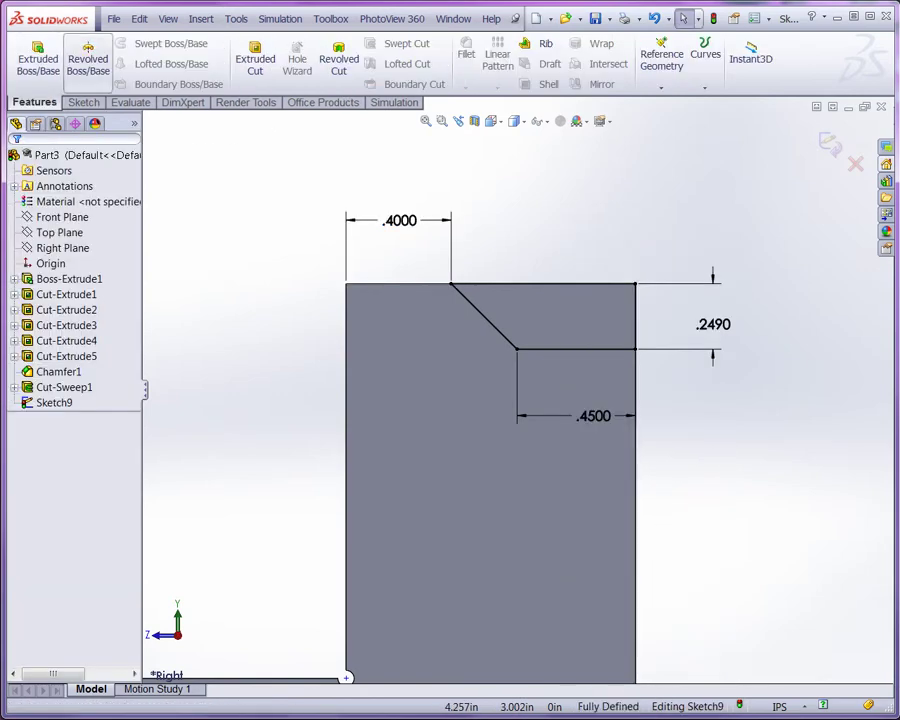
pyautogui.click(255, 58)
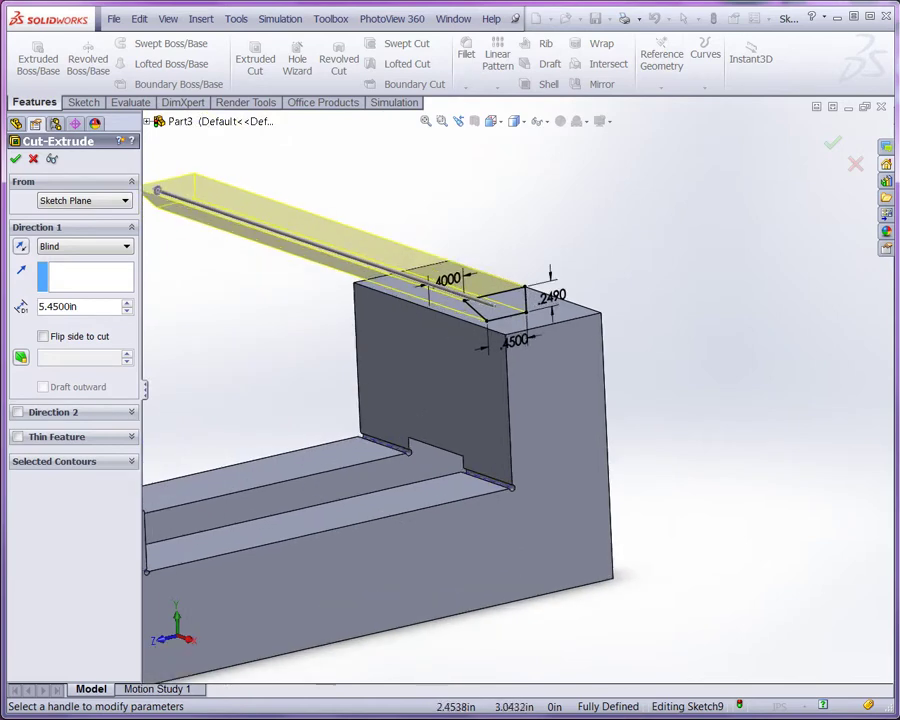
pyautogui.click(84, 246)
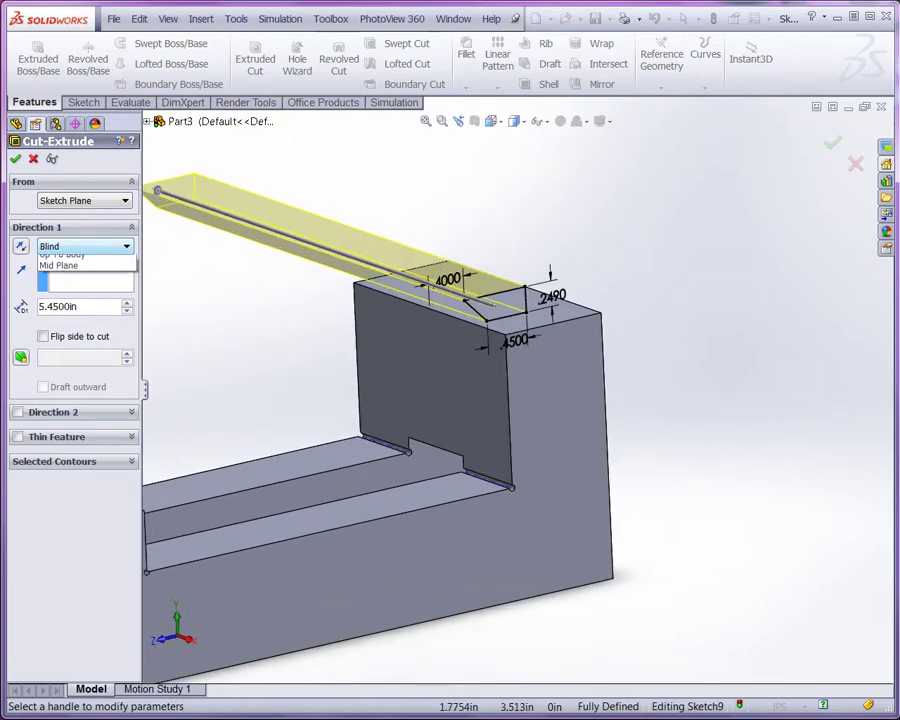
pyautogui.click(80, 309)
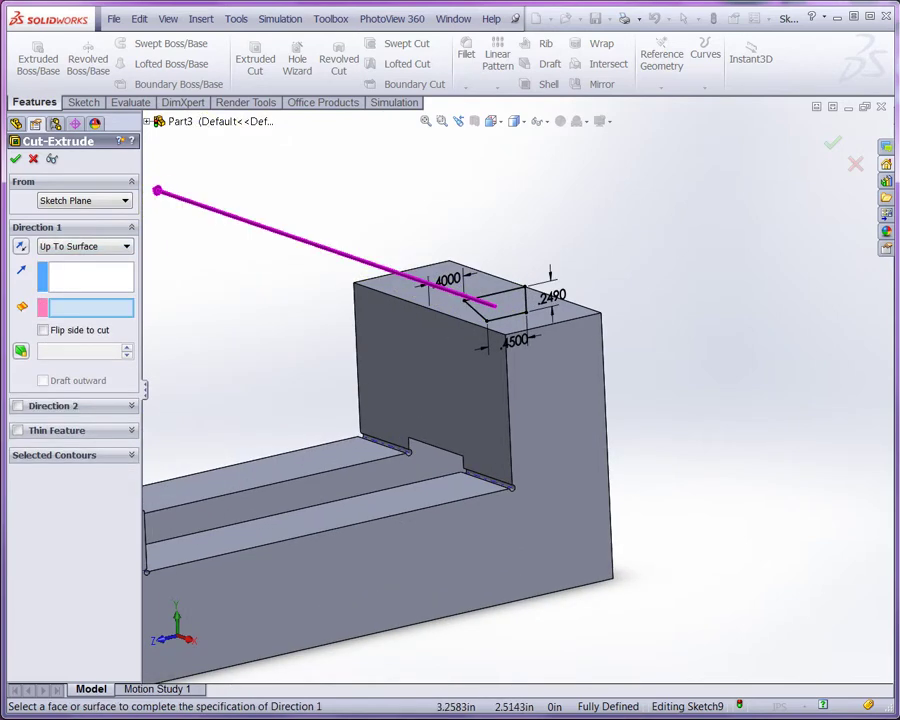
pyautogui.click(84, 246)
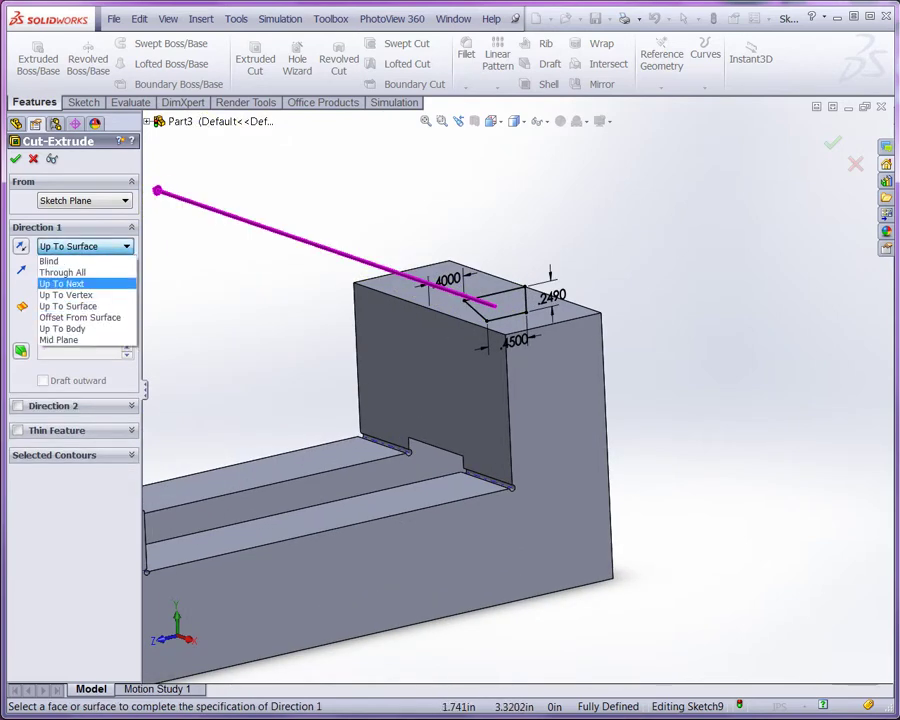
pyautogui.click(70, 338)
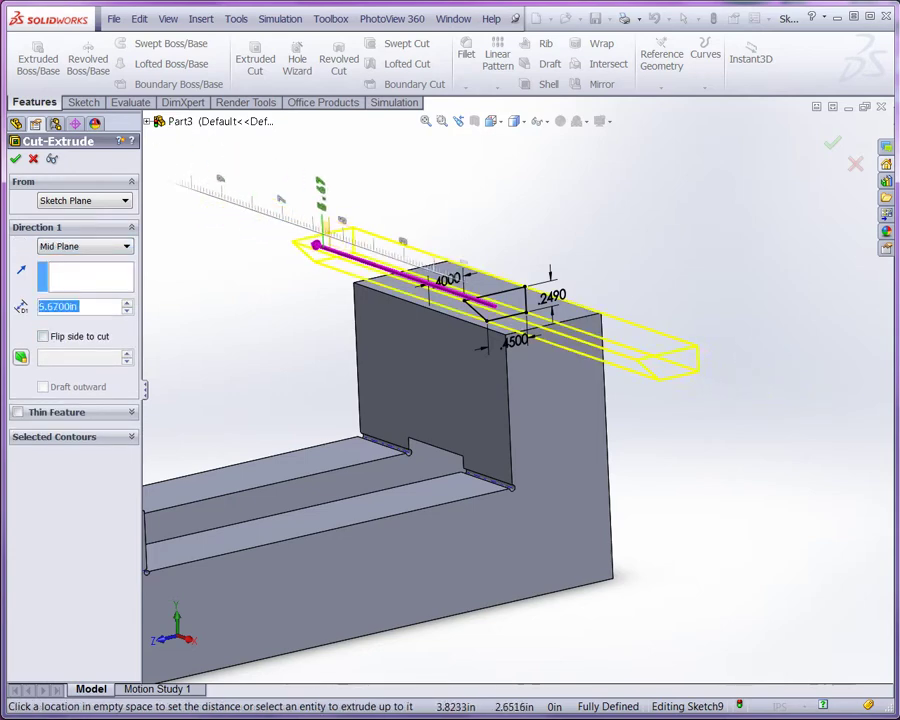
pyautogui.click(250, 174)
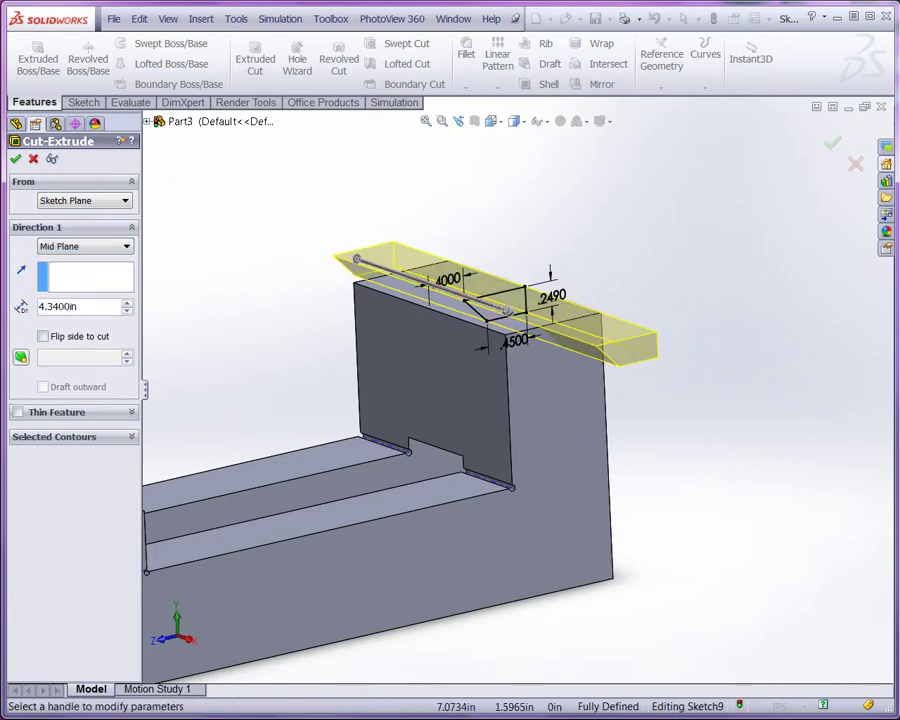
pyautogui.click(127, 311)
pyautogui.click(127, 311)
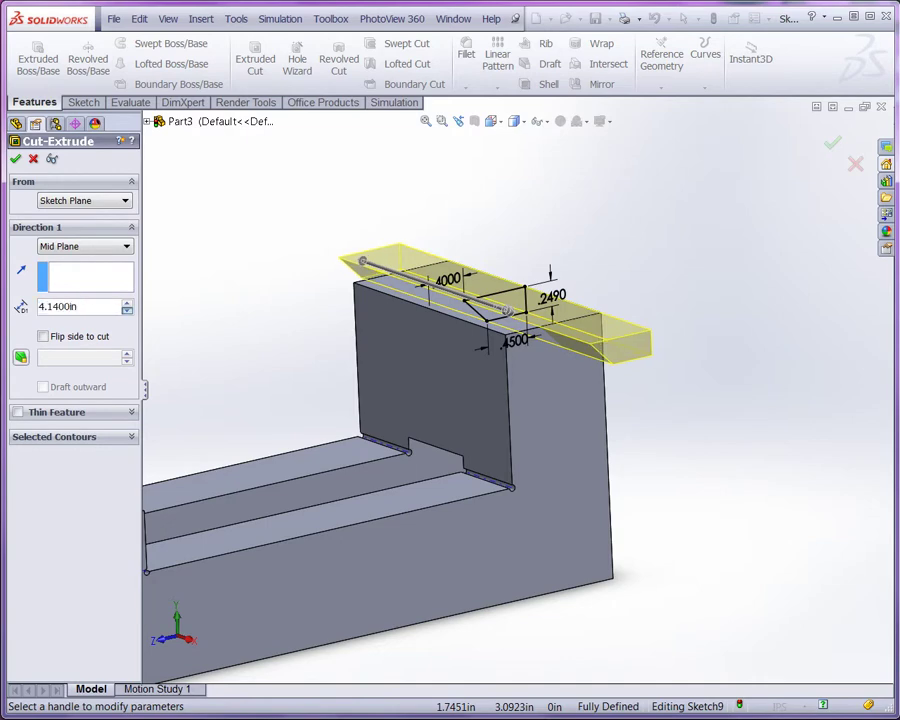
pyautogui.moveTo(660, 482); pyautogui.dragTo(618, 477, button='middle')
pyautogui.moveTo(400, 270); pyautogui.dragTo(420, 266, button='middle')
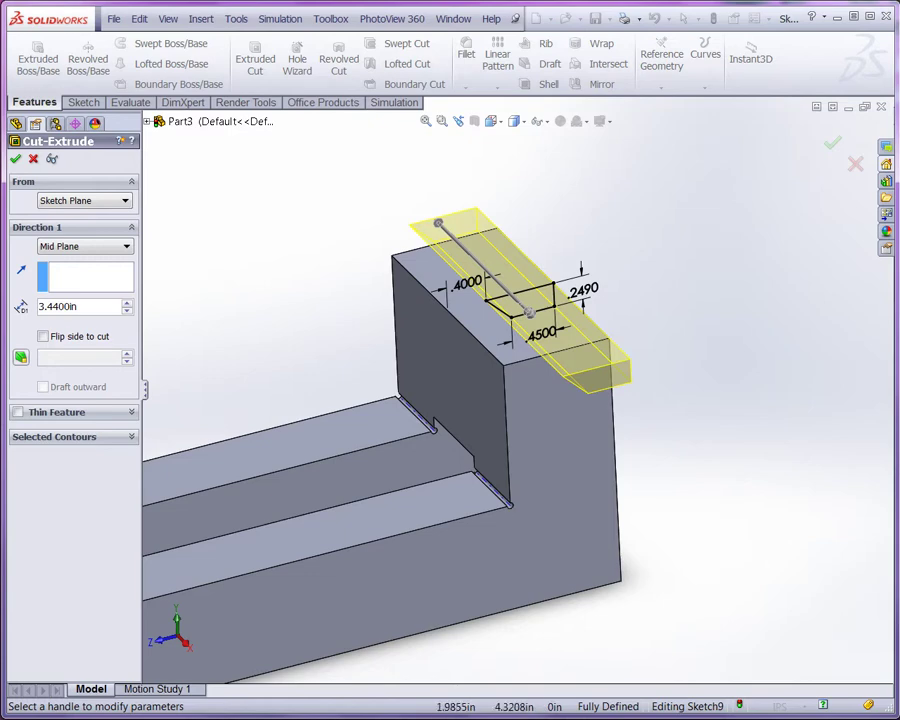
pyautogui.click(15, 159)
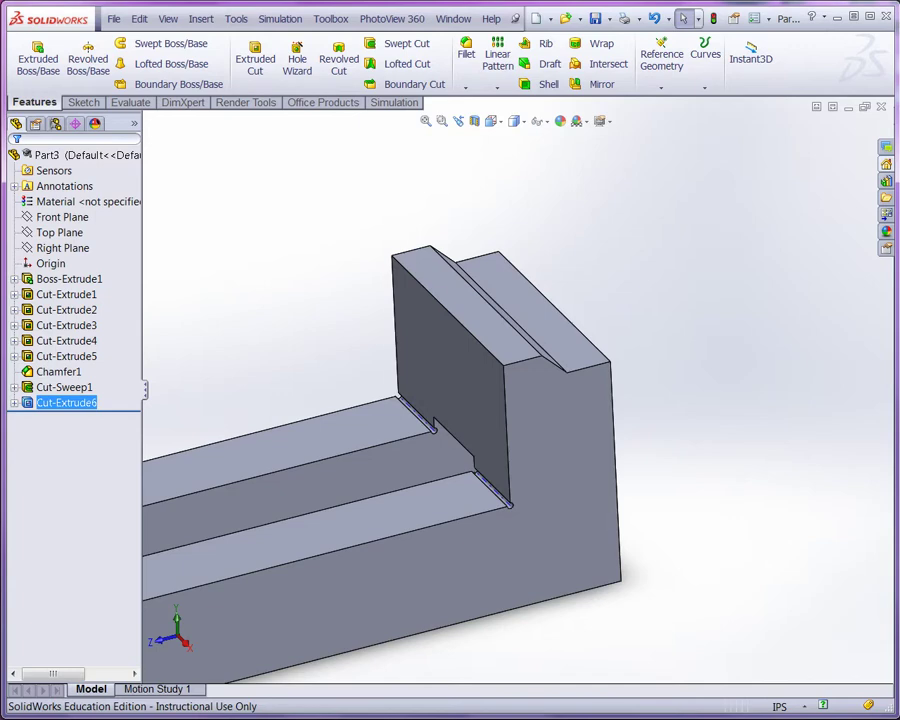
# Start a sketch on the tall block's outer end face and draw a vertical centerline about 3.61 in long up from the origin.
pyautogui.moveTo(560, 450); pyautogui.dragTo(390, 480, button='middle')
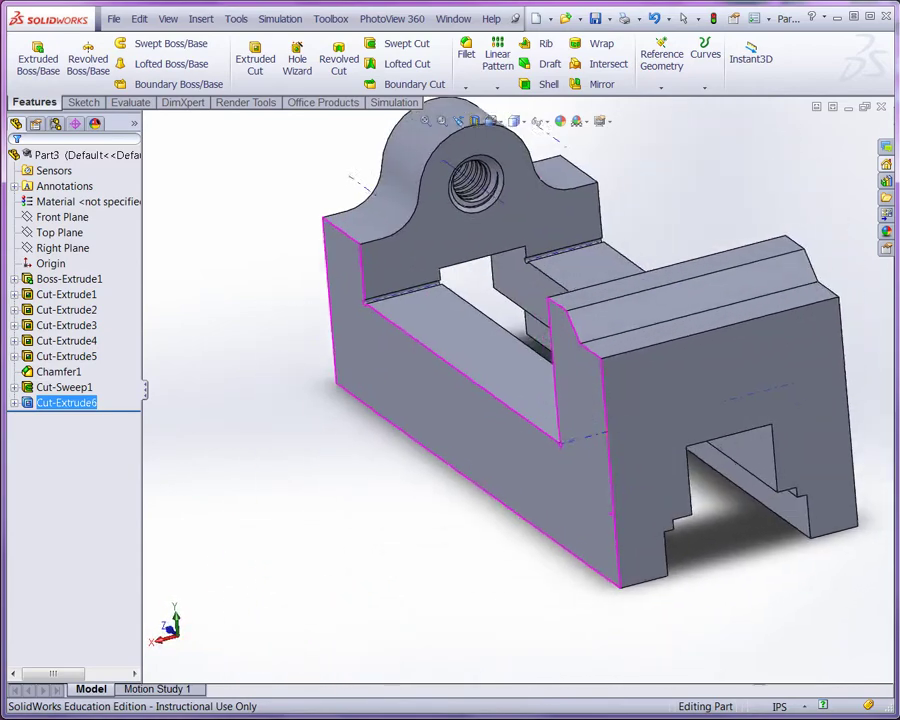
pyautogui.moveTo(660, 450); pyautogui.dragTo(718, 418, button='middle')
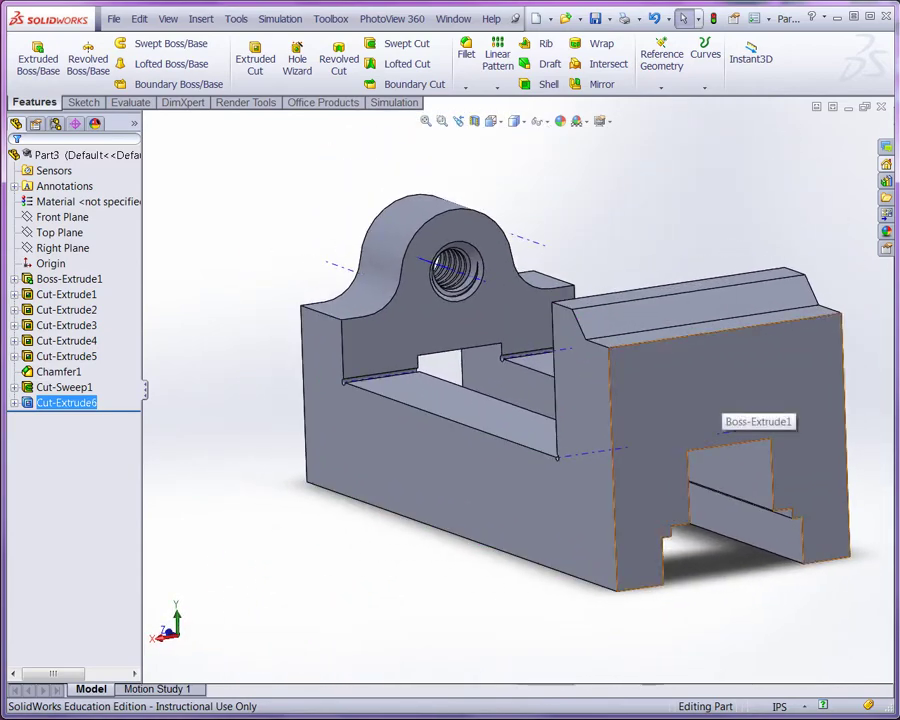
pyautogui.click(720, 410)
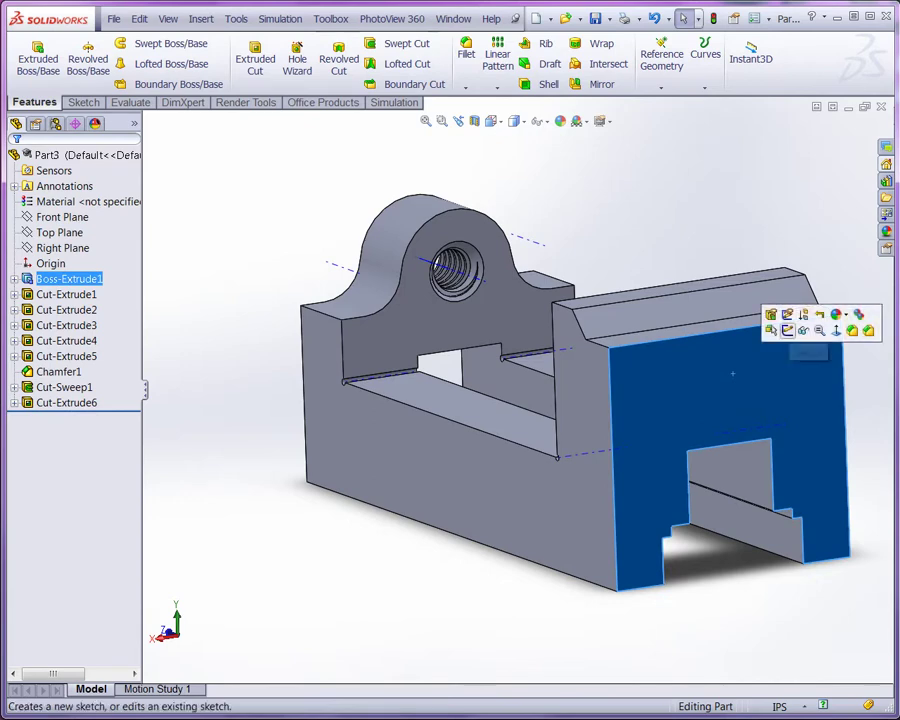
pyautogui.click(773, 314)
pyautogui.rightClick(262, 202)
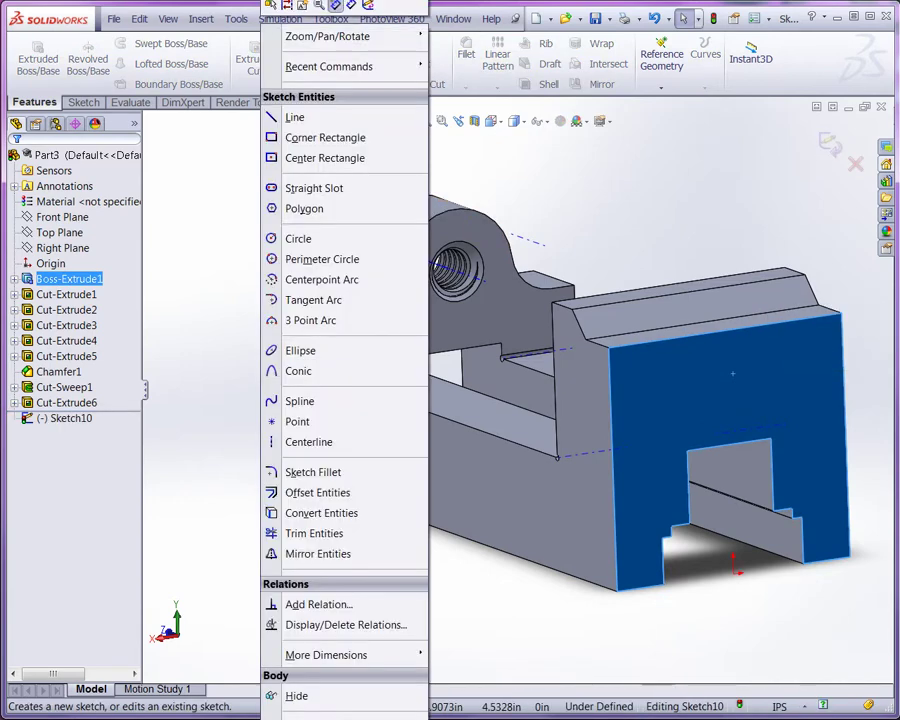
pyautogui.click(300, 441)
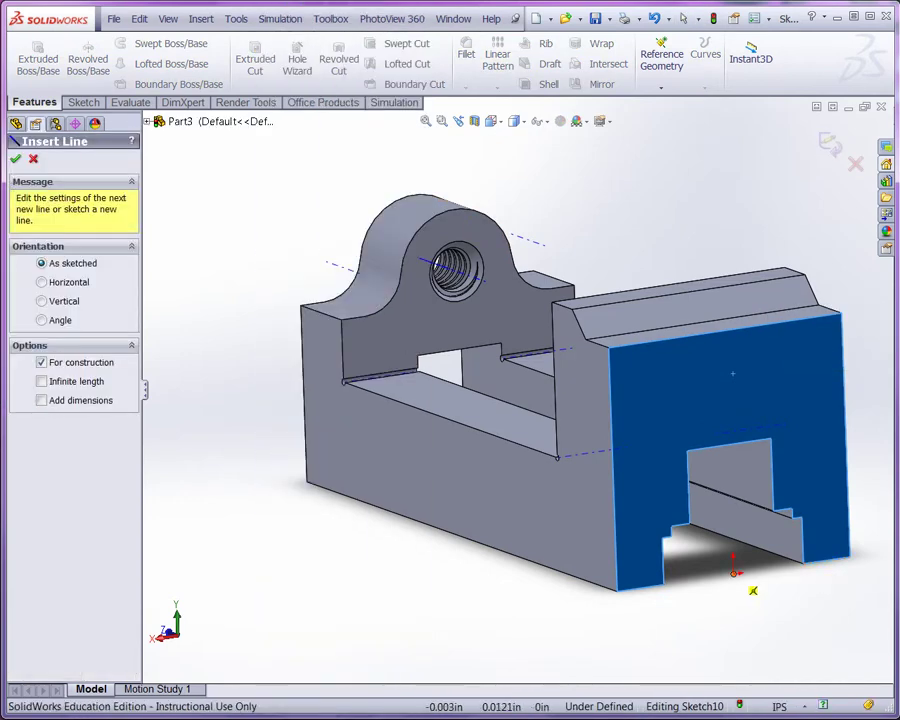
pyautogui.click(736, 574)
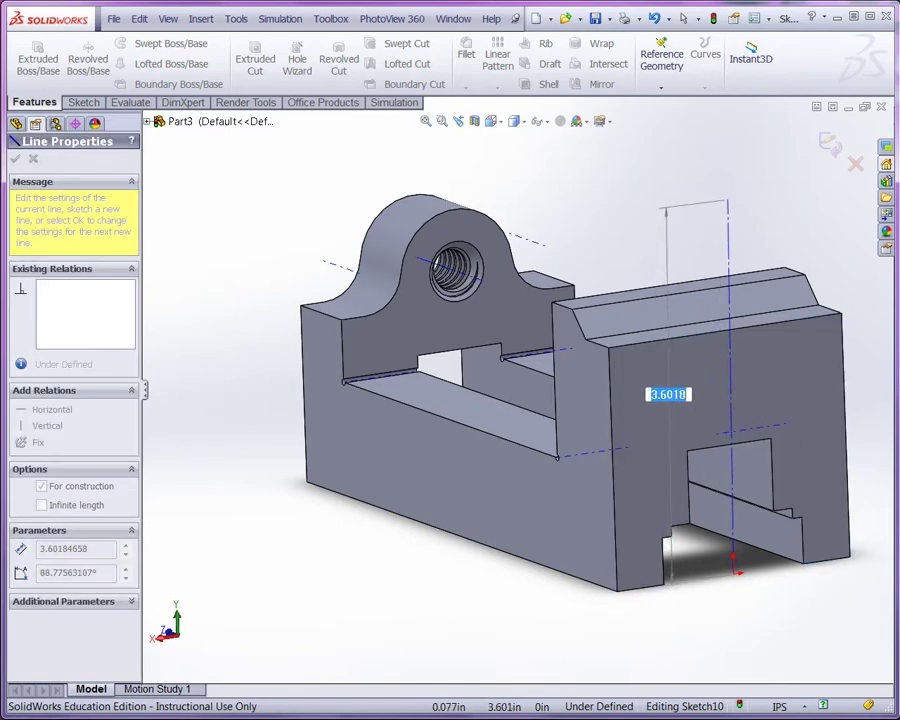
pyautogui.click(720, 201)
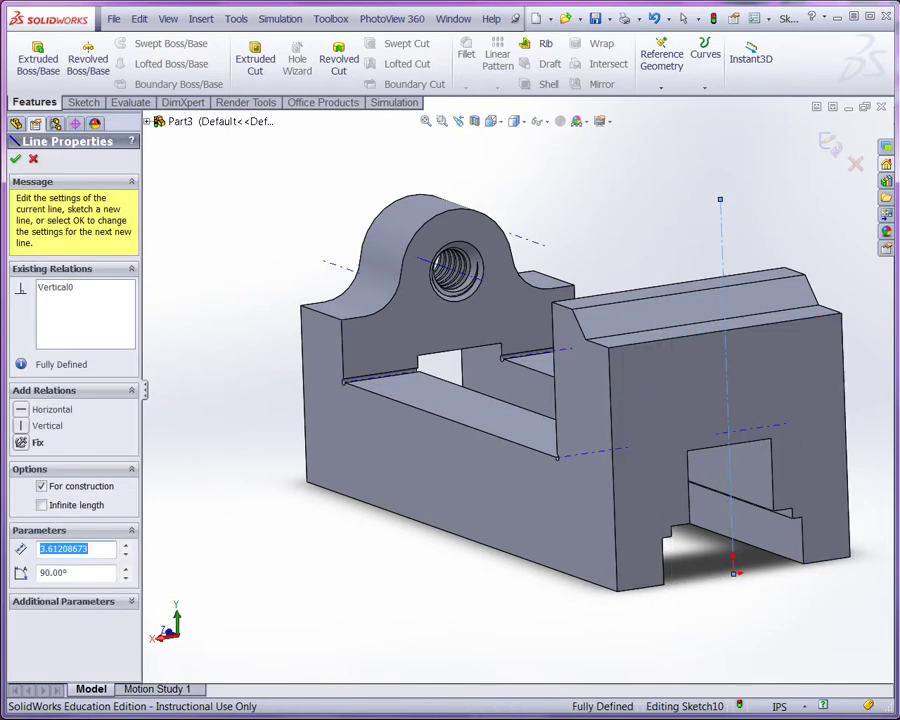
pyautogui.click(683, 19)
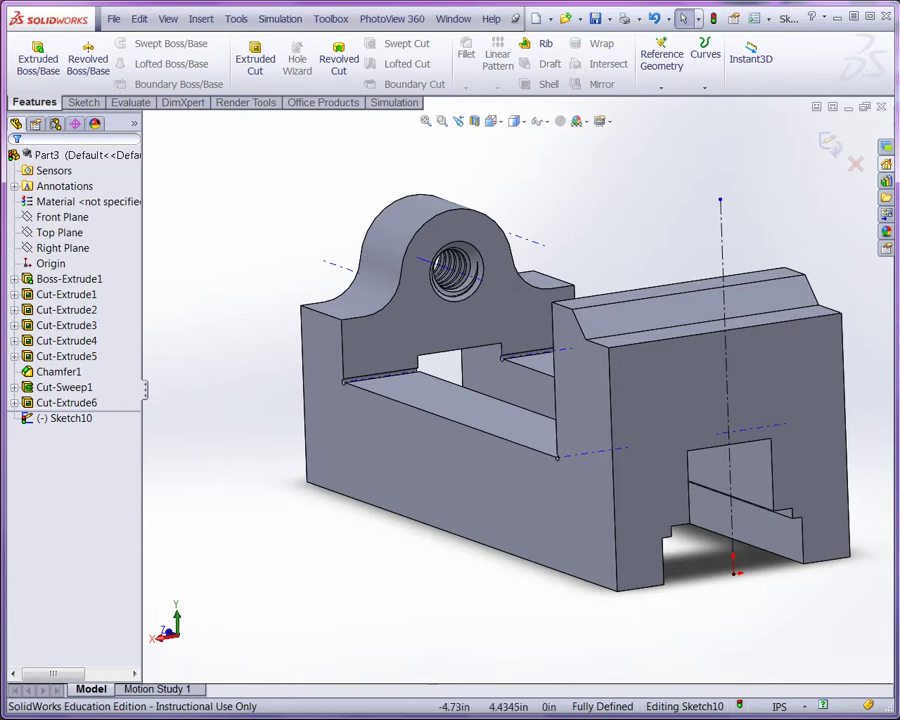
# Sketch a construction circle about 0.316 in in diameter on the end face, beside the centerline near the face's upper corner.
pyautogui.rightClick(256, 279)
pyautogui.click(292, 279)
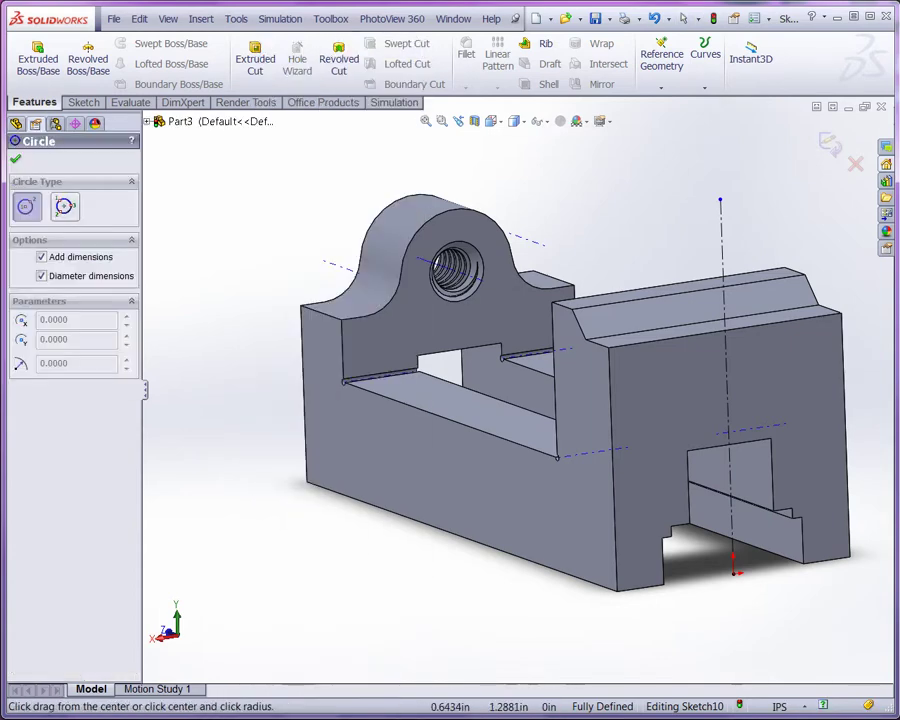
pyautogui.click(797, 375)
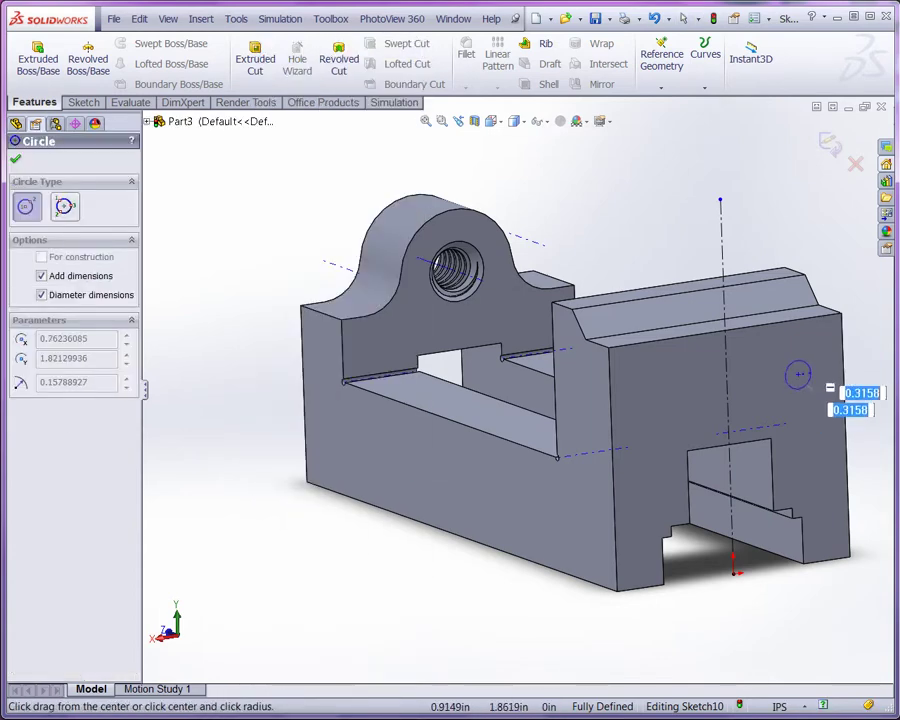
pyautogui.click(810, 384)
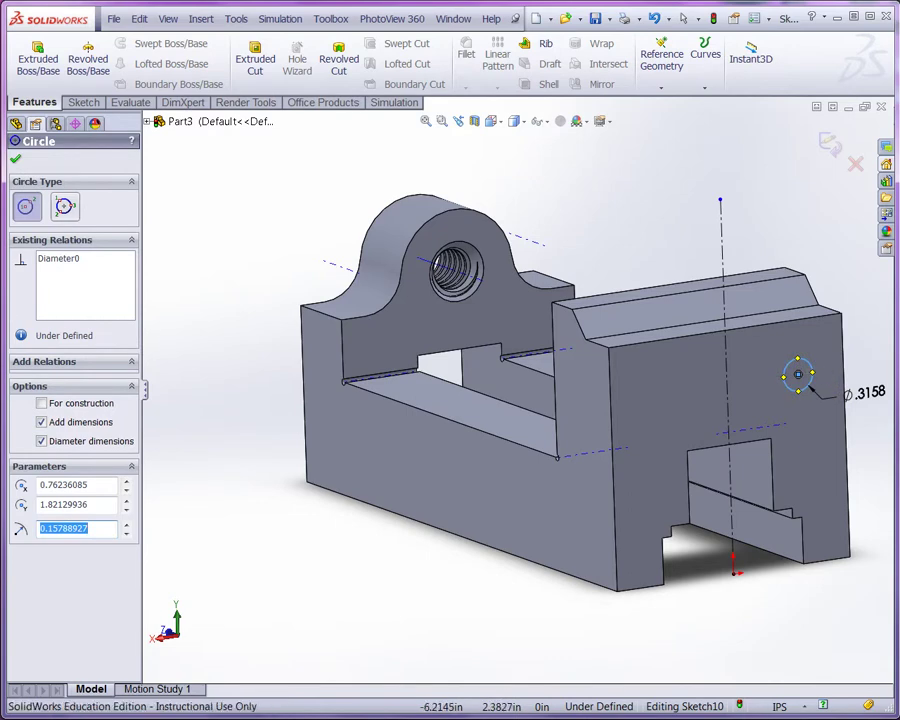
pyautogui.click(41, 403)
pyautogui.rightClick(562, 180)
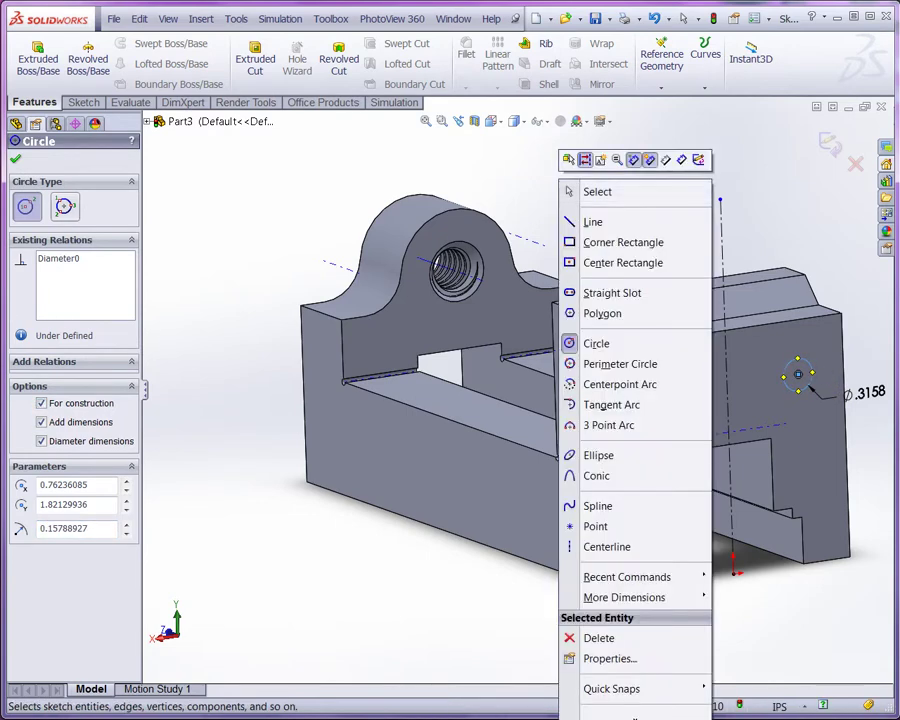
pyautogui.click(597, 191)
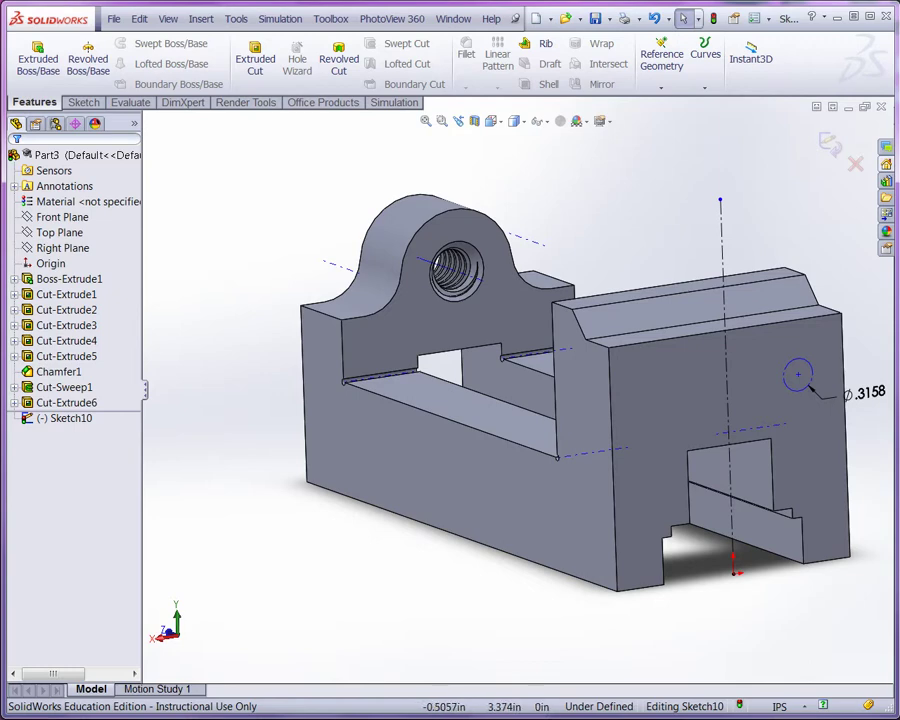
# Dimension the vertical distance from the construction circle's centre to the end face's upper edge.
pyautogui.rightClick(612, 200)
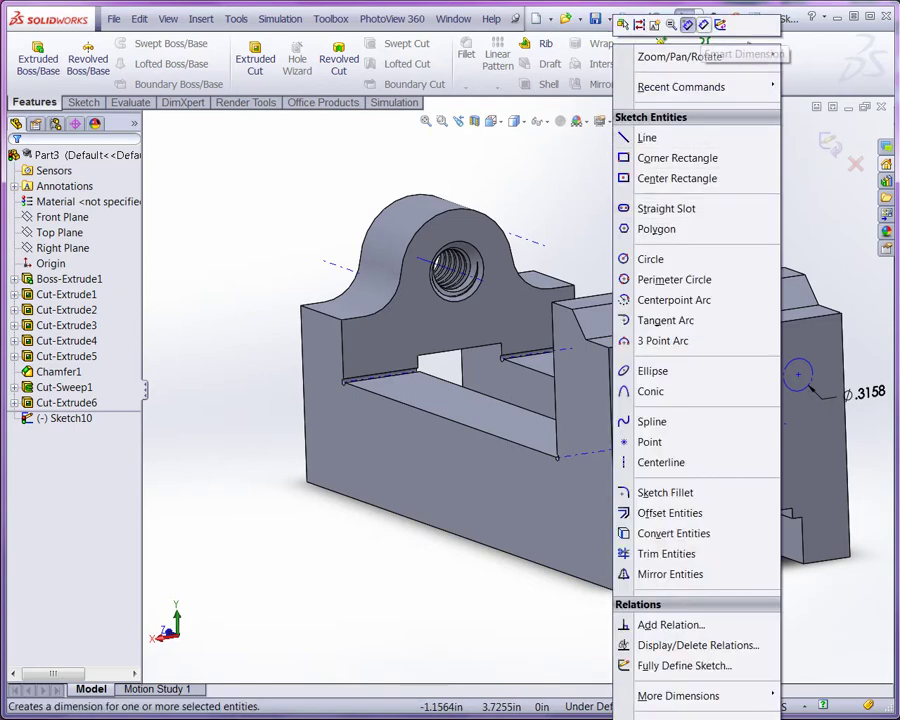
pyautogui.click(689, 26)
pyautogui.click(792, 385)
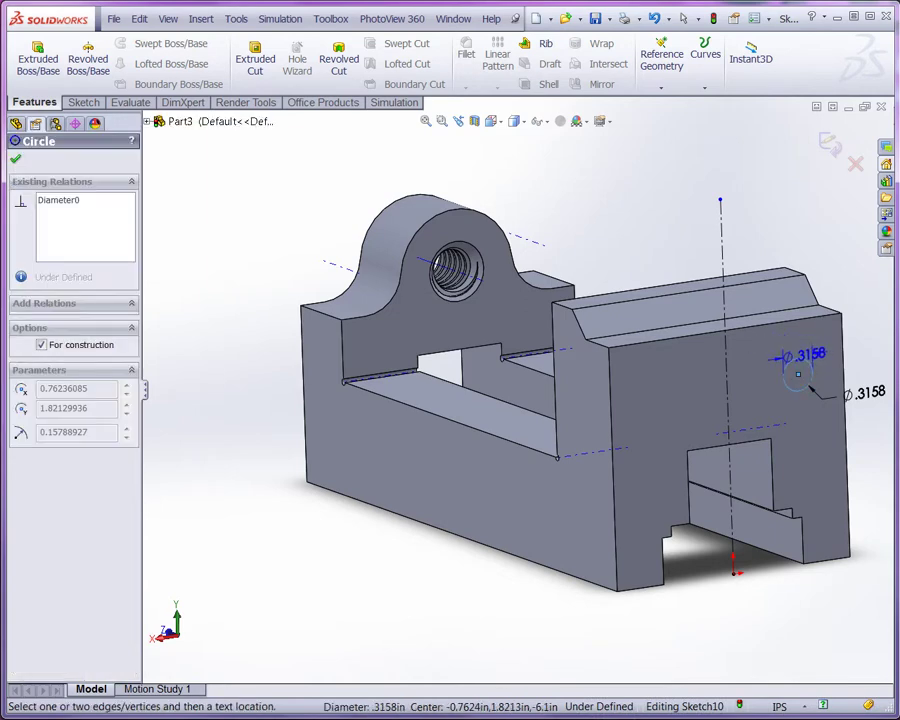
pyautogui.click(805, 321)
pyautogui.click(858, 344)
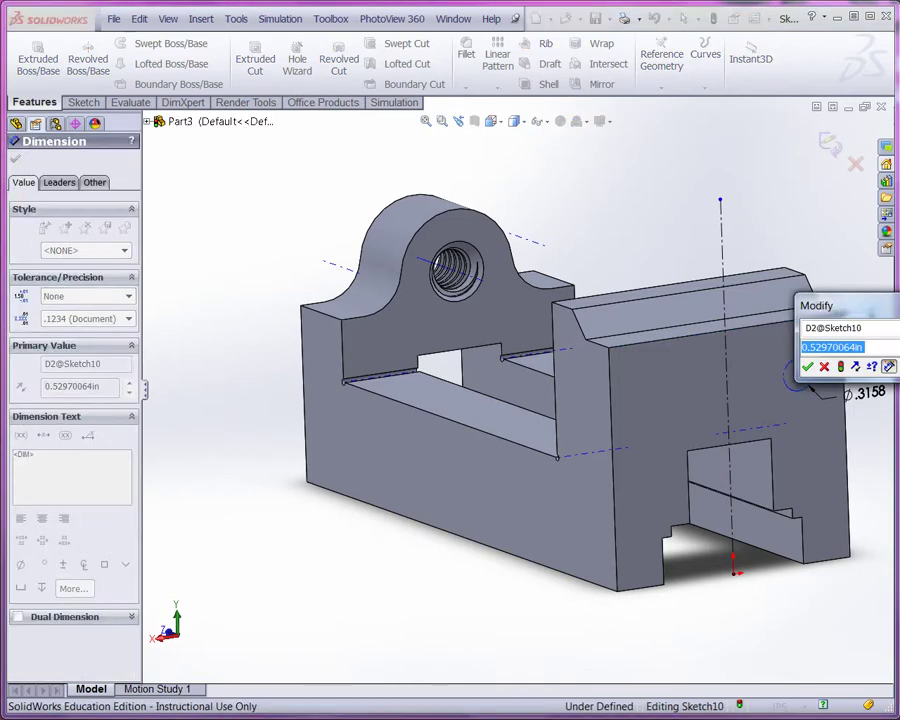